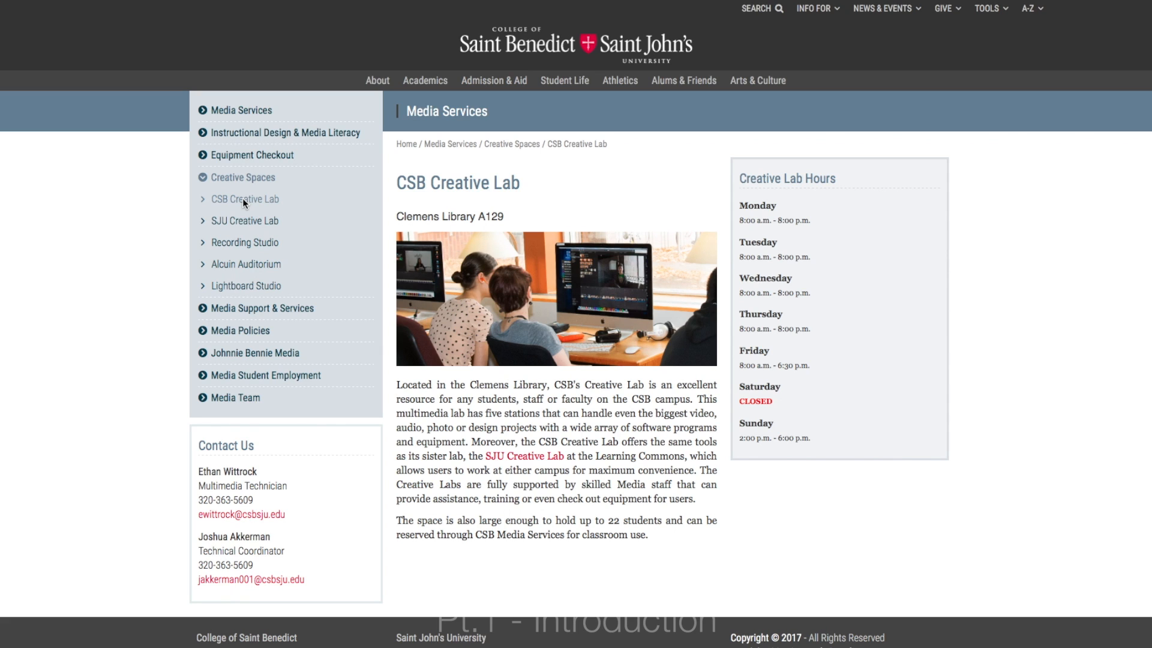
Open the SJU Creative Lab page under Creative Spaces.
{"action": "left_click", "coordinate": [241, 222]}
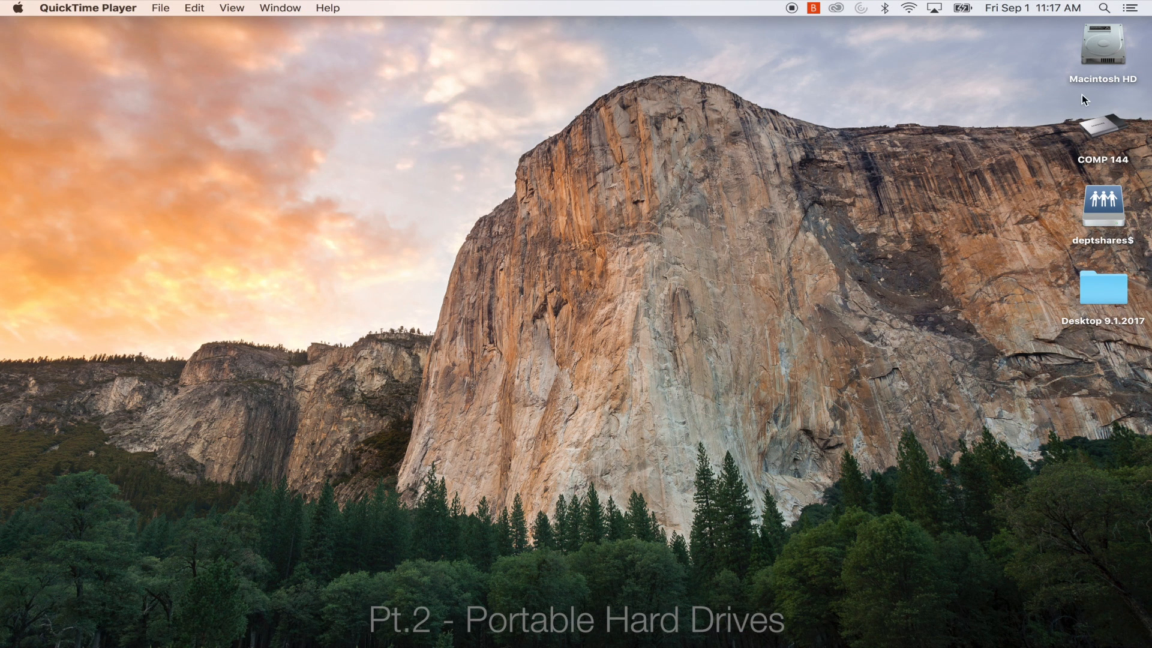
Switch to Finder, open the COMP 144 drive, reposition its window and open the Video Project library.
{"action": "double_click", "coordinate": [1103, 126]}
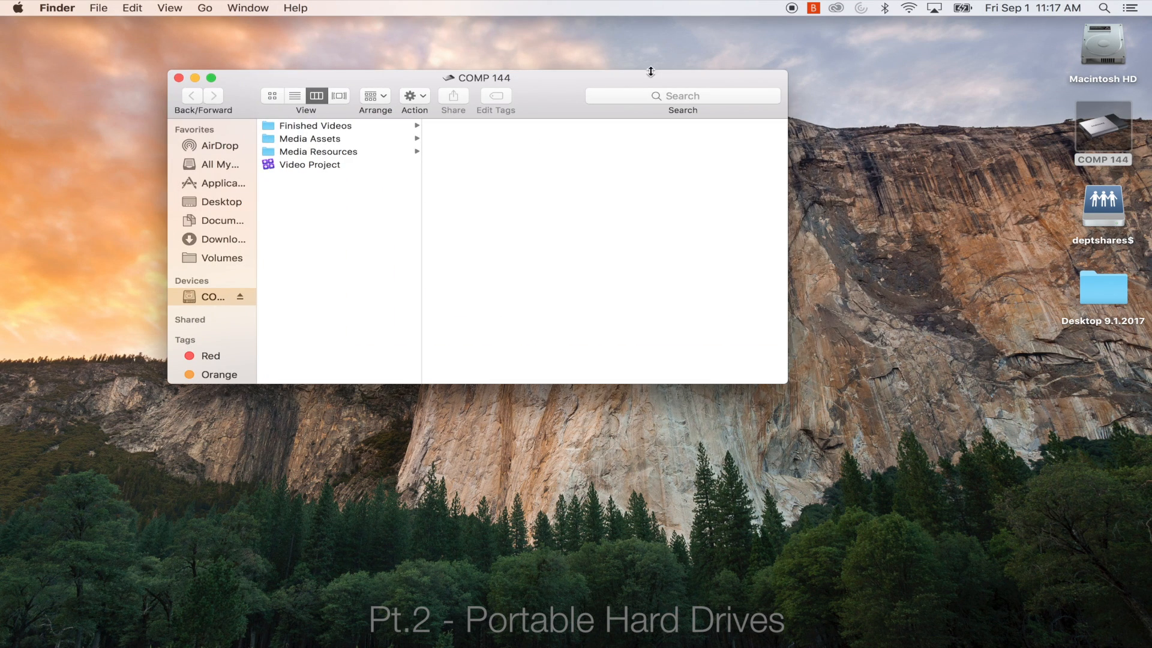
{"action": "left_click_drag", "start_coordinate": [636, 77], "coordinate": [684, 112]}
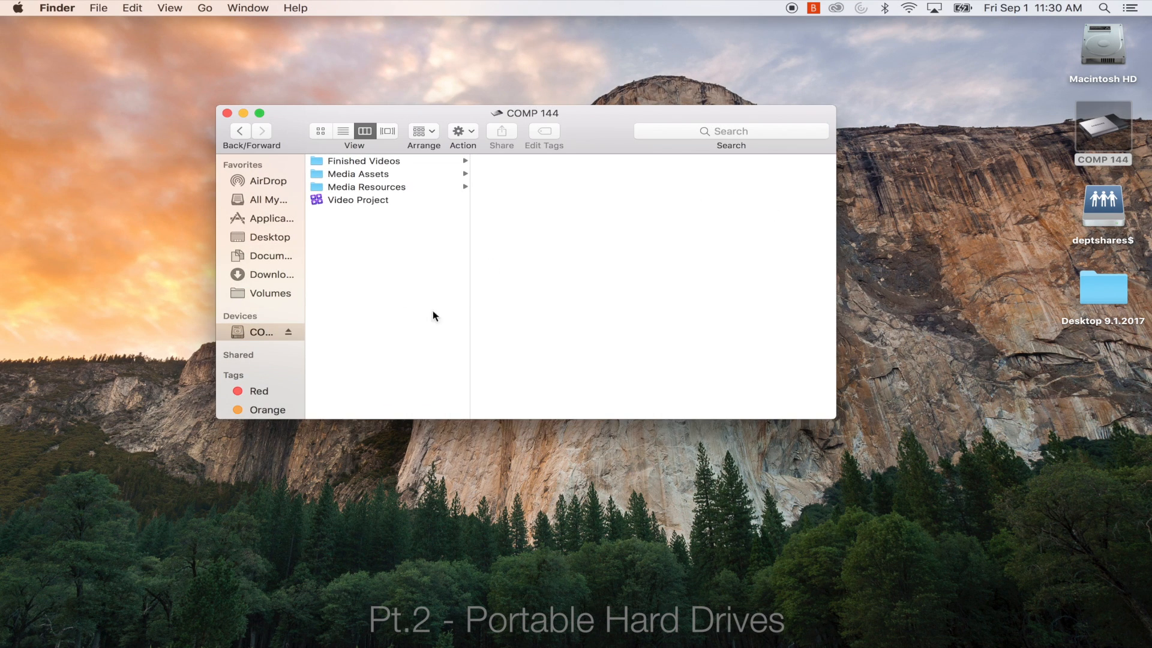
{"action": "double_click", "coordinate": [318, 202]}
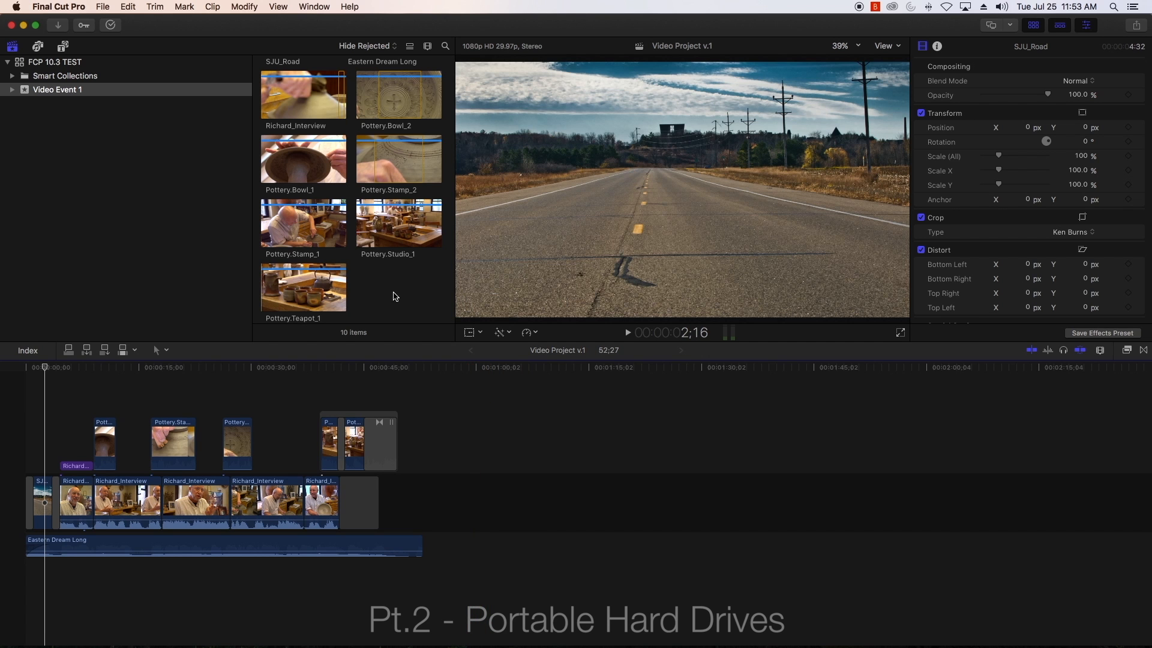
Look through the project and media clips of Video Event 1 in Final Cut Pro's browser.
{"action": "scroll", "coordinate": [393, 293], "scroll_direction": "up", "scroll_amount": 4}
{"action": "scroll", "coordinate": [396, 275], "scroll_direction": "up", "scroll_amount": 2}
{"action": "scroll", "coordinate": [396, 278], "scroll_direction": "up", "scroll_amount": 1}
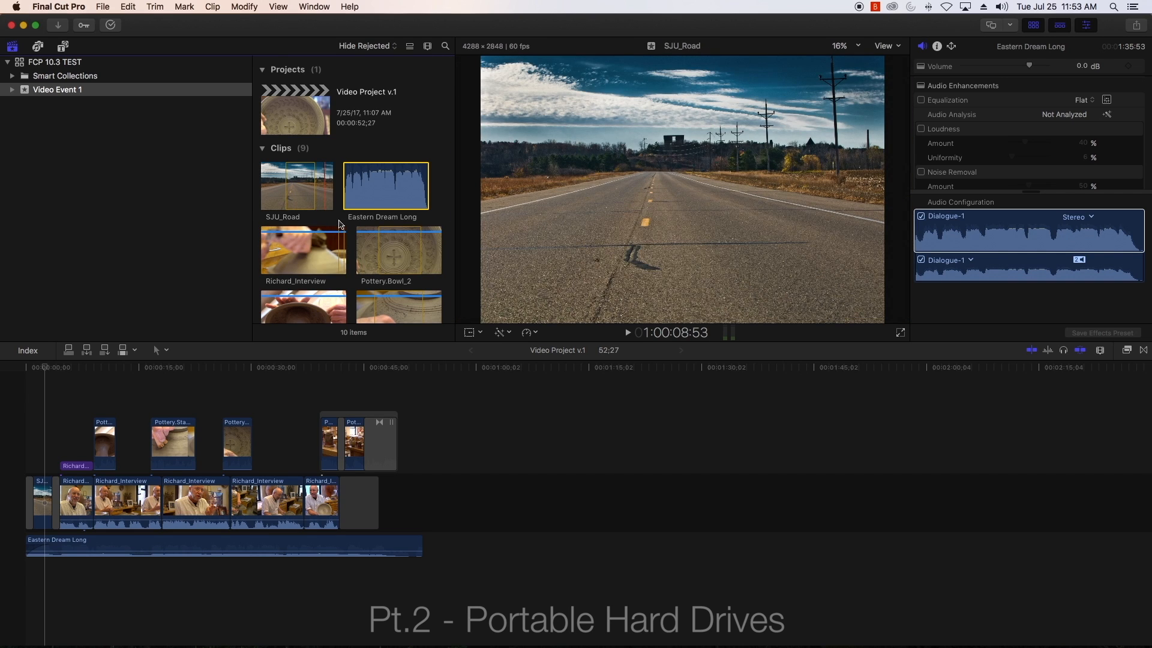
{"action": "scroll", "coordinate": [327, 262], "scroll_direction": "down", "scroll_amount": 5}
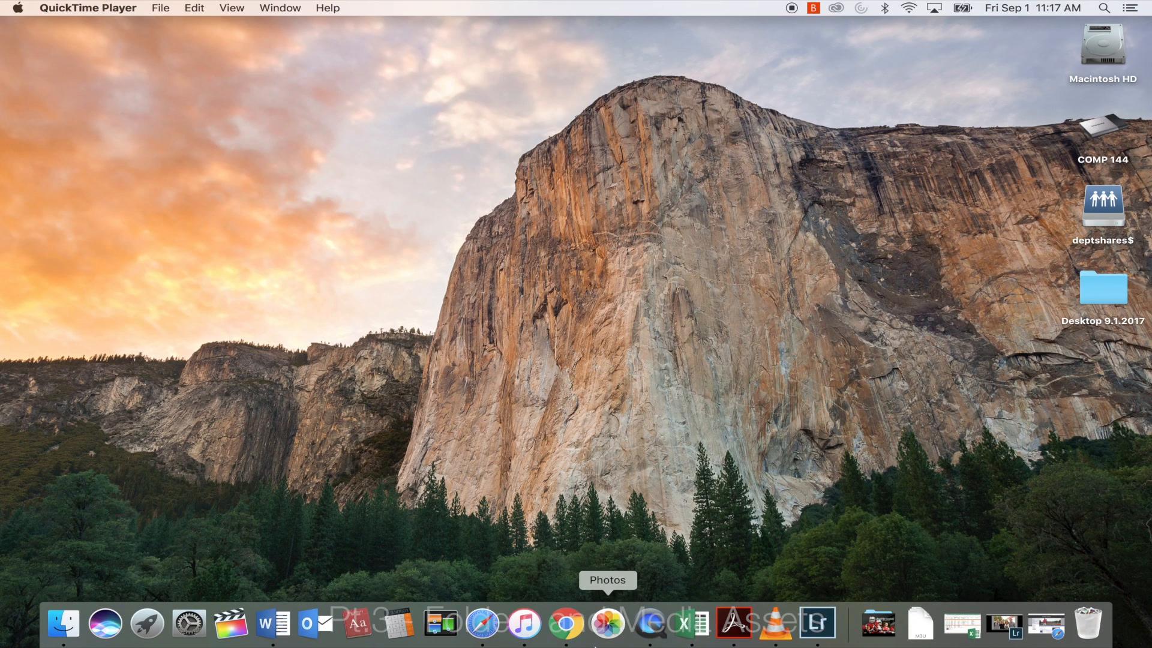
Return to the desktop, open the COMP 144 drive in a repositioned Finder window and show the Finished Videos folder.
{"action": "double_click", "coordinate": [1103, 126]}
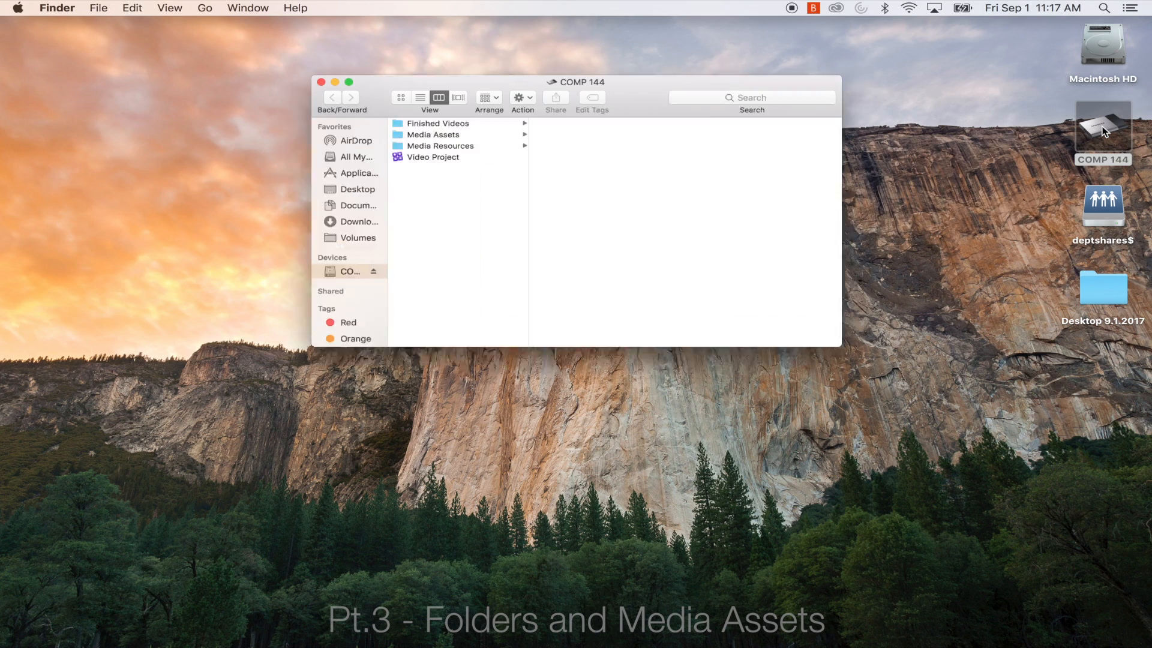
{"action": "left_click_drag", "start_coordinate": [635, 74], "coordinate": [683, 110]}
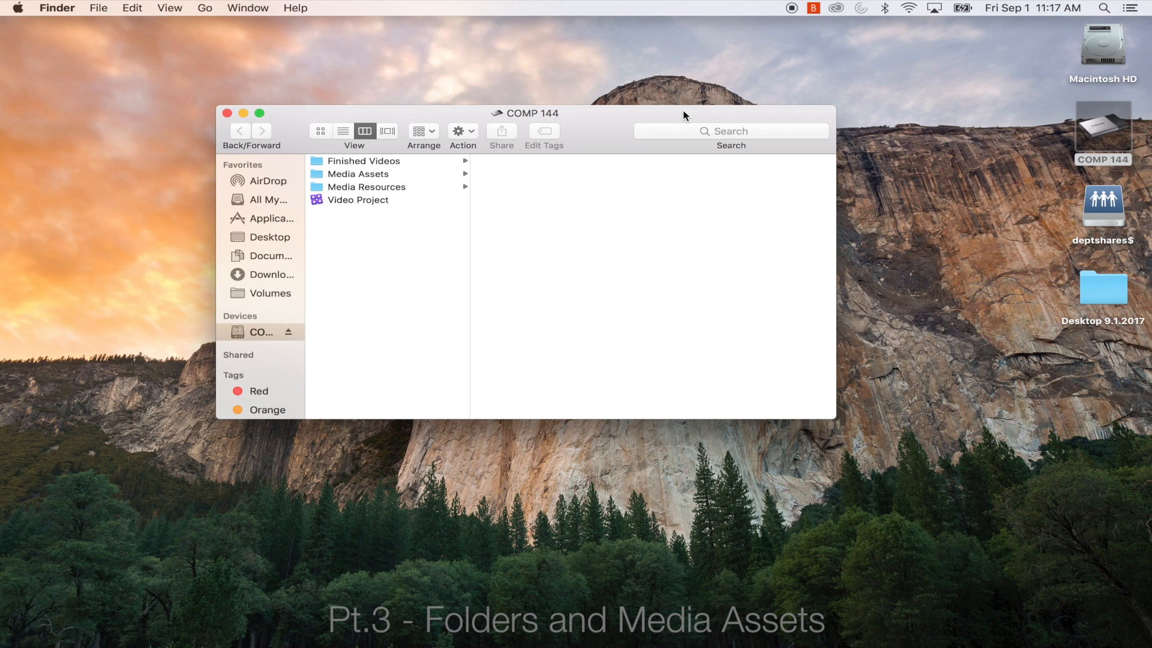
{"action": "left_click", "coordinate": [406, 167]}
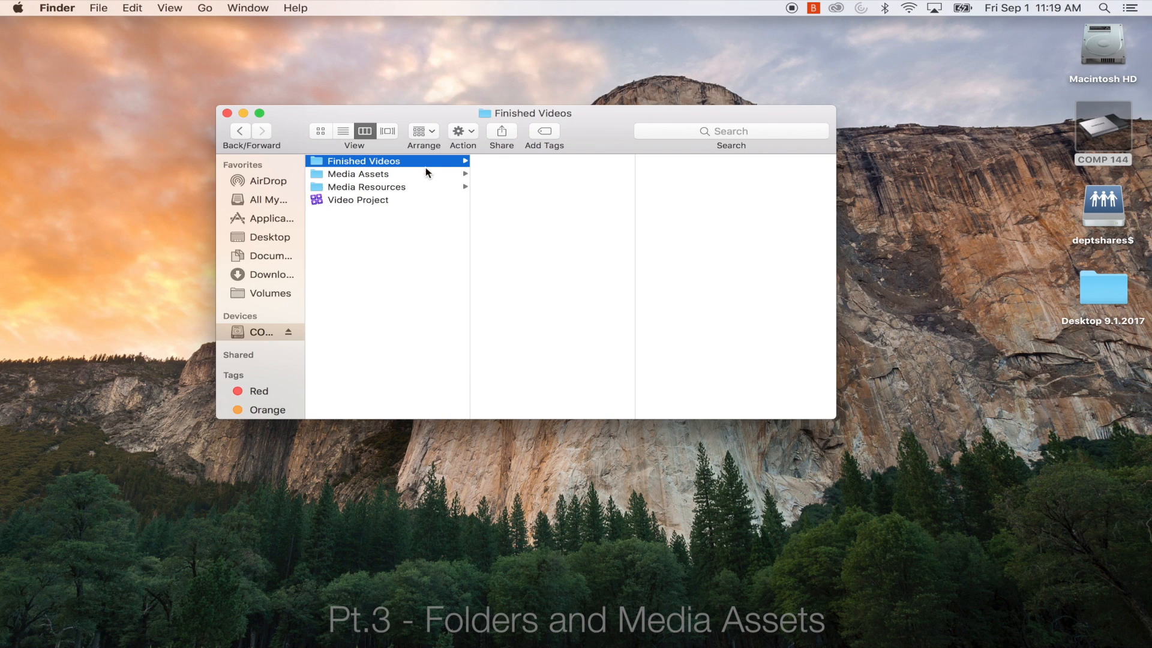
Open the Graphics folder inside Media Assets and preview its first three logo files, starting with CSB_WhiteLetters.tif.
{"action": "left_click", "coordinate": [391, 176]}
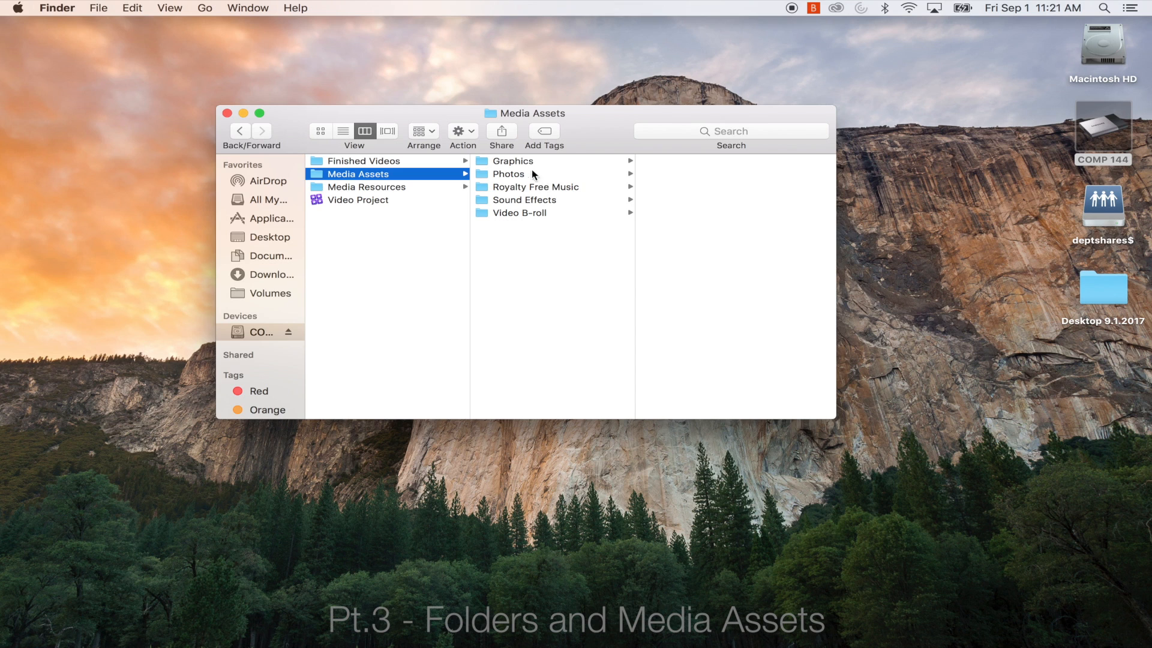
{"action": "left_click", "coordinate": [507, 159]}
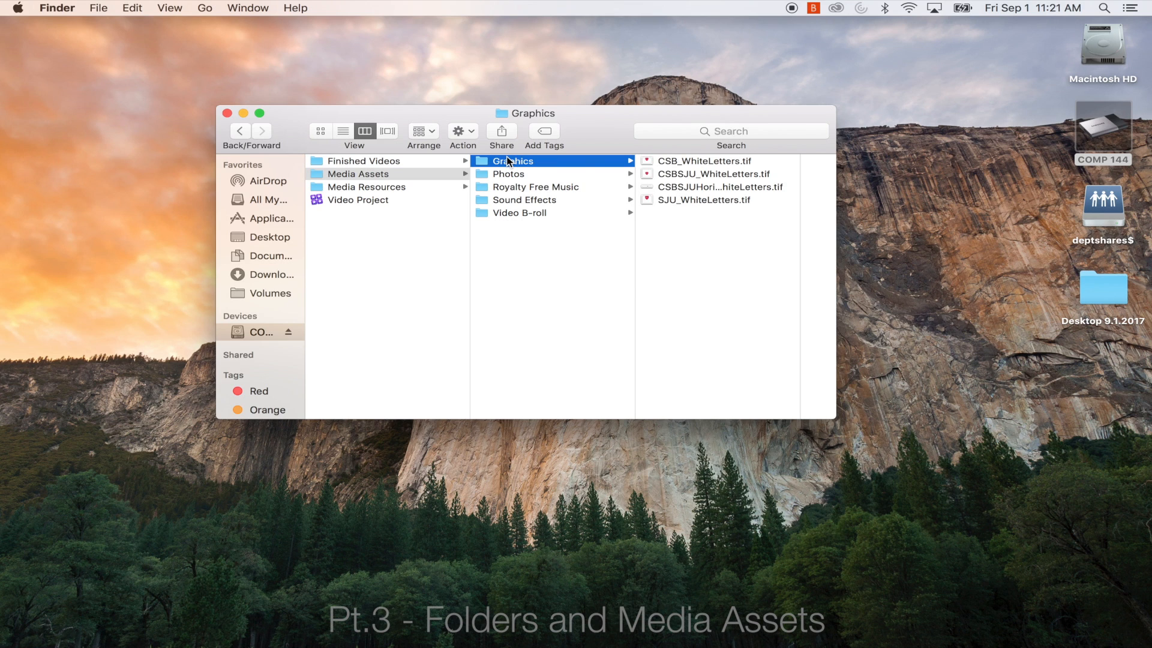
{"action": "key", "text": "Right"}
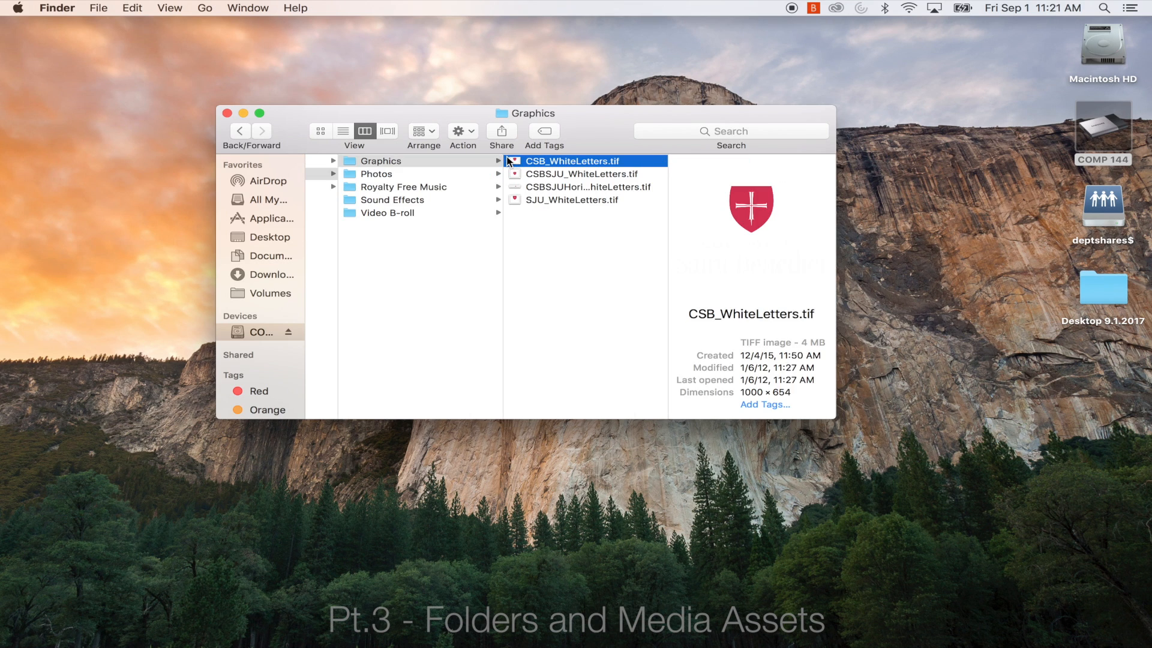
{"action": "key", "text": "space"}
{"action": "key", "text": "Down"}
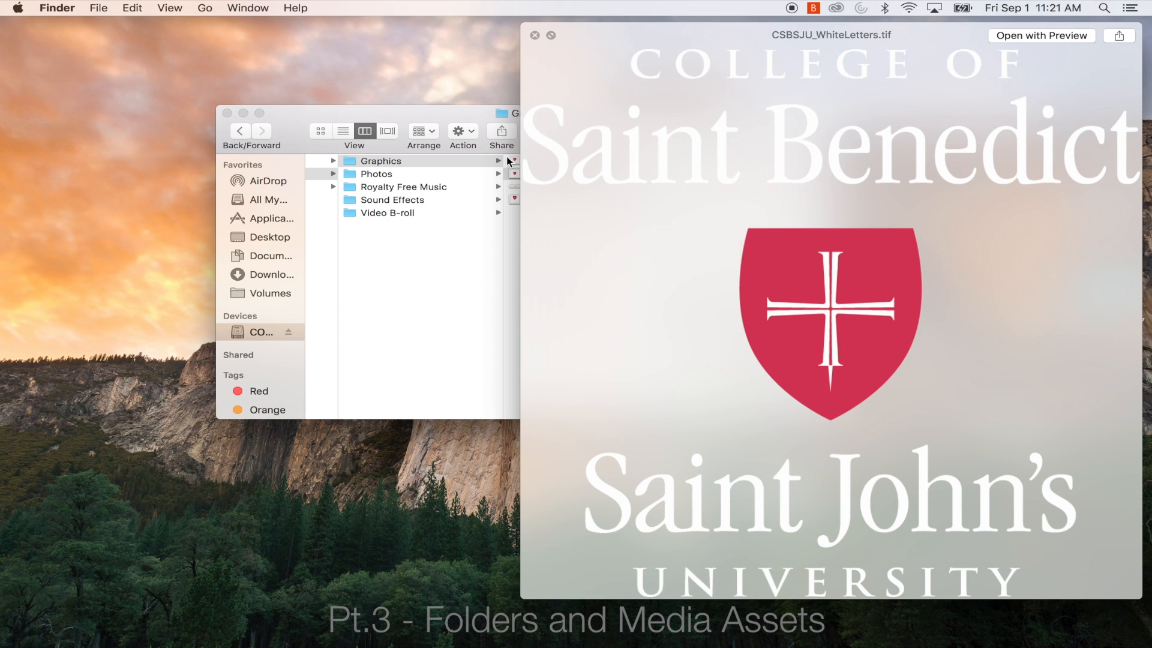
{"action": "key", "text": "Down"}
{"action": "key", "text": "space"}
Go to the Photos folder and preview each image from Photo_Bowls.jpg through SJU_Road.jpg.
{"action": "key", "text": "Left"}
{"action": "key", "text": "Down"}
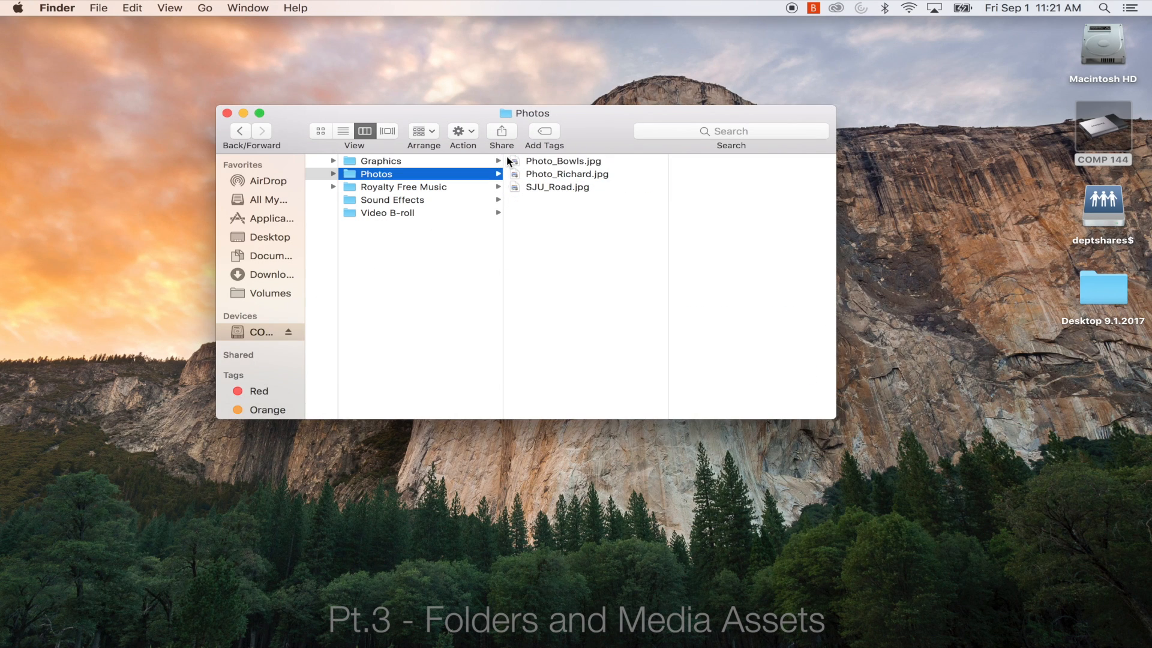
{"action": "key", "text": "Right"}
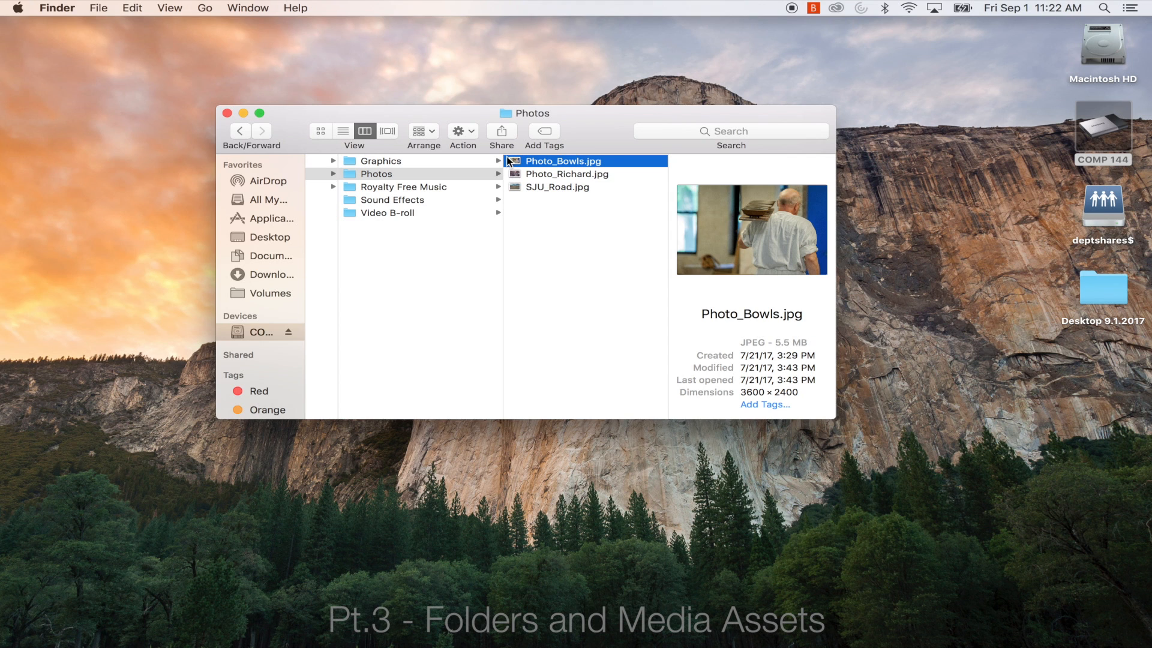
{"action": "key", "text": "space"}
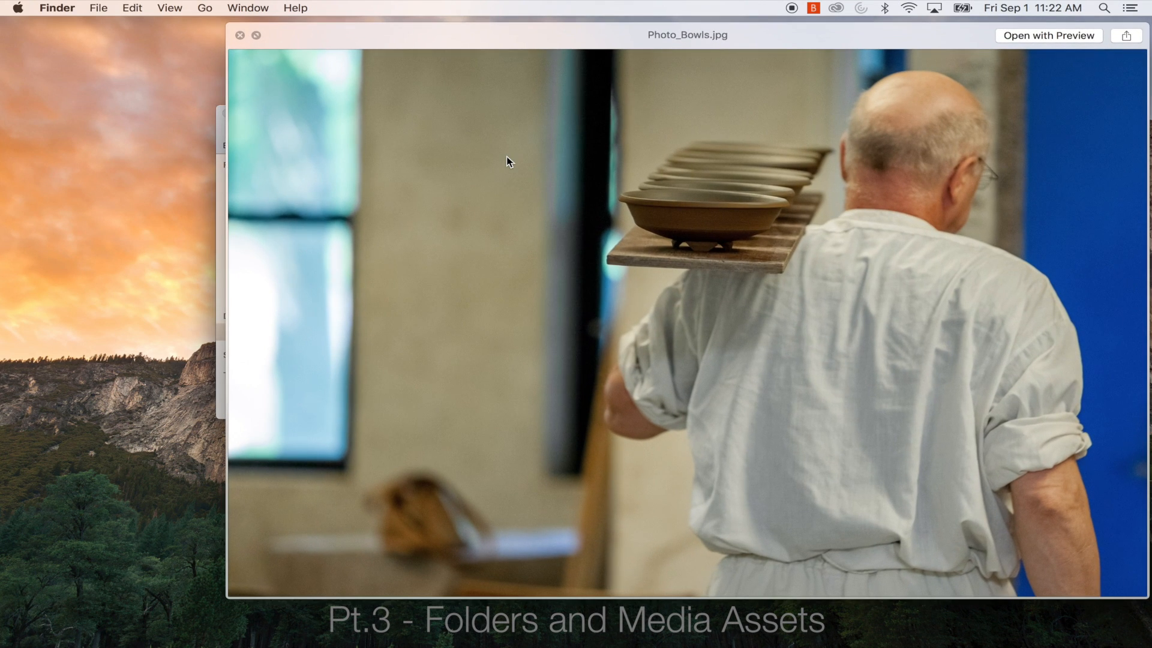
{"action": "key", "text": "Down"}
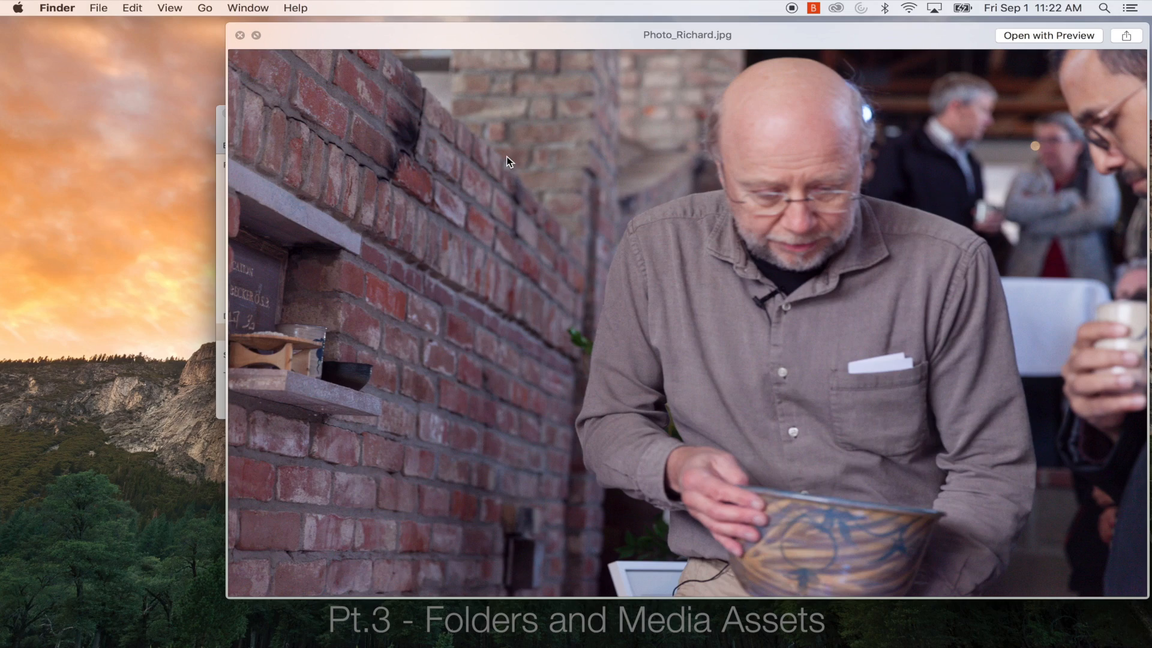
{"action": "key", "text": "Down"}
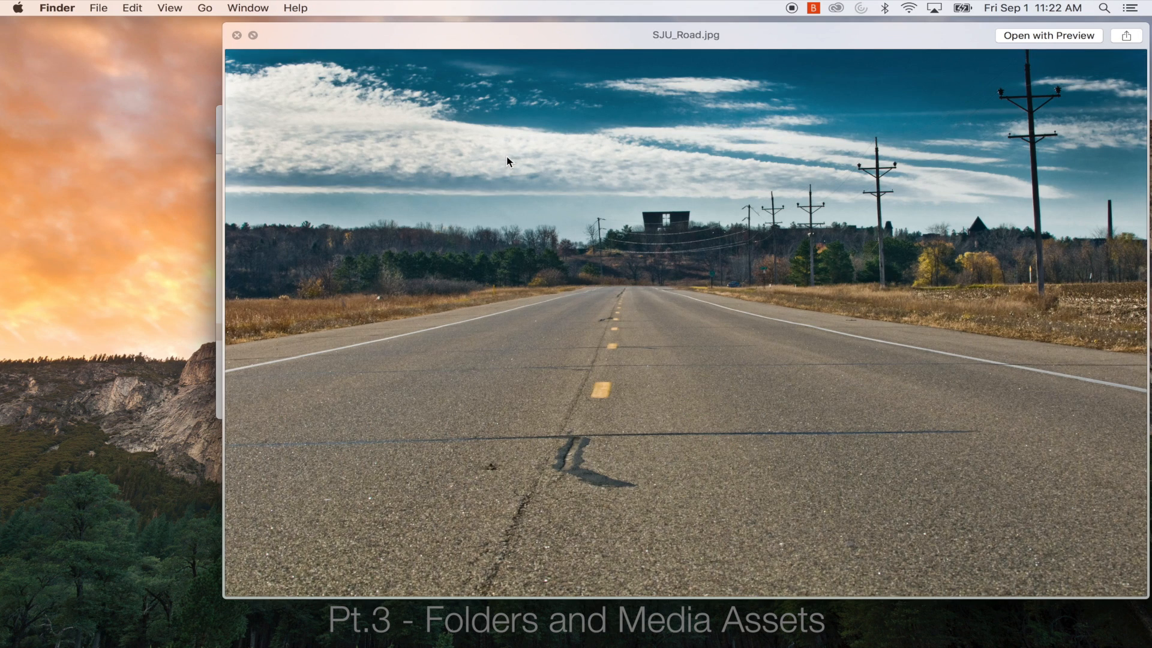
{"action": "key", "text": "space"}
Browse the Broadcast Elements, iLife Jingles and Soundtrack Pro folders inside Royalty Free Music.
{"action": "key", "text": "Left"}
{"action": "key", "text": "Down"}
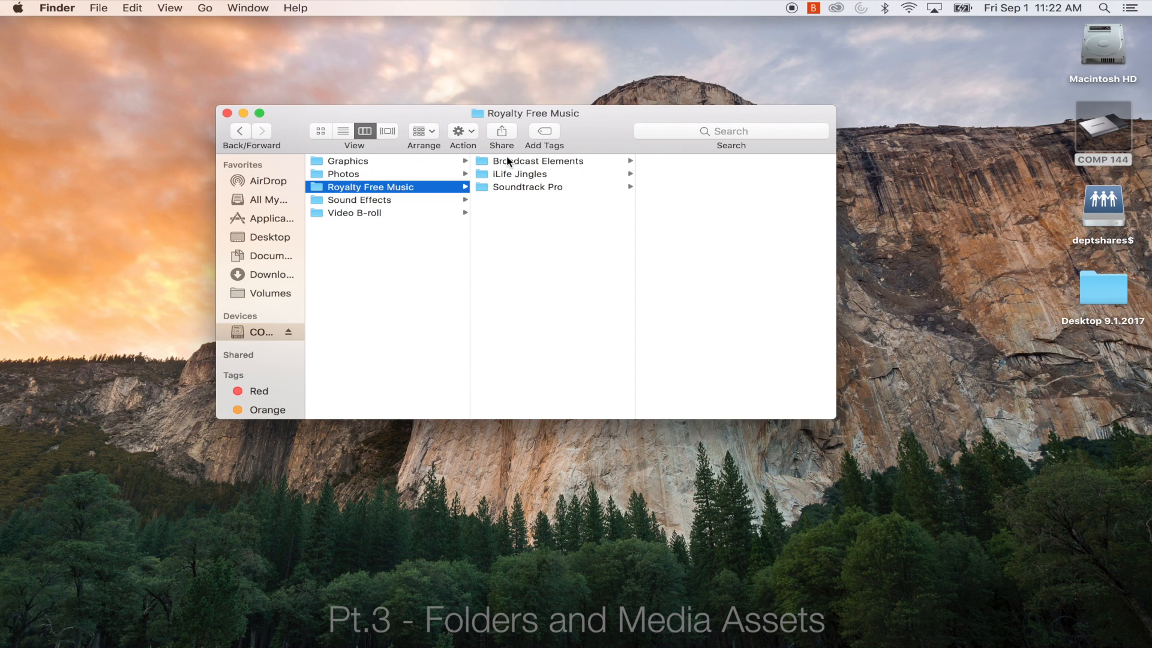
{"action": "key", "text": "Right"}
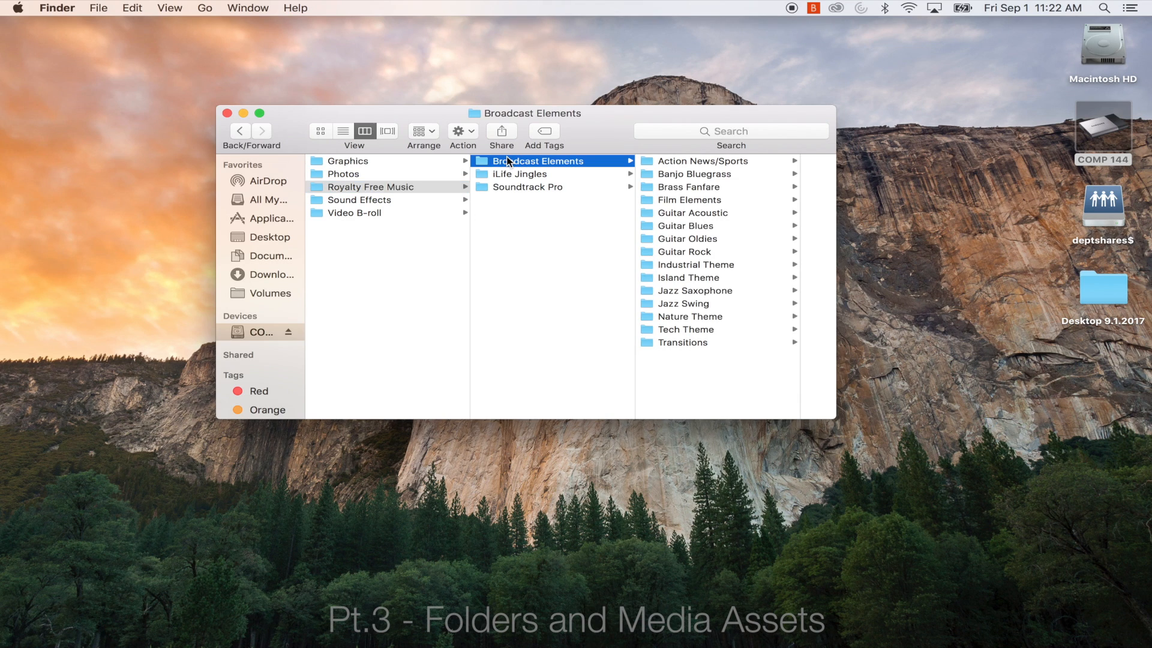
{"action": "key", "text": "Down"}
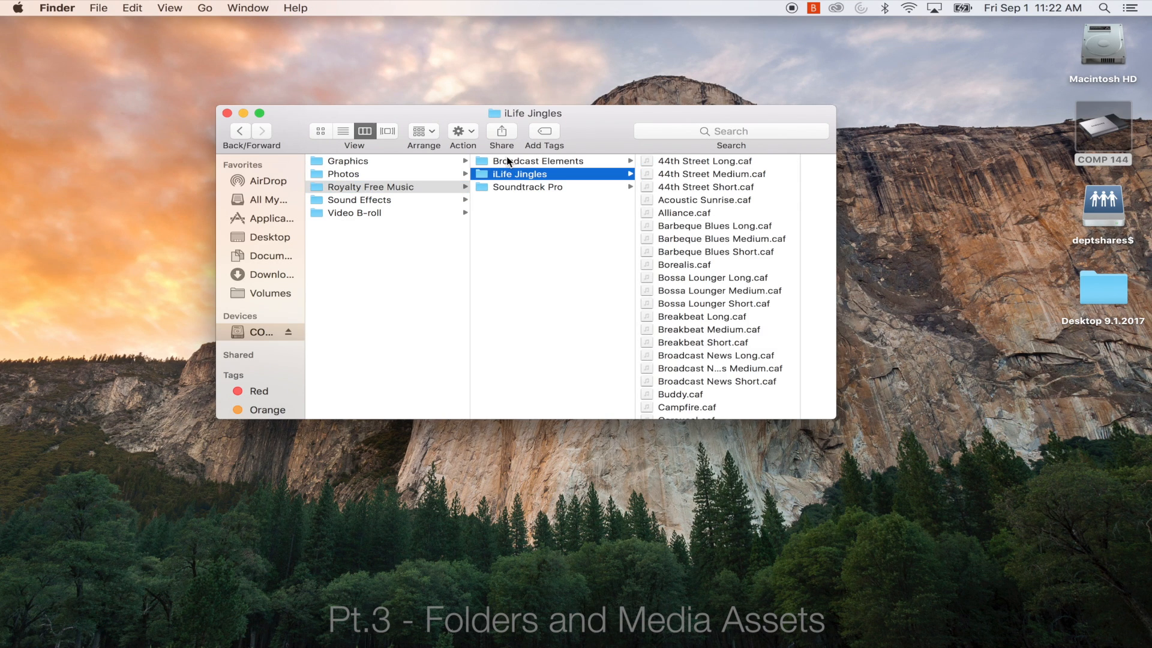
{"action": "key", "text": "Up"}
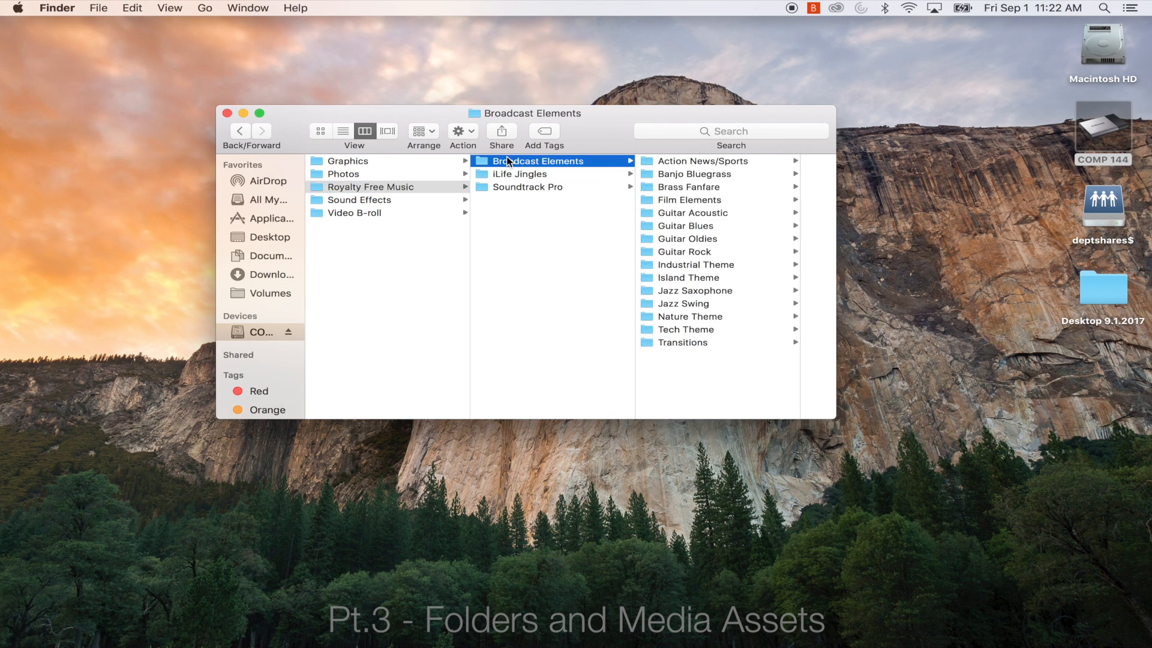
{"action": "key", "text": "Down"}
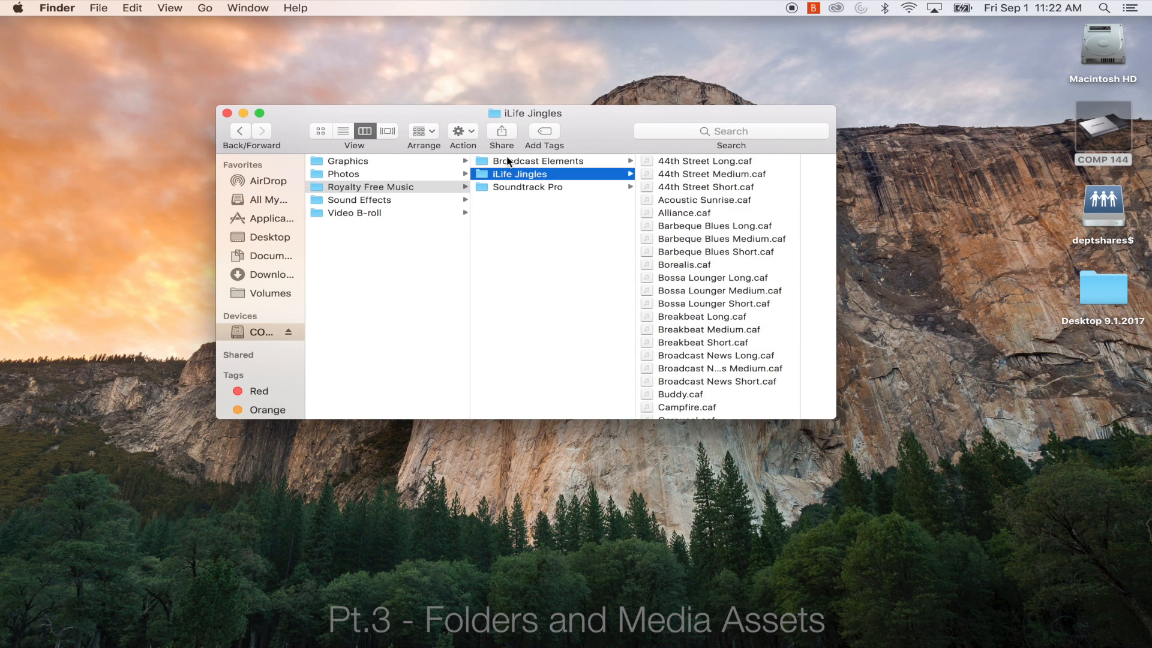
{"action": "key", "text": "Down"}
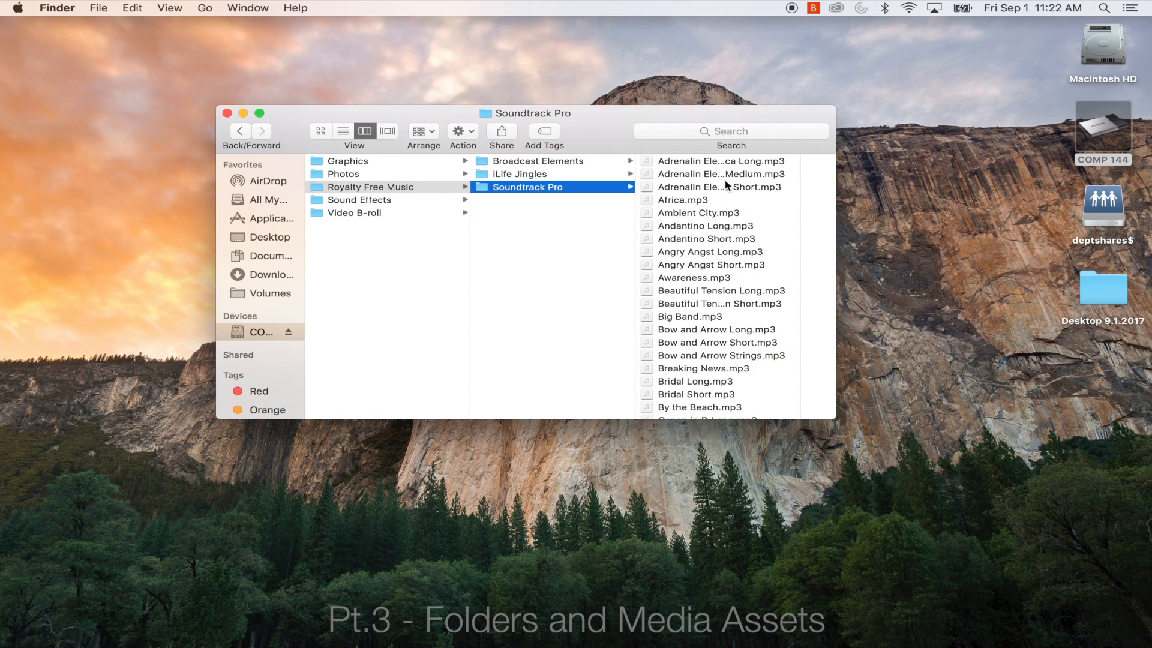
Preview the tracks Adrenalin Electronica Medium.mp3 and Africa.mp3 from the Soundtrack Pro folder.
{"action": "left_click", "coordinate": [704, 165]}
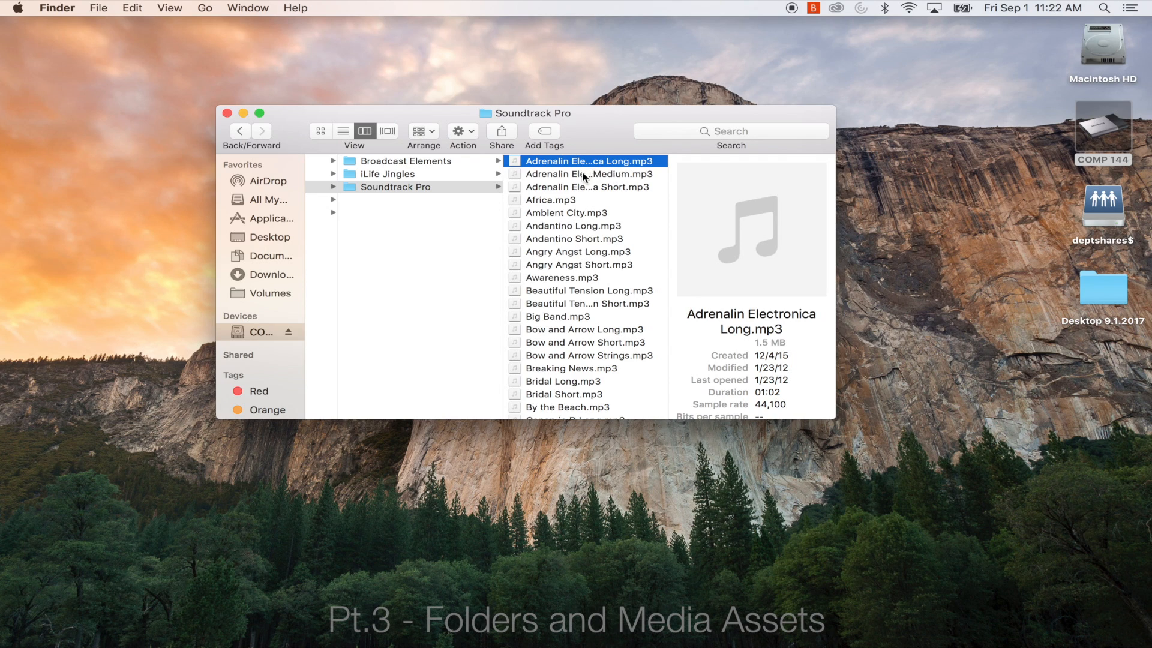
{"action": "left_click", "coordinate": [598, 175]}
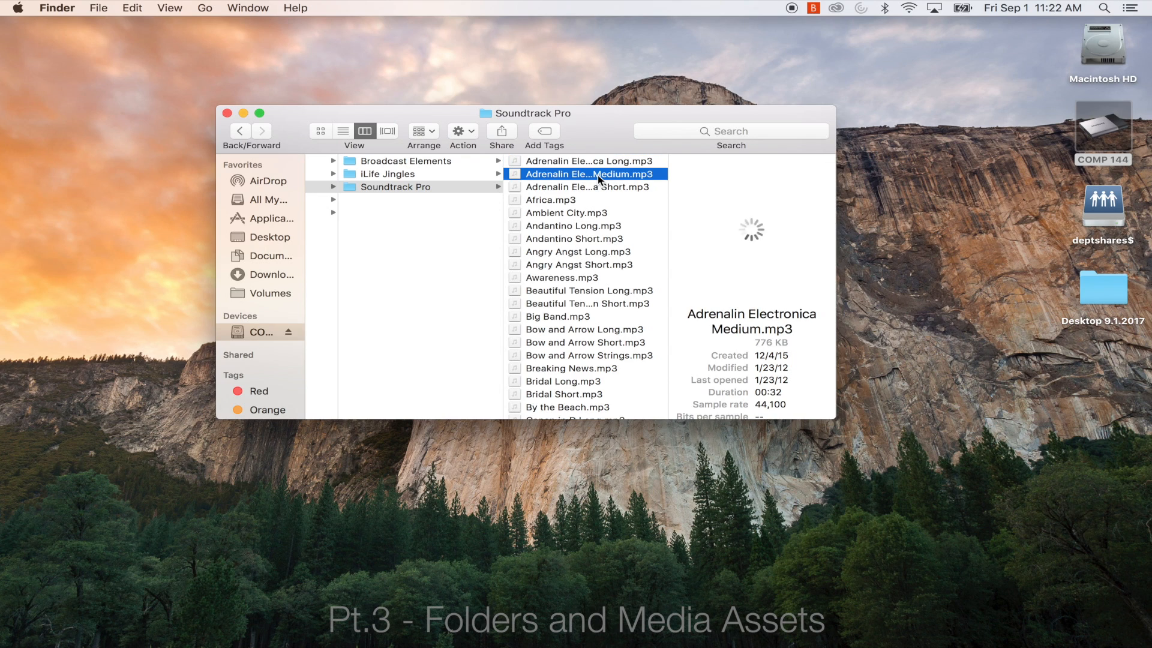
{"action": "key", "text": "space"}
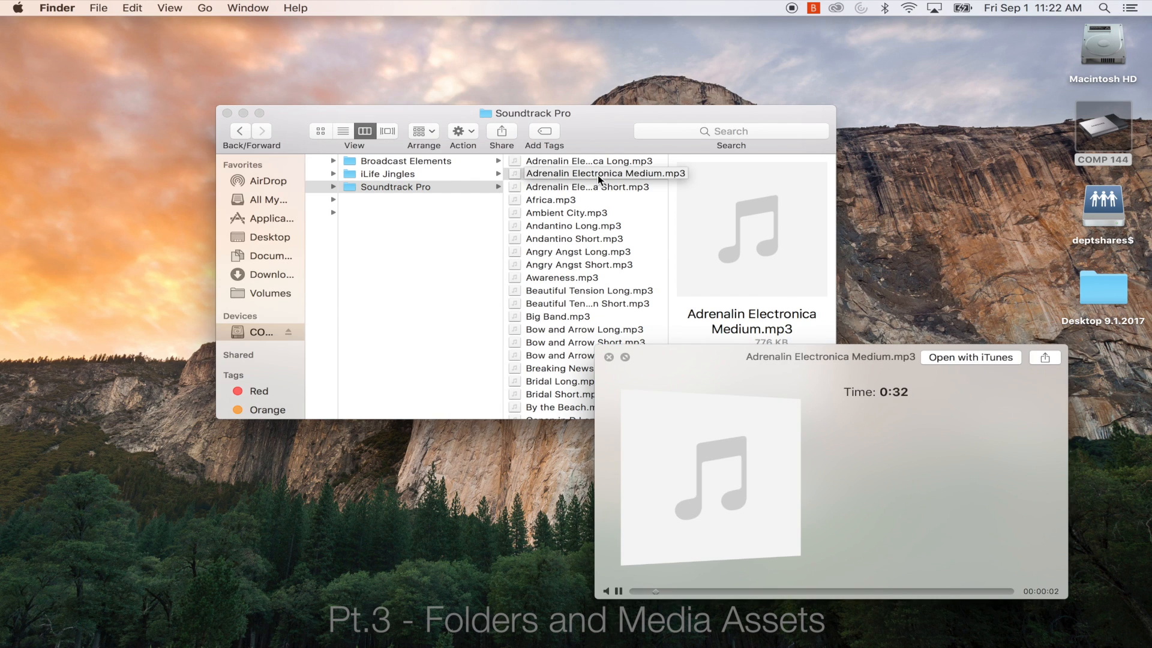
{"action": "key", "text": "Down"}
{"action": "key", "text": "space"}
{"action": "key", "text": "Down"}
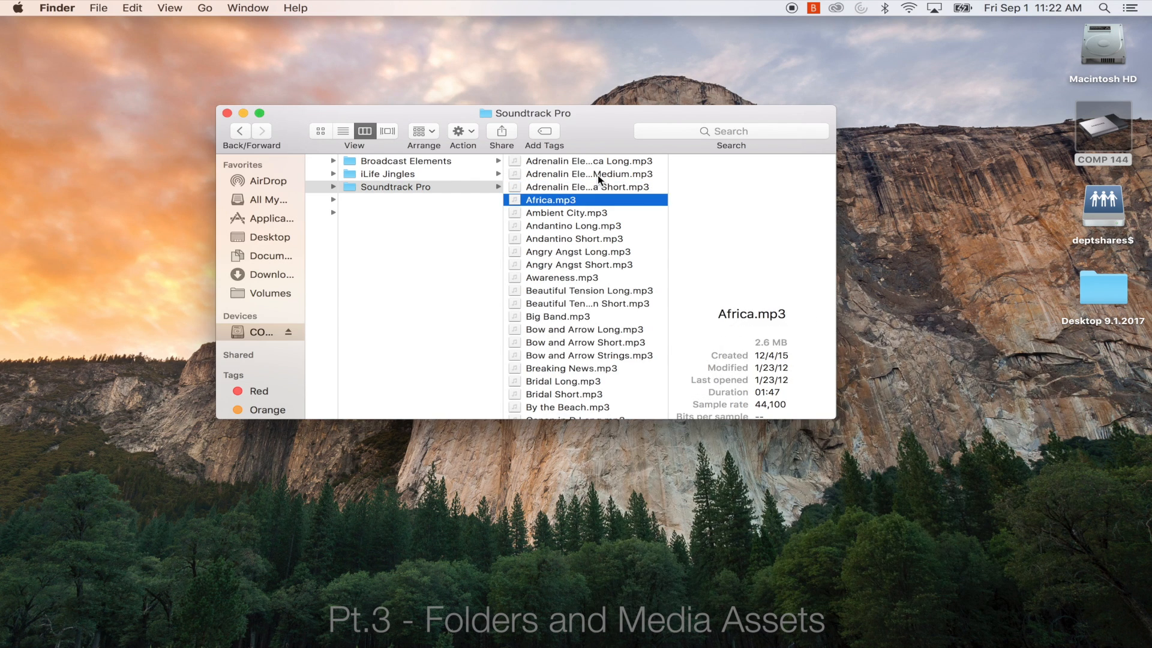
{"action": "key", "text": "space"}
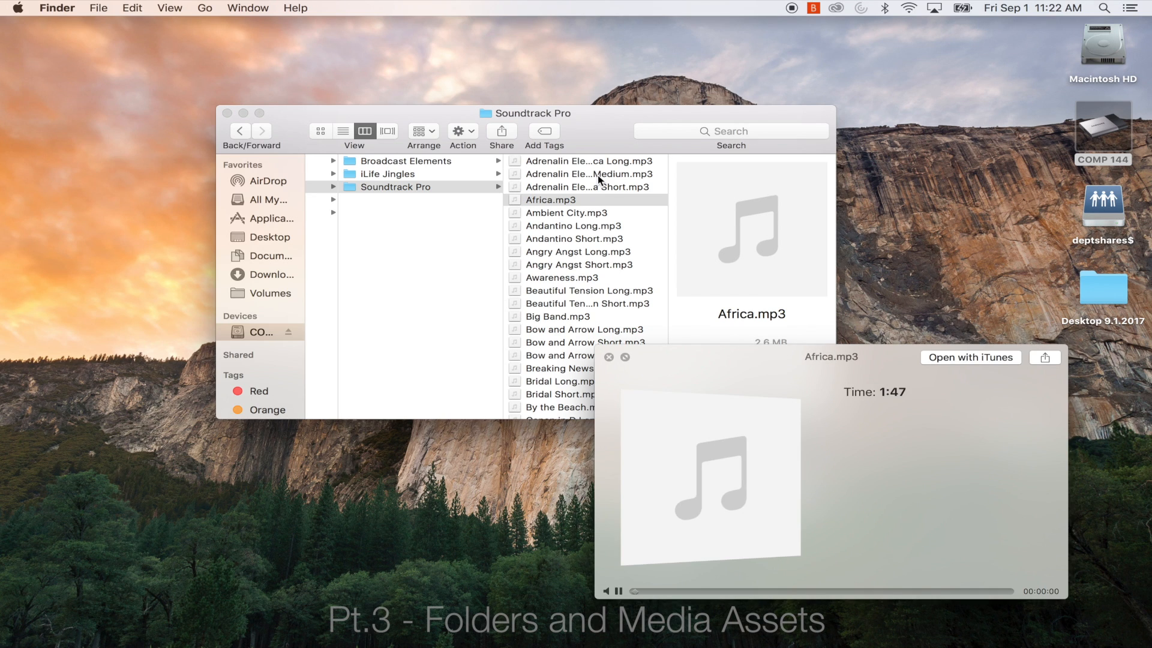
{"action": "key", "text": "space"}
{"action": "key", "text": "Down"}
{"action": "key", "text": "Down"}
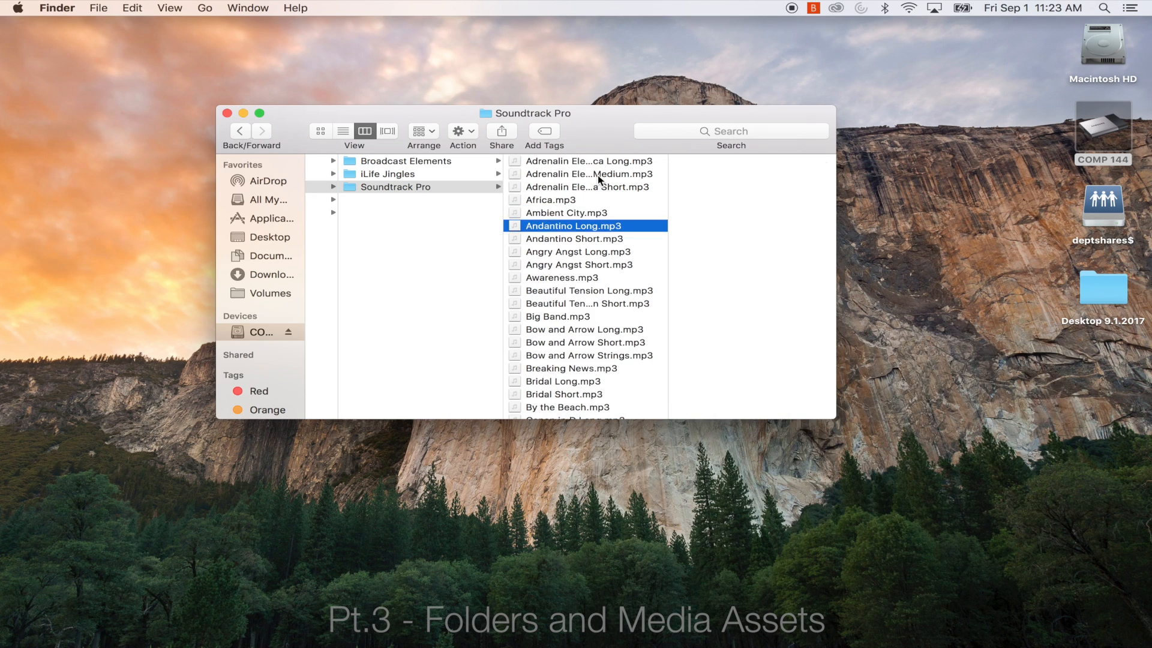
Go back up to the Broadcast Elements folder to show its music categories.
{"action": "key", "text": "Left"}
{"action": "key", "text": "Up"}
{"action": "key", "text": "Up"}
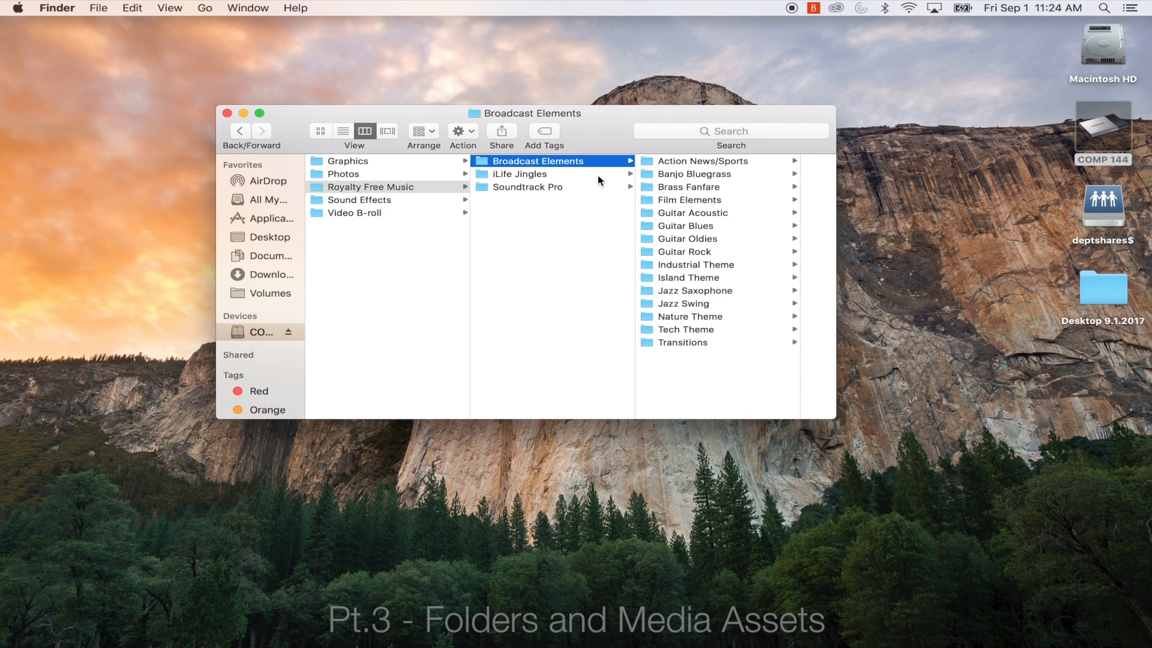
Show the Sound Effects folder, go up to the Media Assets level and select Sound Effects again.
{"action": "key", "text": "Left"}
{"action": "key", "text": "Down"}
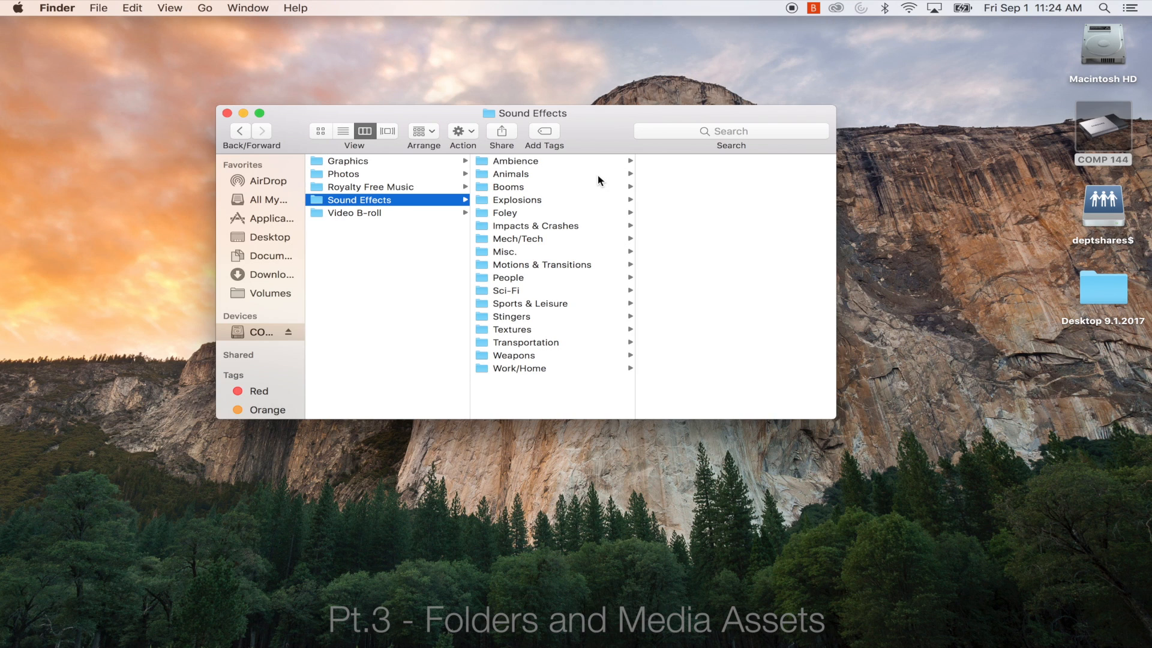
{"action": "key", "text": "super+Up"}
{"action": "key", "text": "Down"}
{"action": "key", "text": "Up"}
{"action": "key", "text": "Right"}
{"action": "key", "text": "Down"}
{"action": "key", "text": "Down"}
{"action": "key", "text": "Down"}
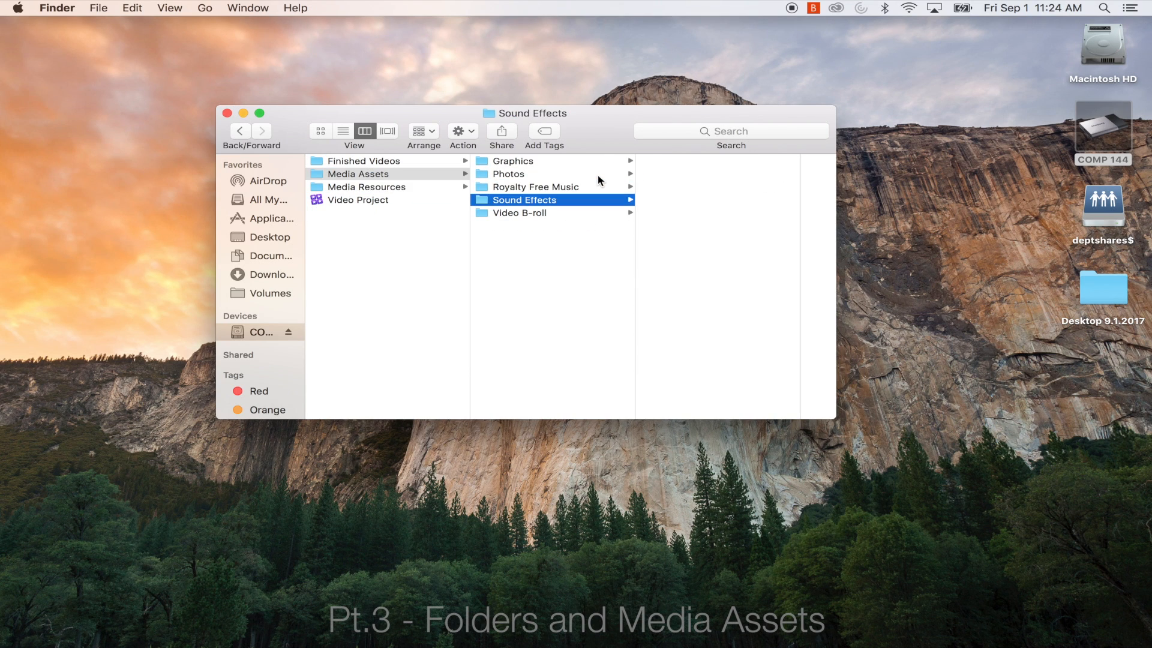
Open the Video B-roll folder and look at Pottery.Bowl_1.mp4 and Pottery.Bowl_2.mp4.
{"action": "key", "text": "Down"}
{"action": "key", "text": "Right"}
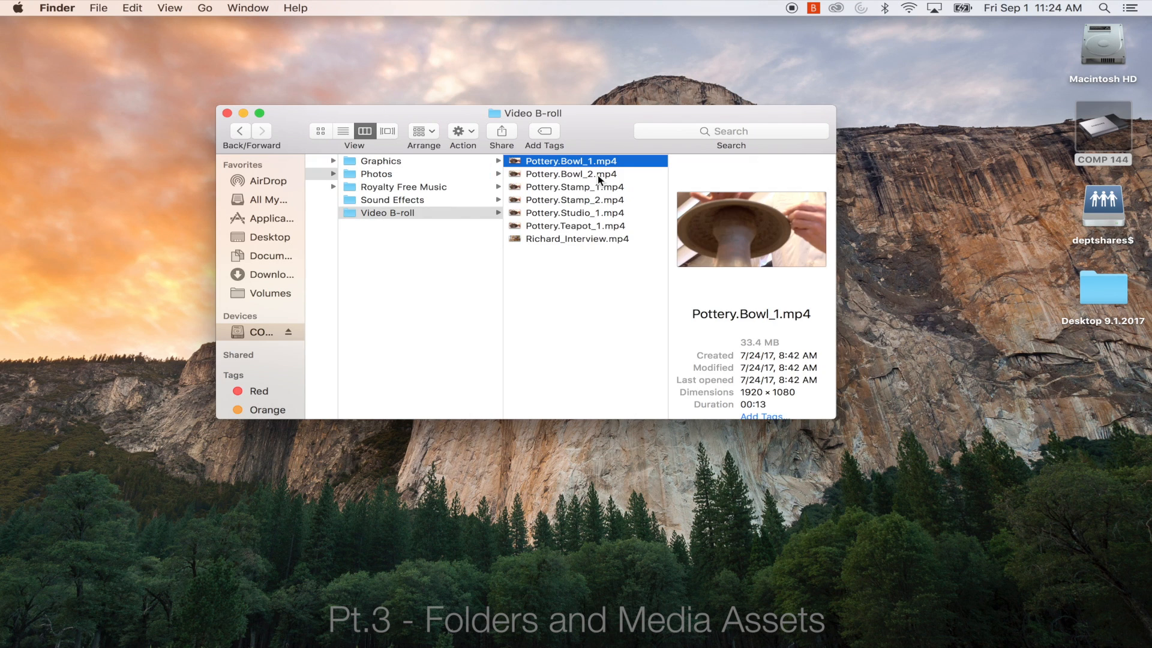
{"action": "key", "text": "Down"}
{"action": "key", "text": "Up"}
{"action": "key", "text": "Down"}
{"action": "key", "text": "Up"}
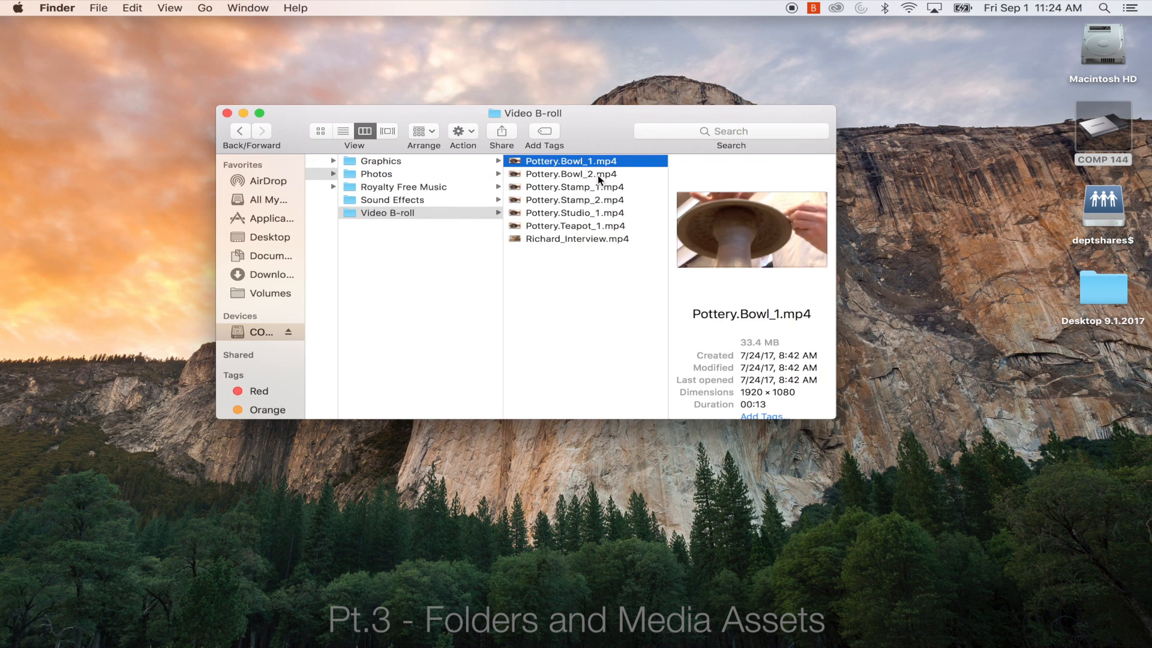
Preview the Video B-roll clips one after another, from Pottery.Bowl_1.mp4 through Pottery.Teapot_1.mp4 to the interview clip, and close the preview.
{"action": "key", "text": "space"}
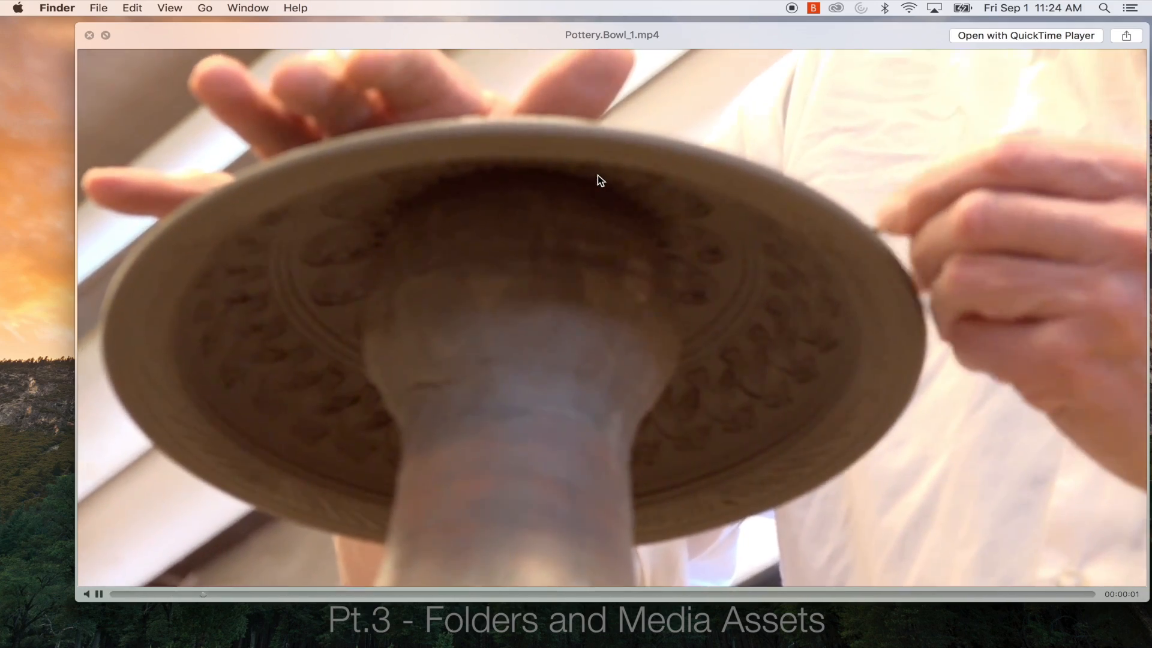
{"action": "key", "text": "Down"}
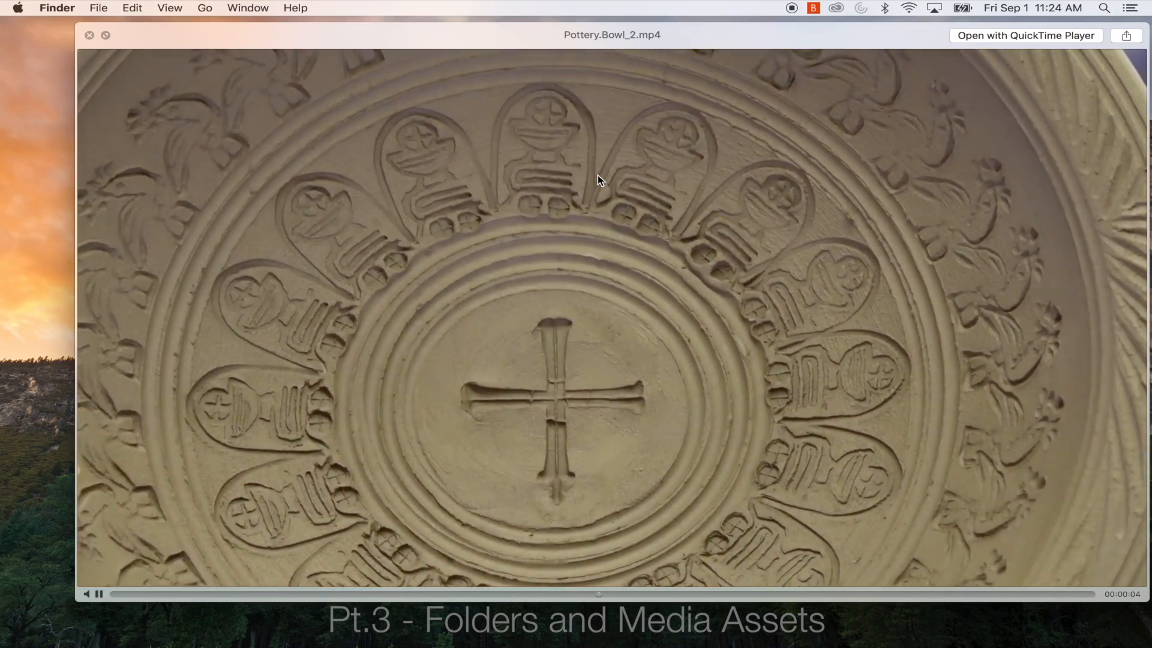
{"action": "key", "text": "Down"}
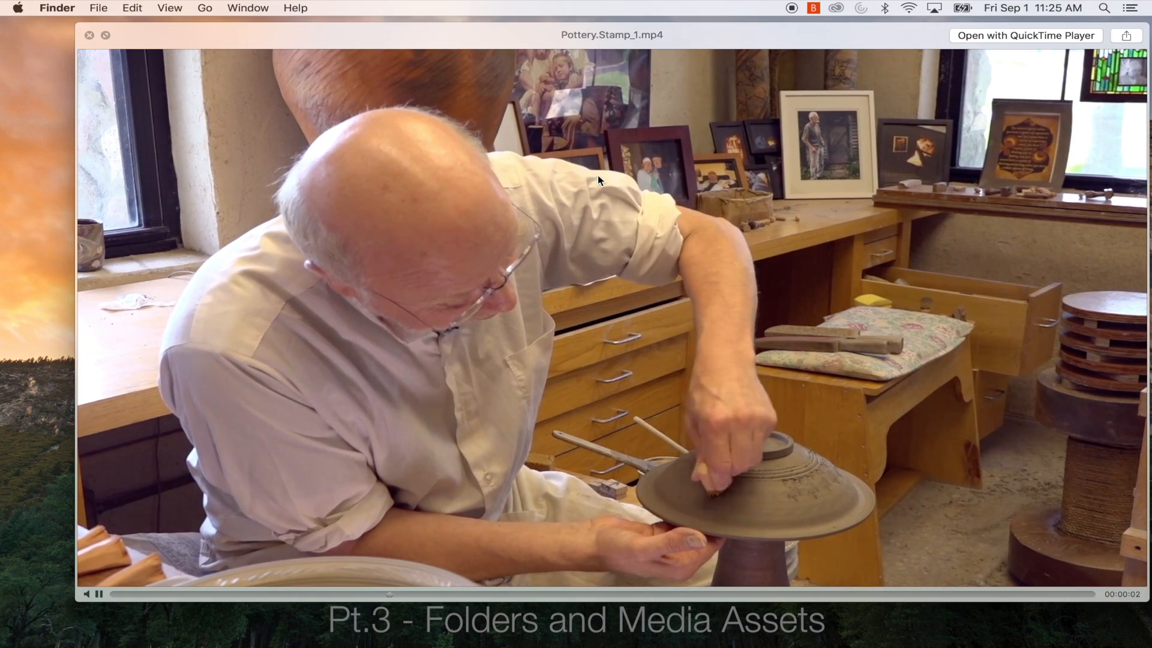
{"action": "key", "text": "Down"}
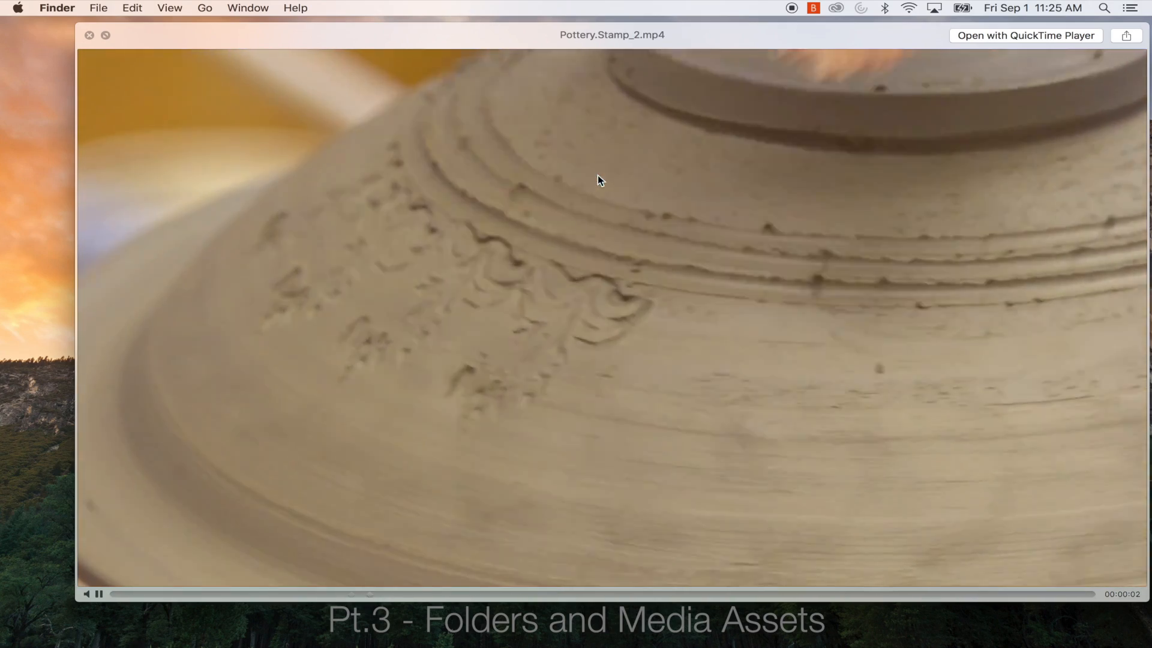
{"action": "key", "text": "Down"}
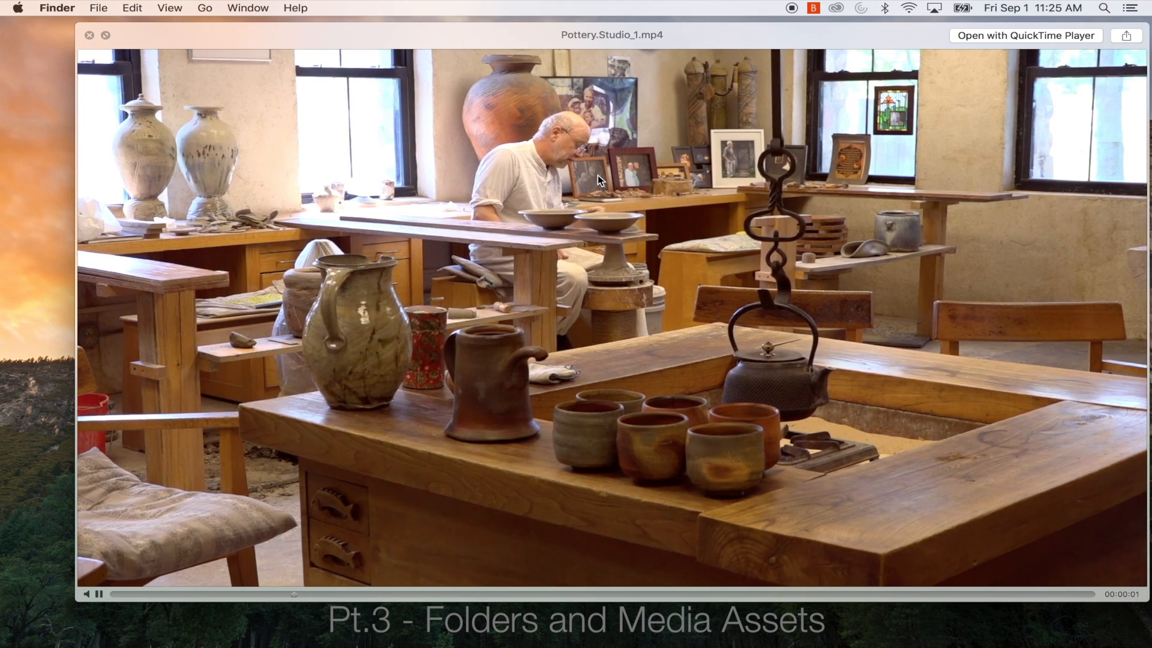
{"action": "key", "text": "Down"}
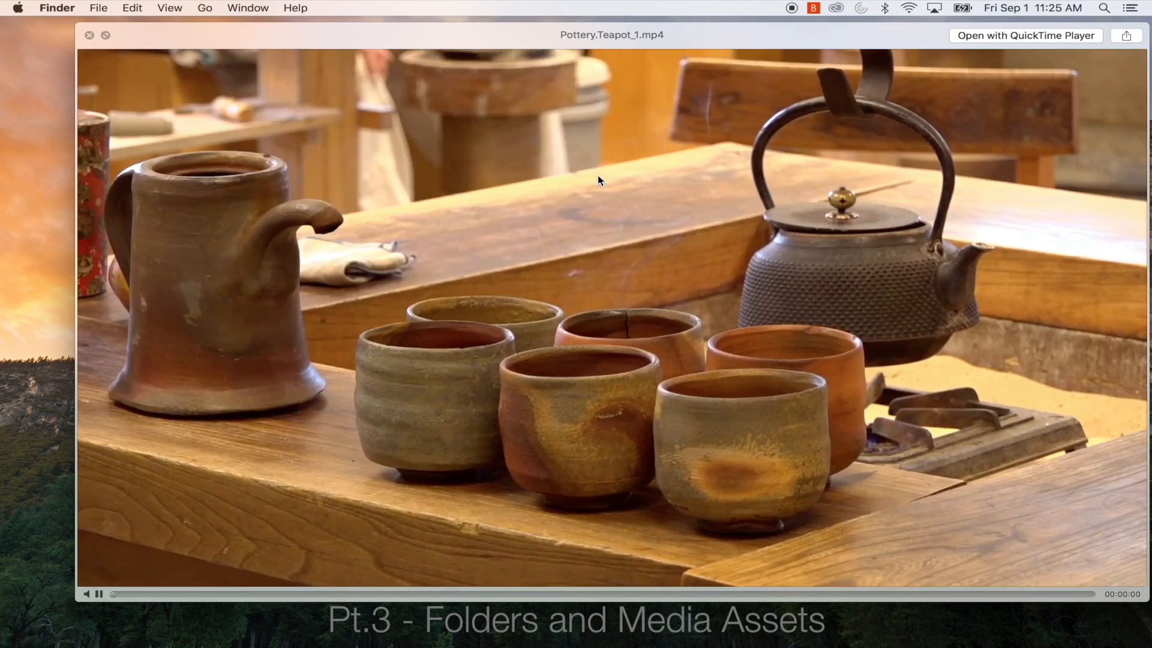
{"action": "key", "text": "Down"}
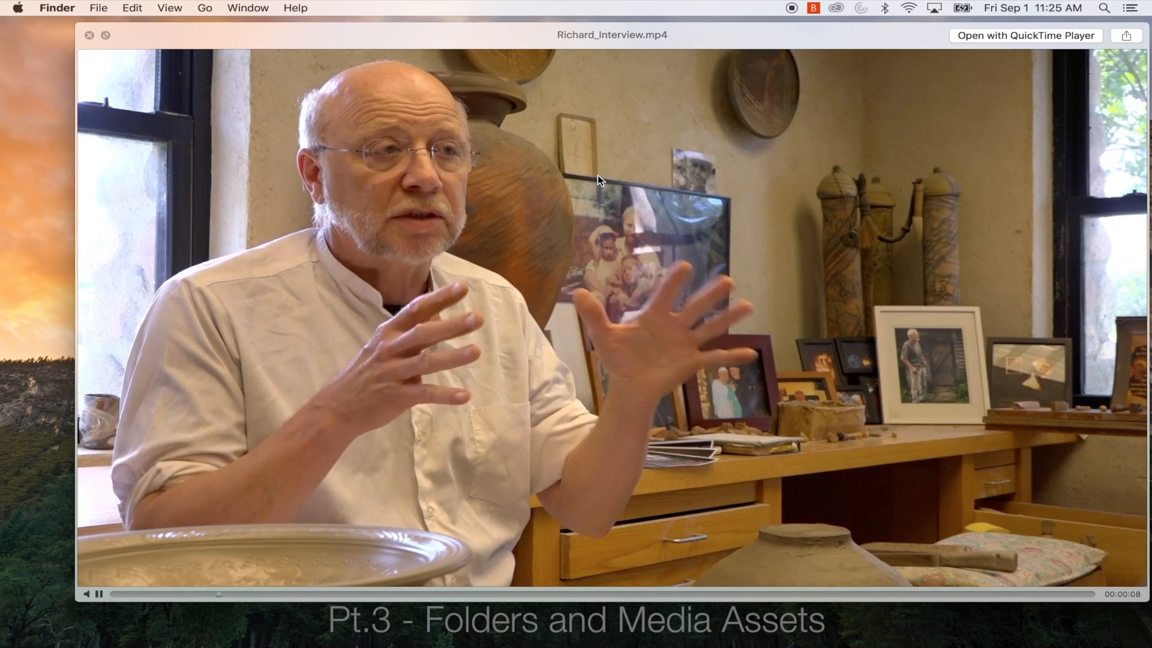
{"action": "key", "text": "space"}
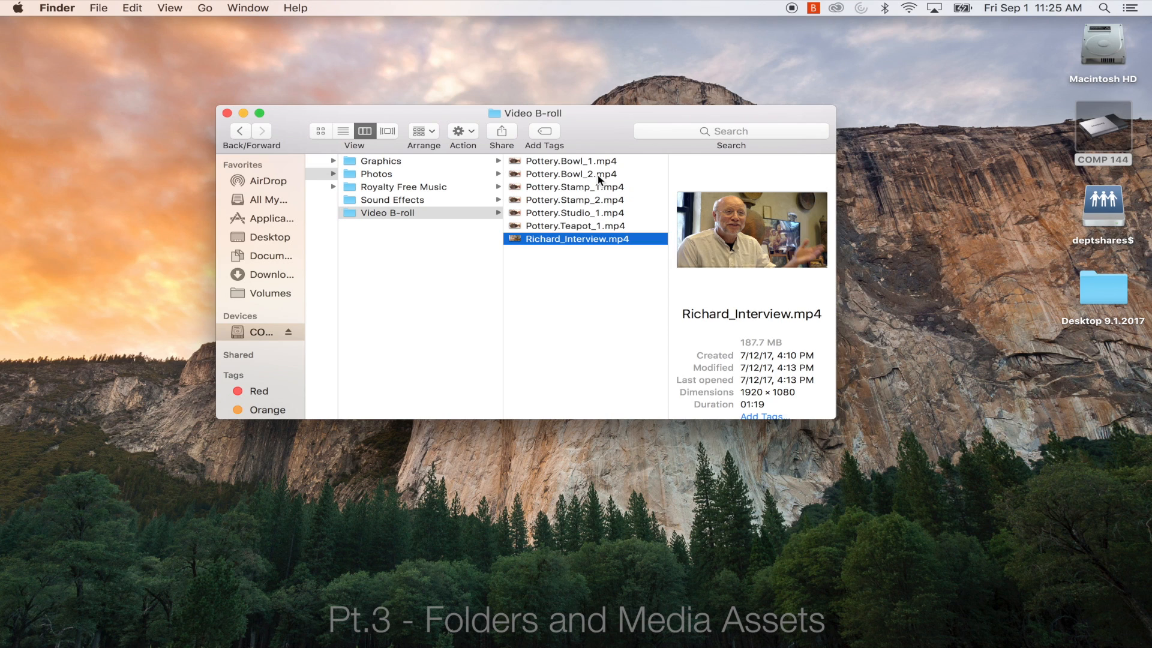
Leave the Video B-roll folder, go to Media Resources, view the Media Services Website in Safari and close it.
{"action": "key", "text": "Left"}
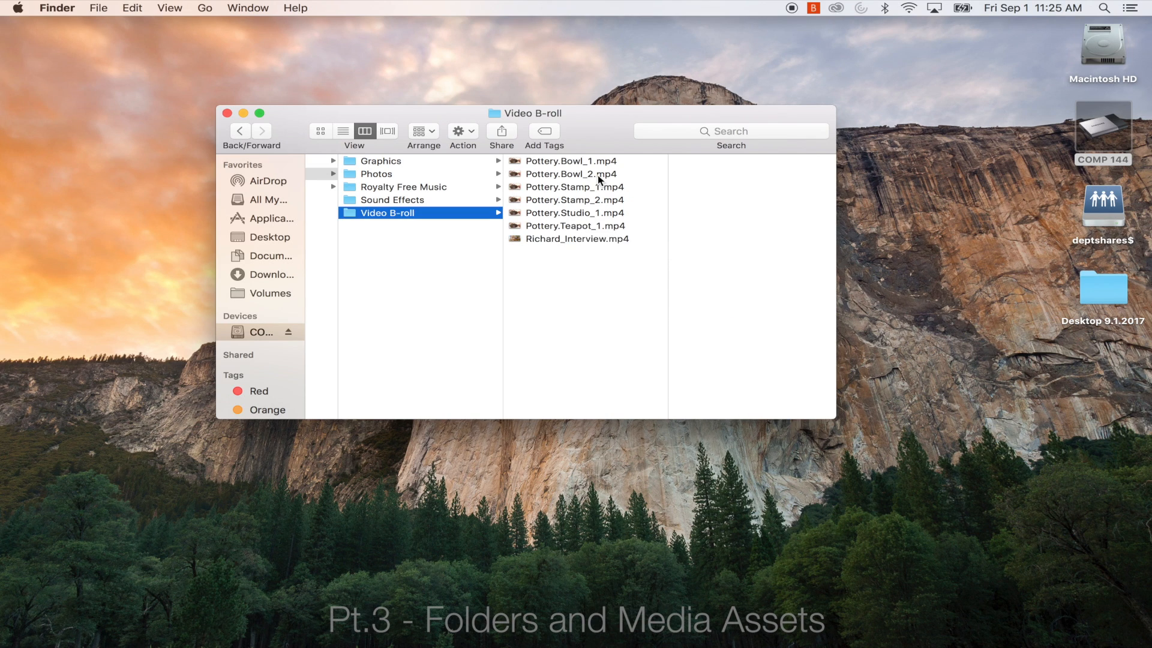
{"action": "key", "text": "Left"}
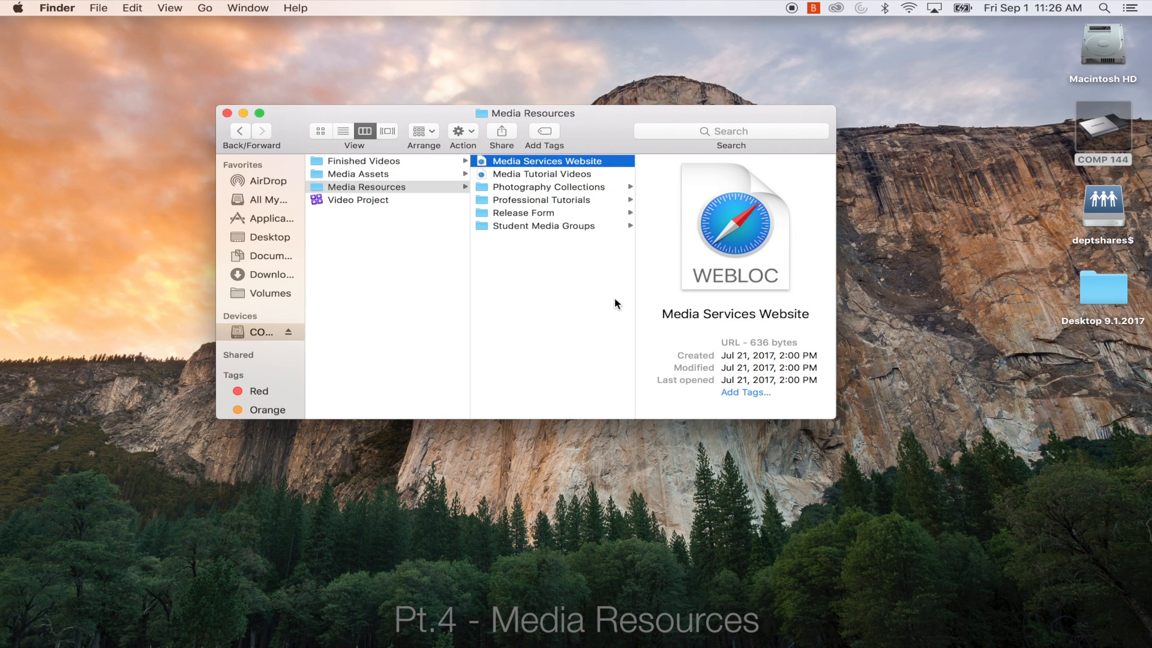
{"action": "double_click", "coordinate": [523, 162]}
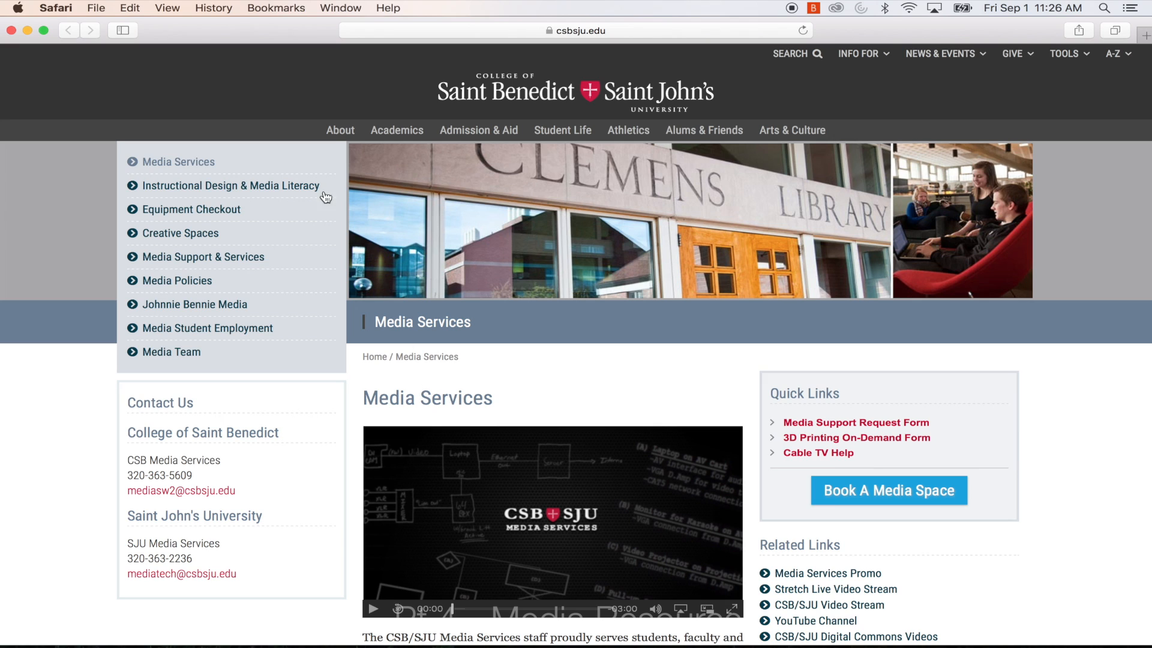
{"action": "left_click", "coordinate": [10, 31]}
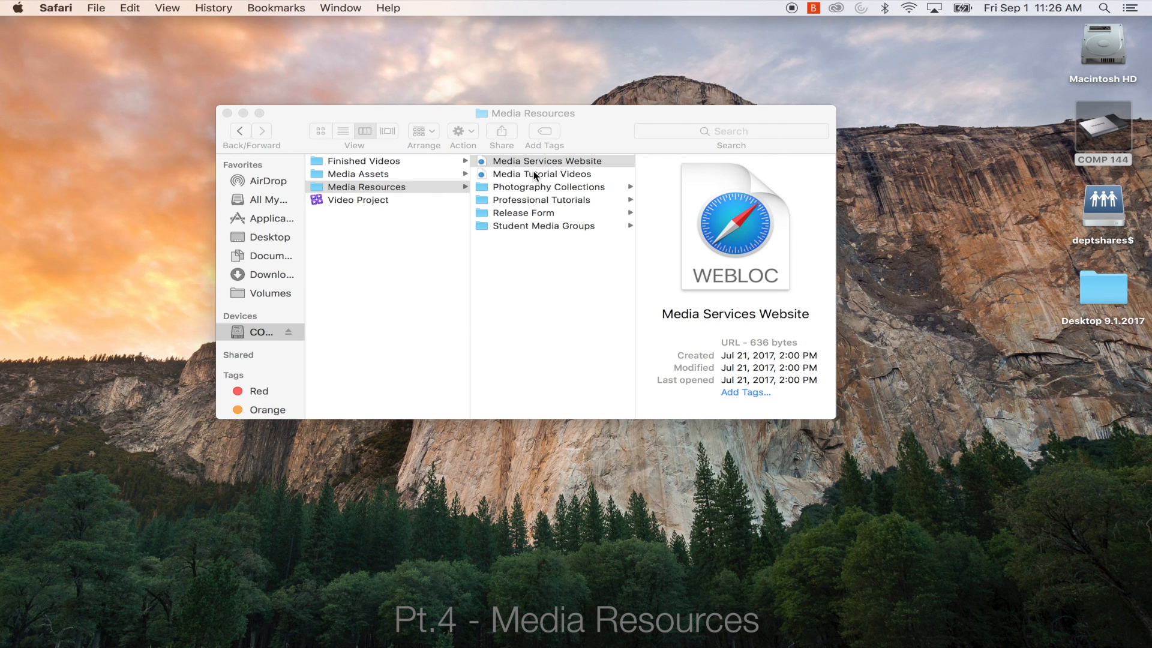
Open the Media Tutorial Videos link in Safari and look through the YouTube tutorial playlist.
{"action": "left_click", "coordinate": [561, 174]}
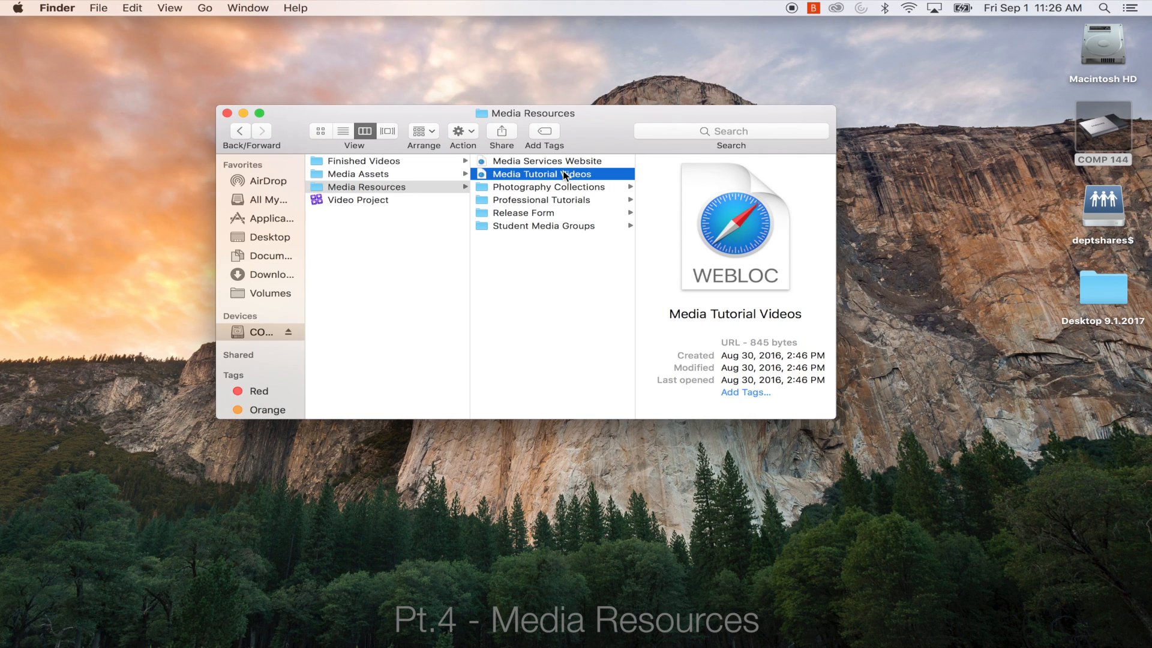
{"action": "double_click", "coordinate": [564, 174]}
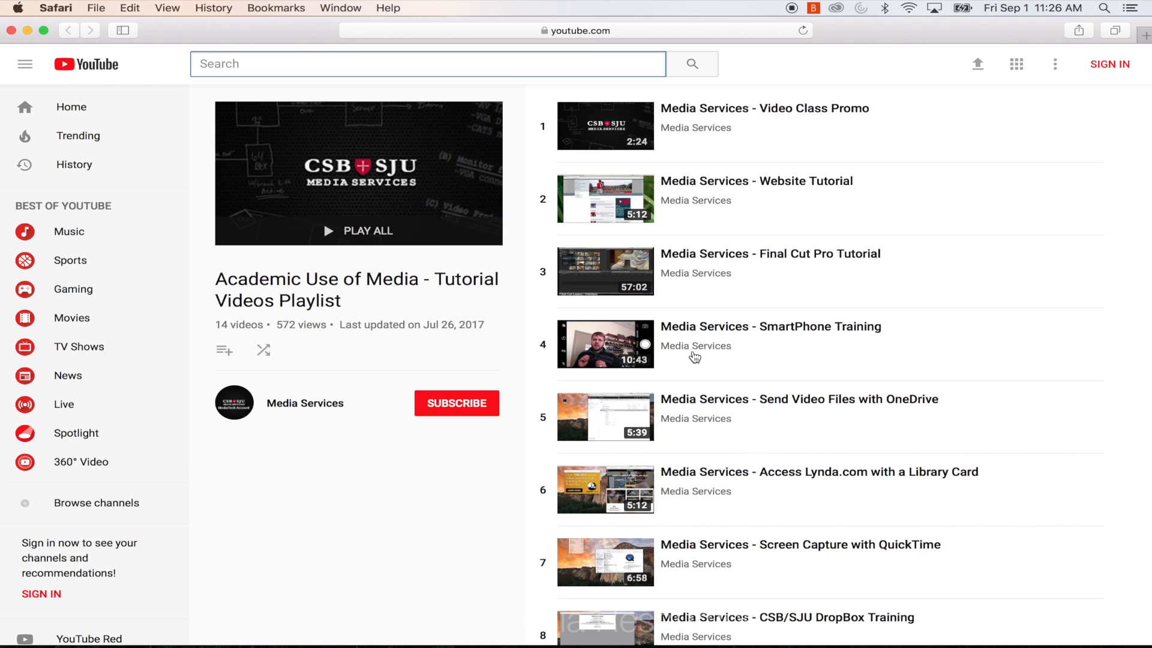
{"action": "scroll", "coordinate": [761, 371], "scroll_direction": "down", "scroll_amount": 2}
{"action": "scroll", "coordinate": [761, 371], "scroll_direction": "down", "scroll_amount": 6}
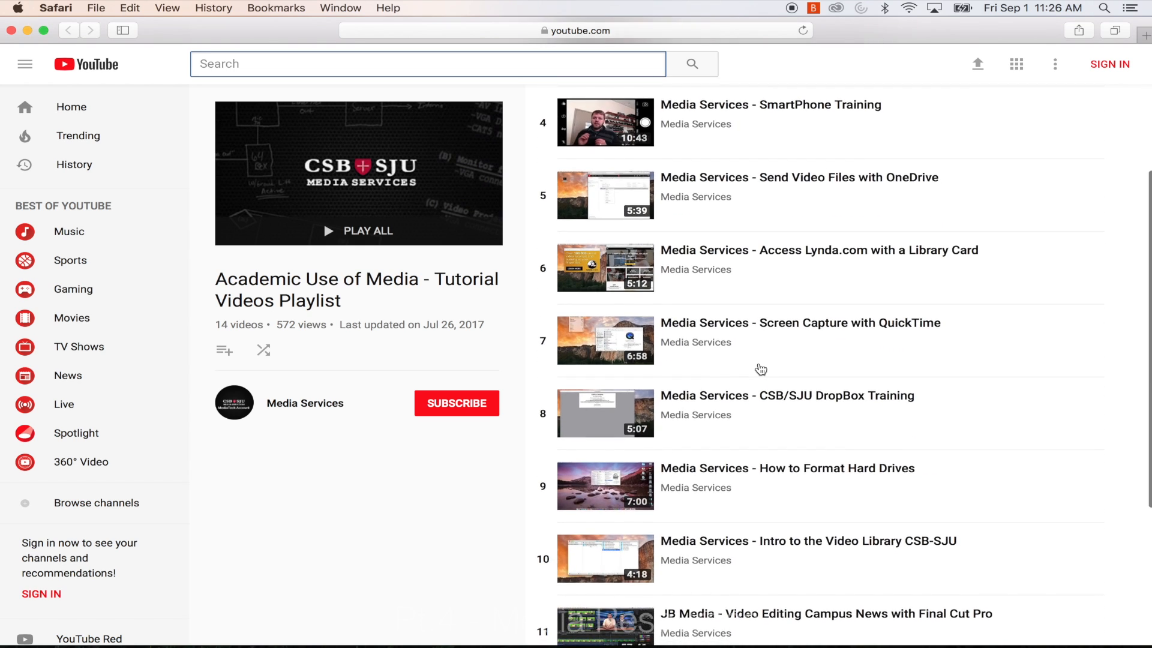
{"action": "scroll", "coordinate": [761, 368], "scroll_direction": "down", "scroll_amount": 1}
{"action": "scroll", "coordinate": [758, 367], "scroll_direction": "up", "scroll_amount": 8}
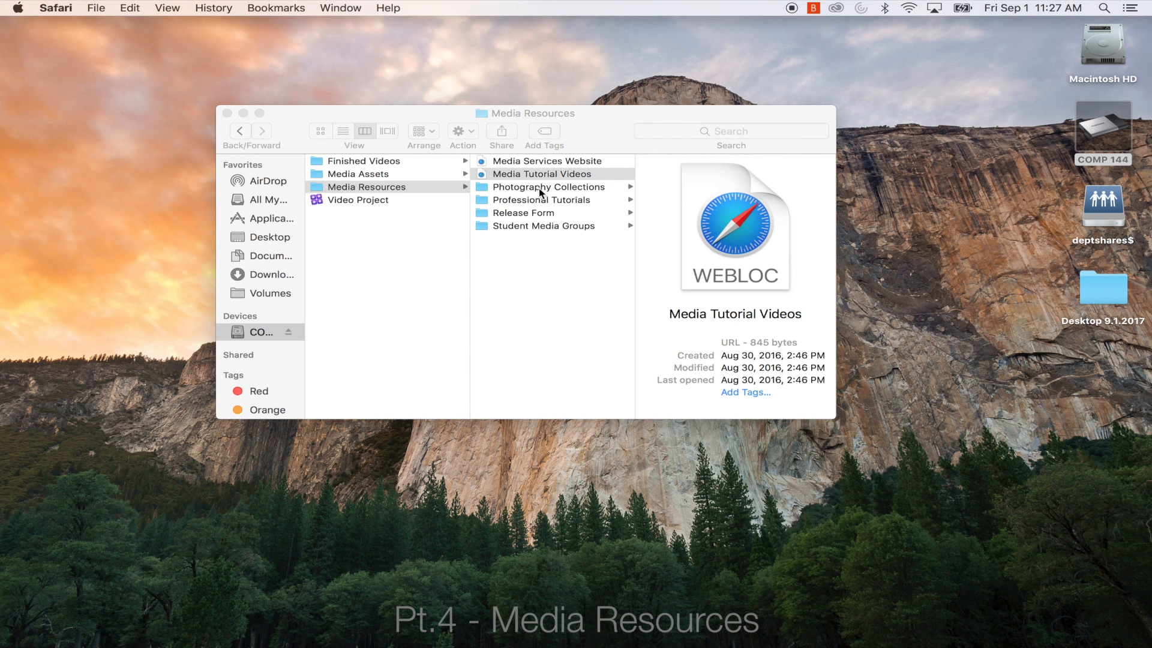
Show the Photography Collections, Professional Tutorials and Student Media Groups folders, and return to the top level of the COMP 144 drive.
{"action": "left_click", "coordinate": [539, 187]}
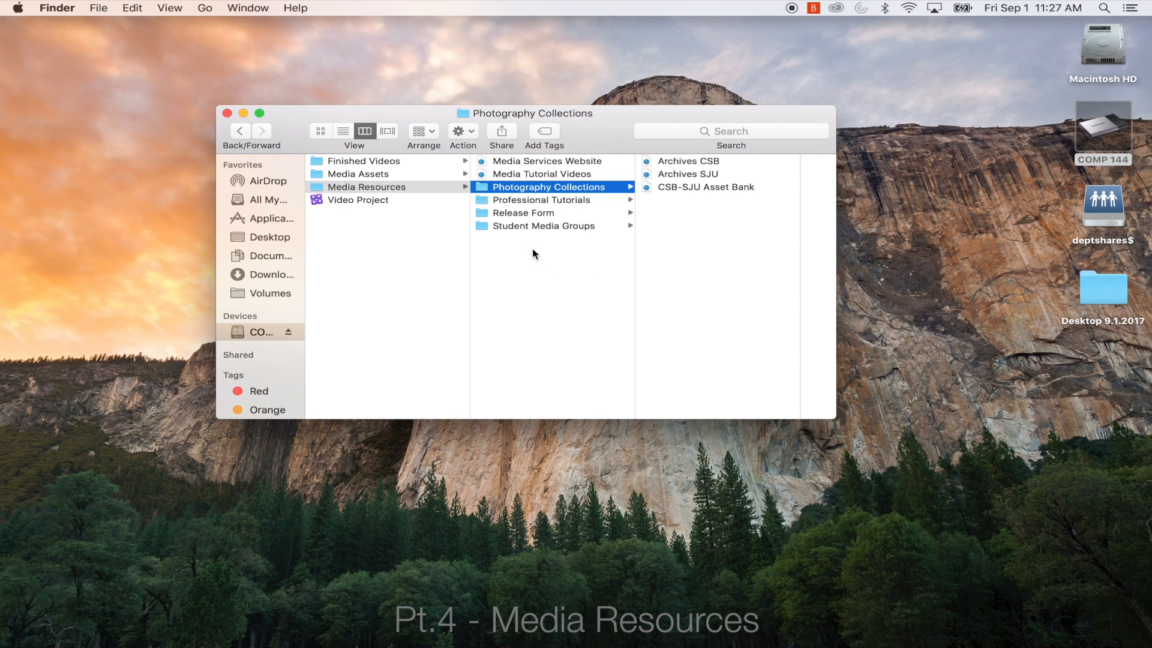
{"action": "left_click", "coordinate": [558, 200]}
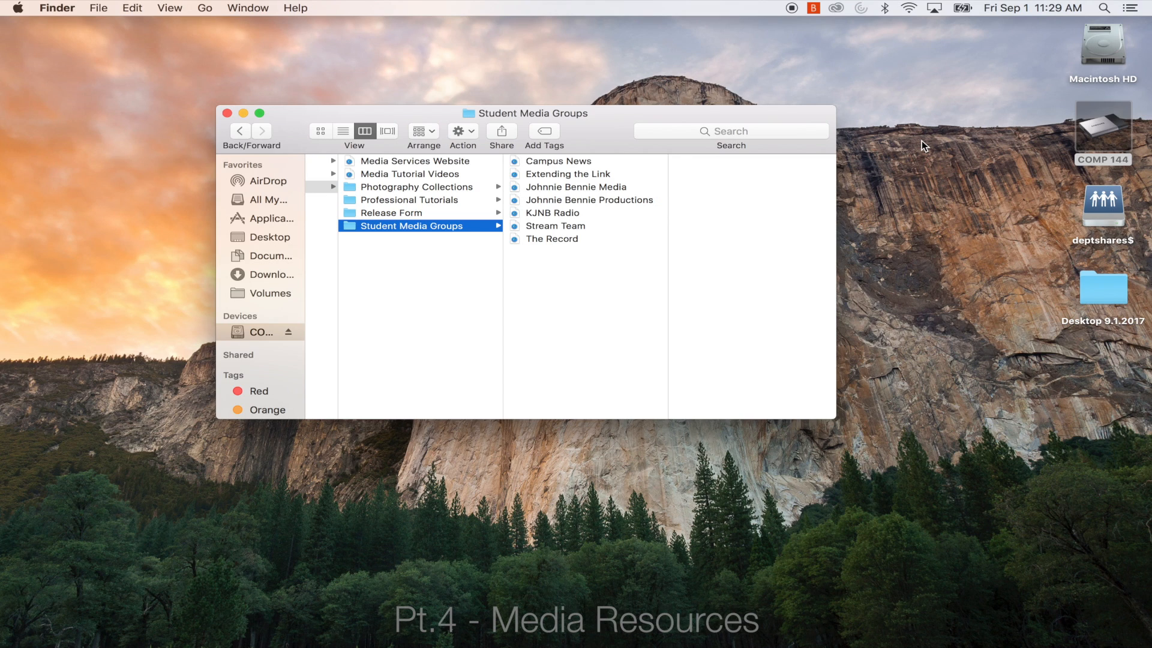
{"action": "scroll", "coordinate": [553, 275], "scroll_direction": "left", "scroll_amount": 5}
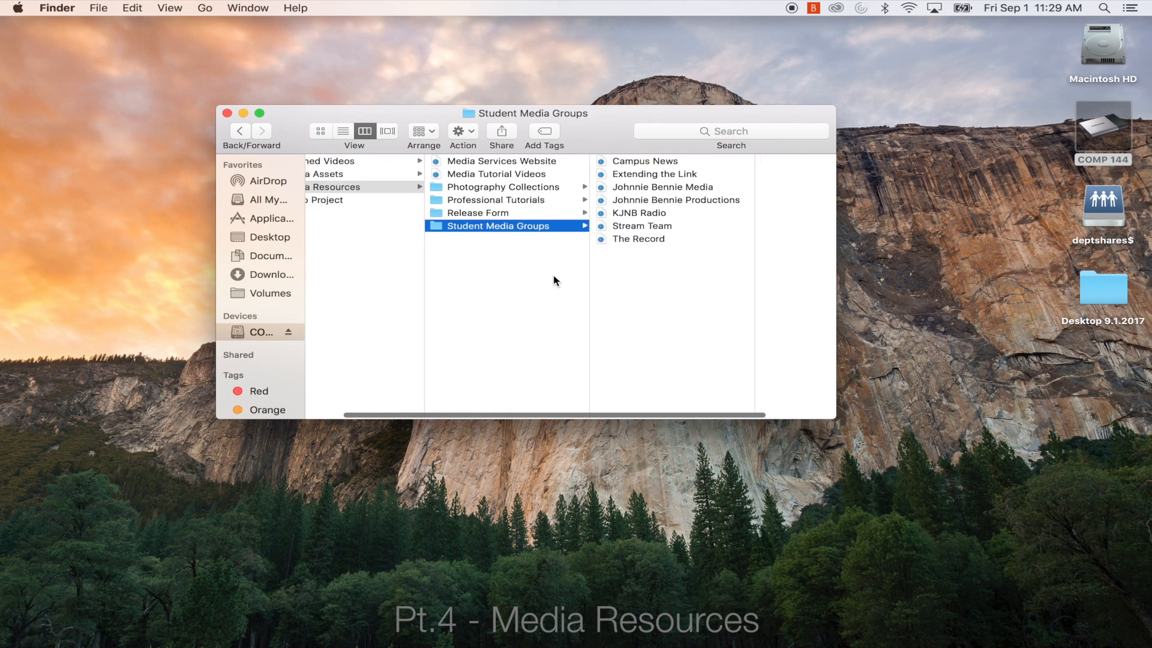
{"action": "left_click", "coordinate": [394, 259]}
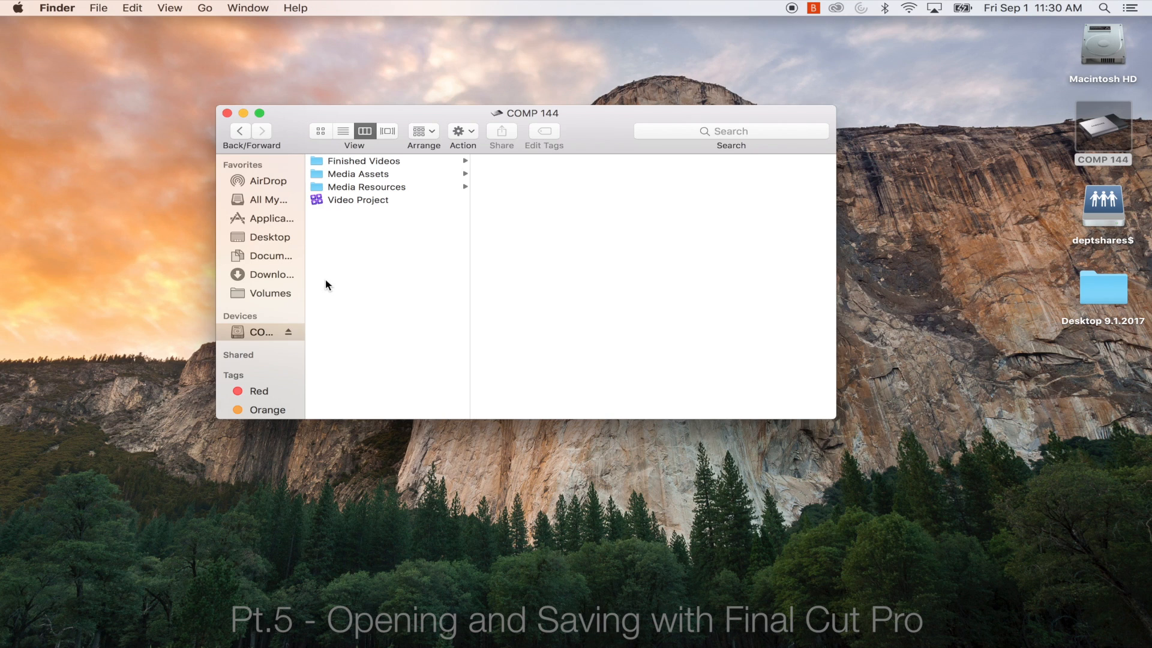
Open the Video Project library from the COMP 144 drive in Final Cut Pro.
{"action": "right_click", "coordinate": [318, 201]}
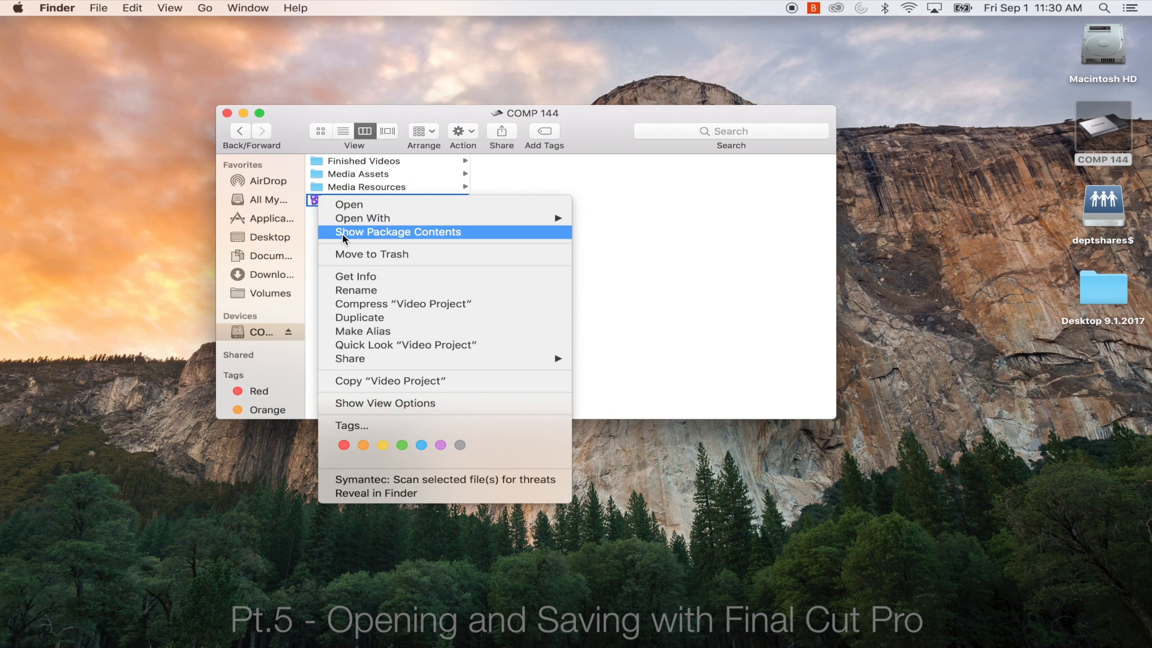
{"action": "left_click", "coordinate": [310, 241]}
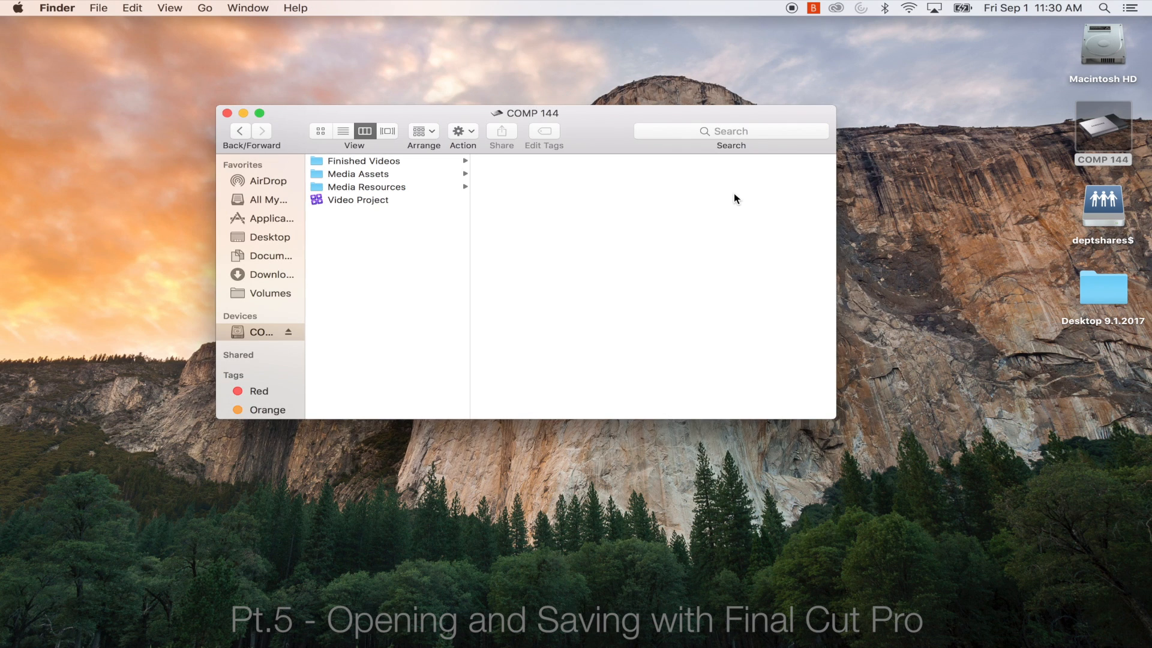
{"action": "double_click", "coordinate": [318, 199]}
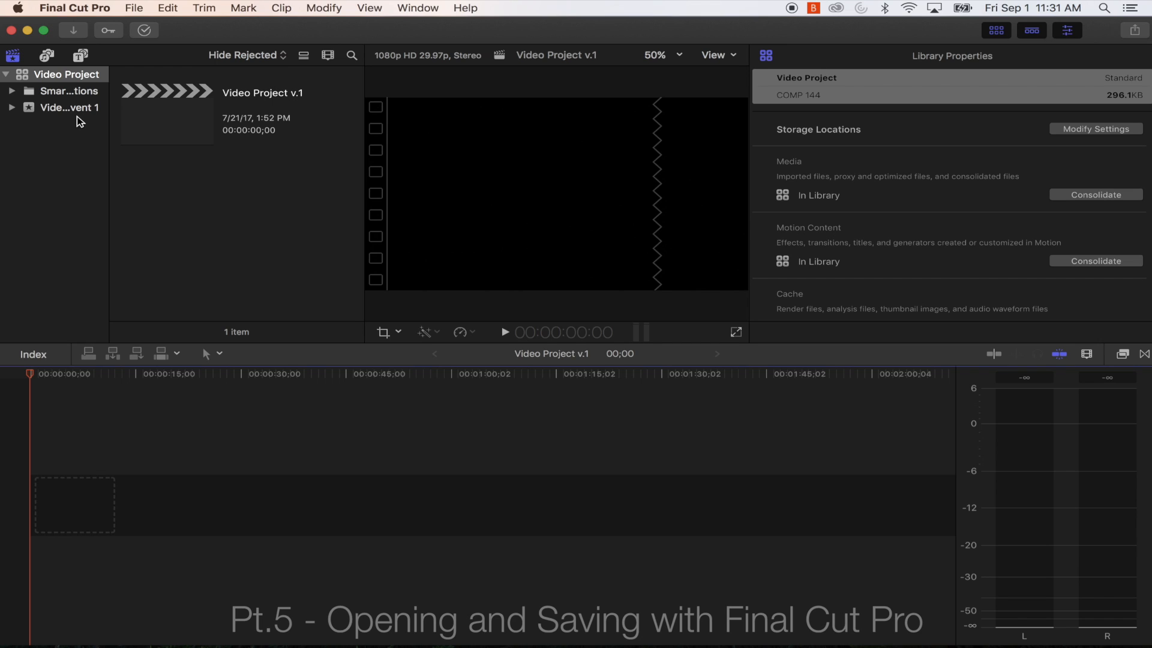
Look at the Close Library option for Video Project and at the available workspaces, including Default.
{"action": "right_click", "coordinate": [64, 78]}
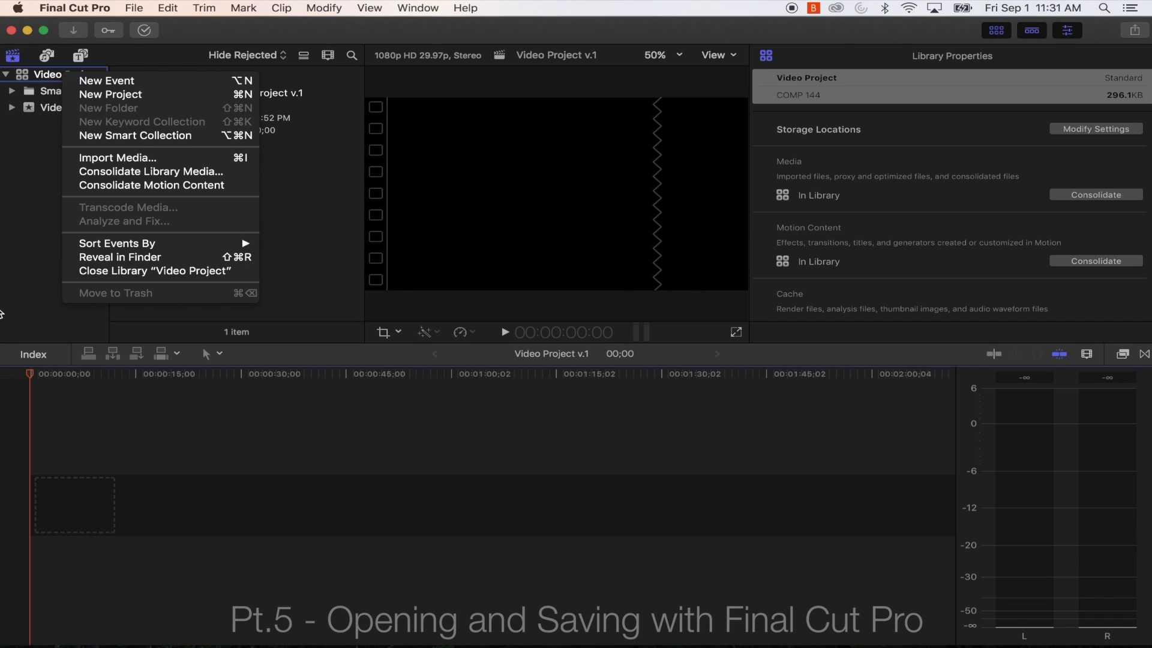
{"action": "left_click", "coordinate": [26, 215]}
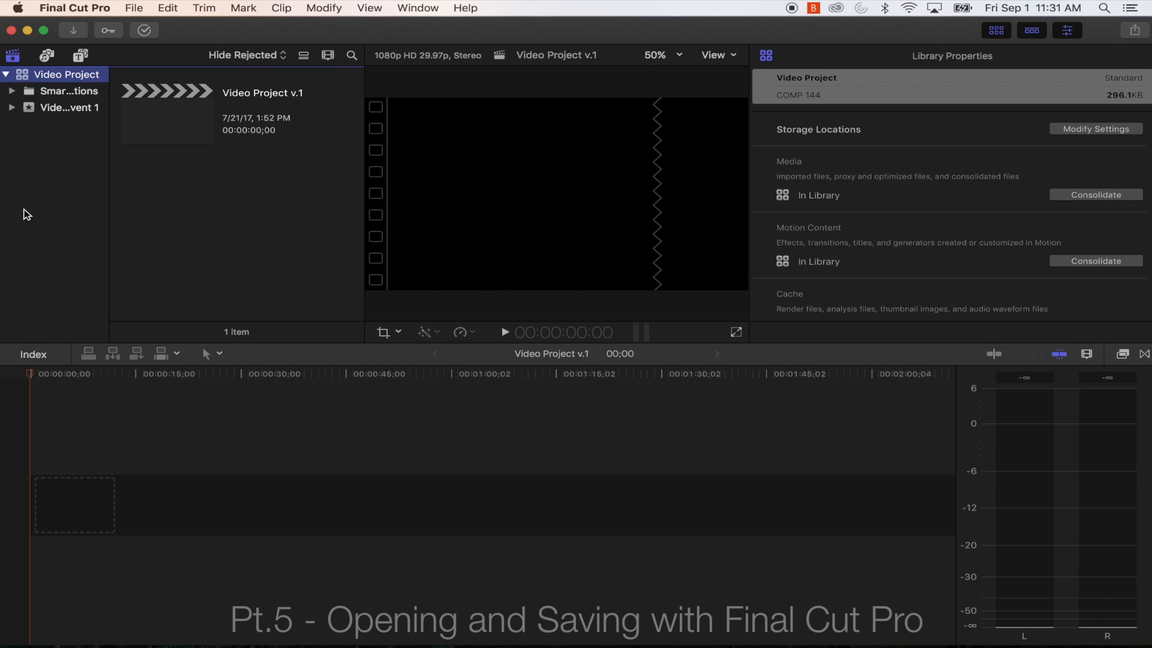
{"action": "left_click", "coordinate": [417, 8]}
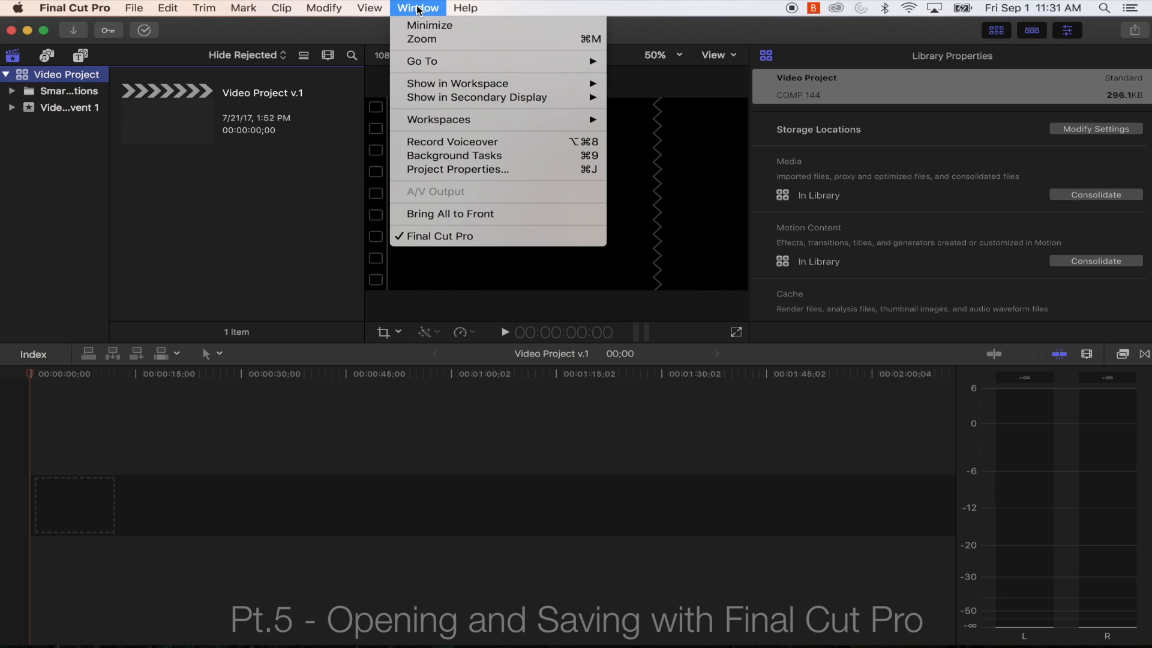
{"action": "mouse_move", "coordinate": [433, 125]}
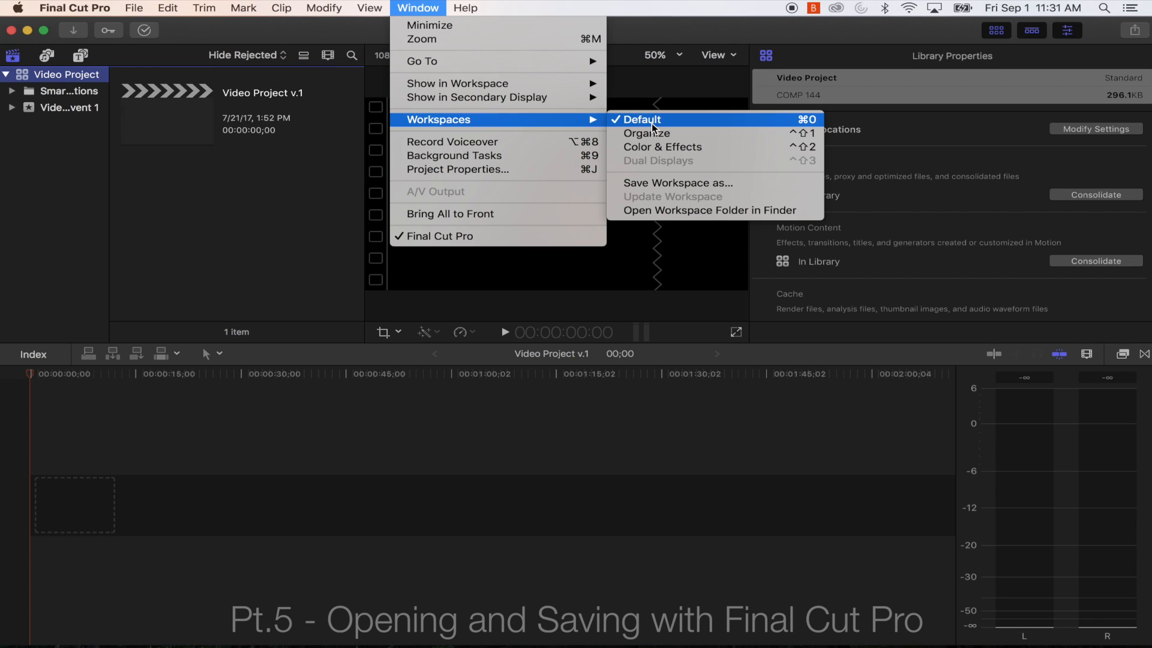
{"action": "left_click", "coordinate": [42, 227]}
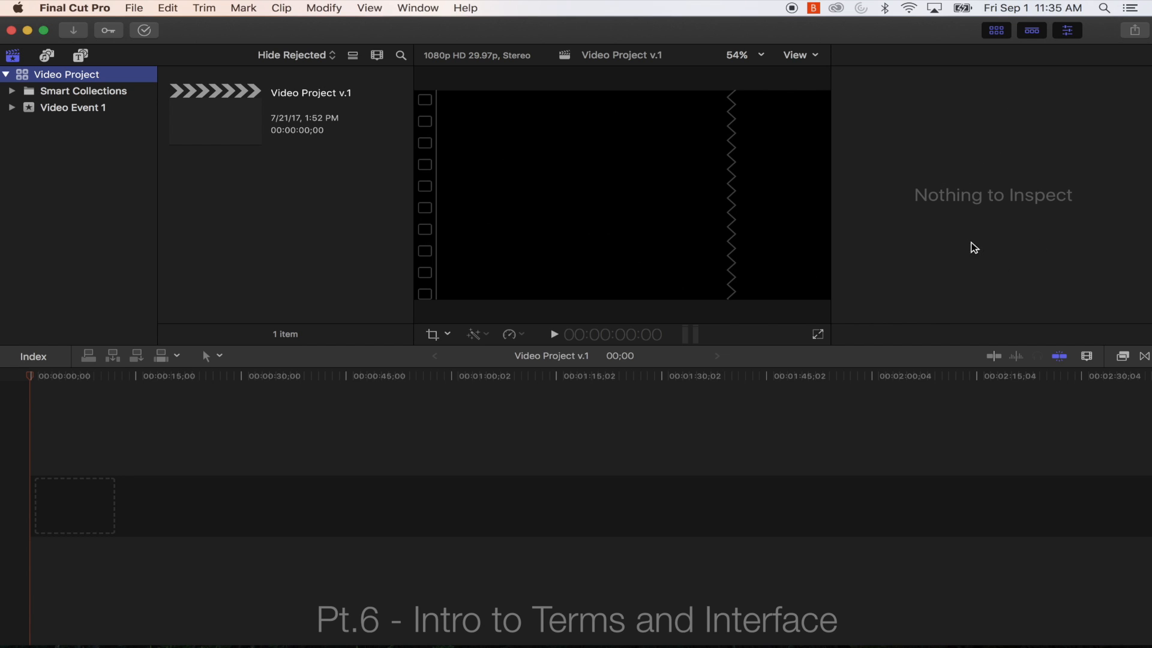
Toggle the Inspector off and on, and leave it hidden to enlarge the browser and viewer.
{"action": "left_click", "coordinate": [1070, 33]}
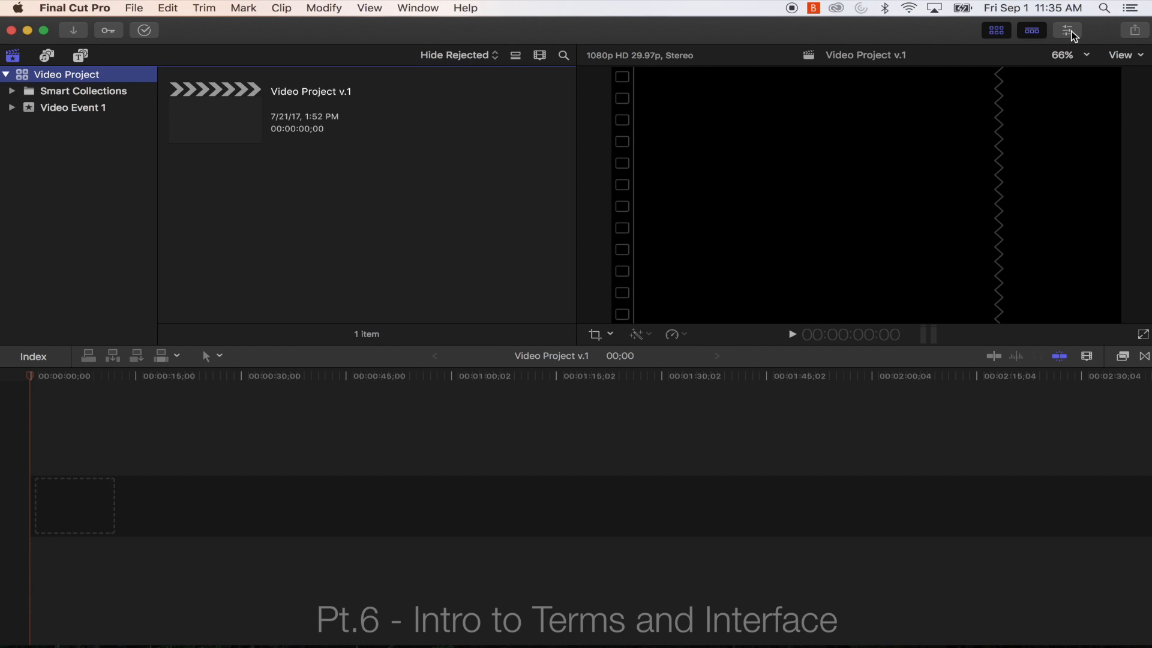
{"action": "left_click", "coordinate": [1069, 31]}
{"action": "left_click", "coordinate": [1069, 31]}
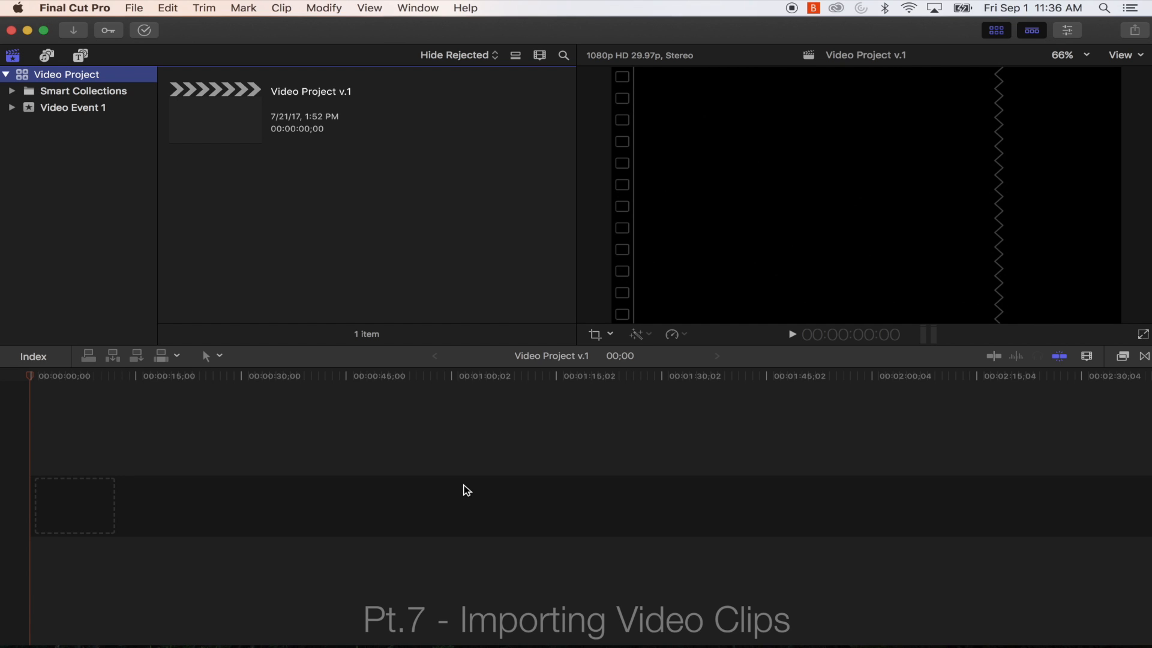
Look at the media import commands offered in the browser and for the library.
{"action": "right_click", "coordinate": [402, 180]}
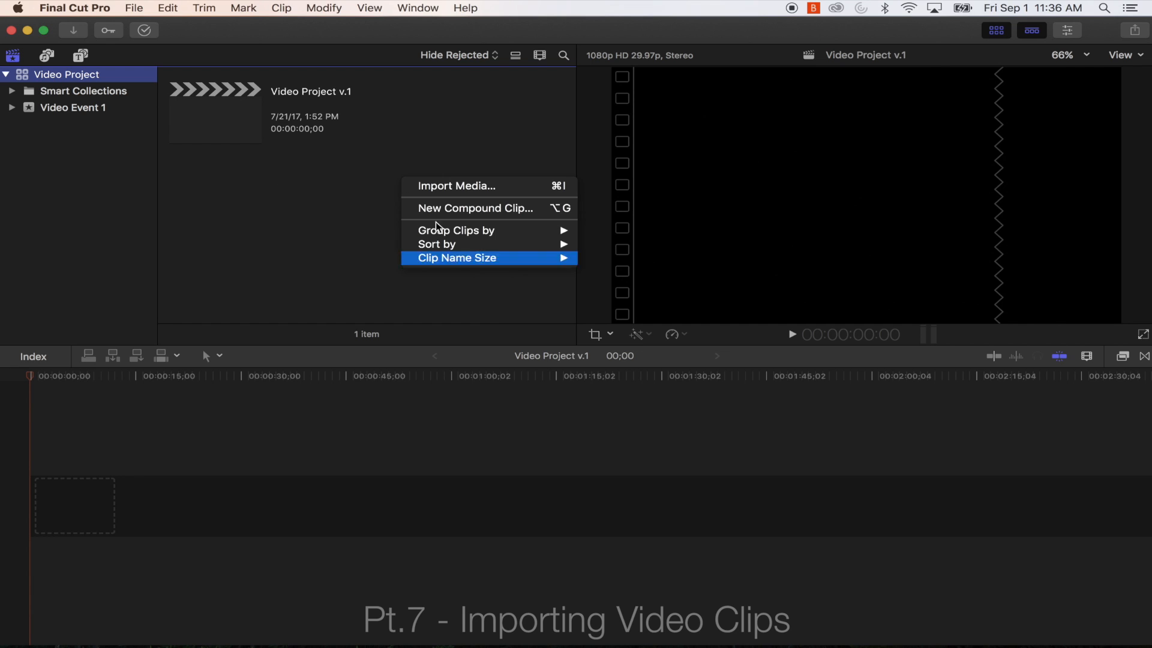
{"action": "left_click", "coordinate": [132, 8]}
{"action": "left_click", "coordinate": [132, 7]}
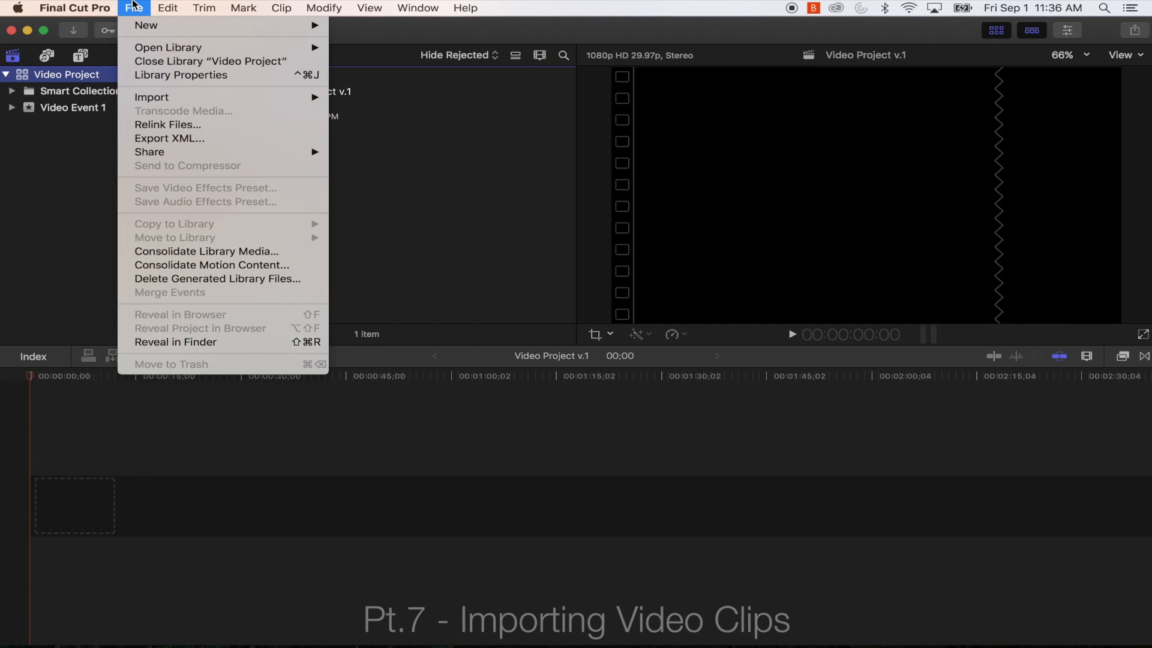
{"action": "mouse_move", "coordinate": [171, 101]}
{"action": "left_click", "coordinate": [396, 267]}
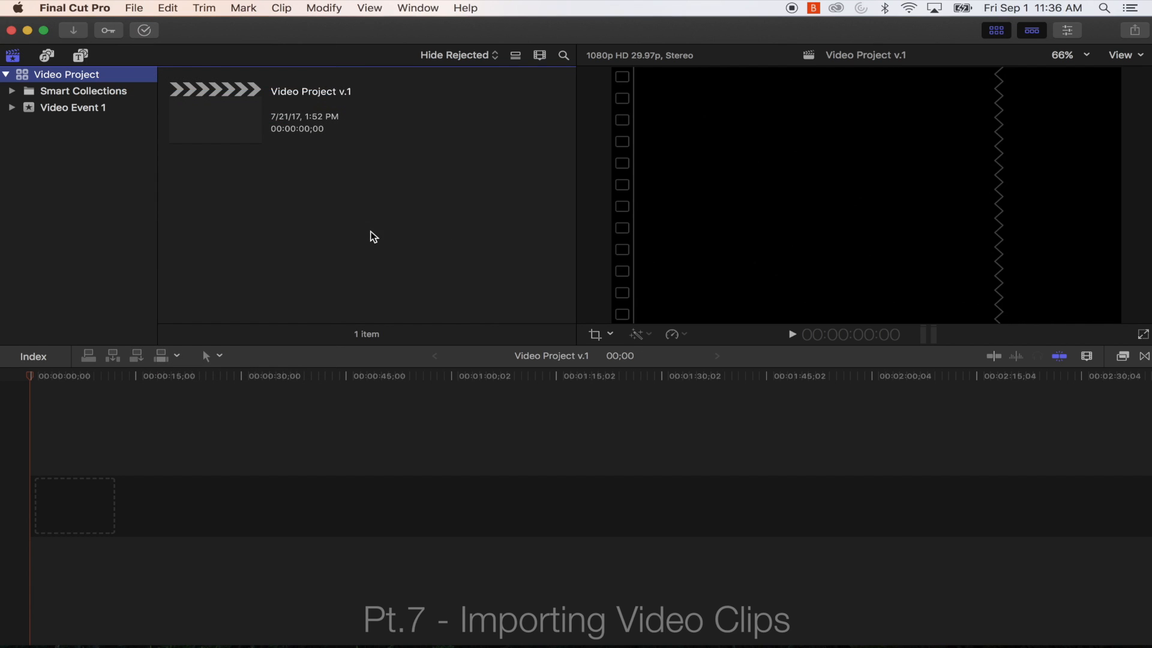
Start a media import and open the Media Assets folder on the COMP 144 drive.
{"action": "right_click", "coordinate": [371, 226]}
{"action": "left_click", "coordinate": [408, 234]}
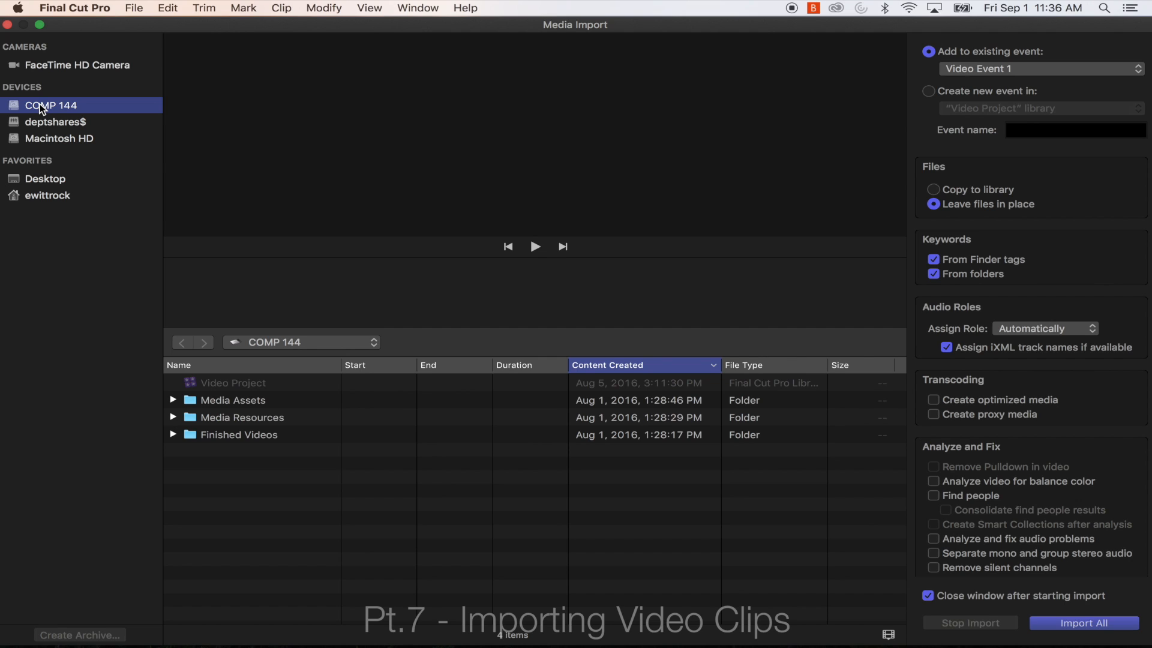
{"action": "double_click", "coordinate": [190, 400]}
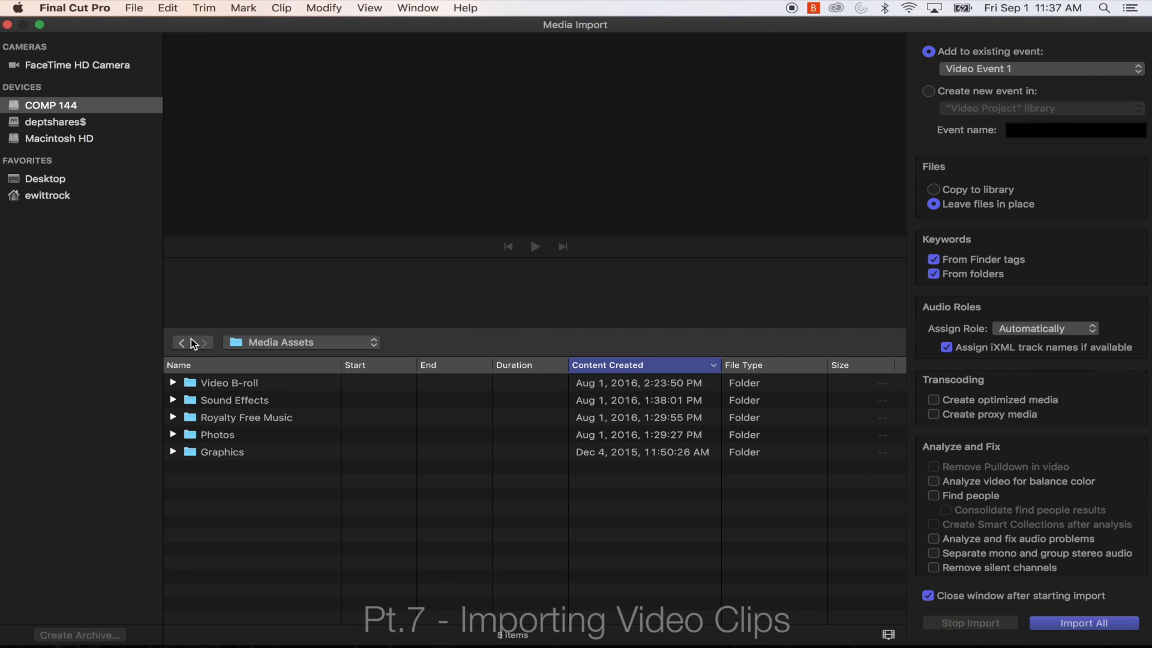
Select all the clips in the Video B-roll folder and import them into Video Event 1 with Copy to library.
{"action": "double_click", "coordinate": [198, 384]}
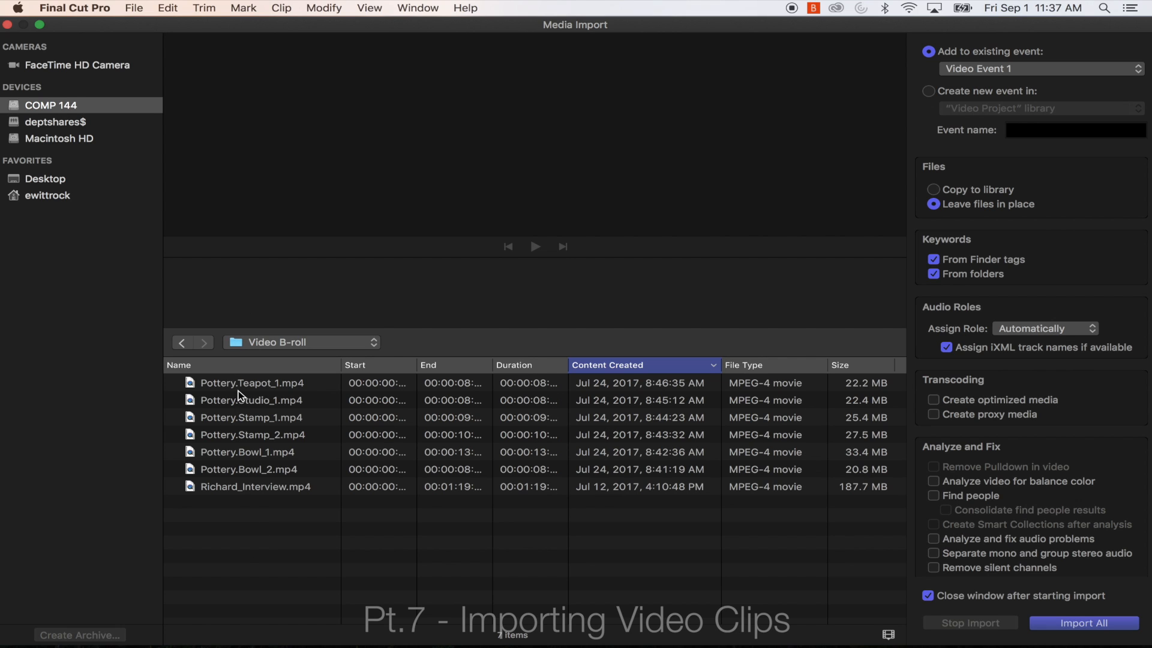
{"action": "left_click_drag", "start_coordinate": [248, 521], "coordinate": [235, 346]}
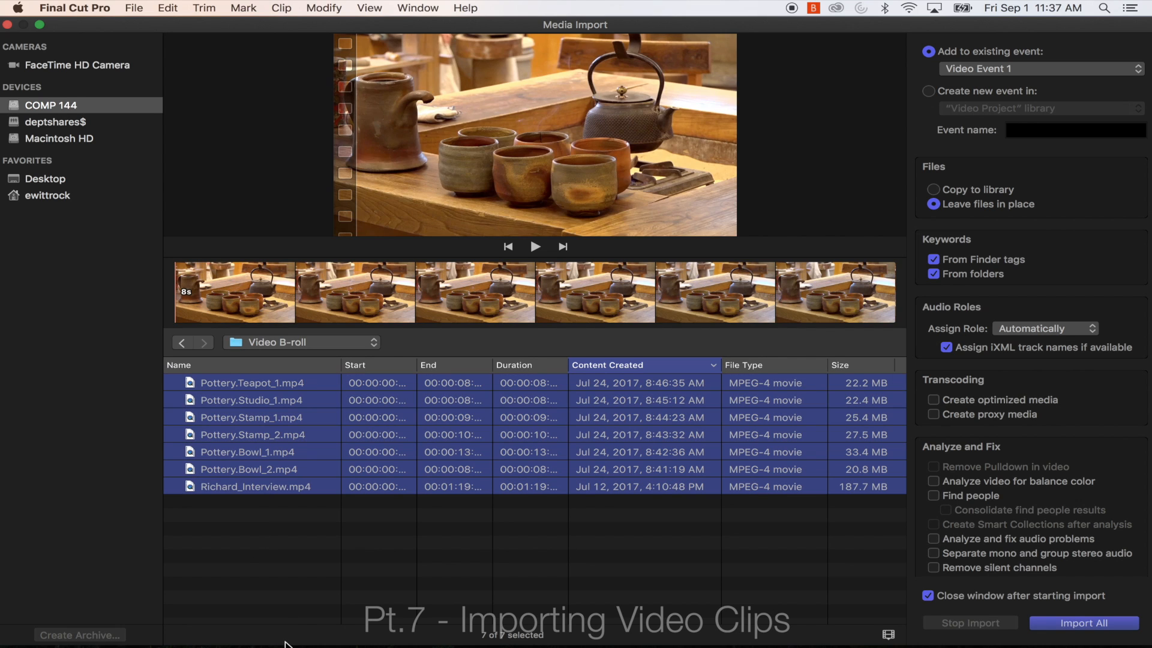
{"action": "left_click", "coordinate": [272, 554]}
{"action": "left_click", "coordinate": [264, 384]}
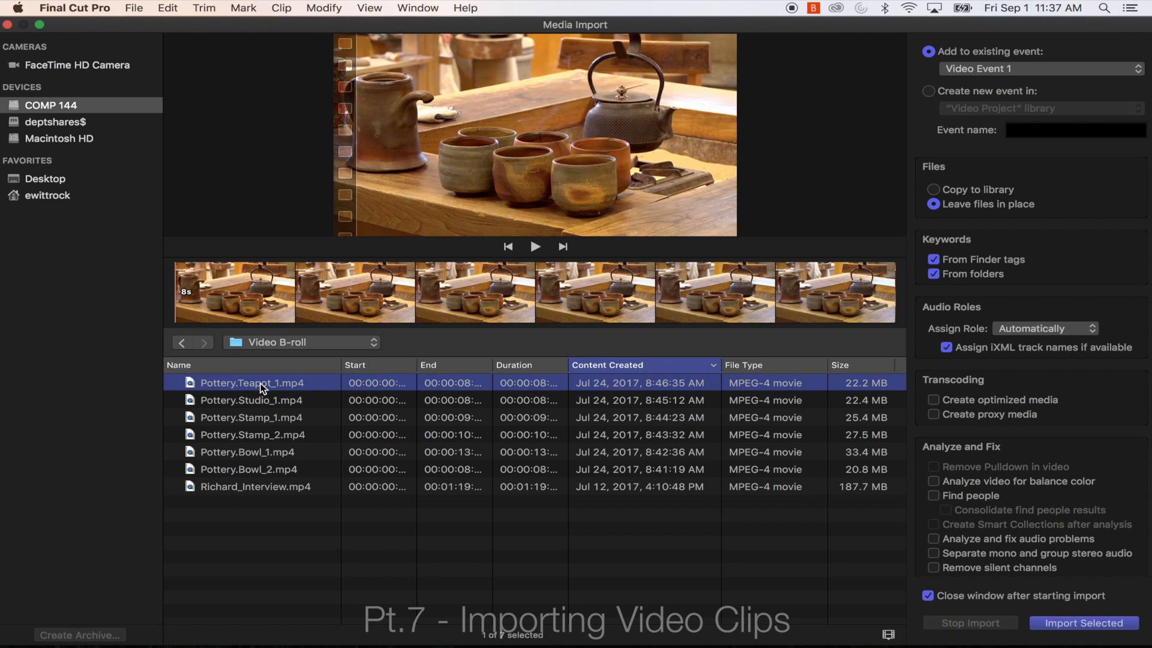
{"action": "left_click", "coordinate": [262, 488], "text": "shift"}
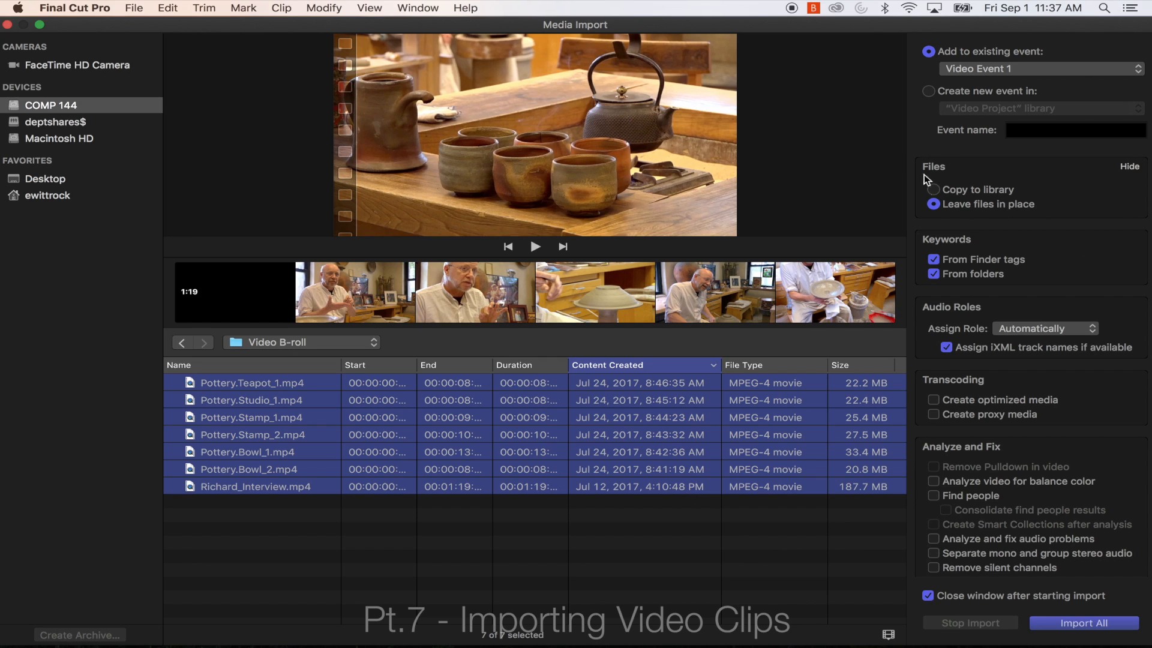
{"action": "left_click", "coordinate": [934, 190]}
{"action": "left_click", "coordinate": [1083, 623]}
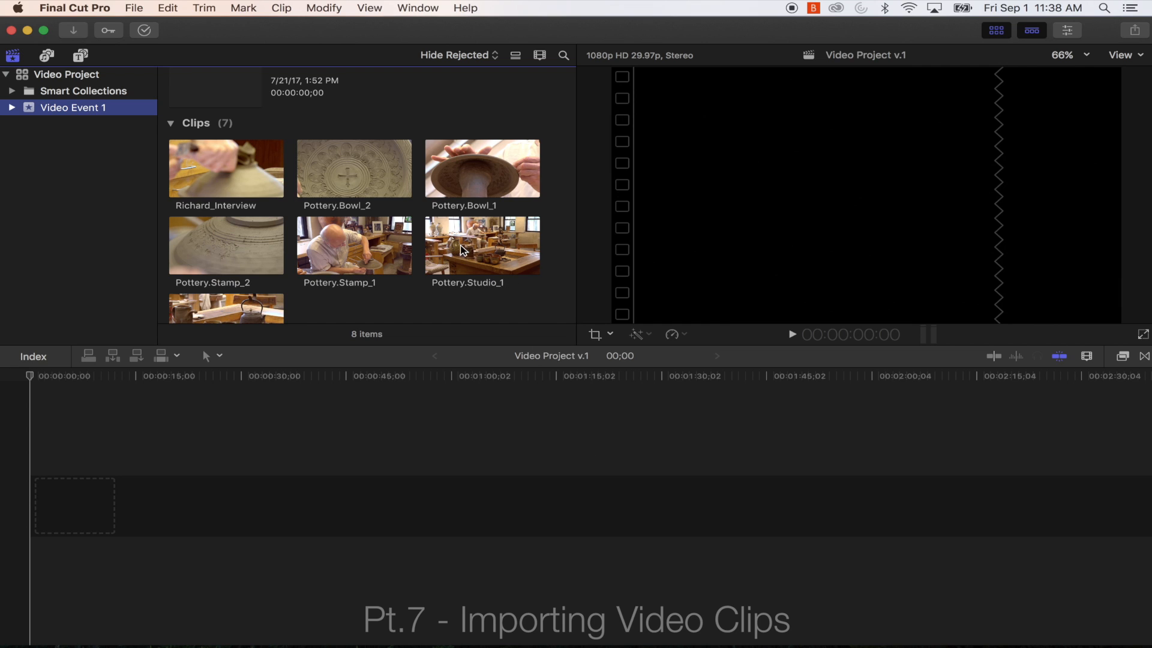
Look over the imported clips in Video Event 1 and check the clip appearance options.
{"action": "scroll", "coordinate": [457, 249], "scroll_direction": "down", "scroll_amount": 3}
{"action": "scroll", "coordinate": [460, 249], "scroll_direction": "up", "scroll_amount": 5}
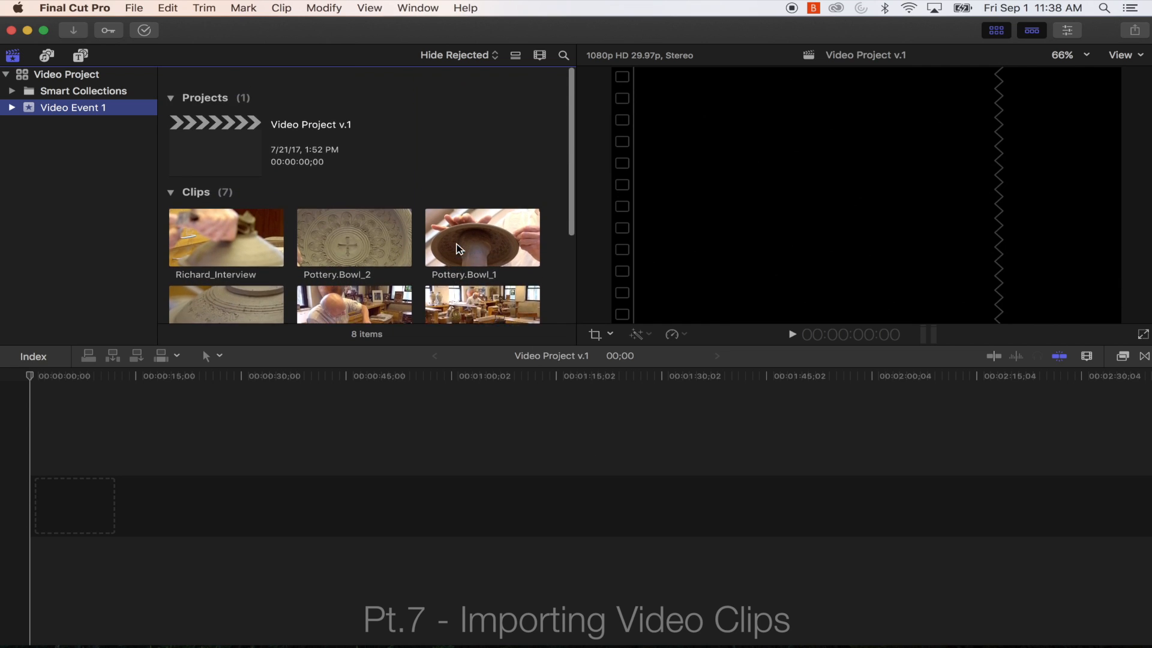
{"action": "left_click", "coordinate": [540, 55]}
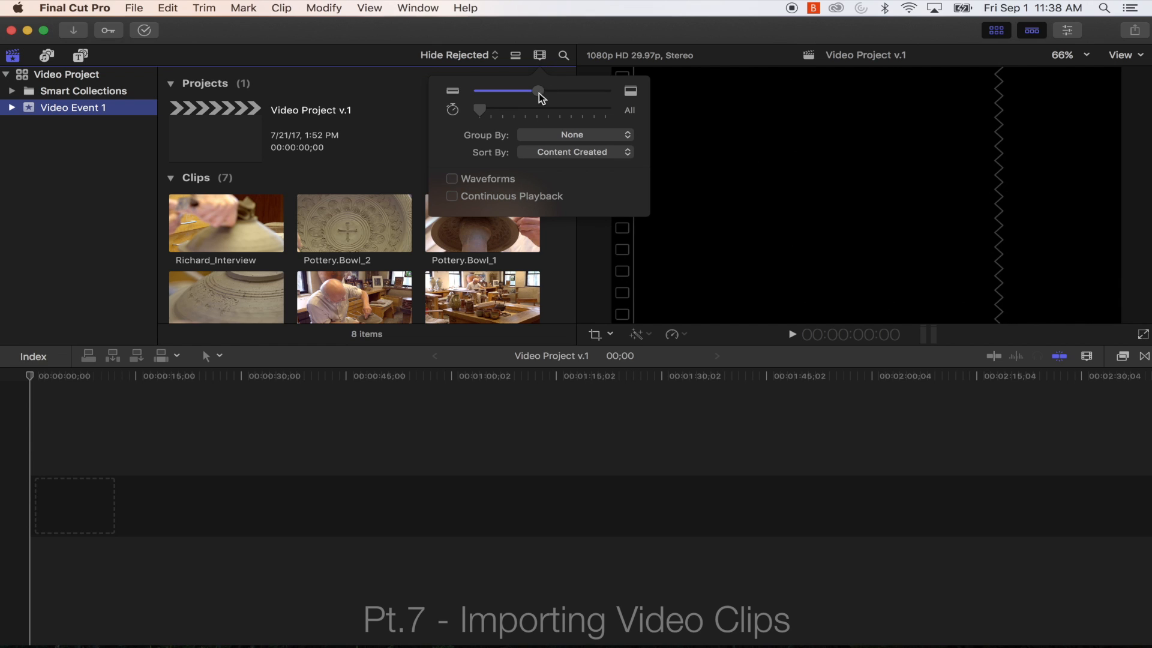
{"action": "left_click", "coordinate": [544, 57]}
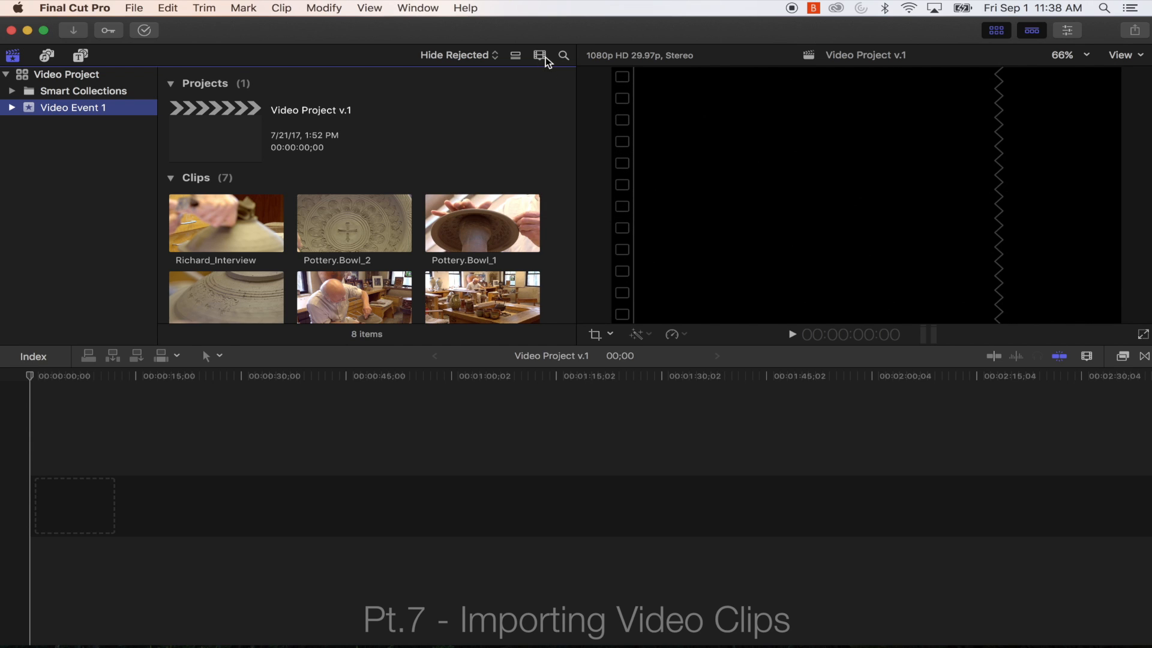
Slightly reduce the clip thumbnail height and try filmstrip intervals of 10 s and 5 s per thumbnail.
{"action": "left_click", "coordinate": [541, 60]}
{"action": "left_click_drag", "start_coordinate": [538, 90], "coordinate": [561, 114]}
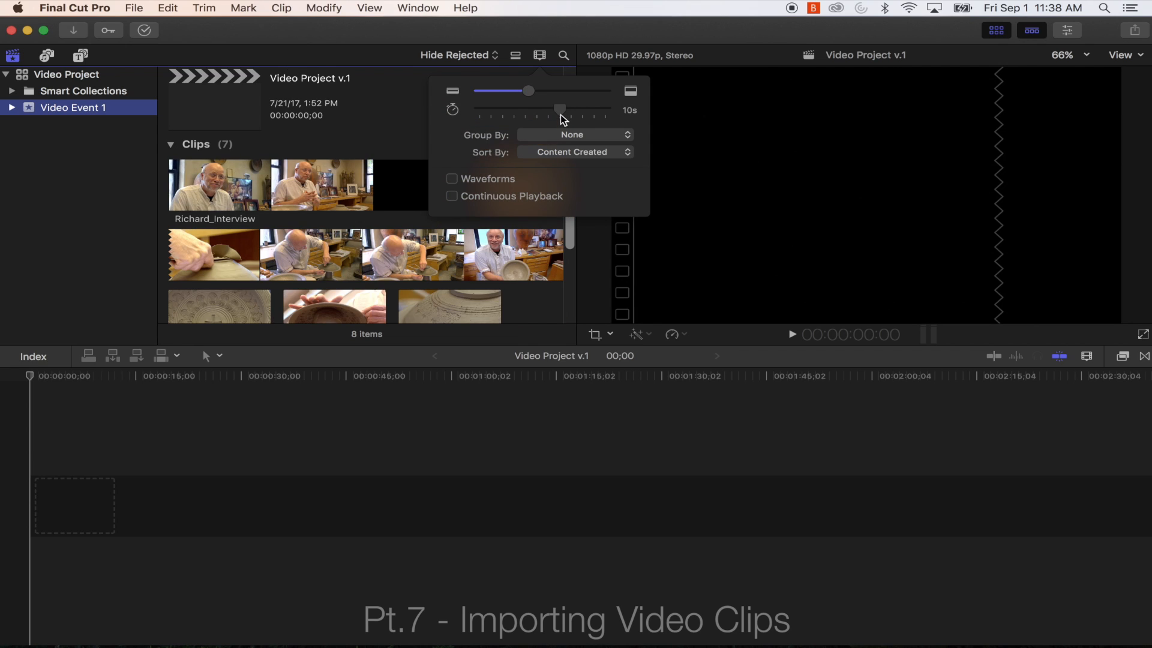
{"action": "scroll", "coordinate": [489, 315], "scroll_direction": "down", "scroll_amount": 2}
{"action": "scroll", "coordinate": [489, 314], "scroll_direction": "down", "scroll_amount": 1}
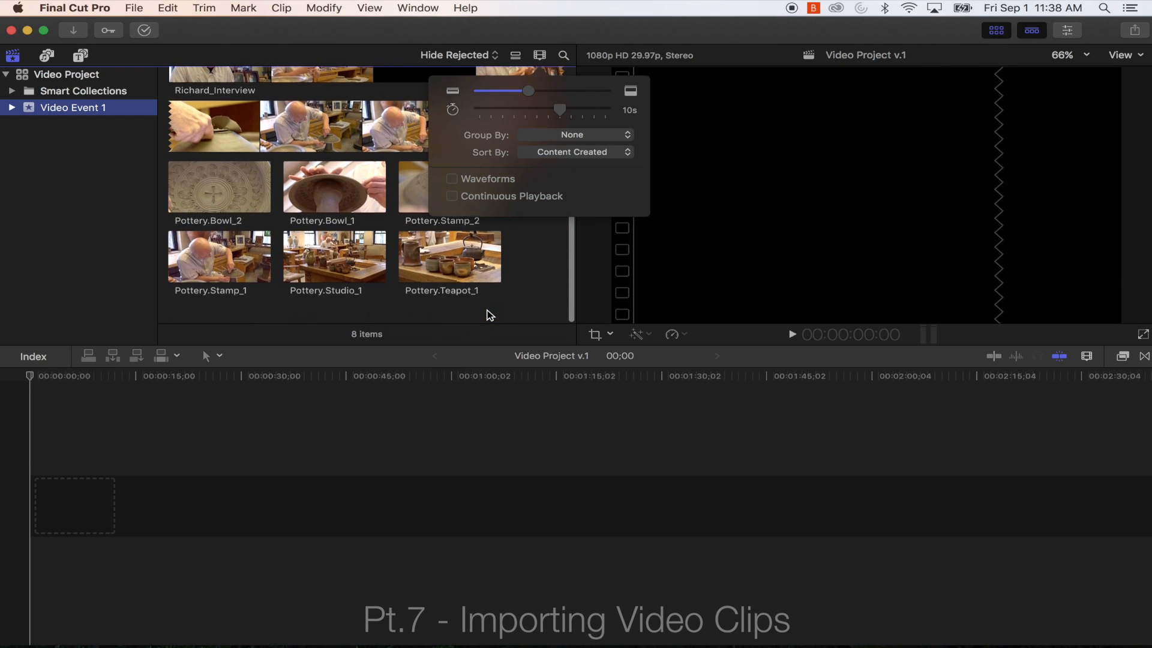
{"action": "scroll", "coordinate": [489, 314], "scroll_direction": "up", "scroll_amount": 4}
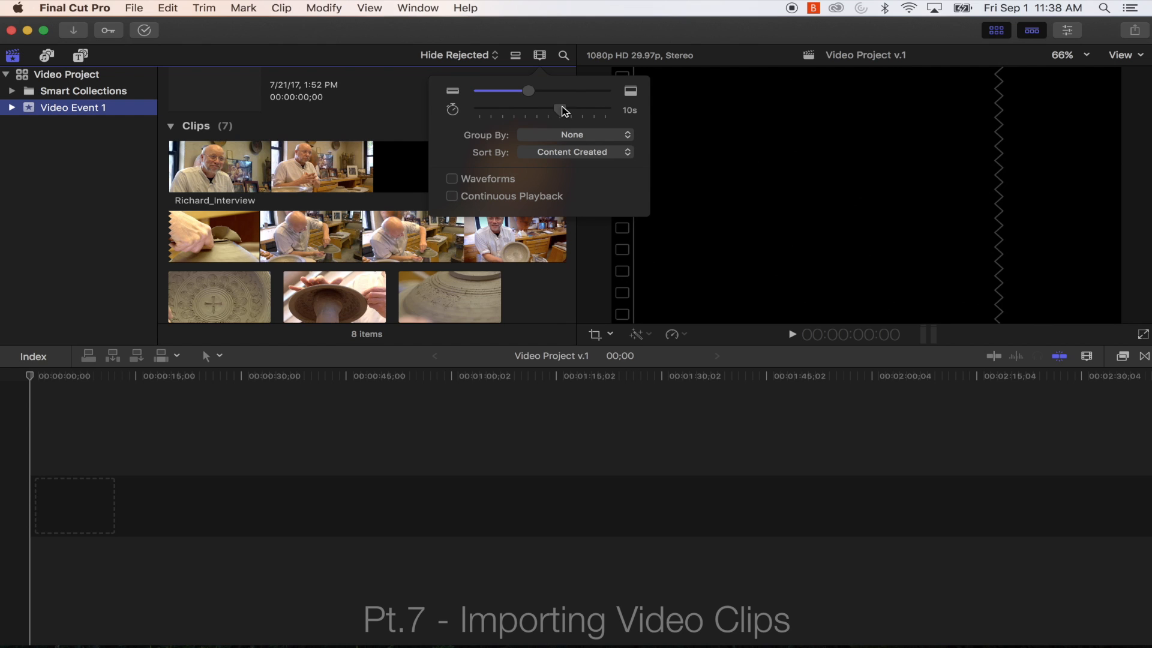
{"action": "left_click_drag", "start_coordinate": [564, 111], "coordinate": [572, 111]}
{"action": "scroll", "coordinate": [449, 222], "scroll_direction": "down", "scroll_amount": 4}
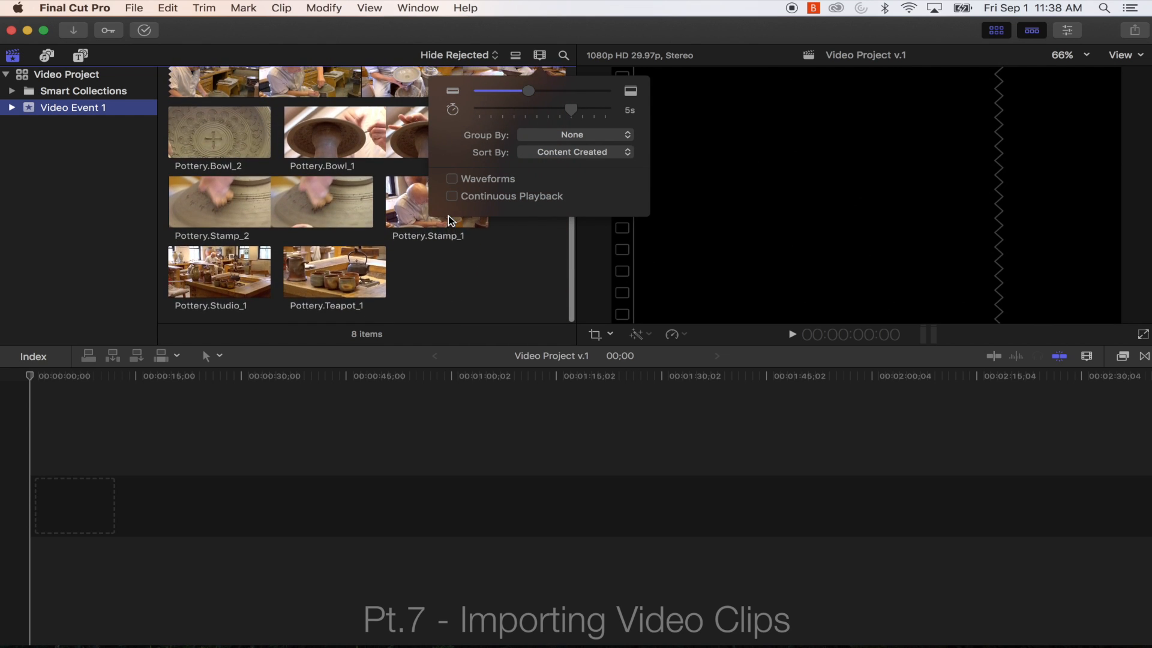
{"action": "scroll", "coordinate": [450, 221], "scroll_direction": "up", "scroll_amount": 2}
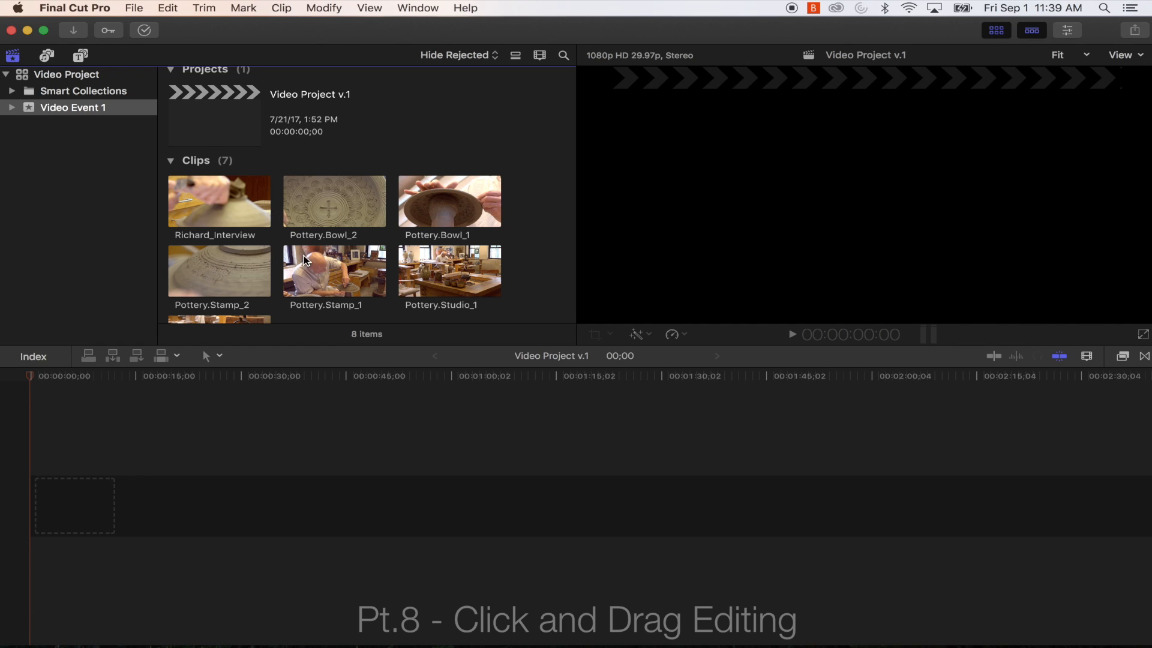
Browse the clips in Video Event 1, play the start of the interview clip and raise the system volume.
{"action": "scroll", "coordinate": [308, 267], "scroll_direction": "down", "scroll_amount": 1}
{"action": "scroll", "coordinate": [307, 268], "scroll_direction": "down", "scroll_amount": 3}
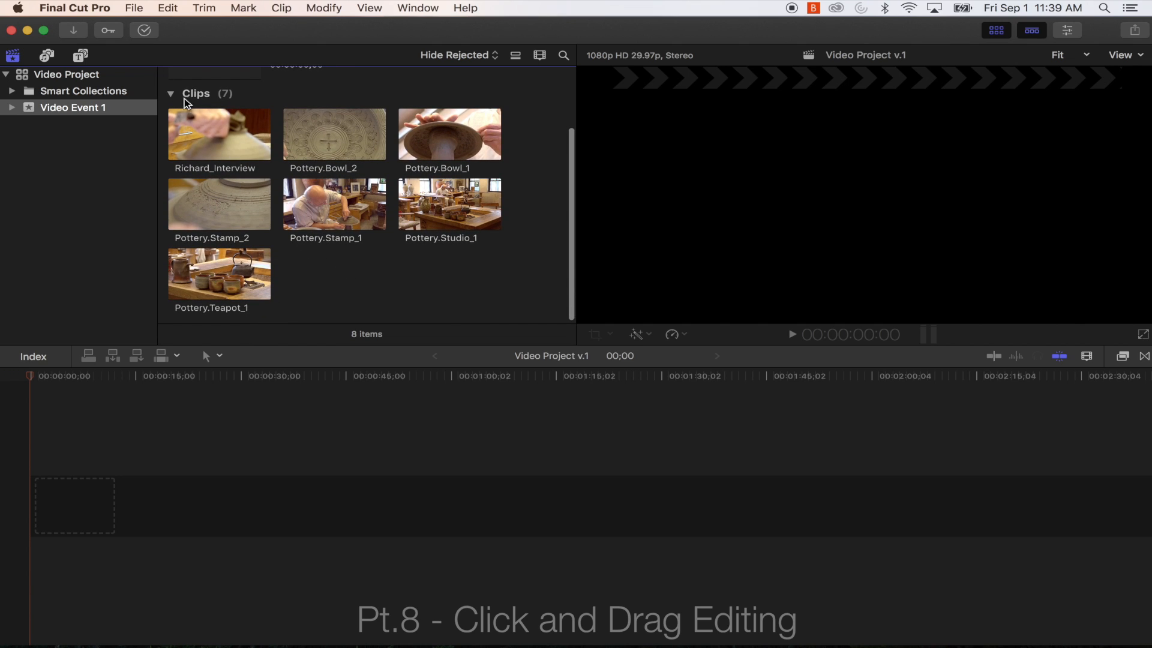
{"action": "scroll", "coordinate": [286, 197], "scroll_direction": "up", "scroll_amount": 1}
{"action": "scroll", "coordinate": [286, 196], "scroll_direction": "up", "scroll_amount": 2}
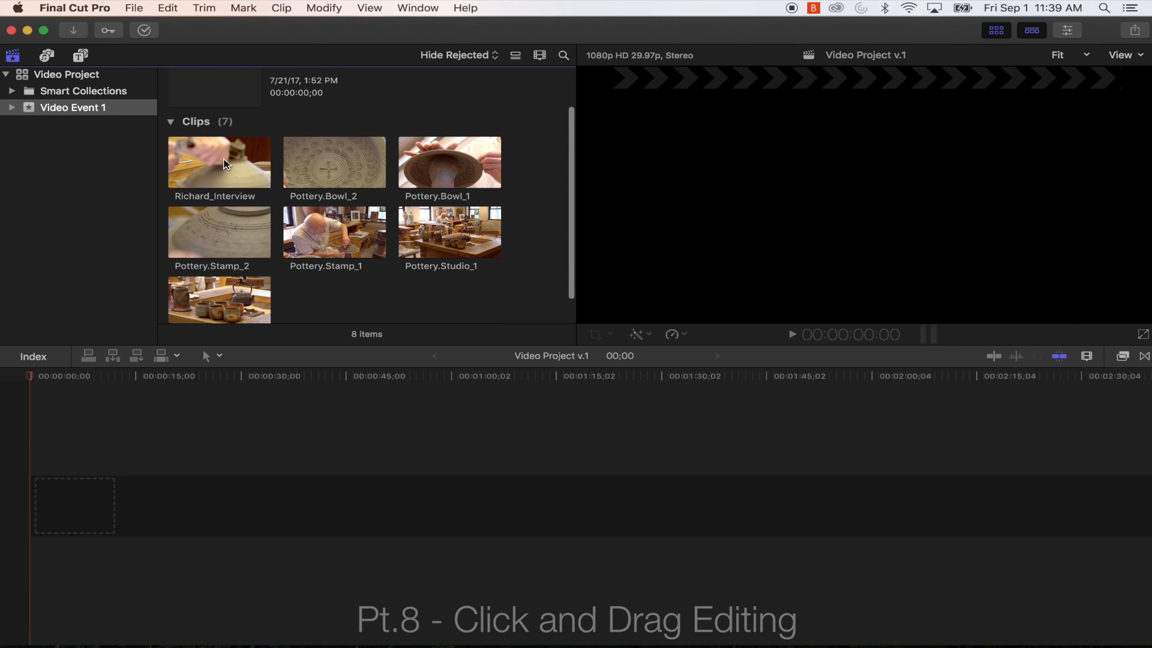
{"action": "left_click", "coordinate": [187, 161]}
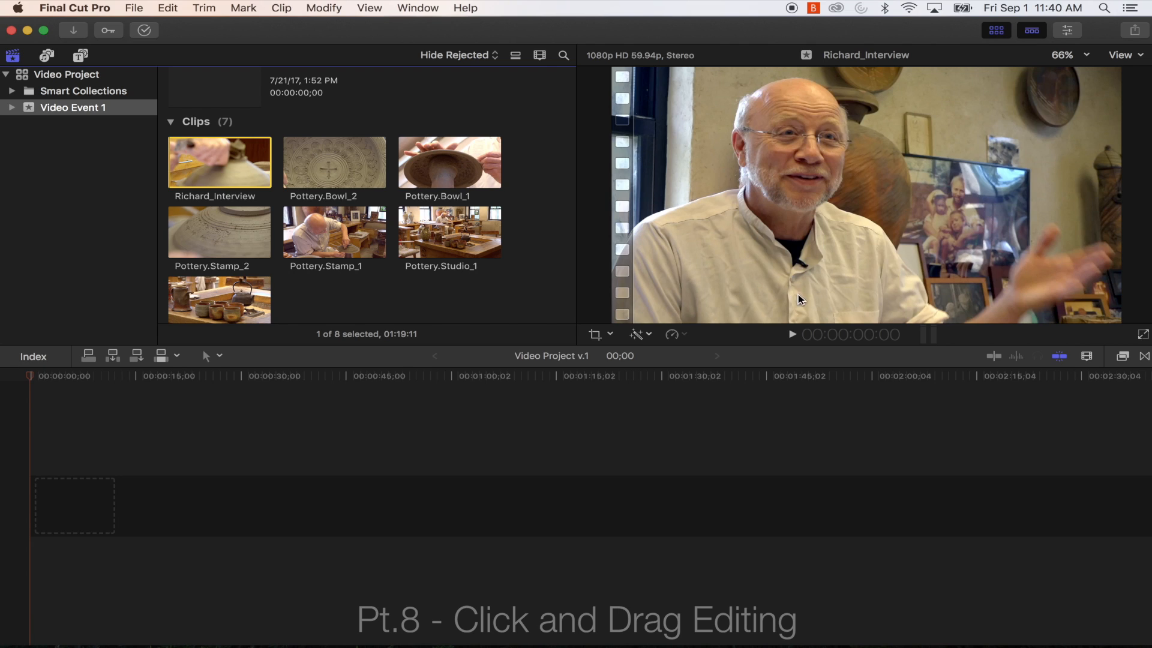
{"action": "left_click", "coordinate": [792, 335]}
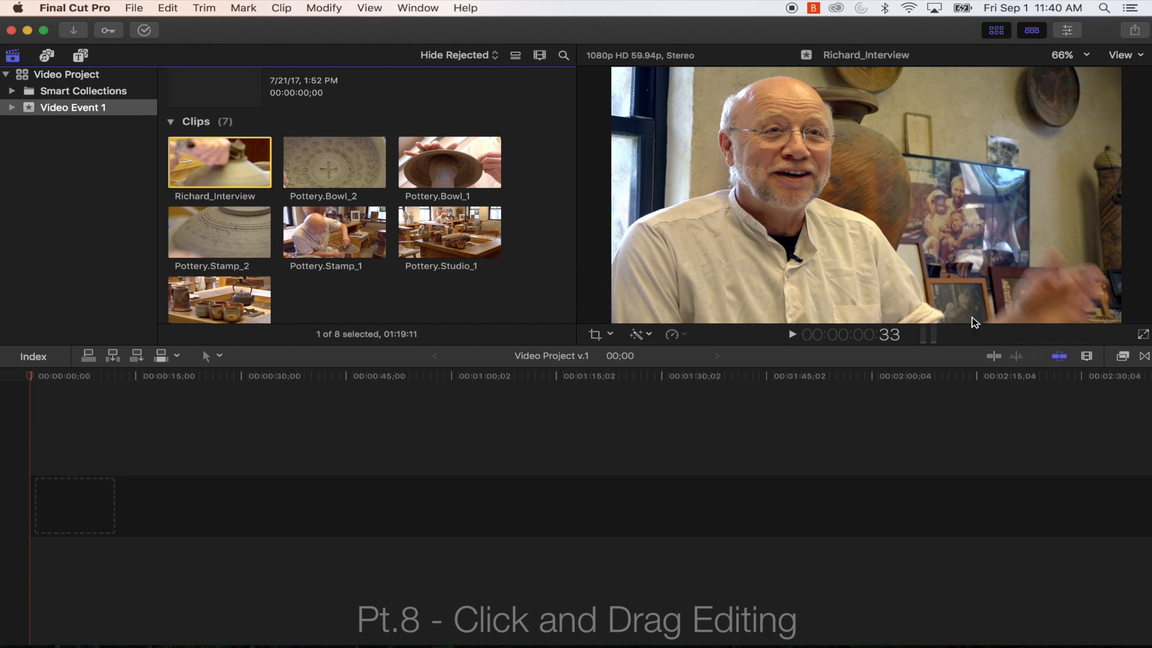
{"action": "key", "text": "space"}
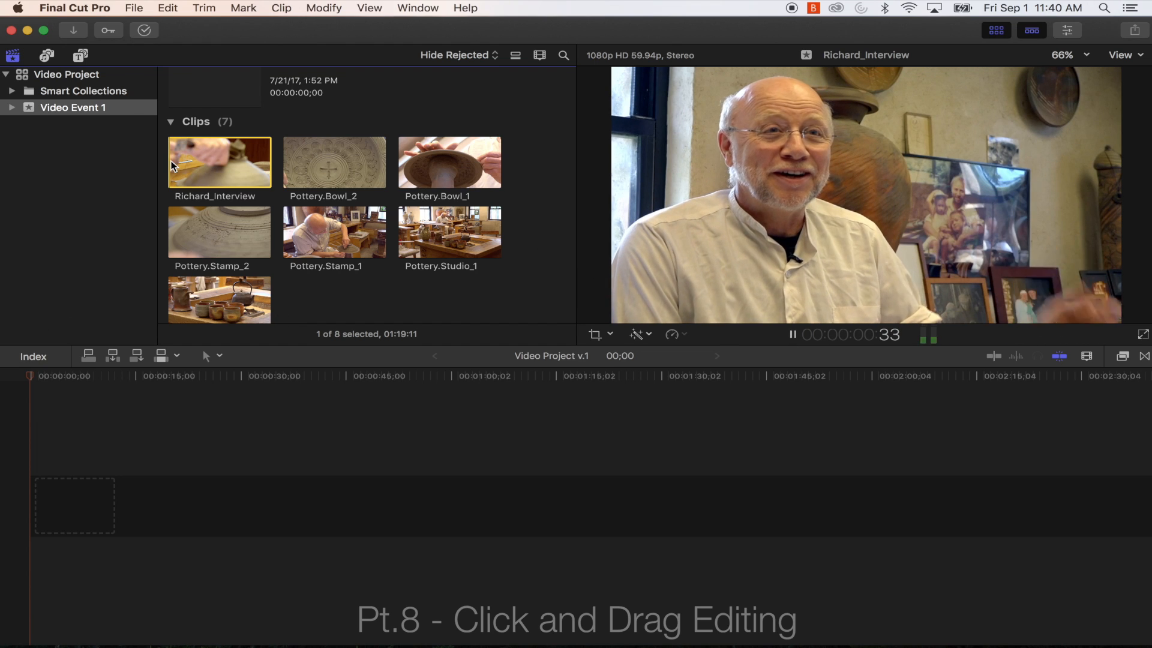
{"action": "key", "text": "XF86AudioRaiseVolume"}
{"action": "key", "text": "XF86AudioRaiseVolume"}
{"action": "key", "text": "XF86AudioRaiseVolume"}
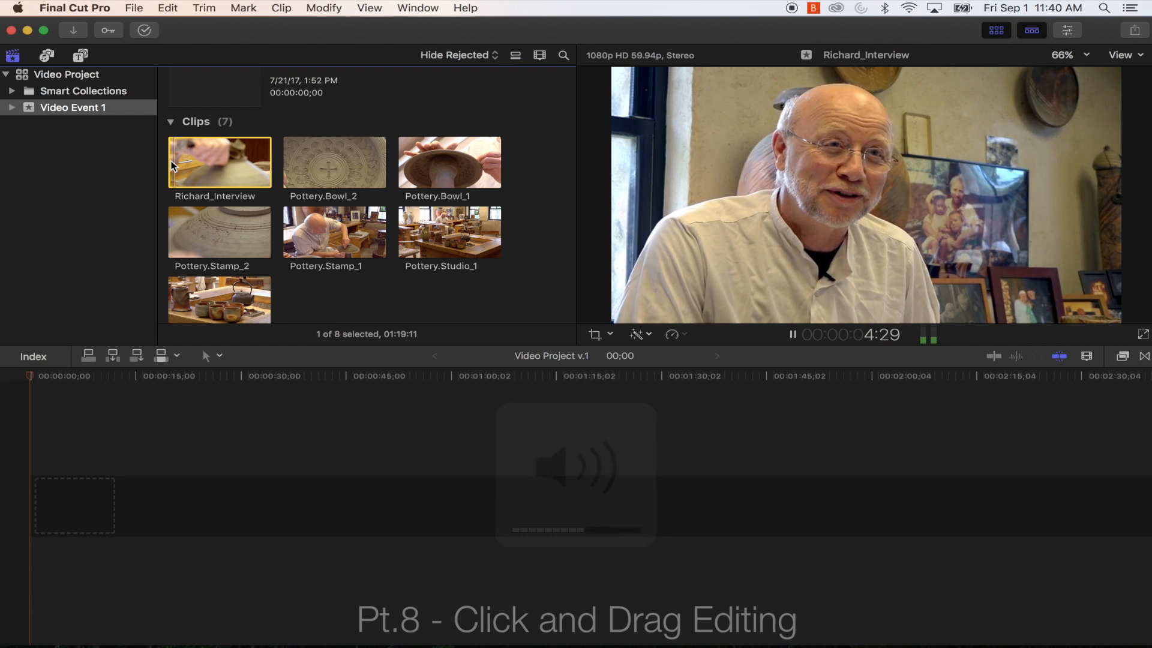
{"action": "key", "text": "space"}
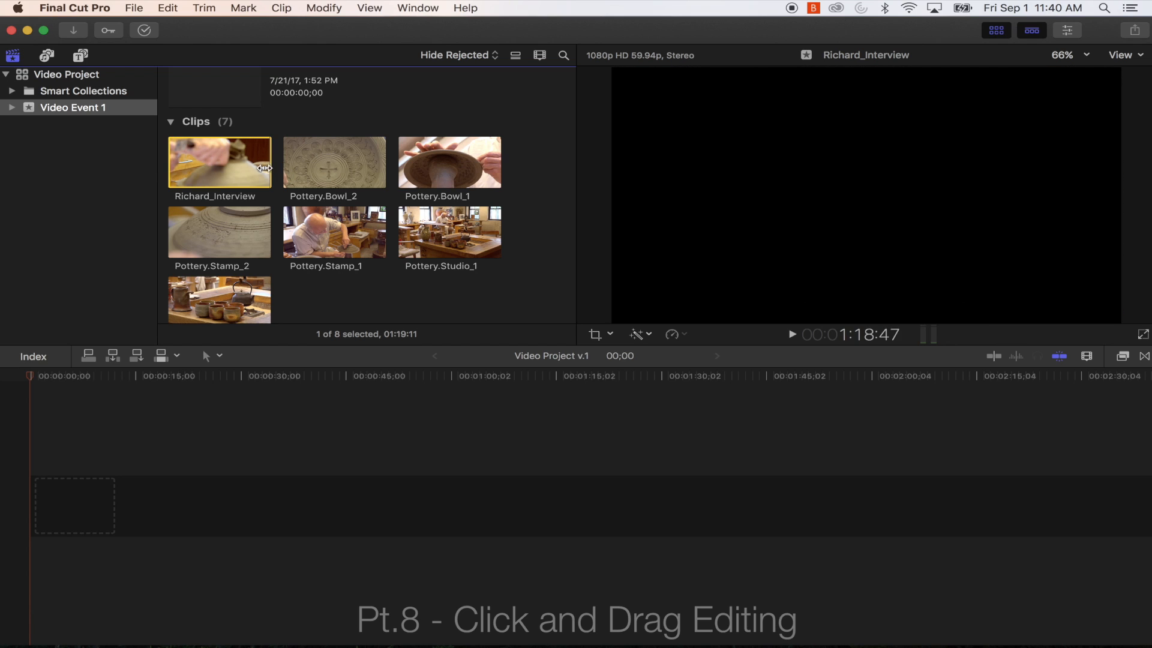
Mark a range at the beginning of the interview clip and extend it to about 13 seconds.
{"action": "left_click_drag", "start_coordinate": [171, 164], "coordinate": [176, 170]}
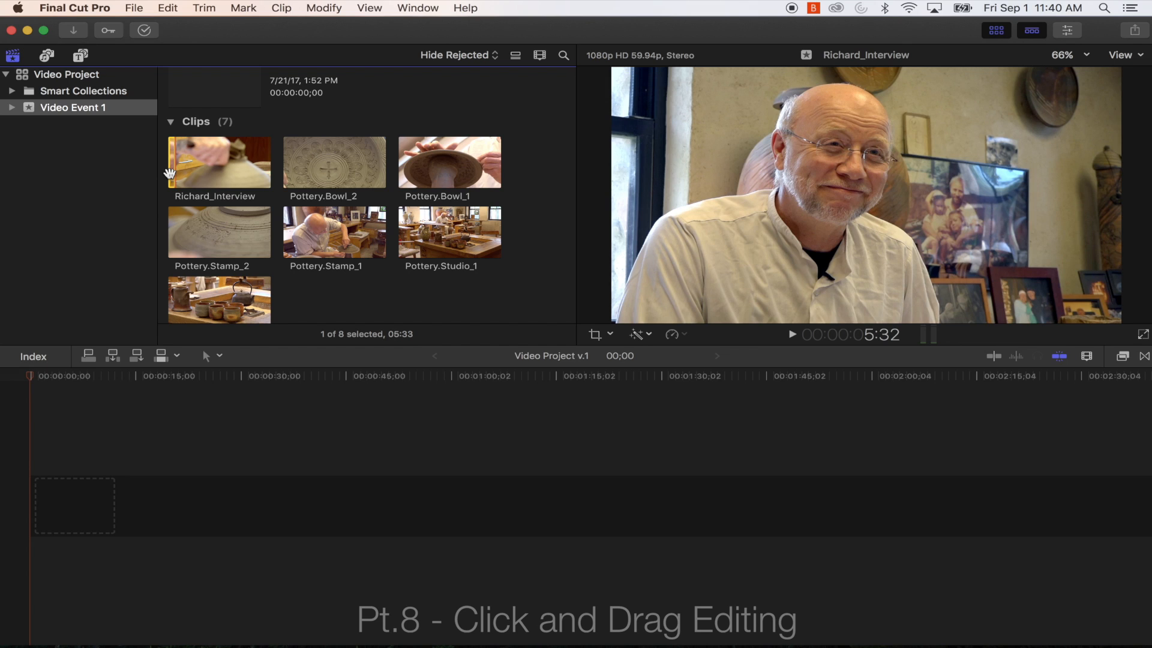
{"action": "left_click", "coordinate": [170, 174]}
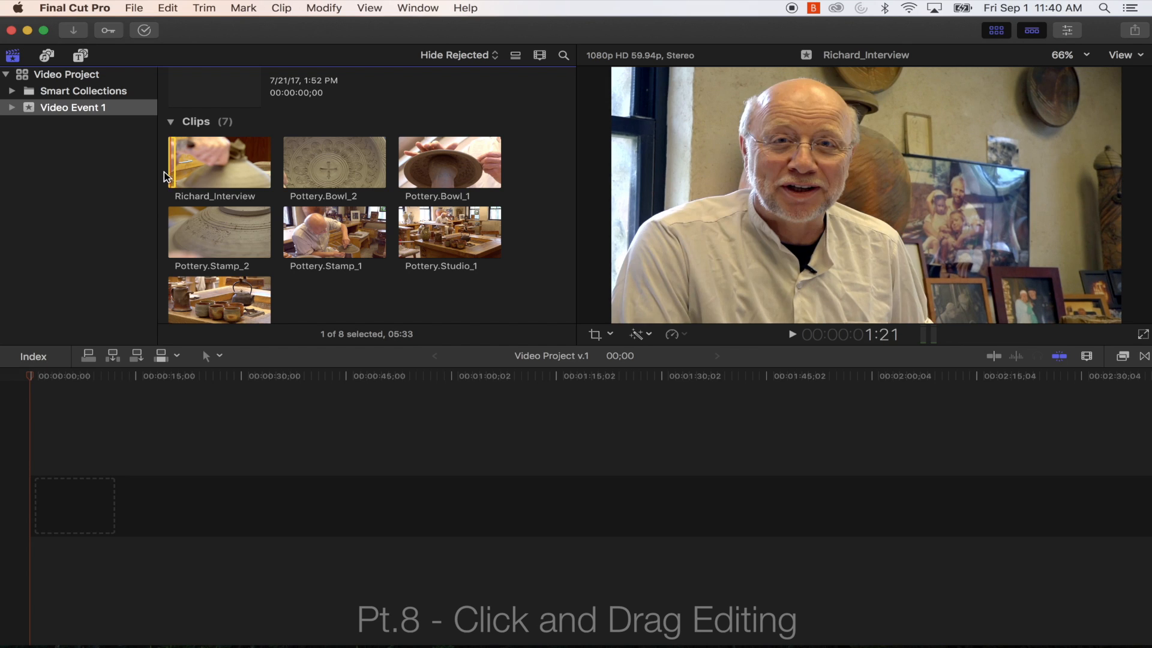
{"action": "key", "text": "i"}
{"action": "key", "text": "space"}
{"action": "key", "text": "space"}
{"action": "left_click_drag", "start_coordinate": [186, 154], "coordinate": [159, 149]}
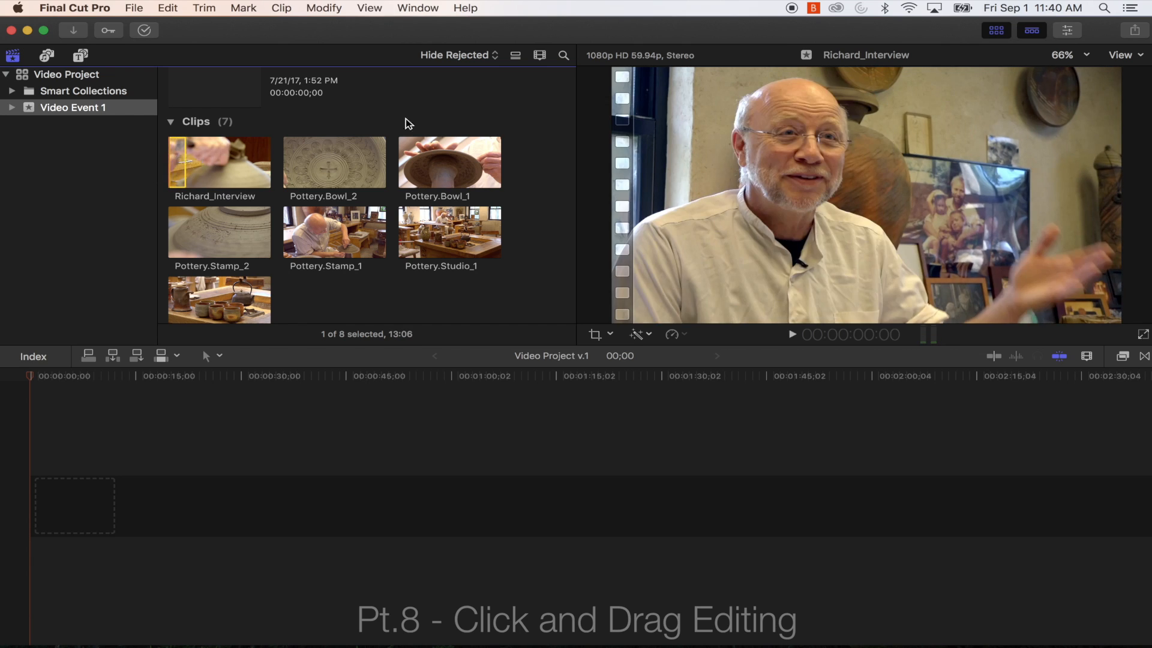
Expand the browser clips into filmstrips with an interval of 10 s per thumbnail.
{"action": "left_click", "coordinate": [540, 55]}
{"action": "left_click_drag", "start_coordinate": [484, 106], "coordinate": [564, 111]}
{"action": "left_click", "coordinate": [217, 157]}
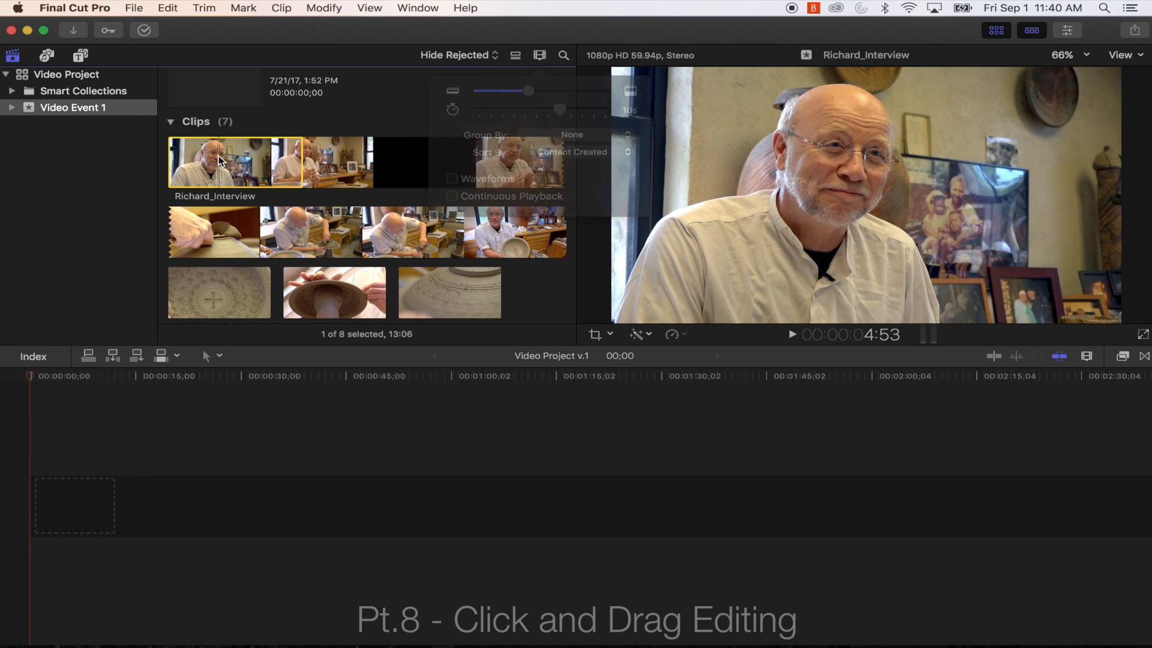
Mark the interview clip's opening statement with an in point at about 00:00:00:09 and an out point at 00:00:05:37.
{"action": "left_click", "coordinate": [172, 165]}
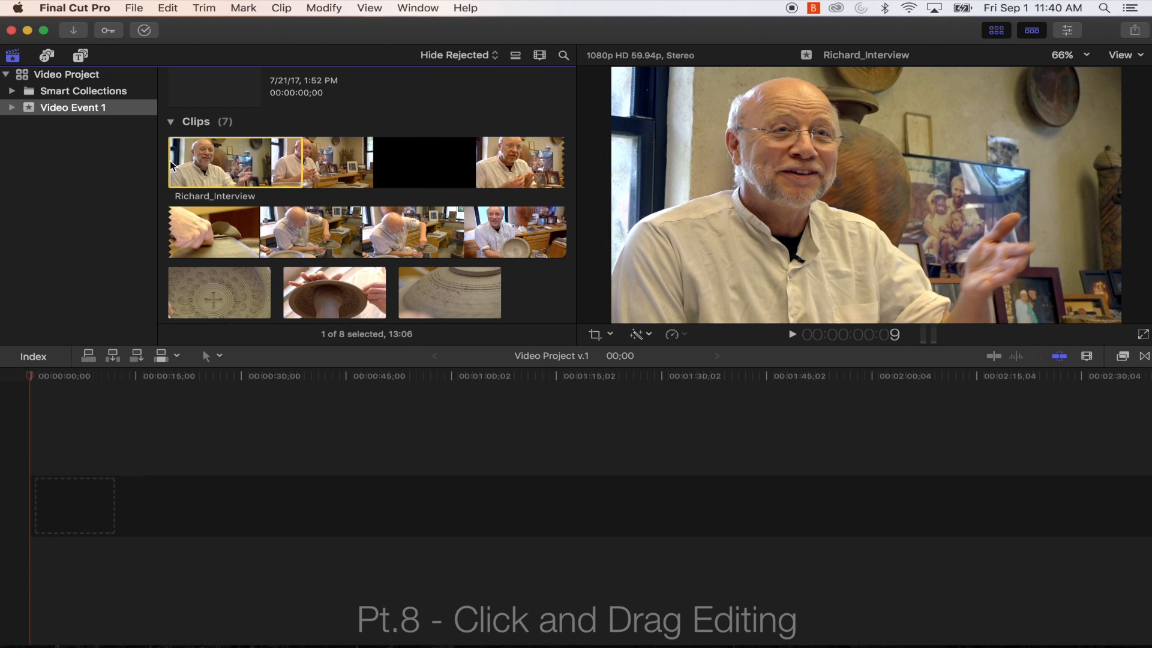
{"action": "key", "text": "i"}
{"action": "key", "text": "space"}
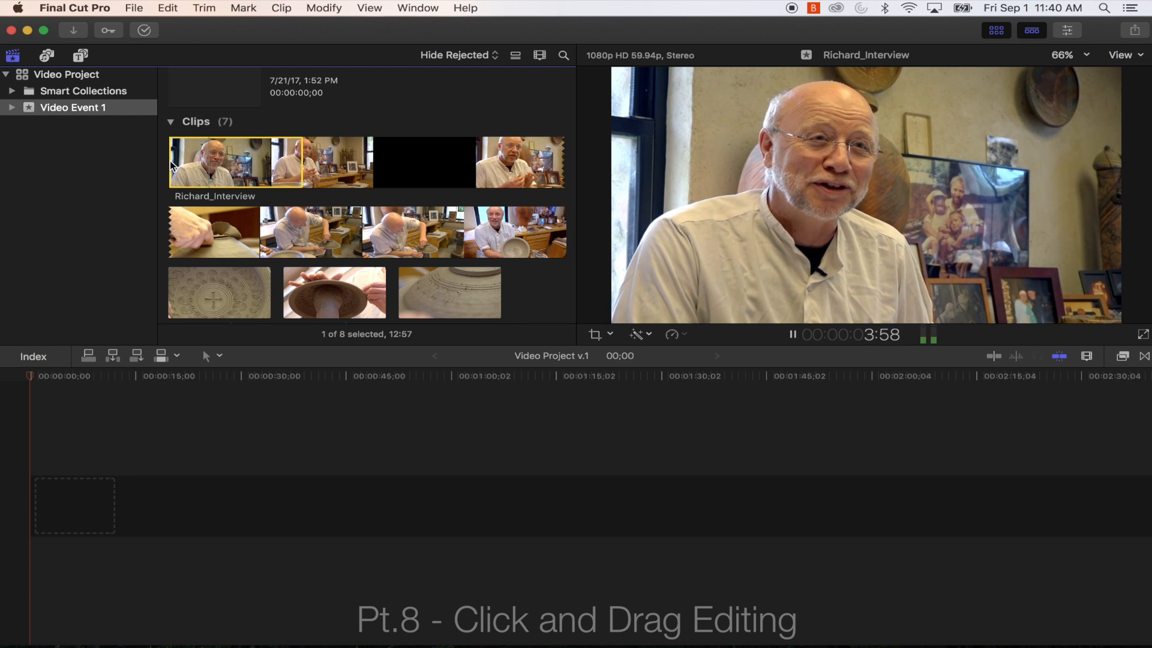
{"action": "key", "text": "space"}
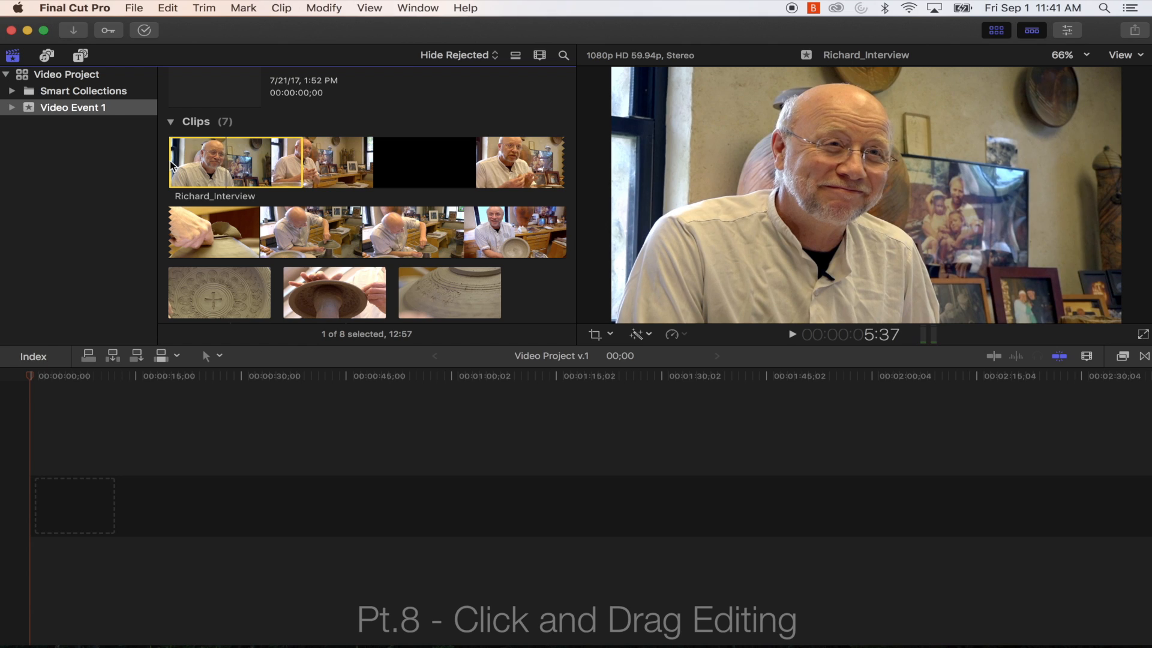
{"action": "key", "text": "o"}
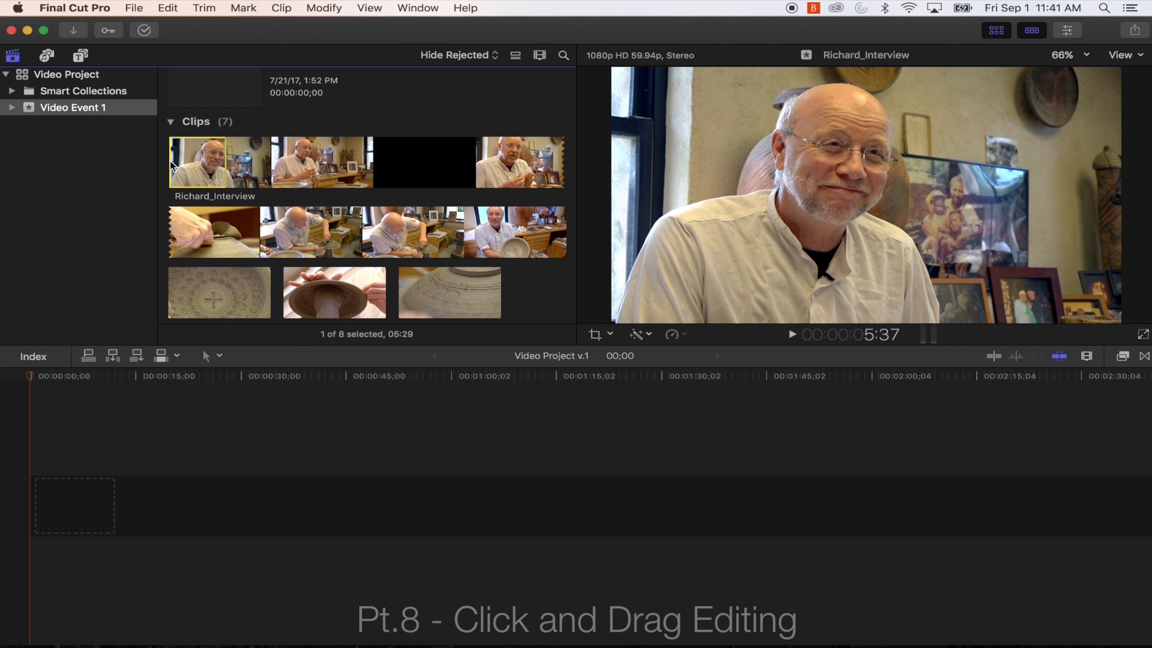
Add the marked interview range to the start of the Video Project v.1 timeline and play it from the beginning.
{"action": "left_click_drag", "start_coordinate": [200, 168], "coordinate": [138, 498]}
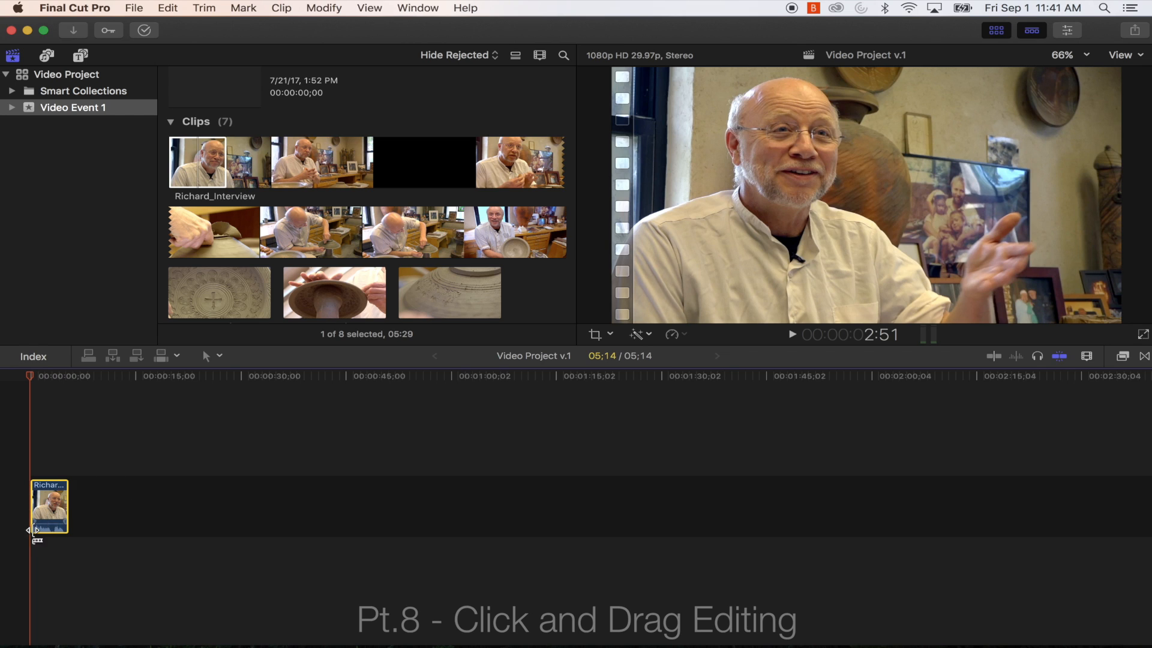
{"action": "mouse_move", "coordinate": [42, 375]}
{"action": "left_mouse_down"}
{"action": "mouse_move", "coordinate": [20, 377]}
{"action": "mouse_move", "coordinate": [254, 405]}
{"action": "mouse_move", "coordinate": [33, 363]}
{"action": "left_mouse_up"}
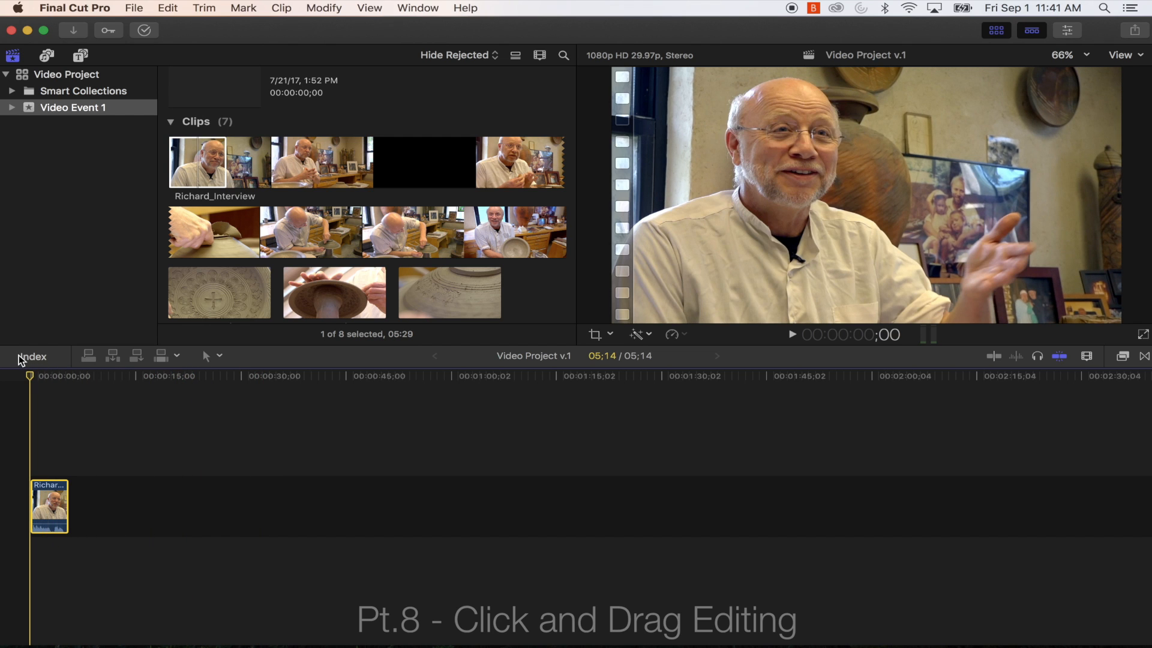
{"action": "key", "text": "space"}
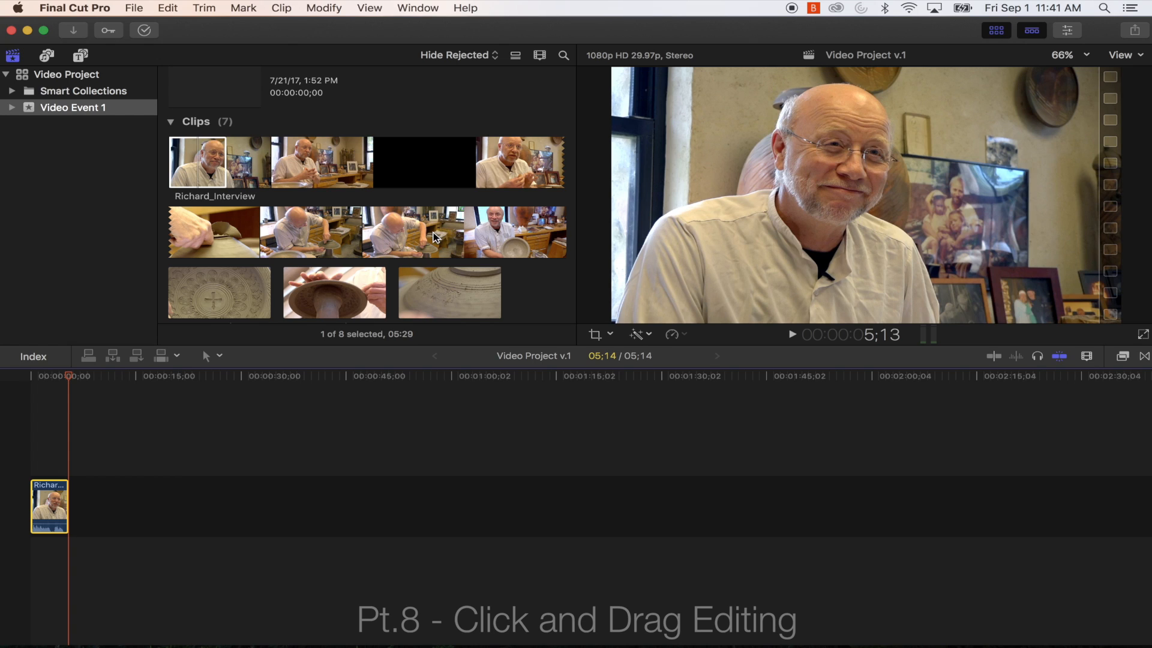
Append two more ranges of the interview clip, about 17 and 10 seconds long, after the first clip in the timeline.
{"action": "scroll", "coordinate": [437, 234], "scroll_direction": "down", "scroll_amount": 1}
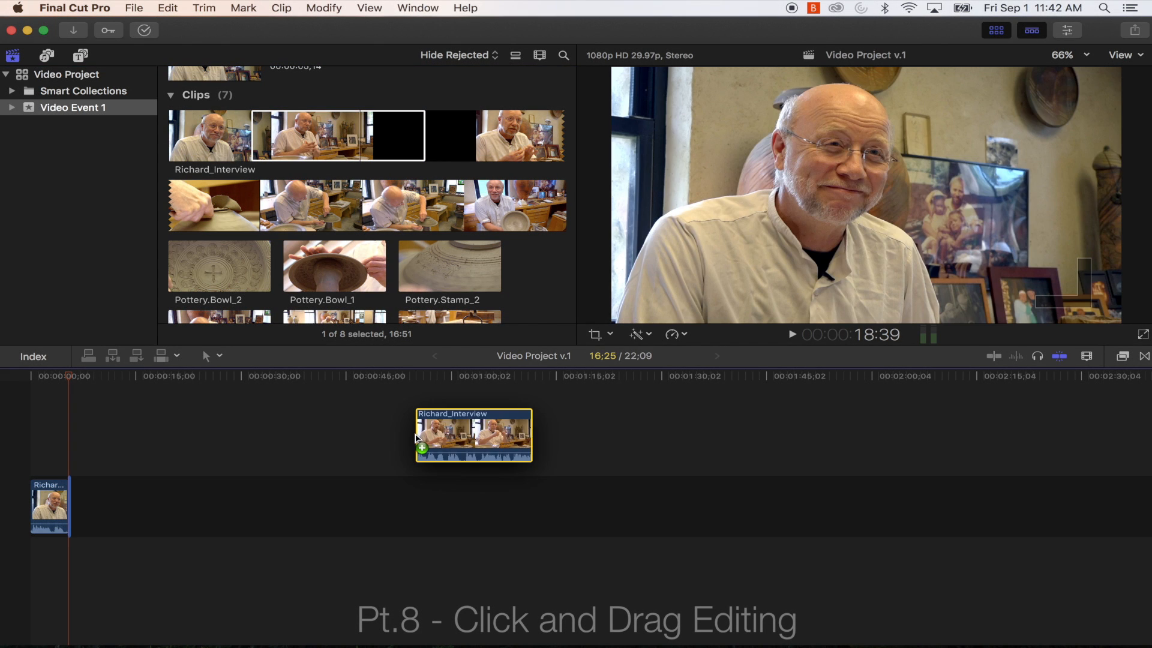
{"action": "left_click_drag", "start_coordinate": [432, 438], "coordinate": [319, 475]}
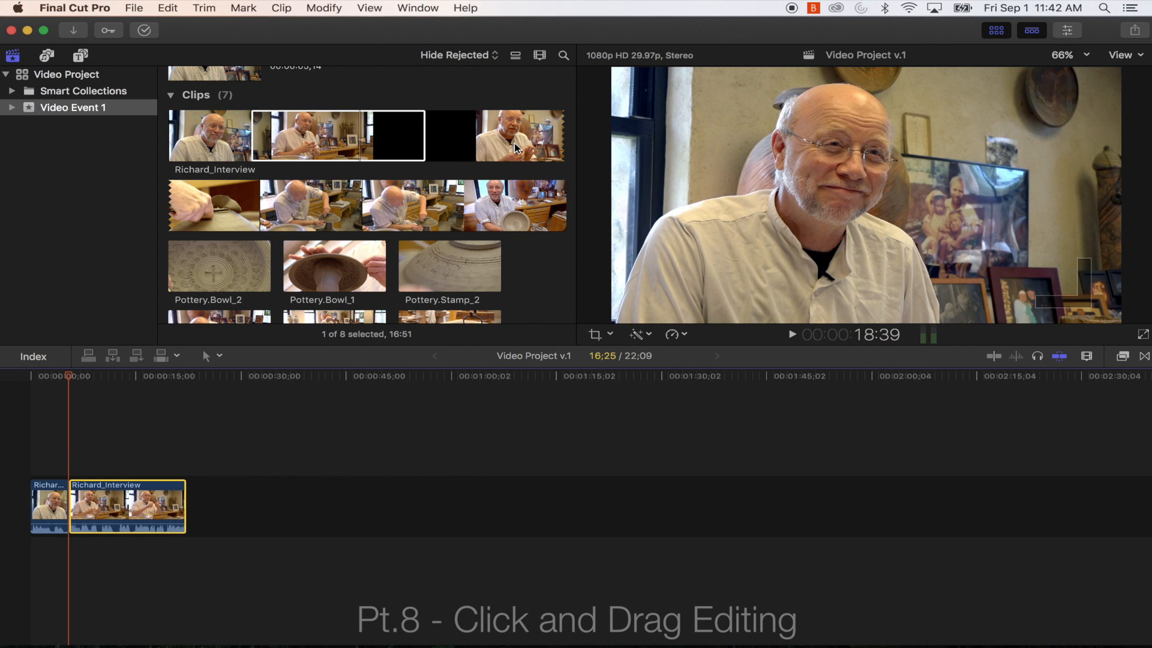
{"action": "left_click", "coordinate": [482, 214]}
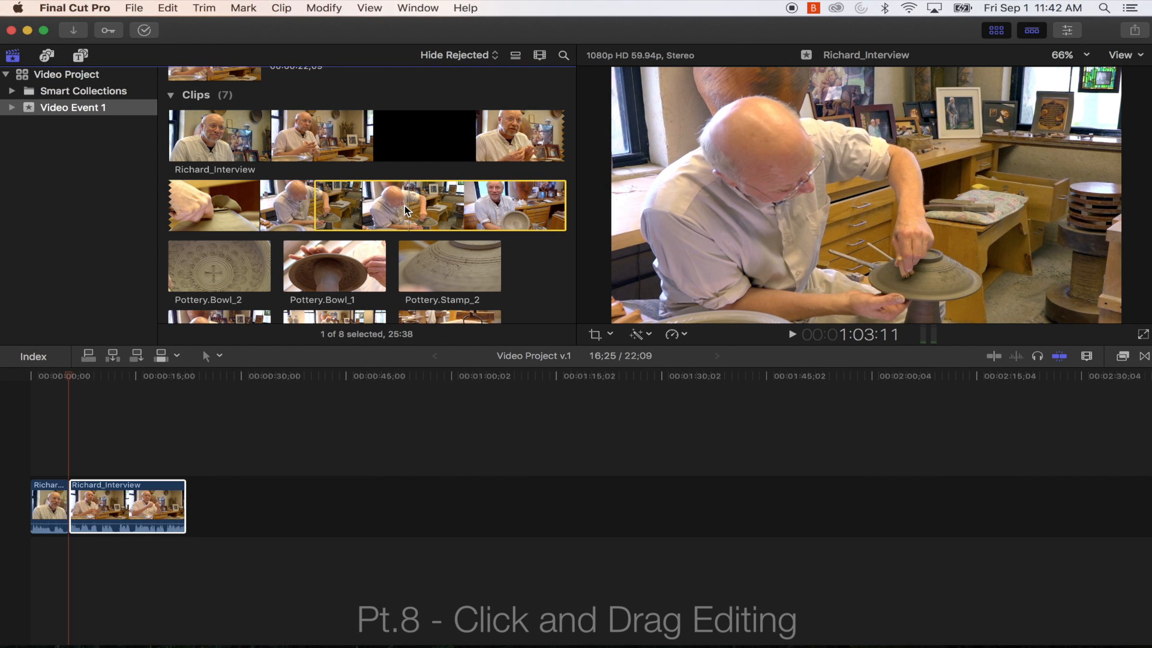
{"action": "key", "text": "o"}
{"action": "left_click_drag", "start_coordinate": [366, 211], "coordinate": [324, 510]}
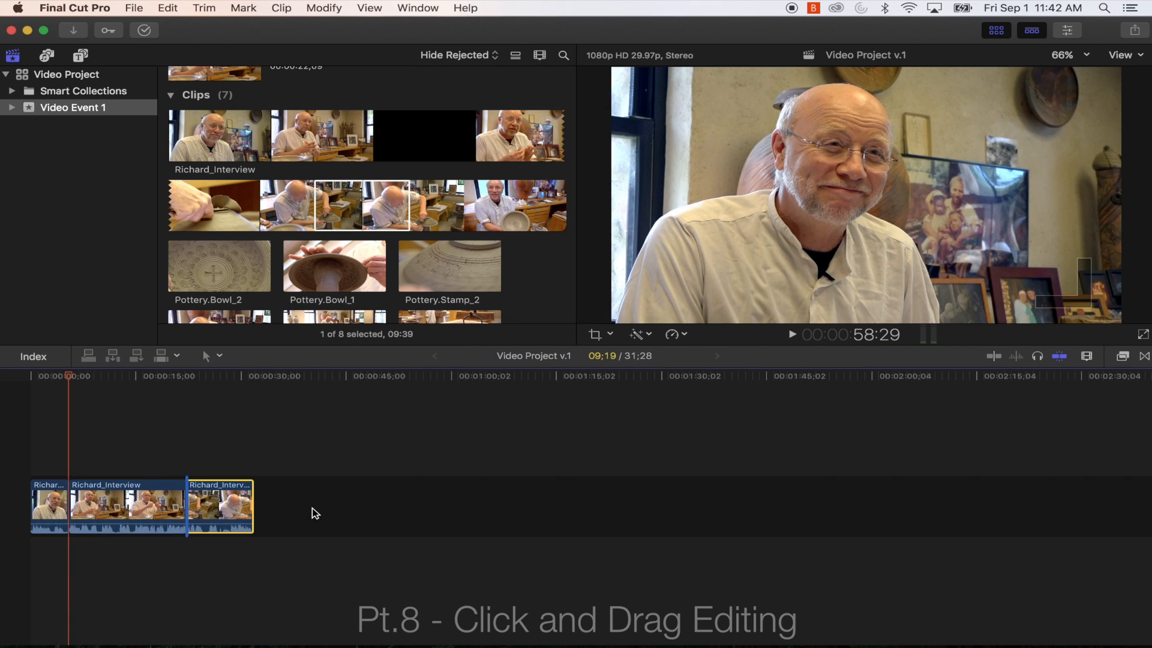
Append a range of about 6 seconds from the interview clip's ending to the timeline and play the project from the beginning.
{"action": "left_click", "coordinate": [484, 221]}
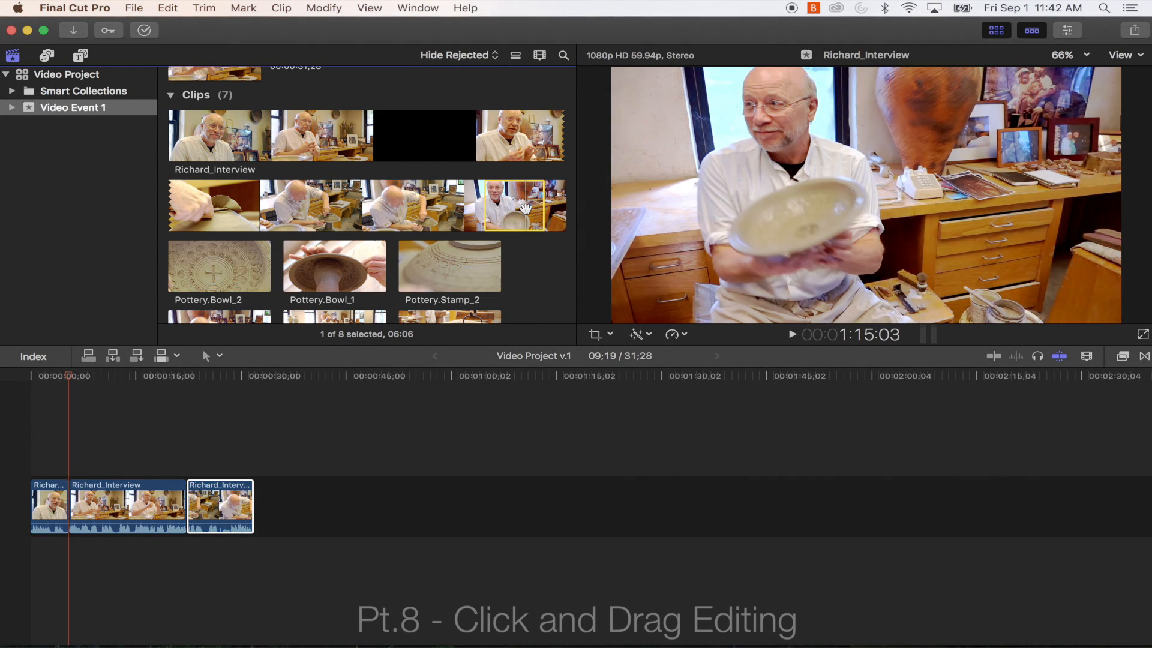
{"action": "left_click_drag", "start_coordinate": [489, 205], "coordinate": [398, 485]}
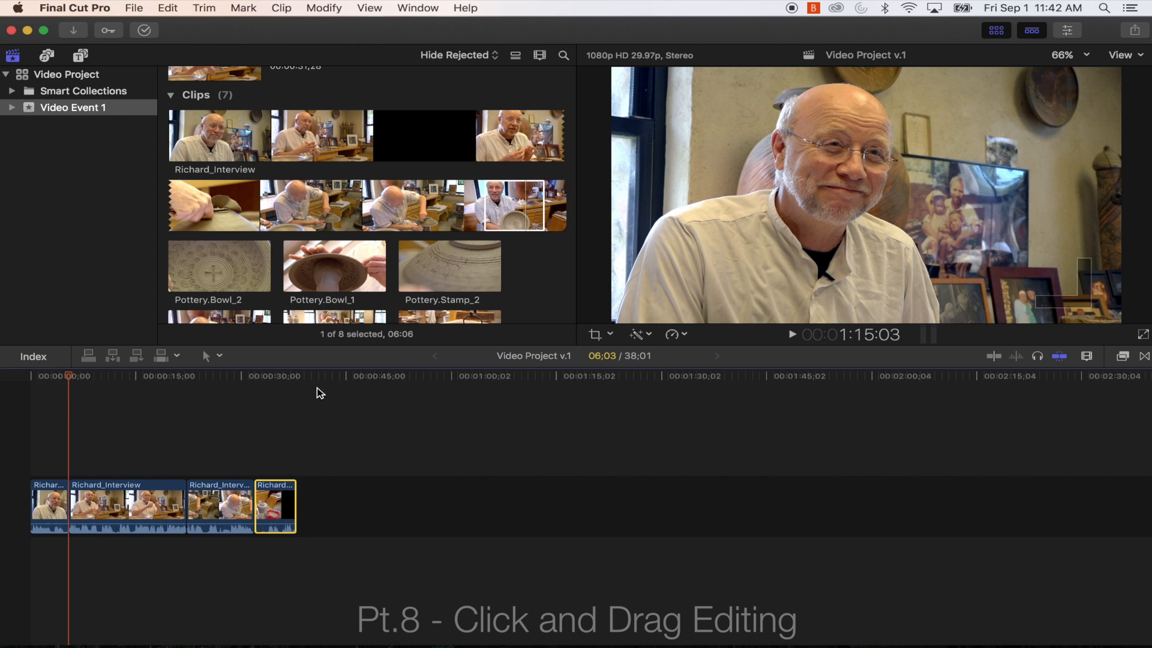
{"action": "key", "text": "Home"}
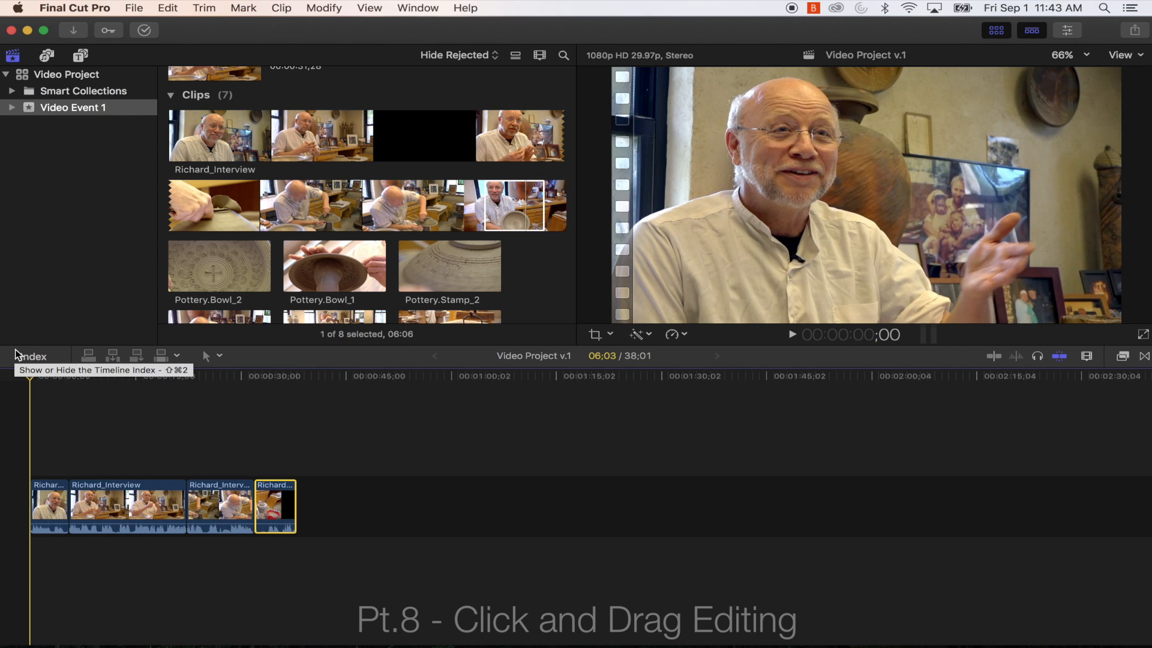
{"action": "key", "text": "space"}
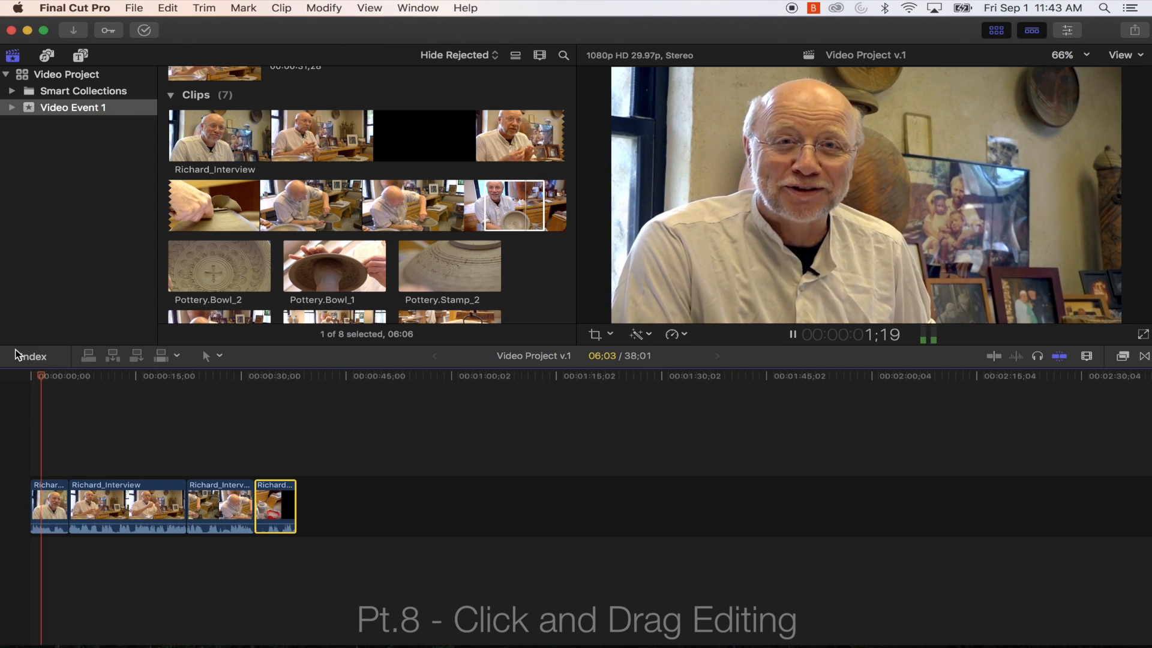
{"action": "key", "text": "XF86AudioRaiseVolume"}
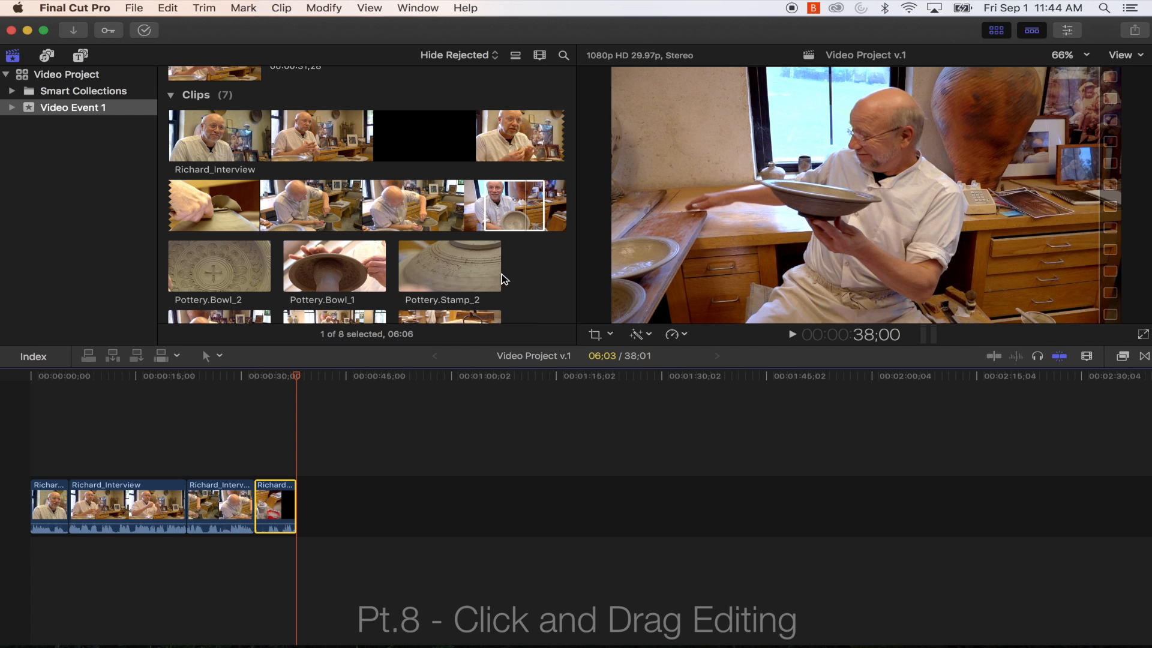
Mark the first 3:39 of Pottery.Bowl_2 and connect that range above the end of the first interview clip at about 4 seconds.
{"action": "scroll", "coordinate": [521, 291], "scroll_direction": "down", "scroll_amount": 2}
{"action": "scroll", "coordinate": [521, 291], "scroll_direction": "down", "scroll_amount": 3}
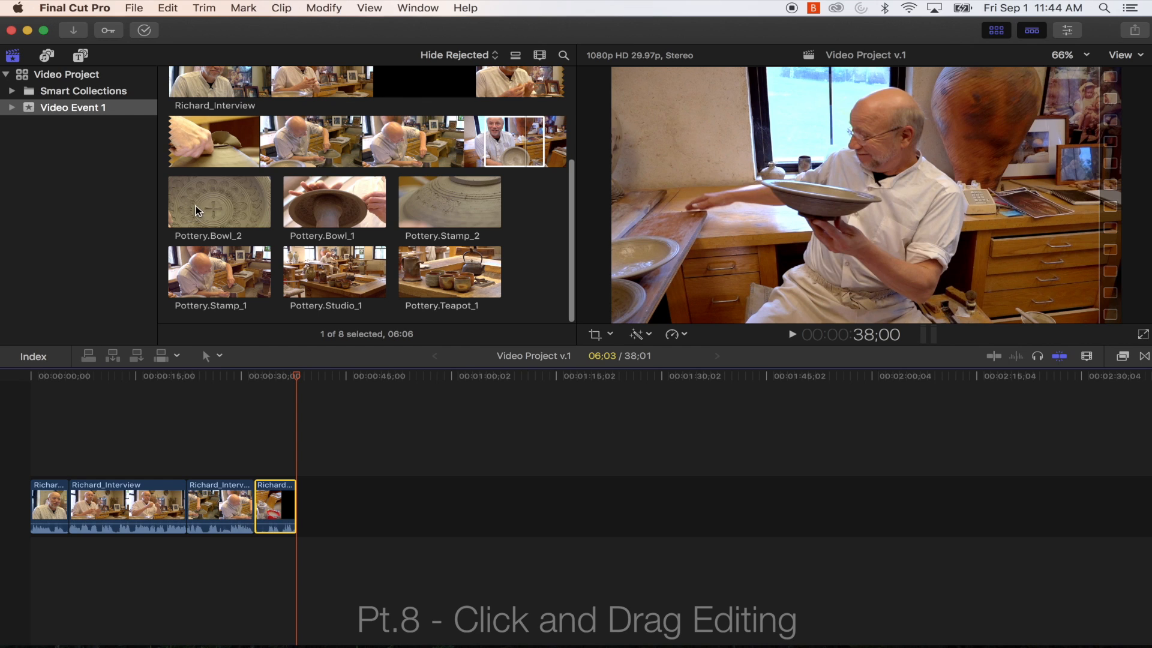
{"action": "scroll", "coordinate": [210, 212], "scroll_direction": "up", "scroll_amount": 3}
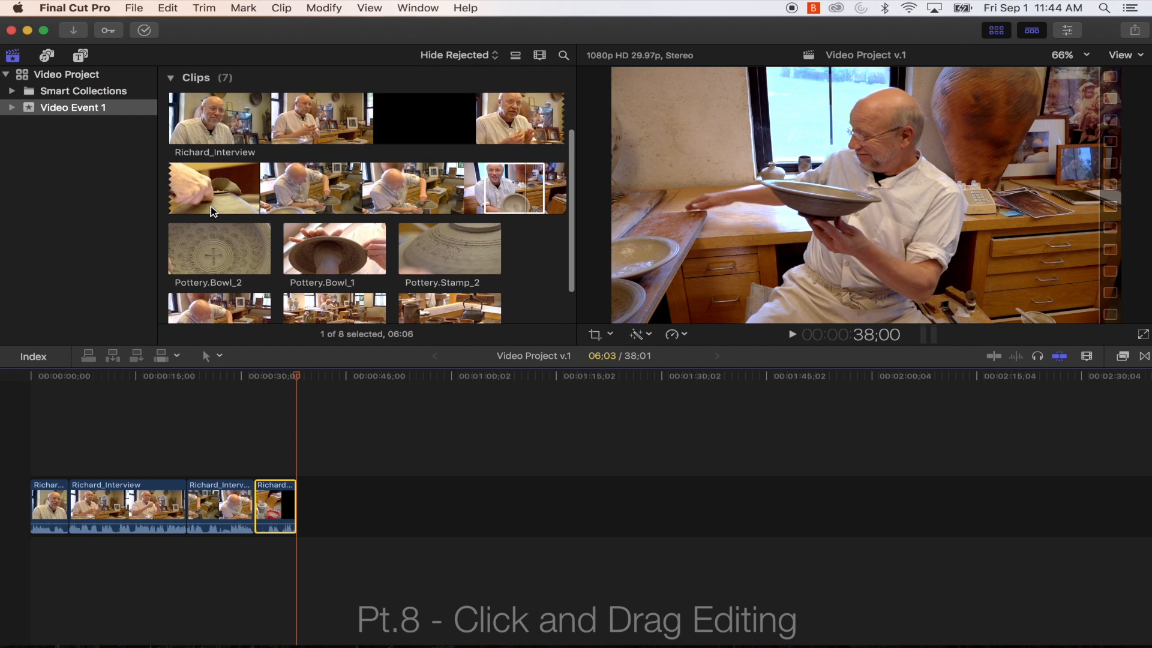
{"action": "left_click", "coordinate": [181, 254]}
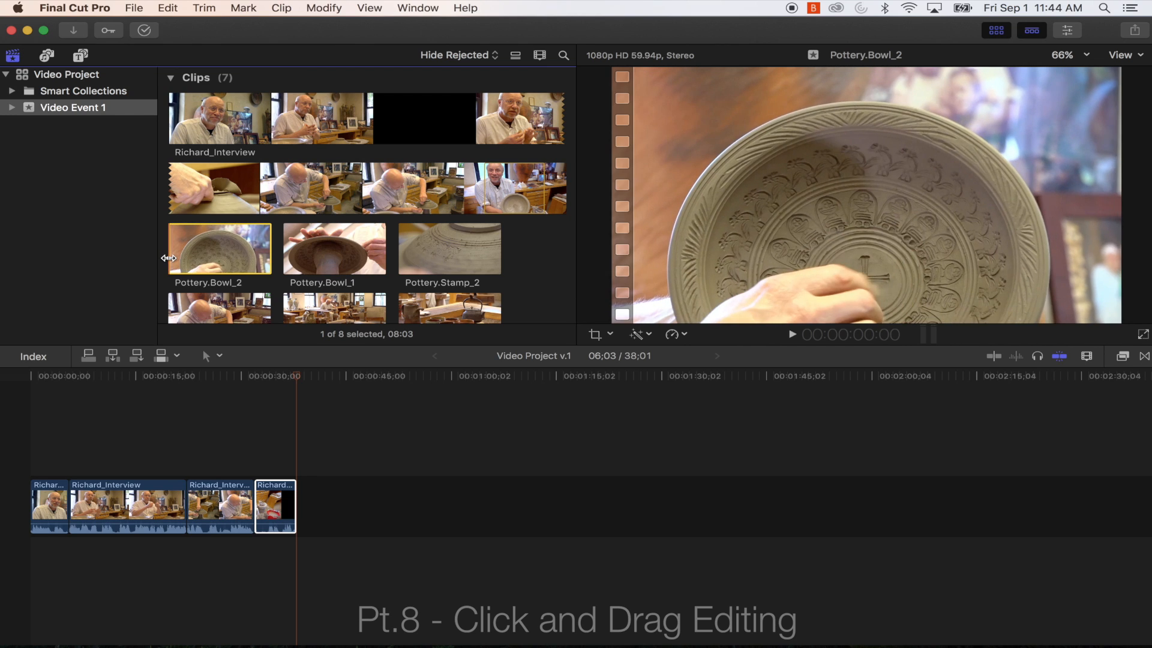
{"action": "key", "text": "space"}
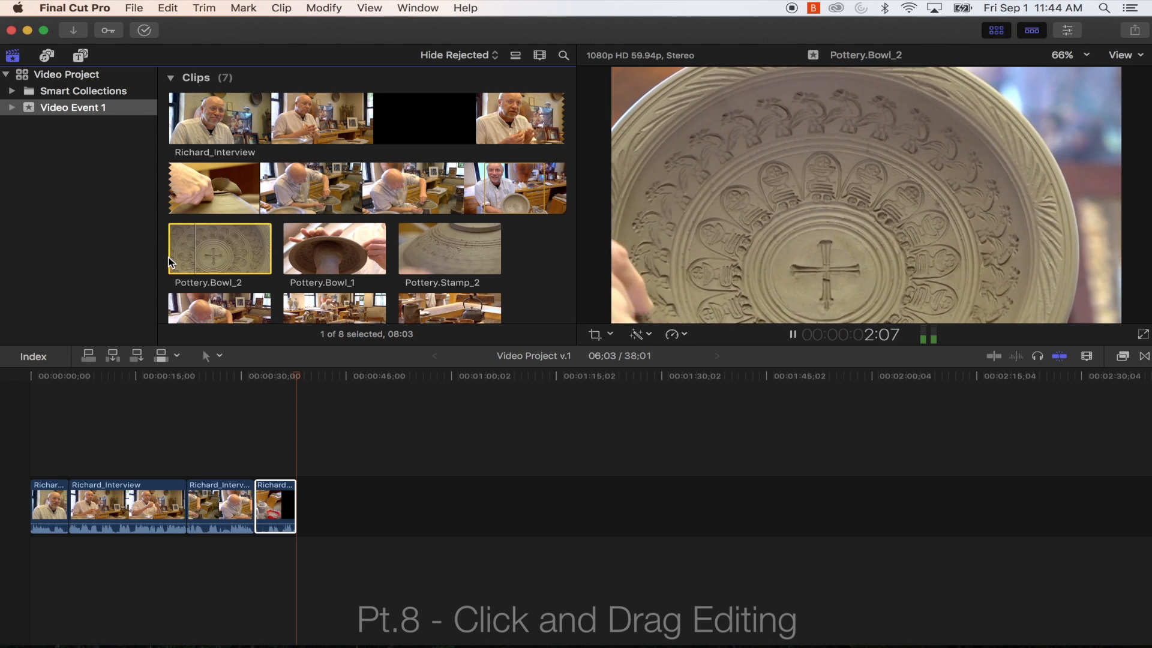
{"action": "key", "text": "space"}
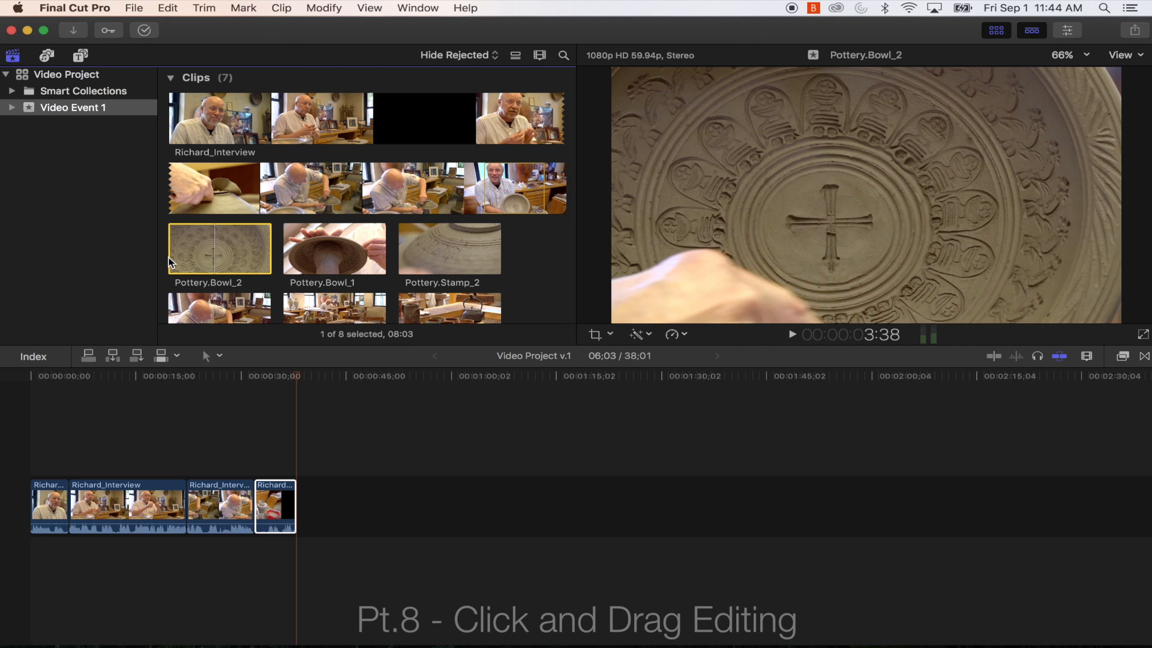
{"action": "left_click_drag", "start_coordinate": [171, 262], "coordinate": [59, 436]}
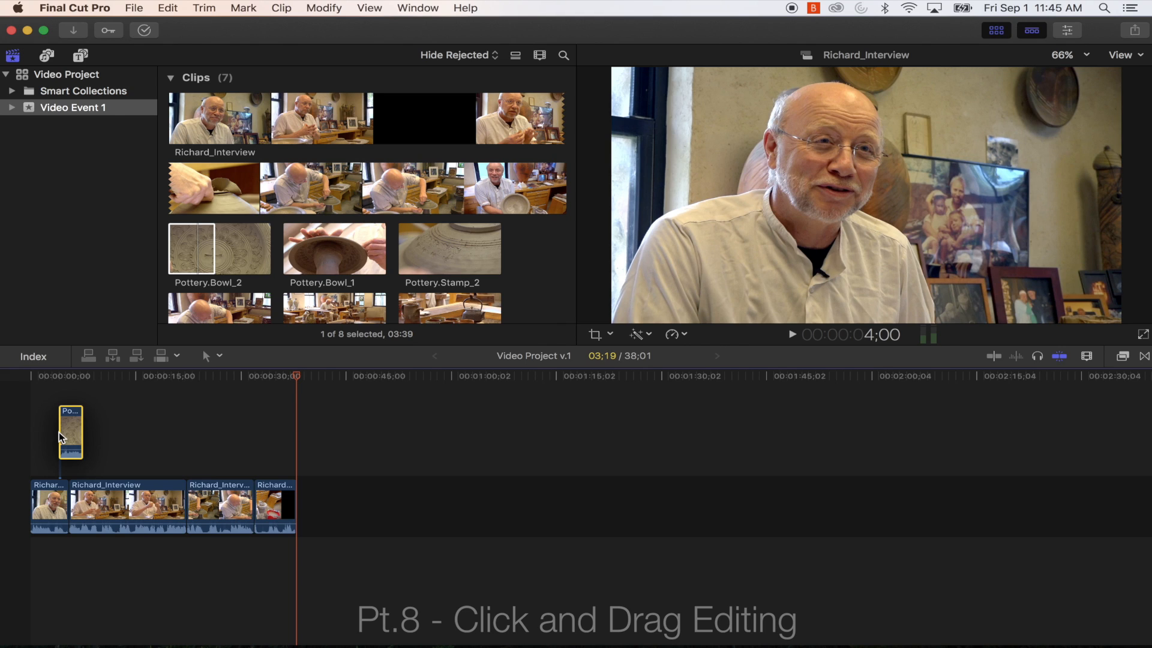
{"action": "left_click_drag", "start_coordinate": [59, 432], "coordinate": [59, 431]}
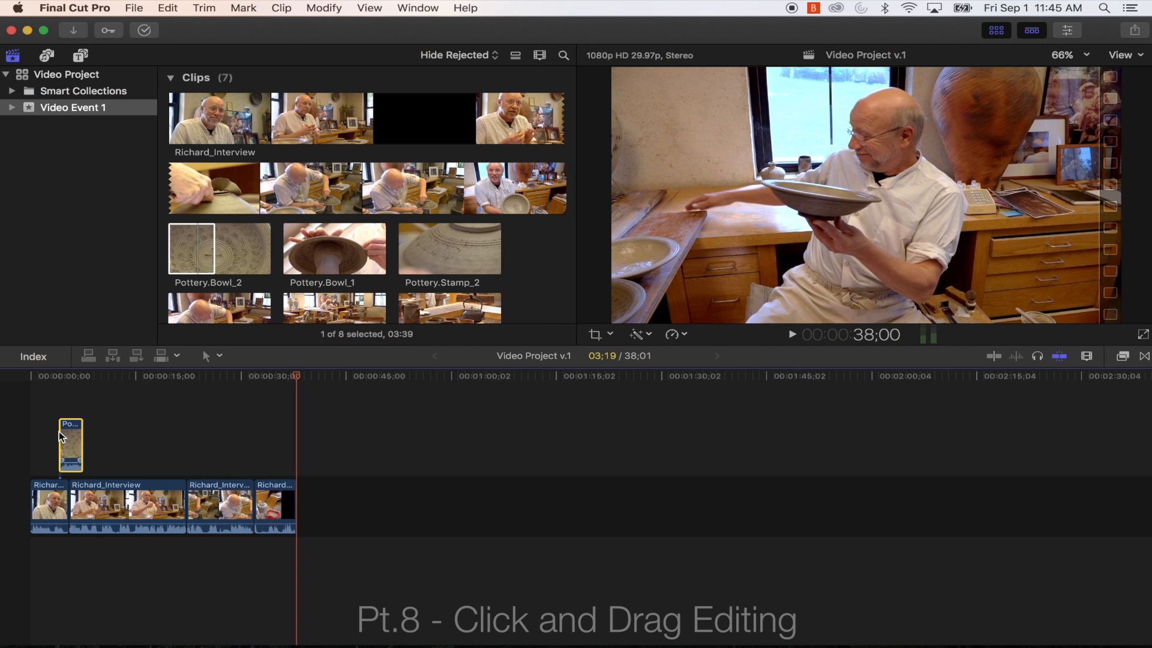
Connect a range of Pottery.Bowl_1 about 4 seconds long above the second interview clip, followed directly by about 6.5 seconds of Pottery.Stamp_2.
{"action": "left_click", "coordinate": [302, 252]}
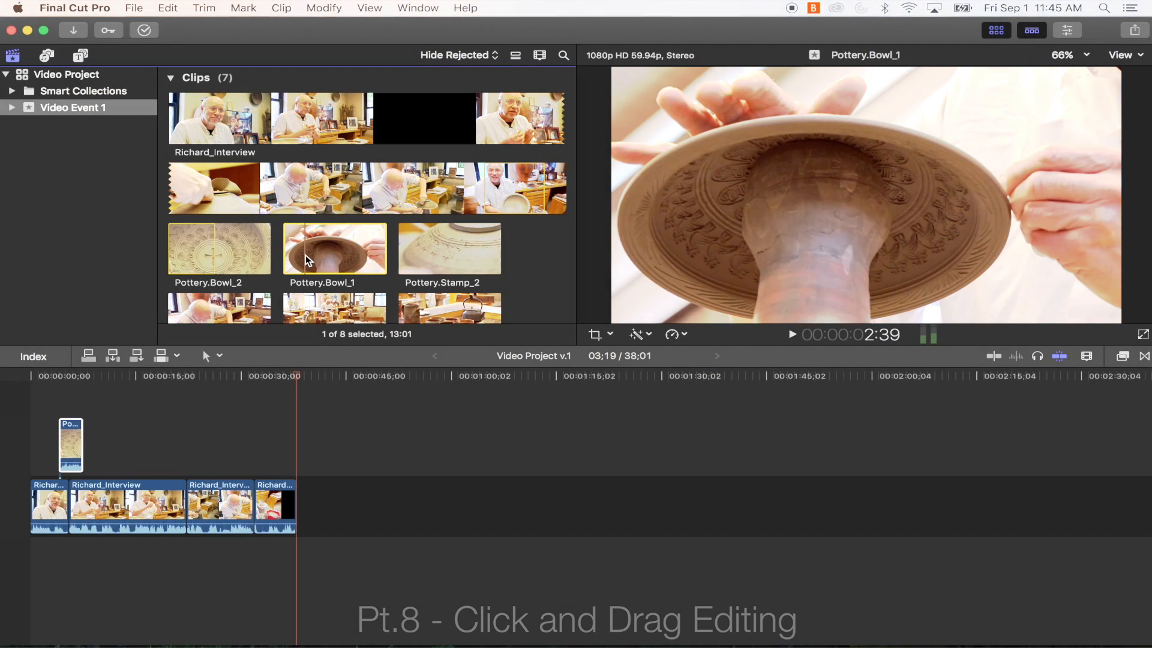
{"action": "left_click_drag", "start_coordinate": [305, 254], "coordinate": [140, 447]}
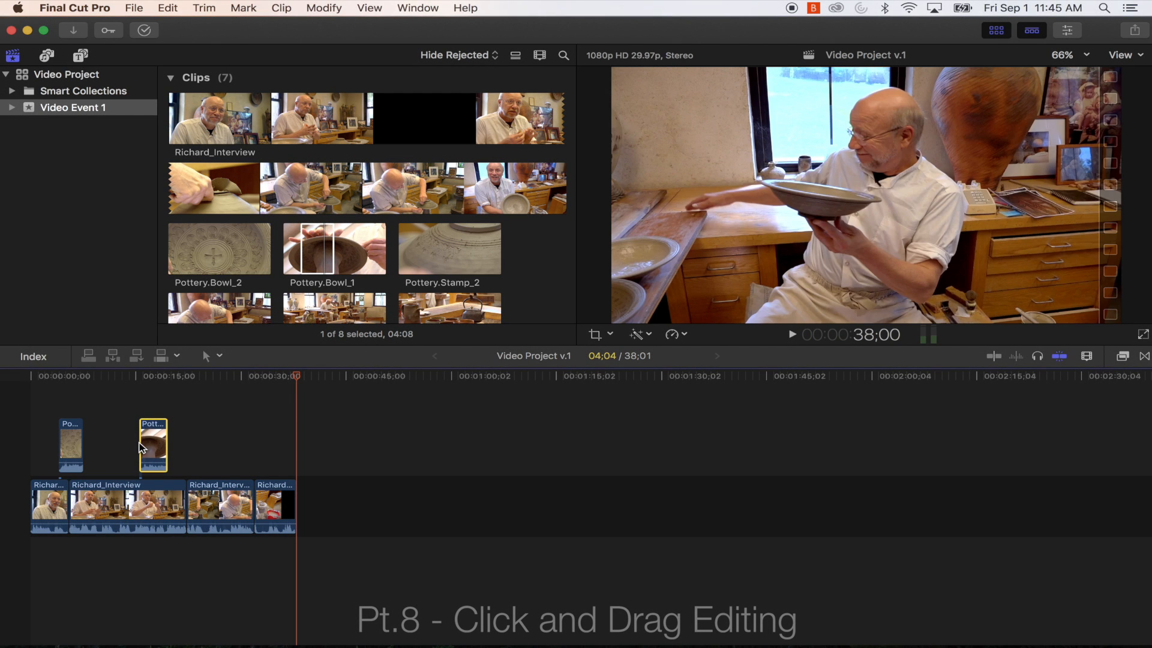
{"action": "scroll", "coordinate": [384, 231], "scroll_direction": "down", "scroll_amount": 2}
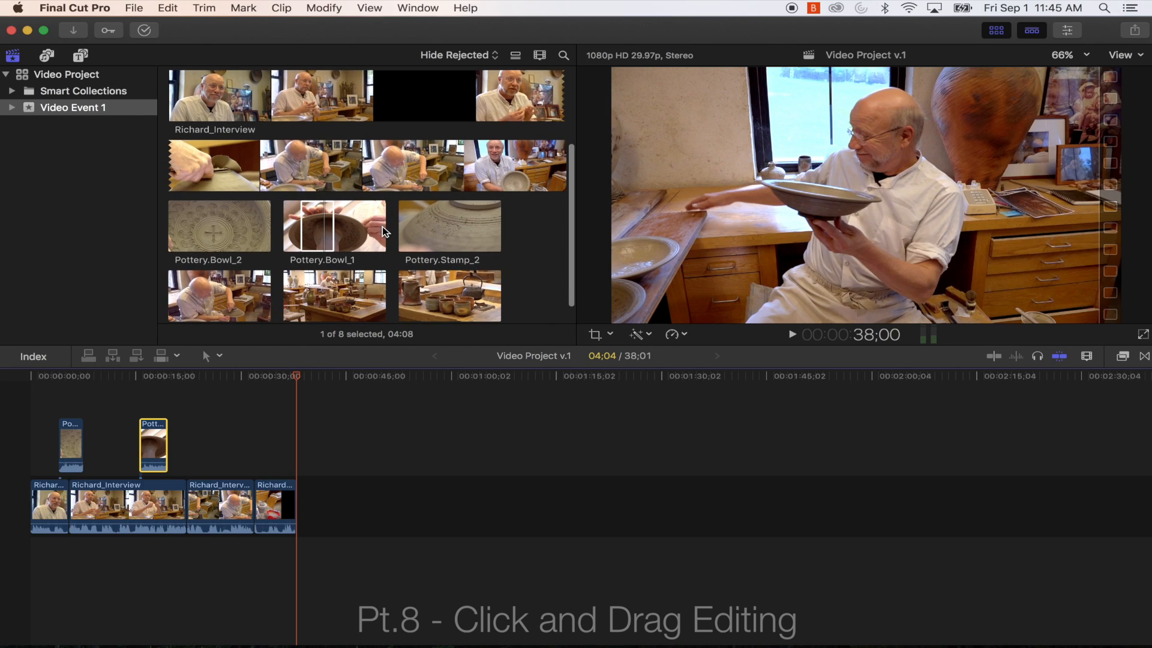
{"action": "left_click", "coordinate": [436, 230]}
{"action": "key", "text": "space"}
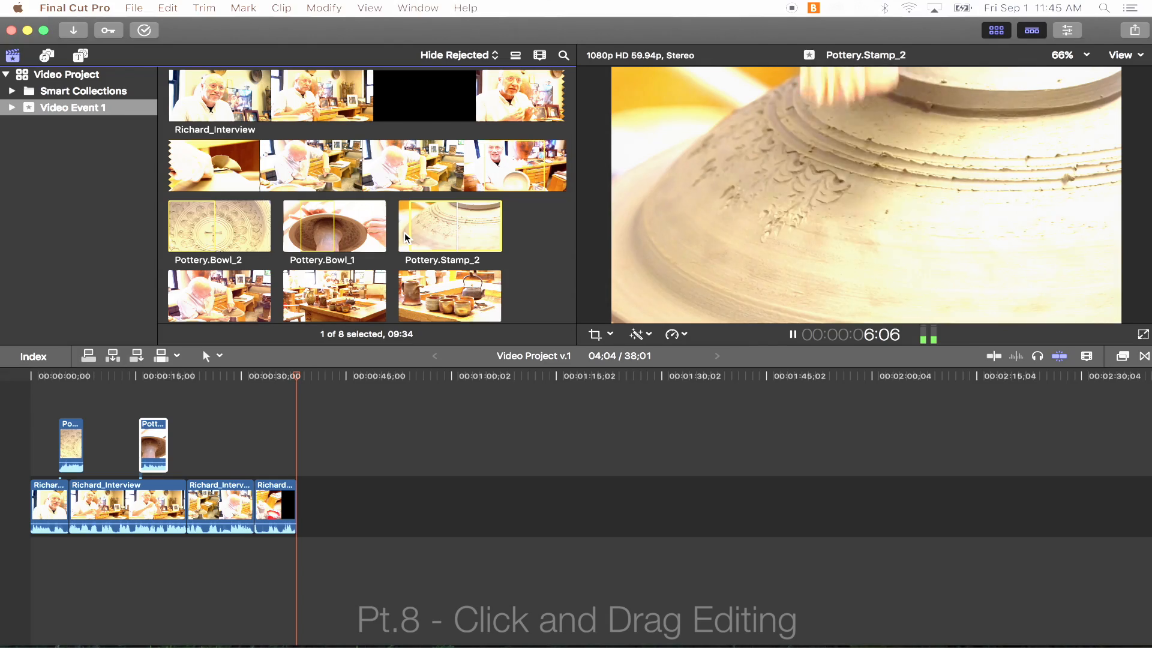
{"action": "key", "text": "space"}
{"action": "key", "text": "o"}
{"action": "left_click_drag", "start_coordinate": [405, 233], "coordinate": [173, 444]}
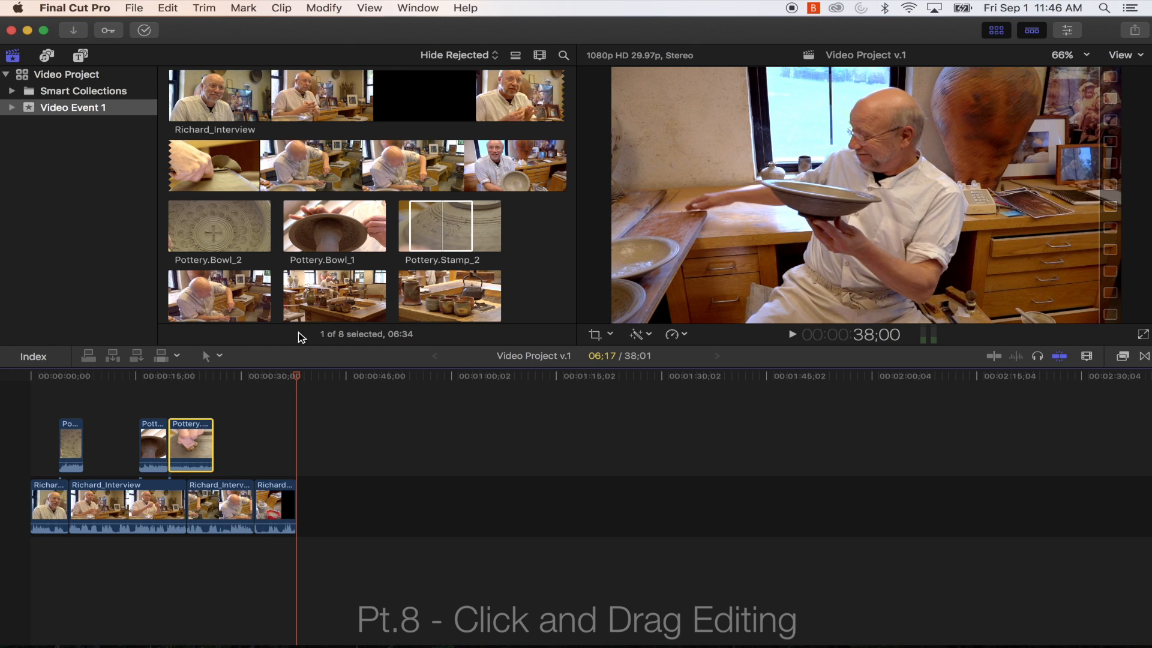
Mark a range of about 4 seconds in Pottery.Studio_1 and insert it before the first clip in the timeline.
{"action": "scroll", "coordinate": [390, 282], "scroll_direction": "down", "scroll_amount": 2}
{"action": "left_click", "coordinate": [229, 284]}
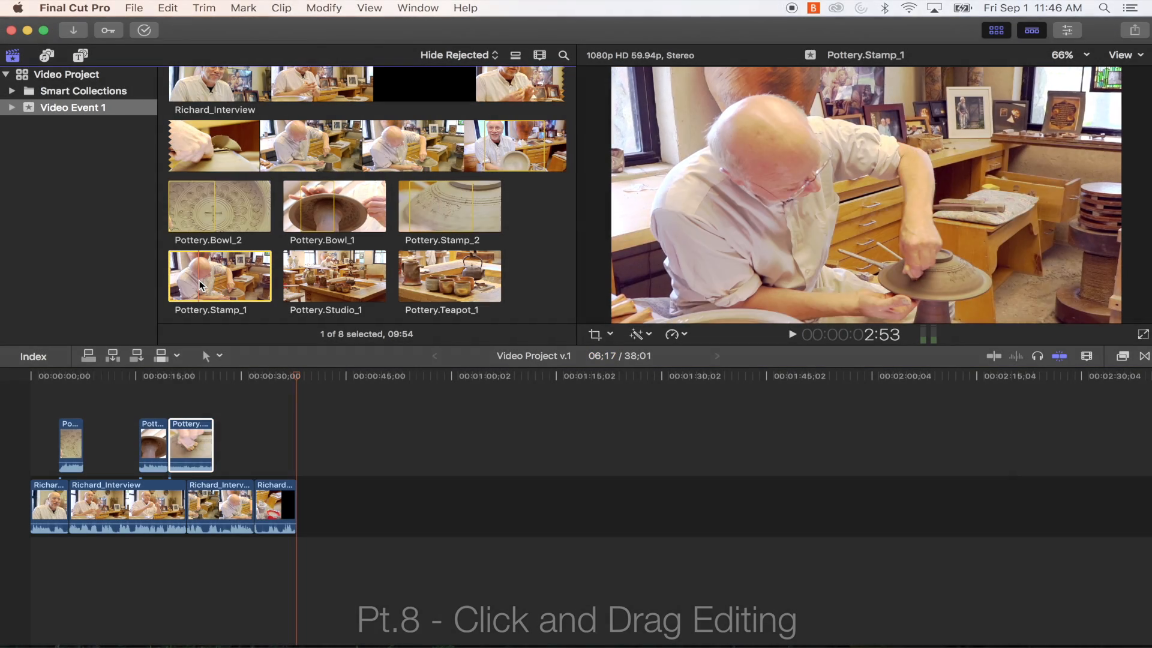
{"action": "left_click", "coordinate": [304, 277]}
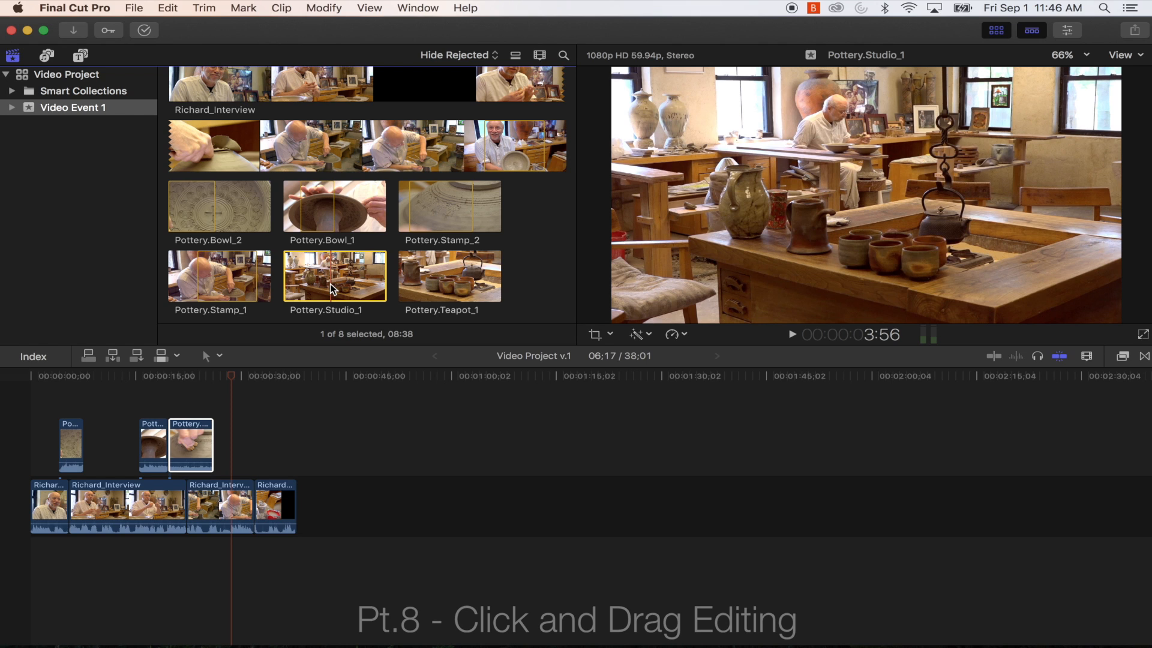
{"action": "key", "text": "space"}
{"action": "key", "text": "space"}
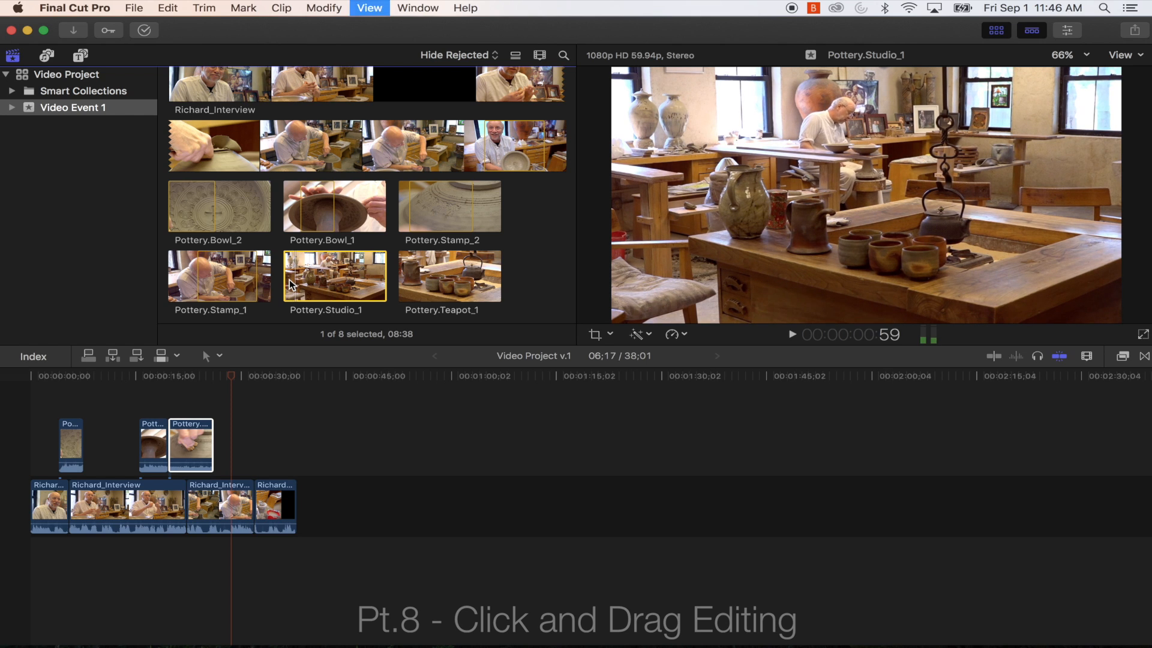
{"action": "key", "text": "space"}
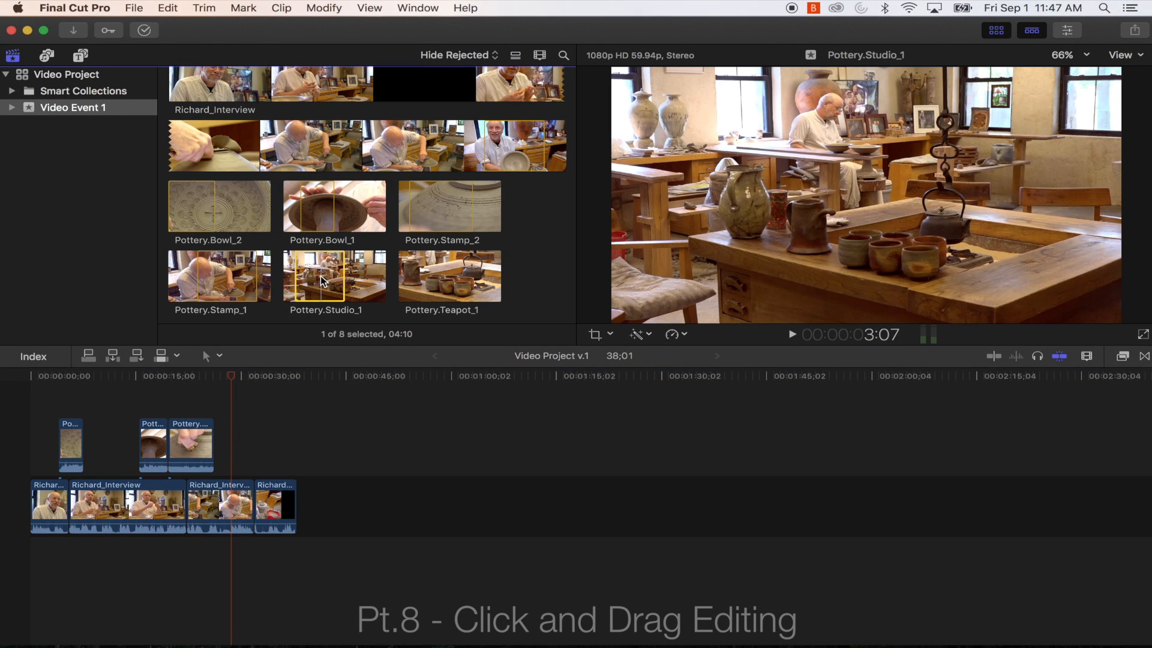
{"action": "left_click_drag", "start_coordinate": [322, 282], "coordinate": [15, 505]}
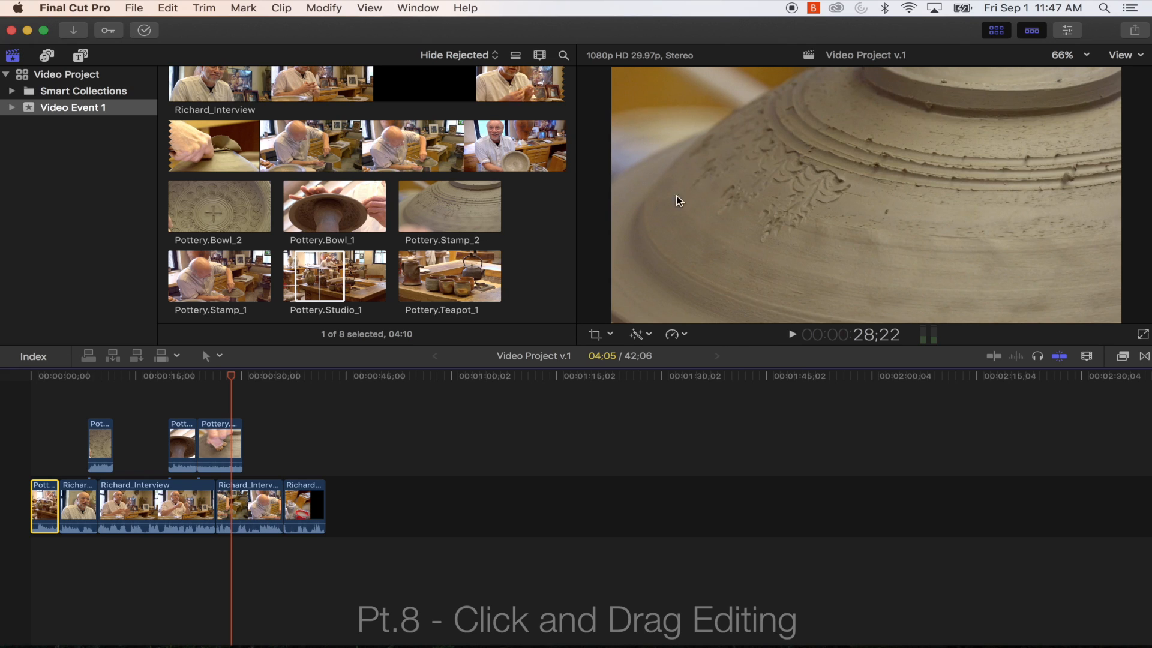
Mark a 6:40 range of Pottery.Teapot_1 and connect it above the end of the last interview clip, extending past it.
{"action": "left_click", "coordinate": [441, 291]}
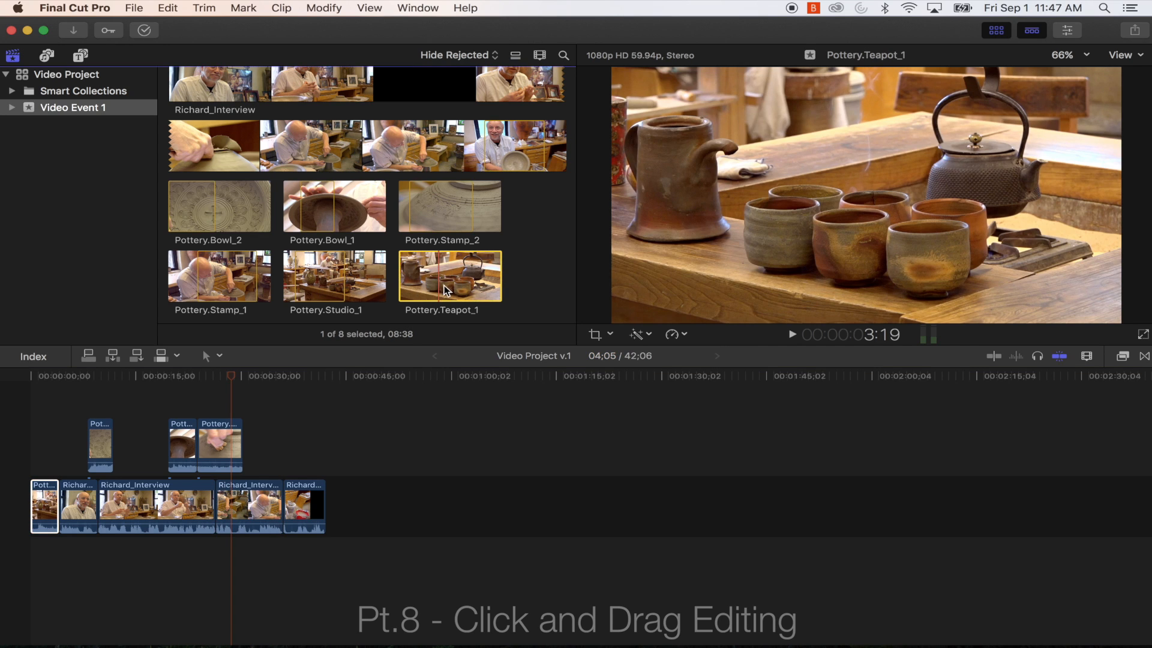
{"action": "key", "text": "space"}
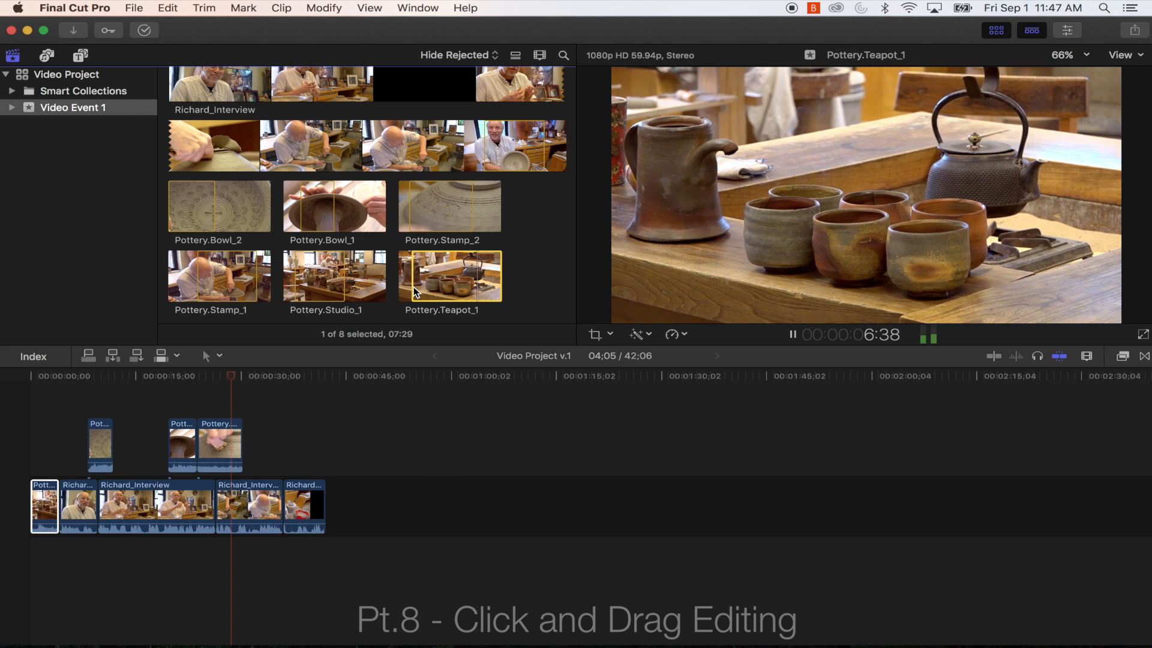
{"action": "key", "text": "space"}
{"action": "key", "text": "o"}
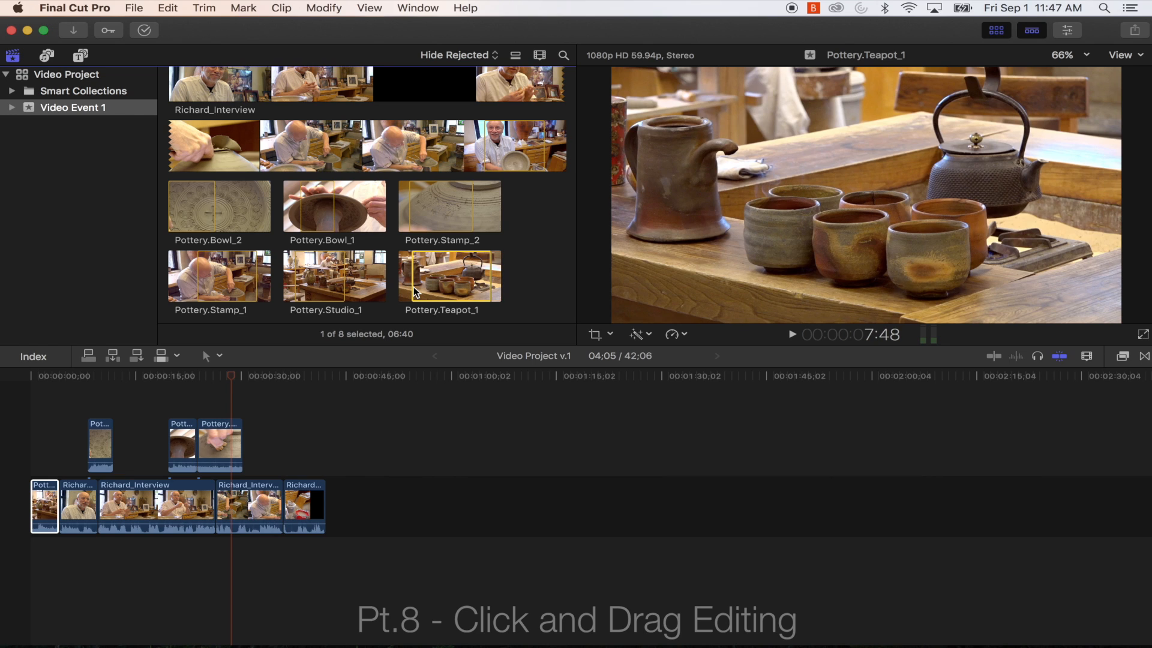
{"action": "left_click_drag", "start_coordinate": [435, 282], "coordinate": [319, 451]}
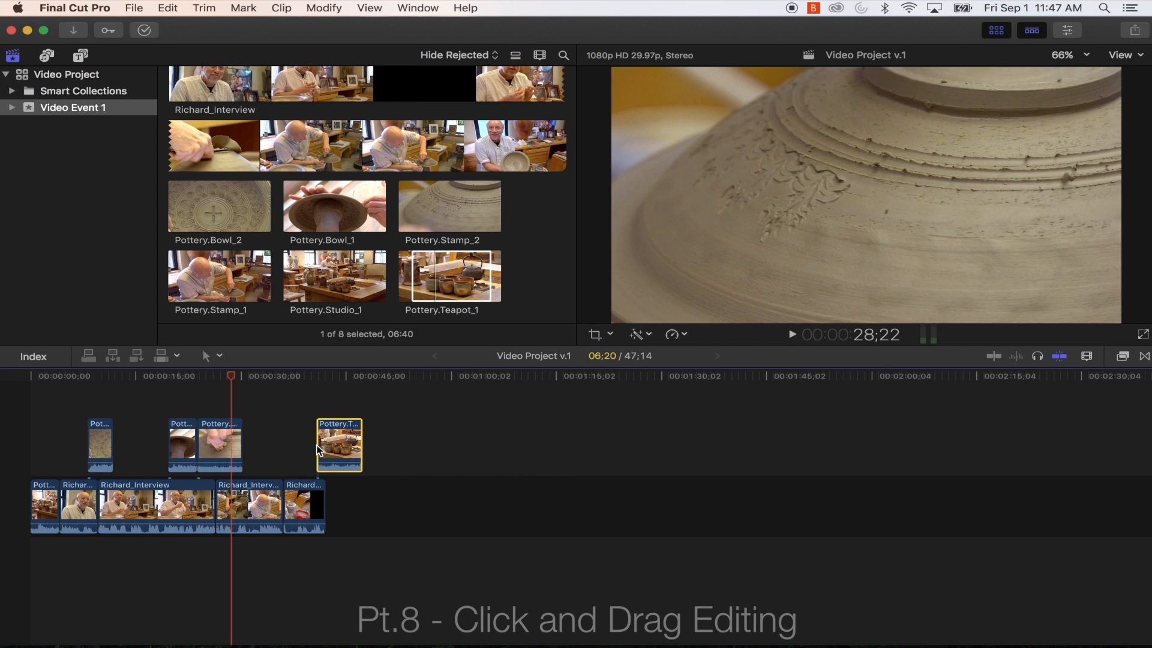
{"action": "scroll", "coordinate": [514, 255], "scroll_direction": "down", "scroll_amount": 2}
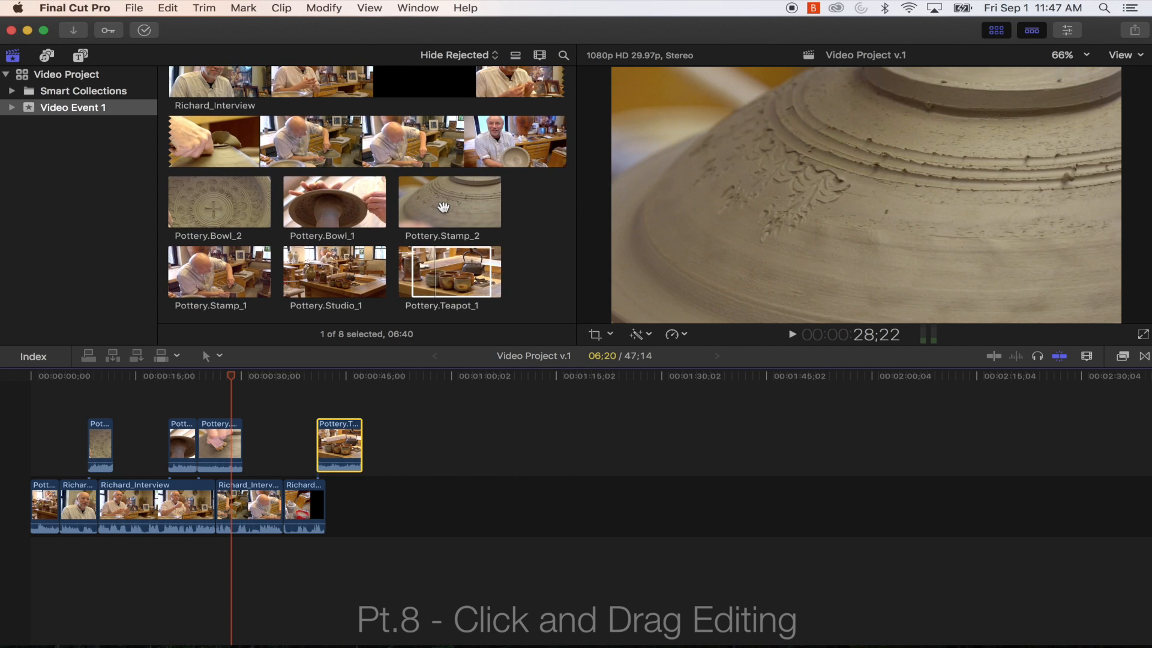
Shorten the end of the connected Pottery.Teapot_1 clip by about 10 frames and slightly extend the end of the connected Pottery.Stamp_2 clip.
{"action": "left_click", "coordinate": [218, 358]}
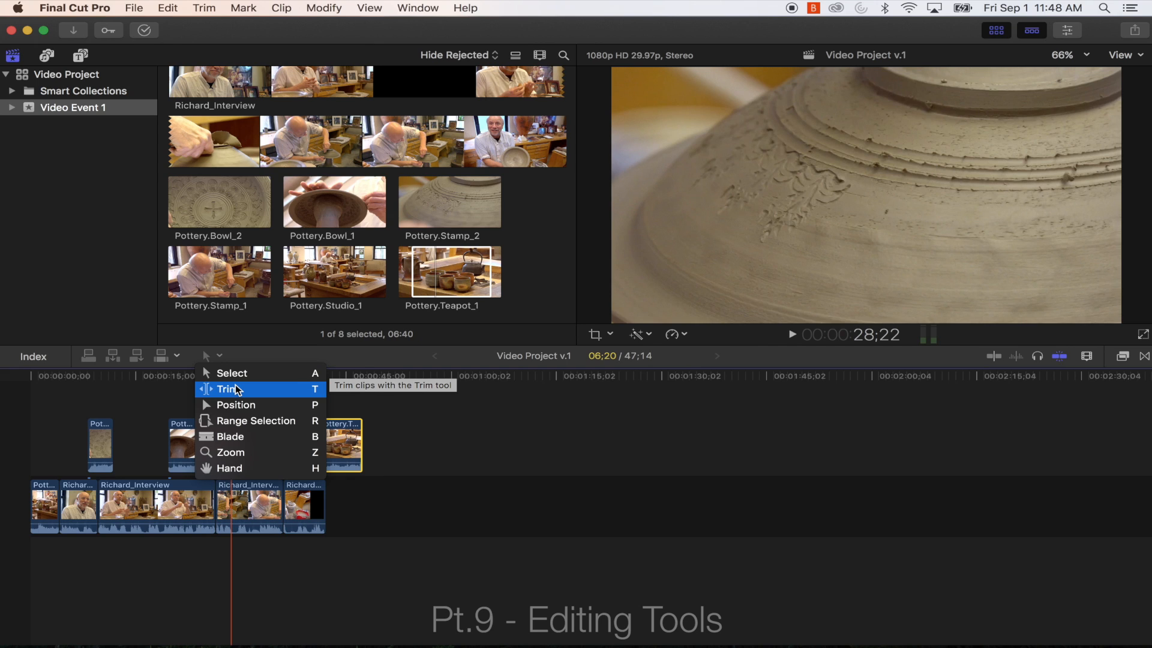
{"action": "left_click", "coordinate": [534, 402]}
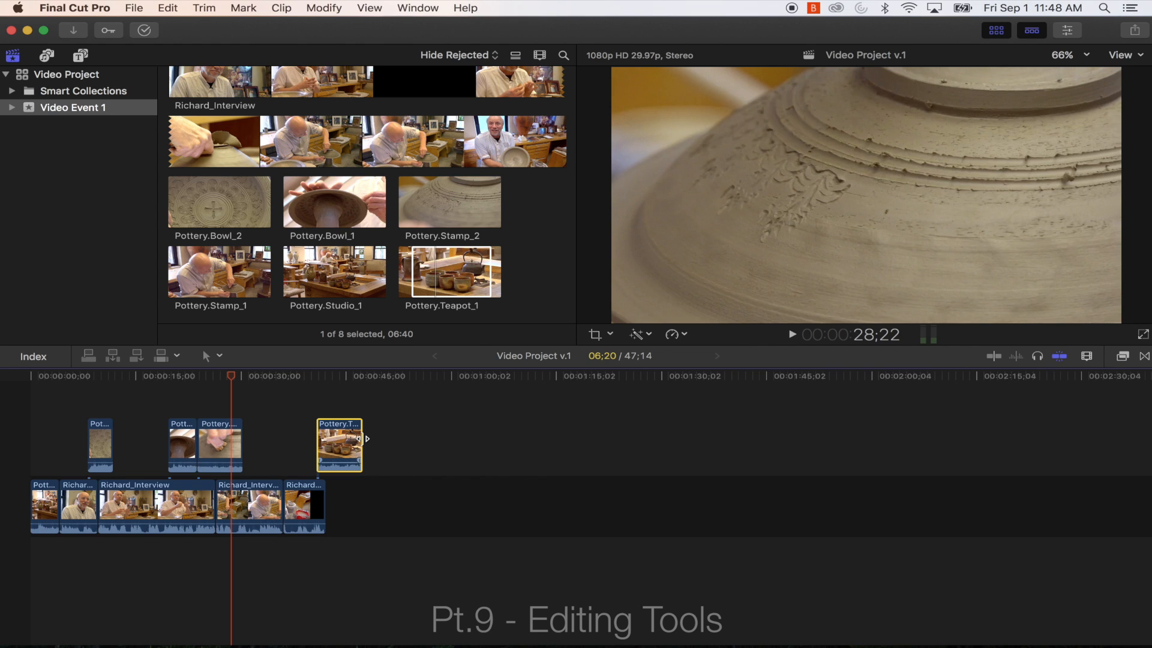
{"action": "mouse_move", "coordinate": [361, 438]}
{"action": "left_mouse_down"}
{"action": "mouse_move", "coordinate": [343, 440]}
{"action": "mouse_move", "coordinate": [359, 440]}
{"action": "left_mouse_up"}
{"action": "left_click_drag", "start_coordinate": [242, 440], "coordinate": [247, 435]}
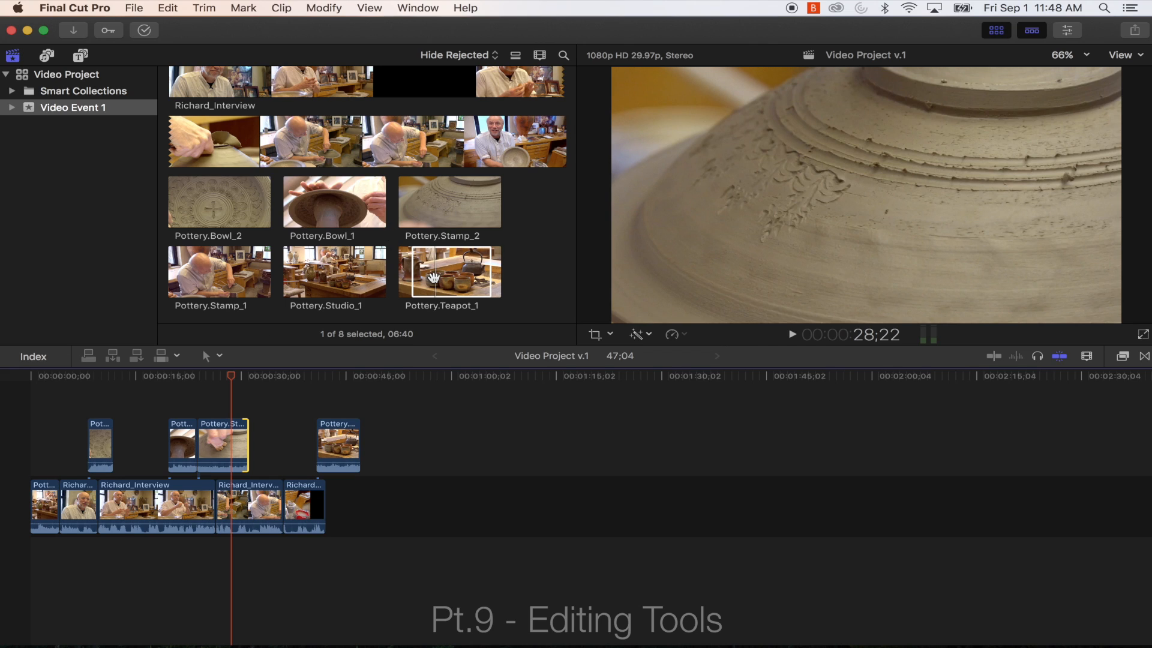
Split the connected Pottery.Stamp_2 clip at the playhead with the Blade tool, and move the playhead to the last interview clip's end.
{"action": "left_click", "coordinate": [219, 354]}
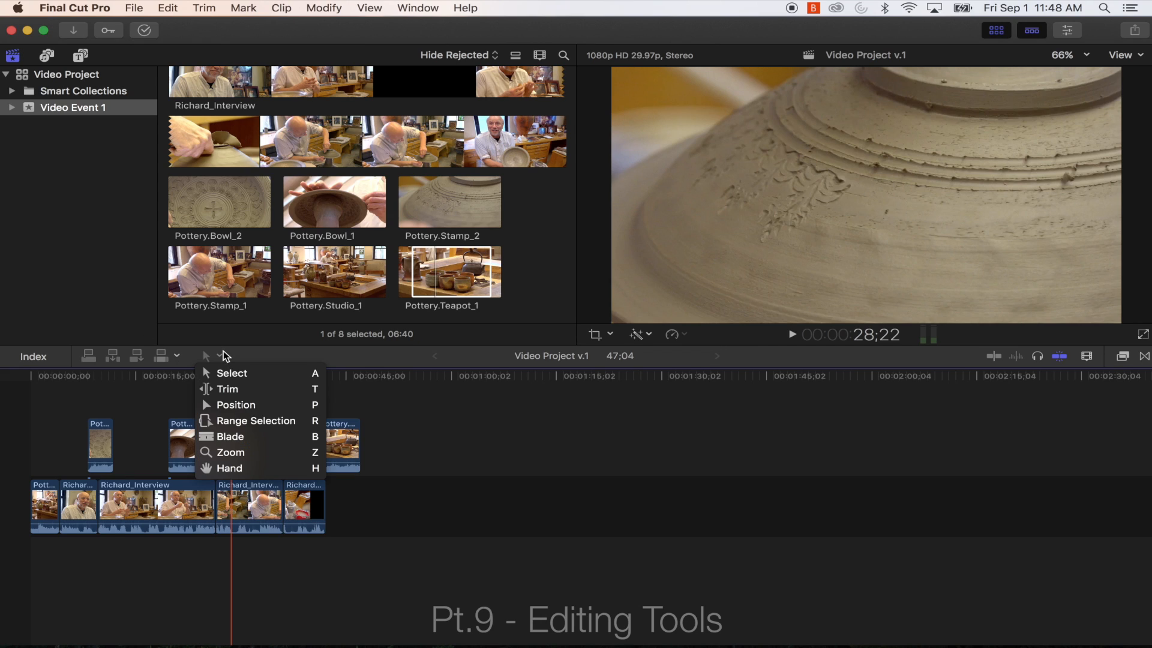
{"action": "left_click", "coordinate": [239, 438]}
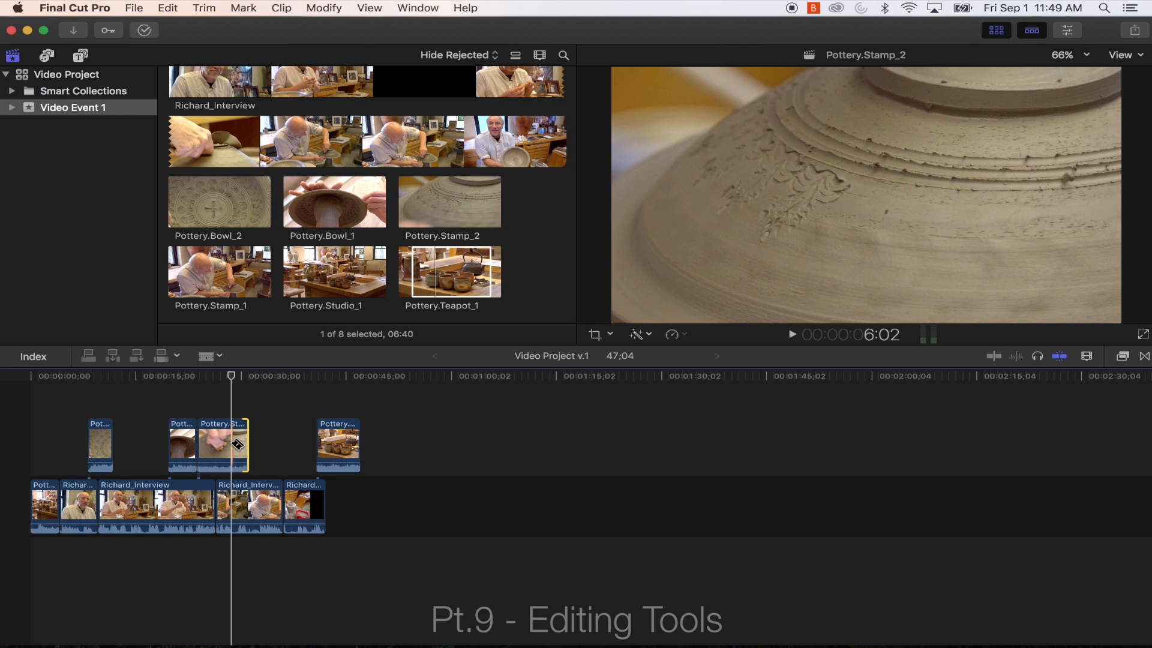
{"action": "left_click", "coordinate": [234, 444]}
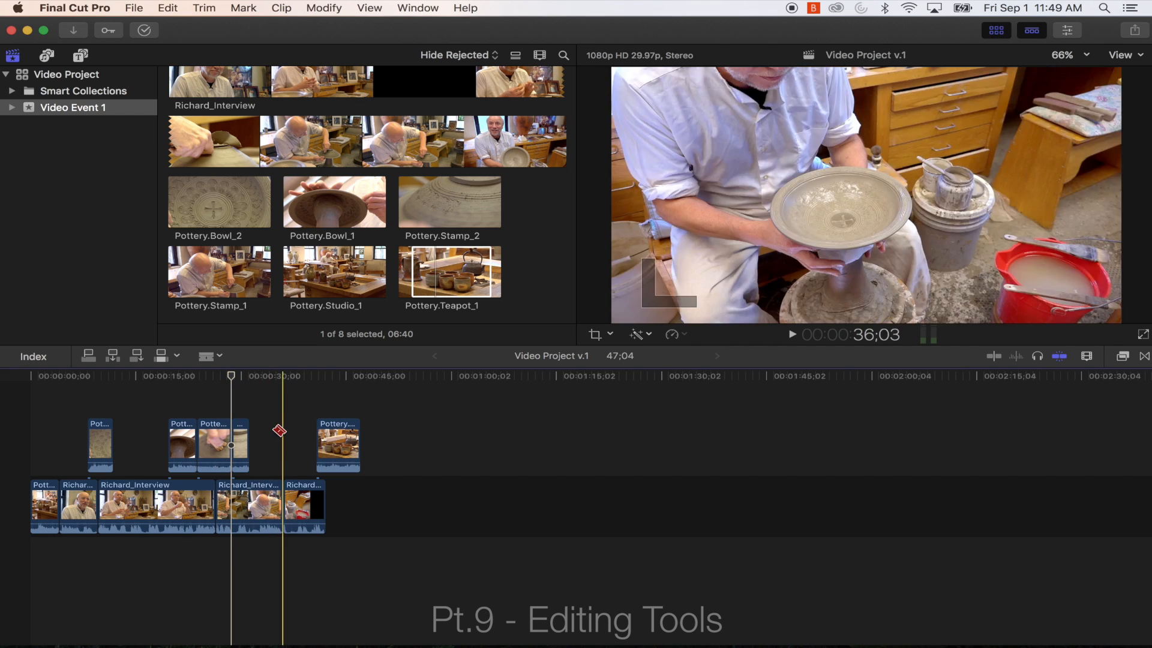
{"action": "left_click_drag", "start_coordinate": [258, 380], "coordinate": [283, 378]}
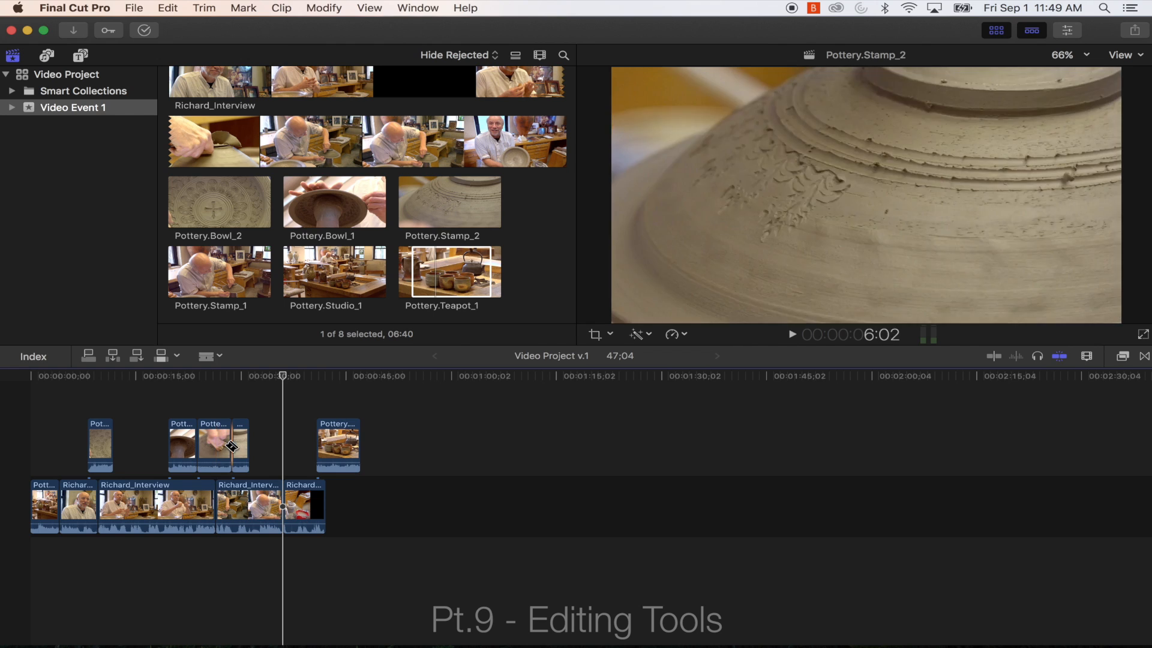
{"action": "left_click", "coordinate": [325, 378]}
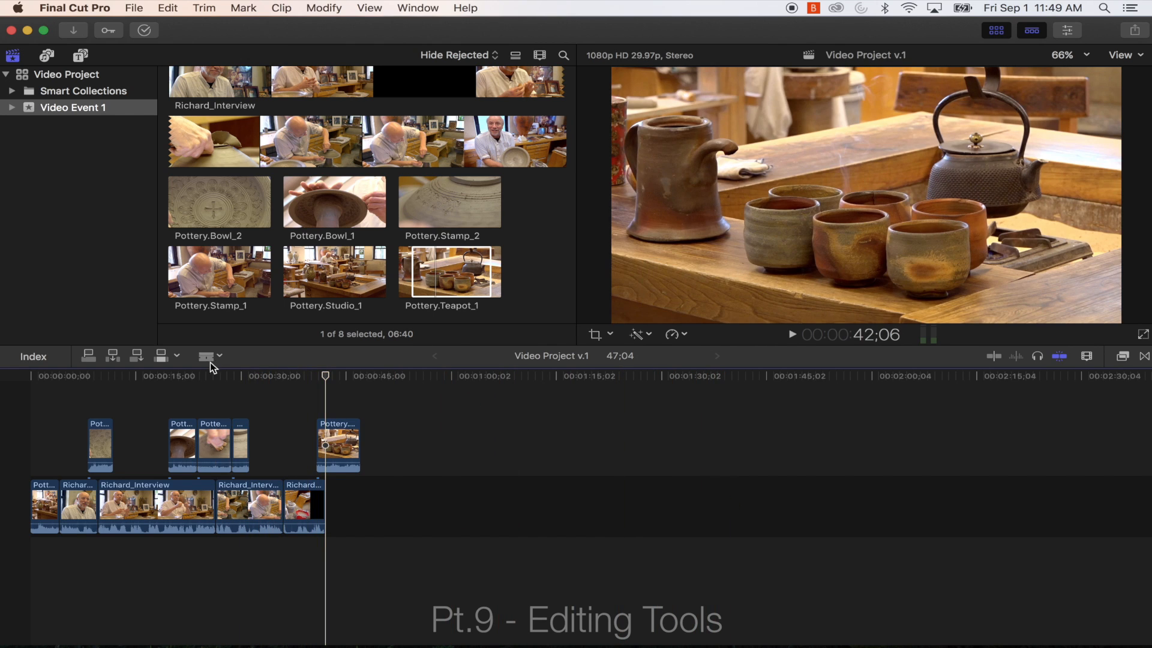
With the Select tool, delete the split-off end of Pottery.Stamp_2 and extend the remaining connected clip's end to about 33 seconds.
{"action": "left_click", "coordinate": [210, 359]}
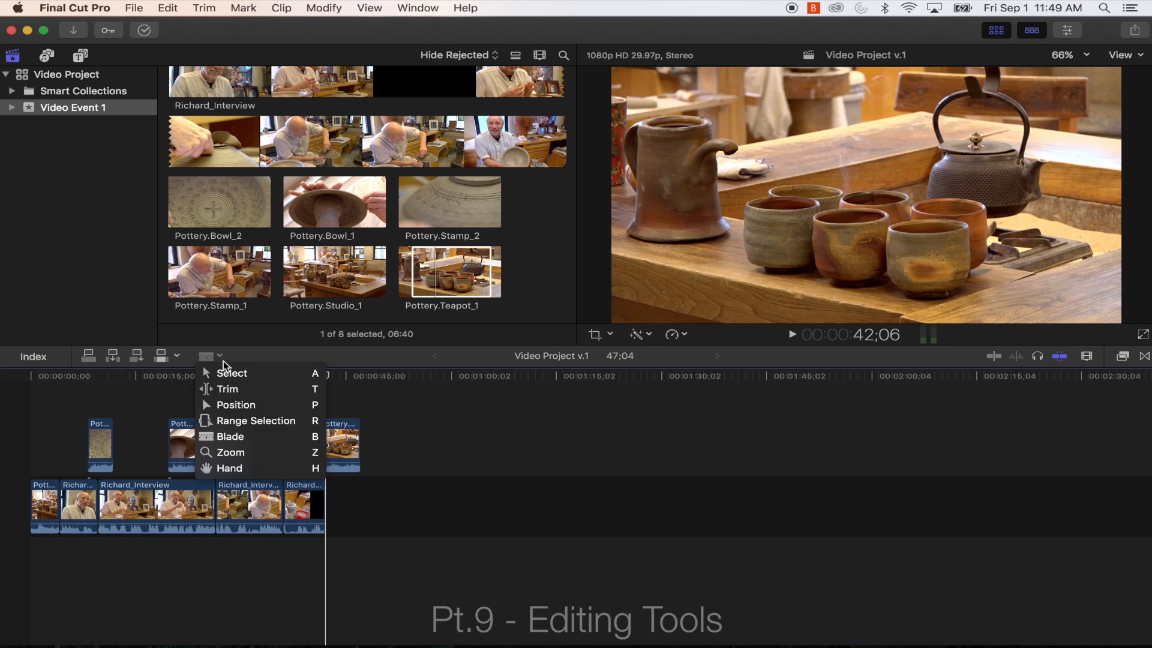
{"action": "left_click", "coordinate": [227, 372]}
{"action": "left_click", "coordinate": [244, 451]}
{"action": "left_click_drag", "start_coordinate": [242, 442], "coordinate": [258, 442]}
{"action": "key", "text": "Delete"}
{"action": "left_click", "coordinate": [210, 356]}
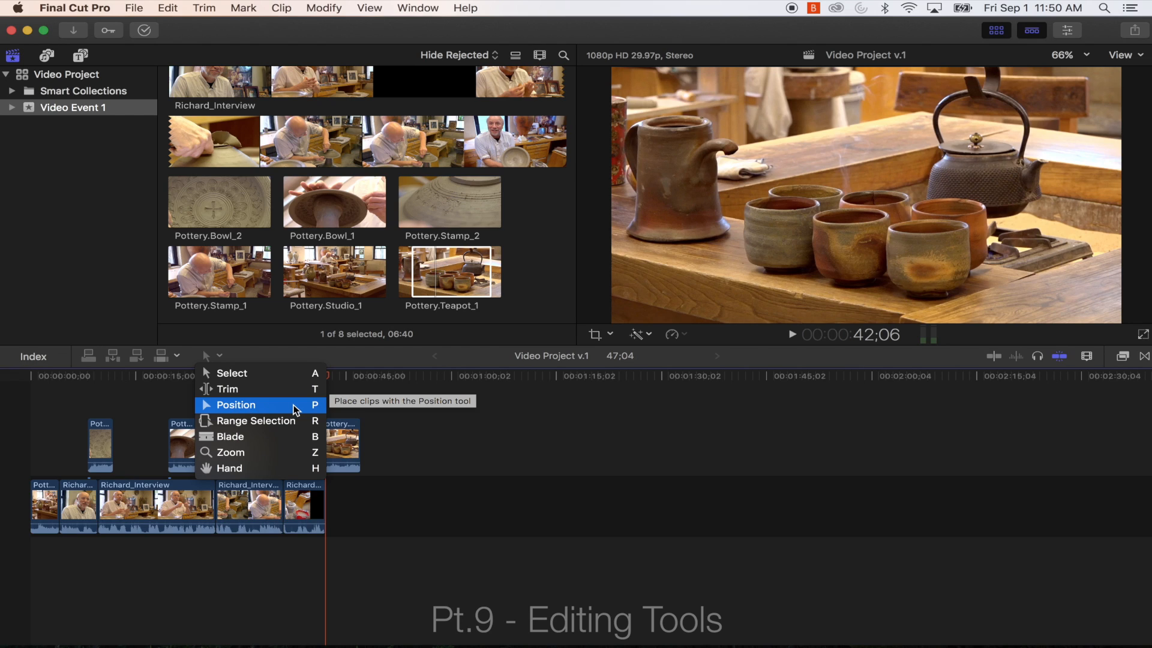
{"action": "left_click", "coordinate": [402, 417]}
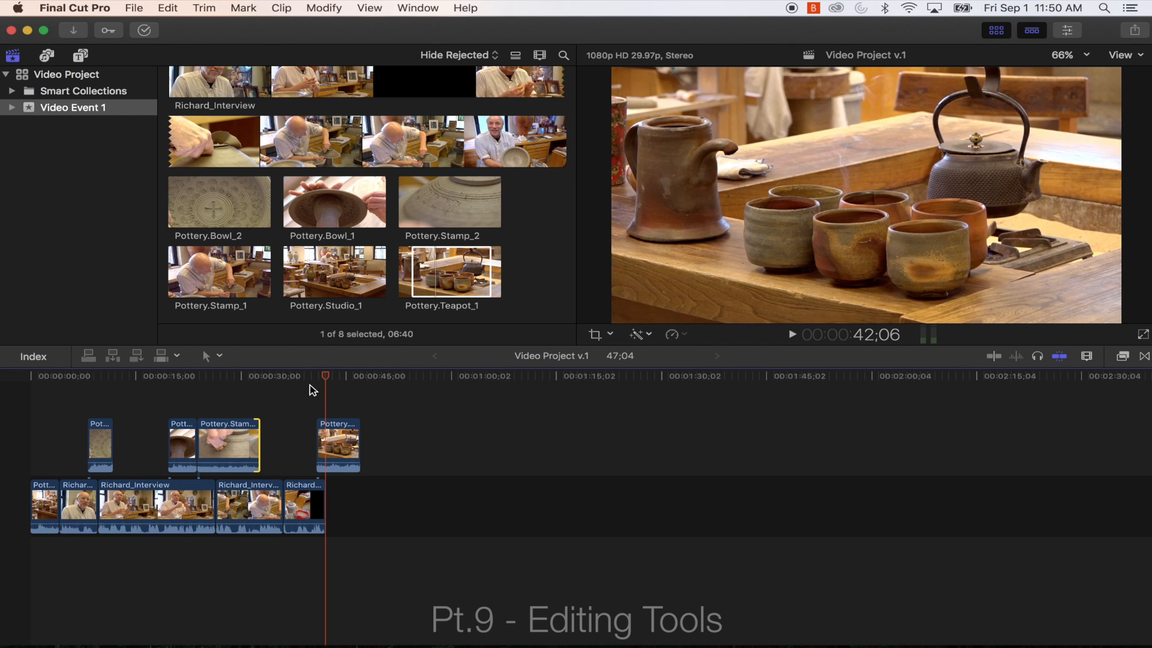
Move the playhead to the end of the connected Pottery.Teapot_1 clip and zoom the timeline in until the clips nearly fill its width.
{"action": "left_click_drag", "start_coordinate": [326, 377], "coordinate": [361, 377]}
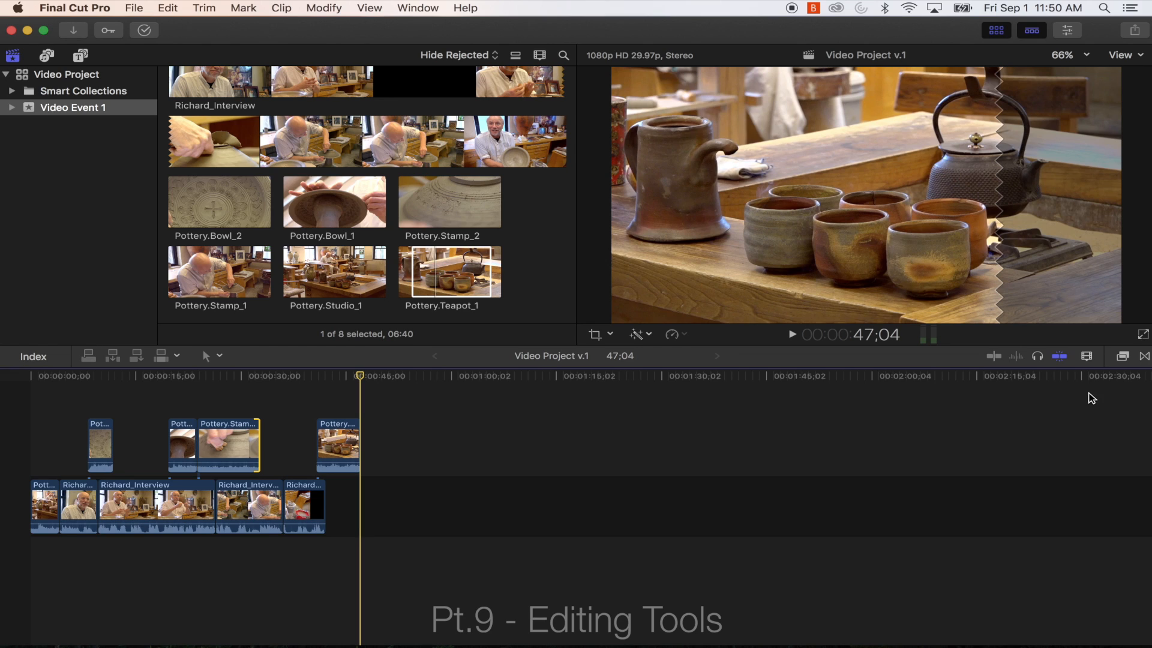
{"action": "left_click", "coordinate": [539, 55]}
{"action": "left_click", "coordinate": [541, 55]}
{"action": "left_click", "coordinate": [1088, 358]}
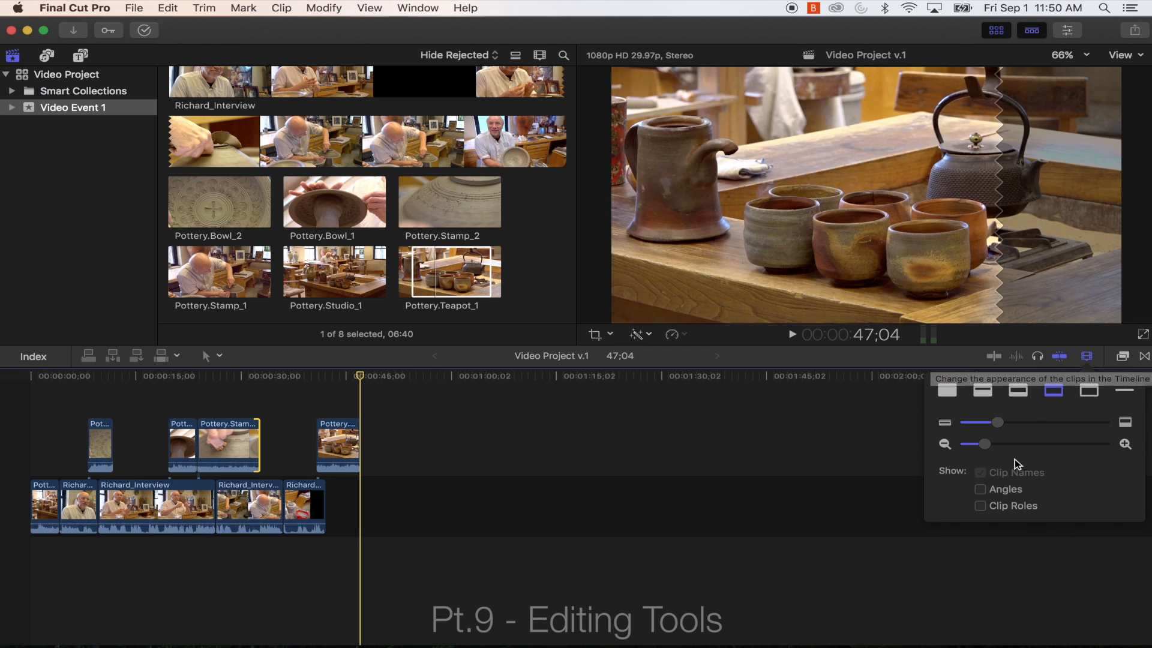
{"action": "left_click_drag", "start_coordinate": [984, 445], "coordinate": [1034, 440]}
{"action": "scroll", "coordinate": [540, 443], "scroll_direction": "left", "scroll_amount": 15}
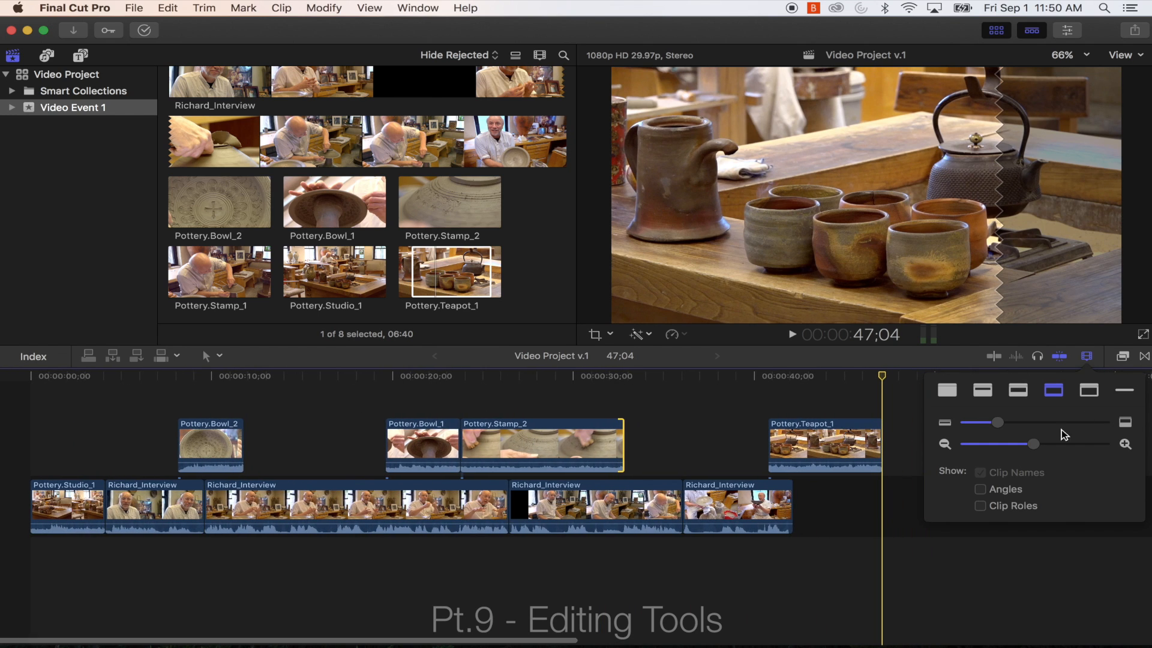
{"action": "left_click_drag", "start_coordinate": [1037, 444], "coordinate": [1041, 444]}
{"action": "scroll", "coordinate": [782, 559], "scroll_direction": "left", "scroll_amount": 5}
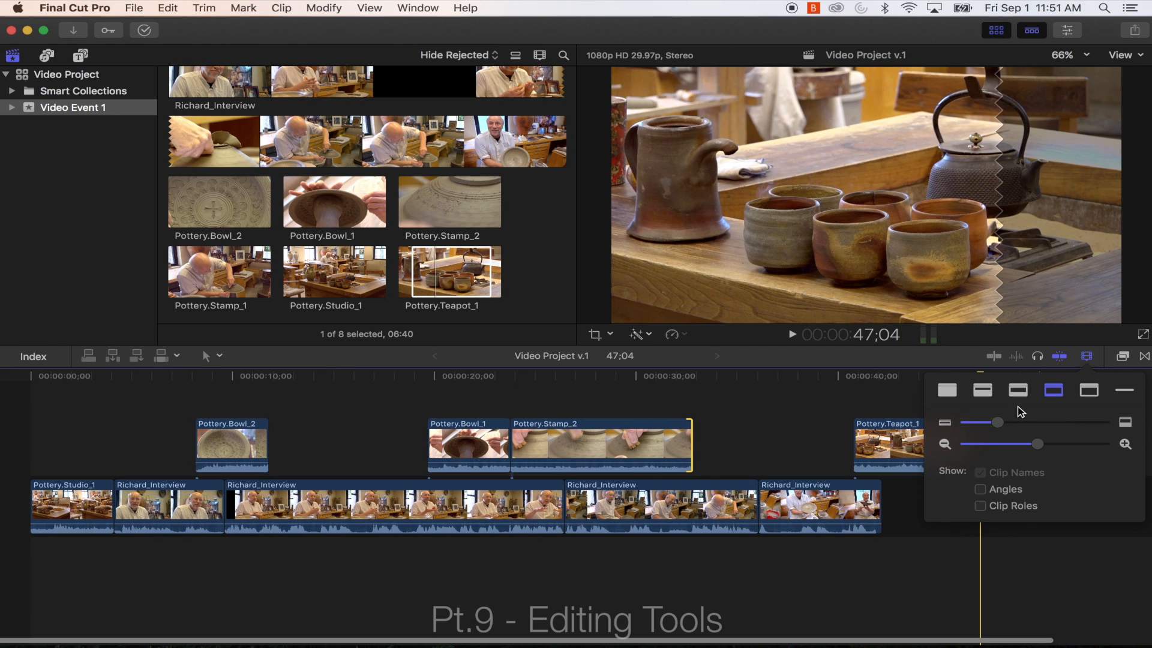
Try other timeline clip appearances, return to large filmstrips with small waveforms, slightly increase the clip height, and place the playhead at 43;00.
{"action": "left_click", "coordinate": [983, 391]}
{"action": "left_click", "coordinate": [1008, 393]}
{"action": "left_click", "coordinate": [1055, 393]}
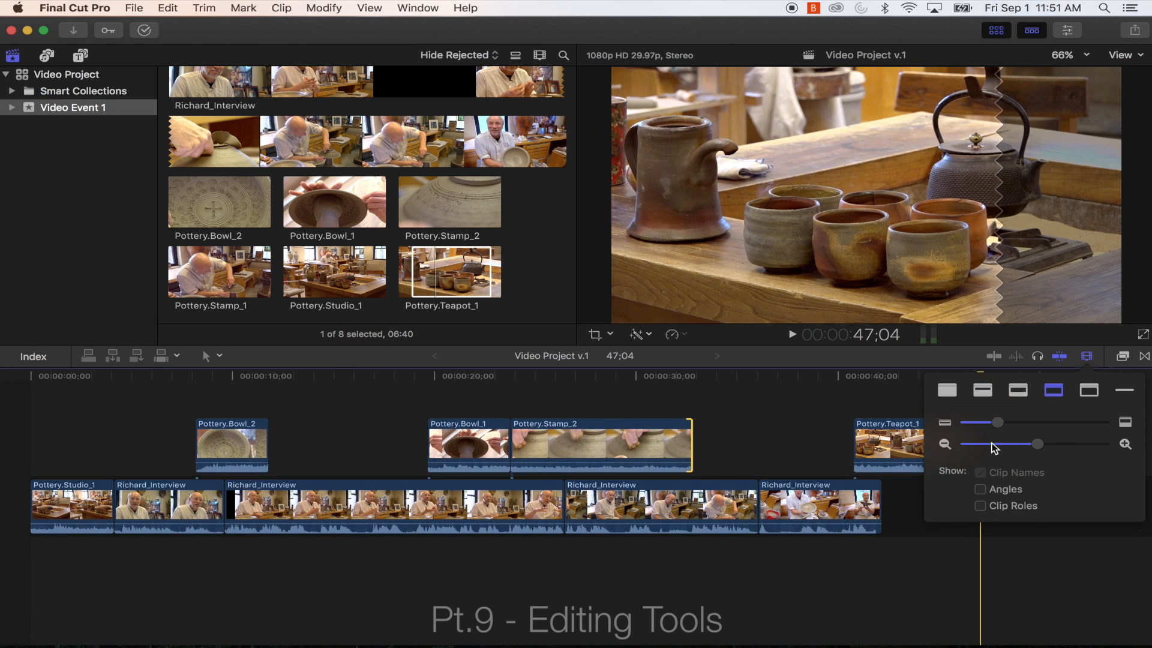
{"action": "mouse_move", "coordinate": [997, 422]}
{"action": "left_mouse_down"}
{"action": "mouse_move", "coordinate": [1014, 420]}
{"action": "mouse_move", "coordinate": [999, 424]}
{"action": "left_mouse_up"}
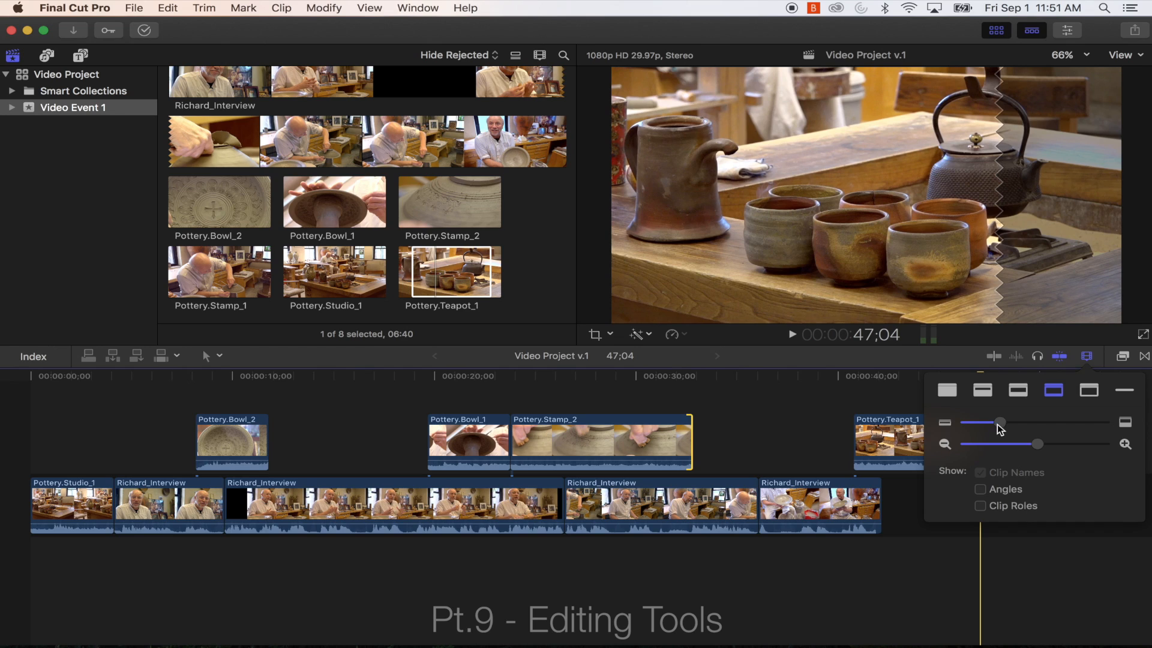
{"action": "left_click", "coordinate": [898, 578]}
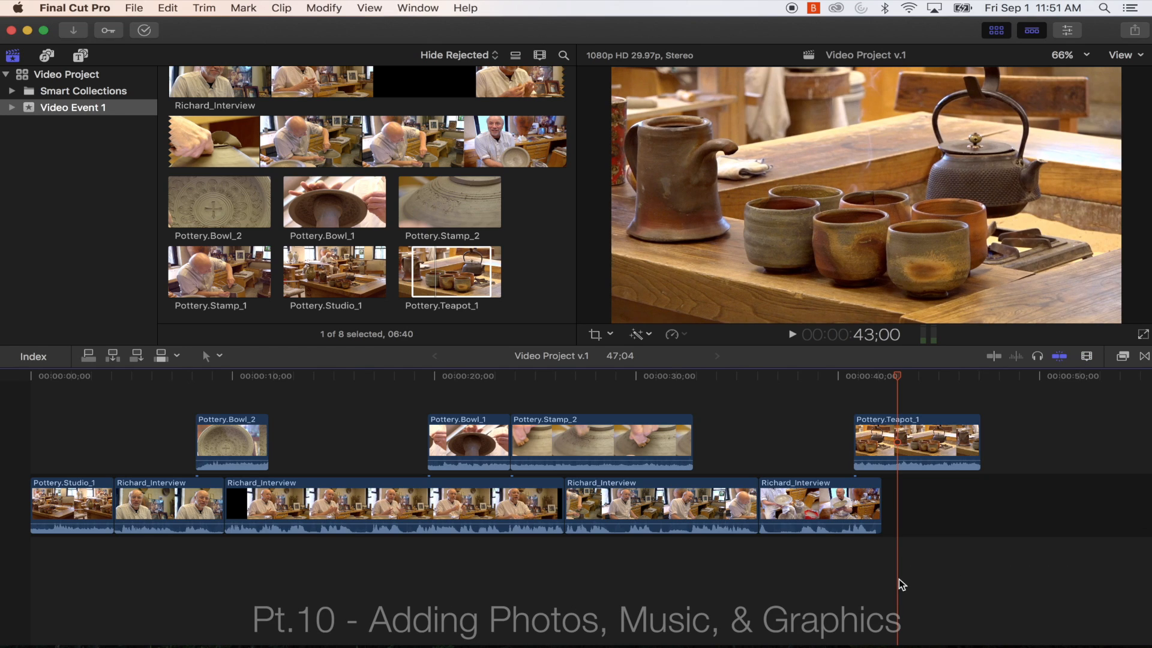
Import SJU_Road.jpg from the Photos folder in Media Assets into Video Event 1, copying it to the library.
{"action": "right_click", "coordinate": [543, 258]}
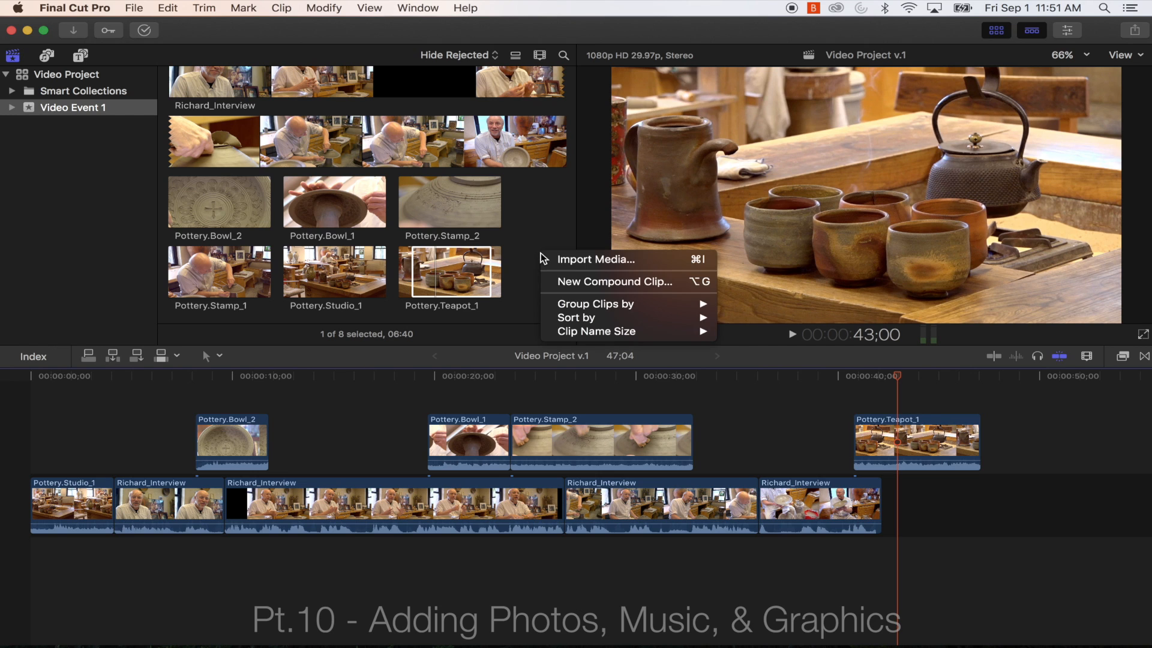
{"action": "left_click", "coordinate": [580, 262]}
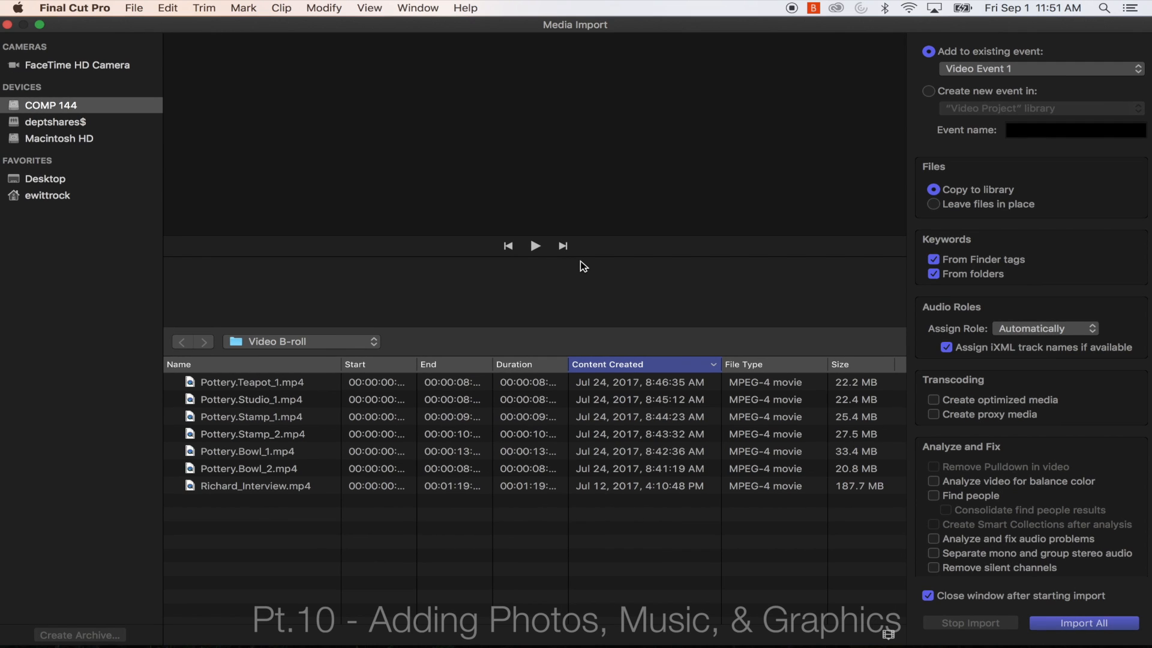
{"action": "left_click", "coordinate": [373, 342]}
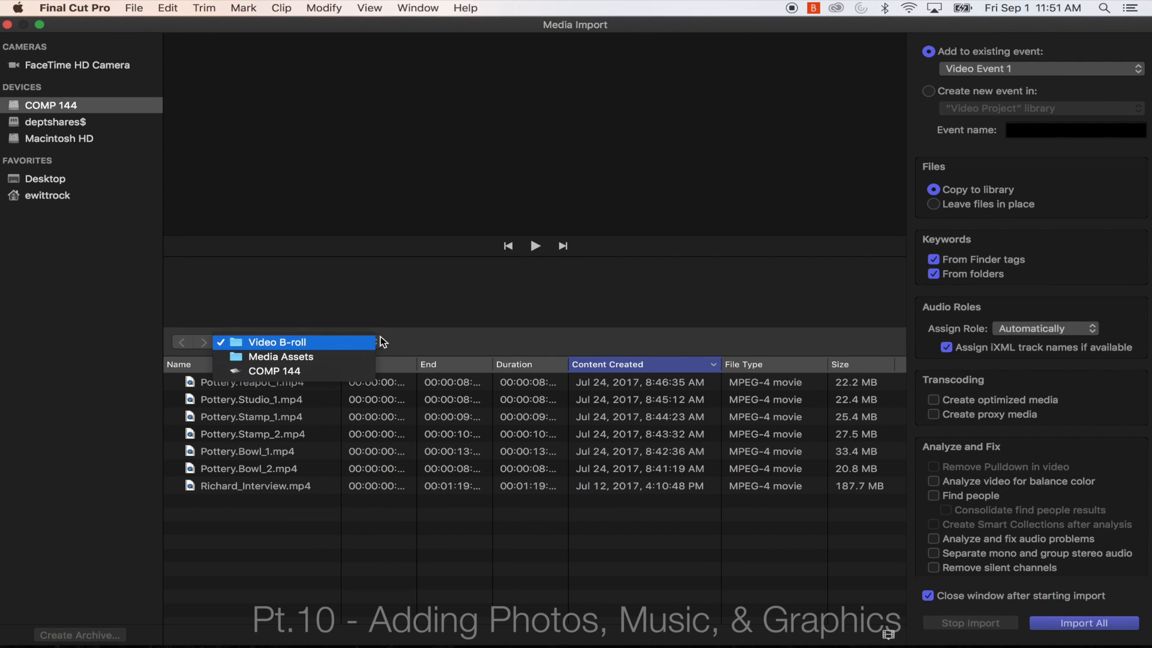
{"action": "left_click", "coordinate": [288, 356]}
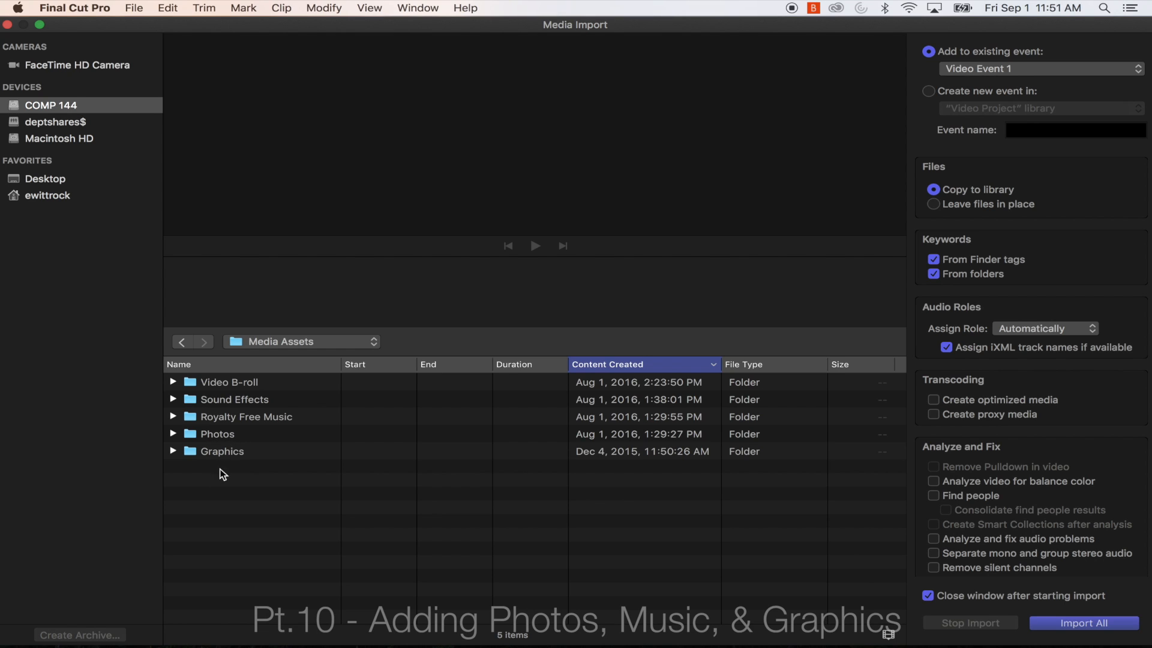
{"action": "double_click", "coordinate": [216, 435]}
{"action": "left_click", "coordinate": [223, 389]}
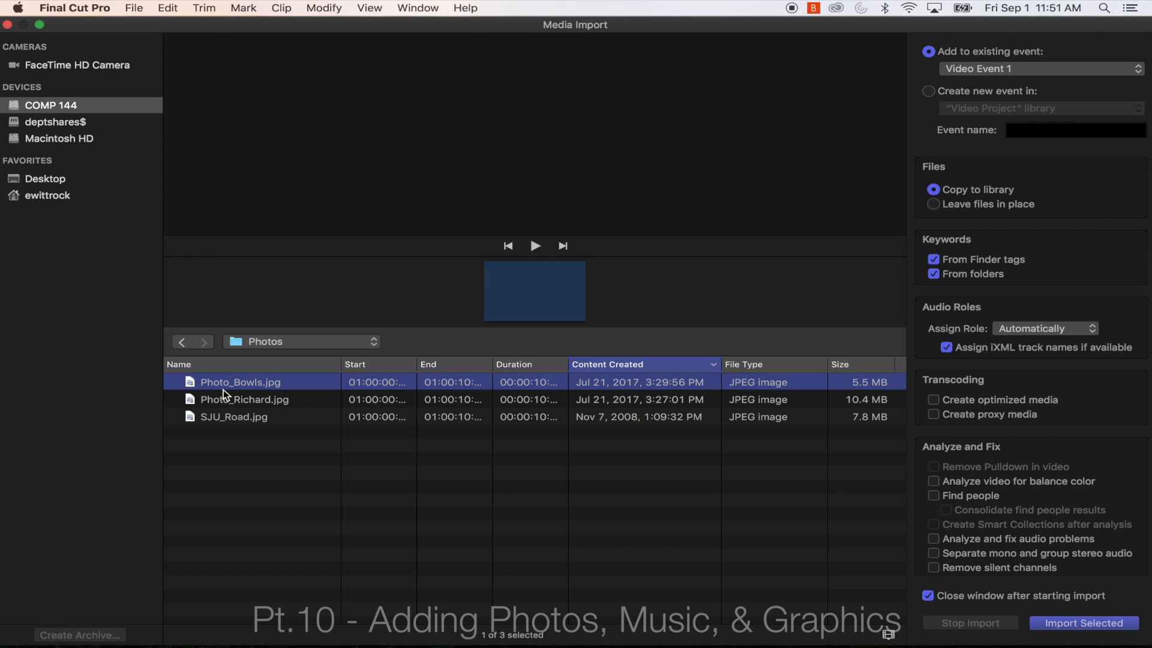
{"action": "left_click", "coordinate": [222, 398]}
{"action": "left_click", "coordinate": [211, 419]}
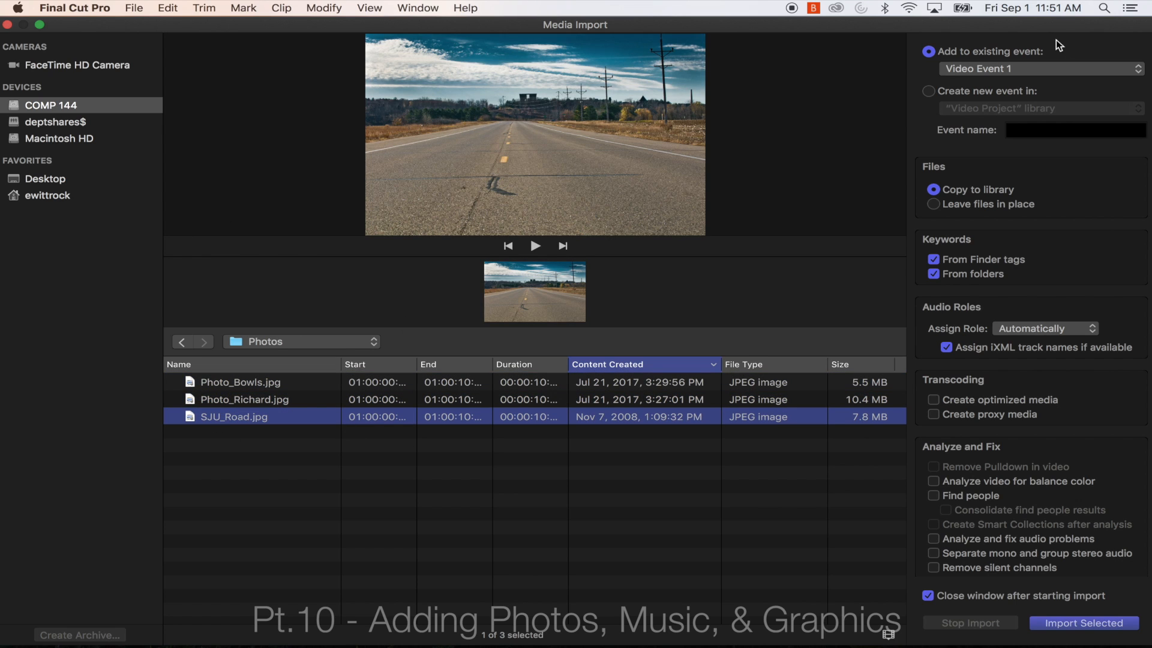
{"action": "left_click", "coordinate": [1086, 624]}
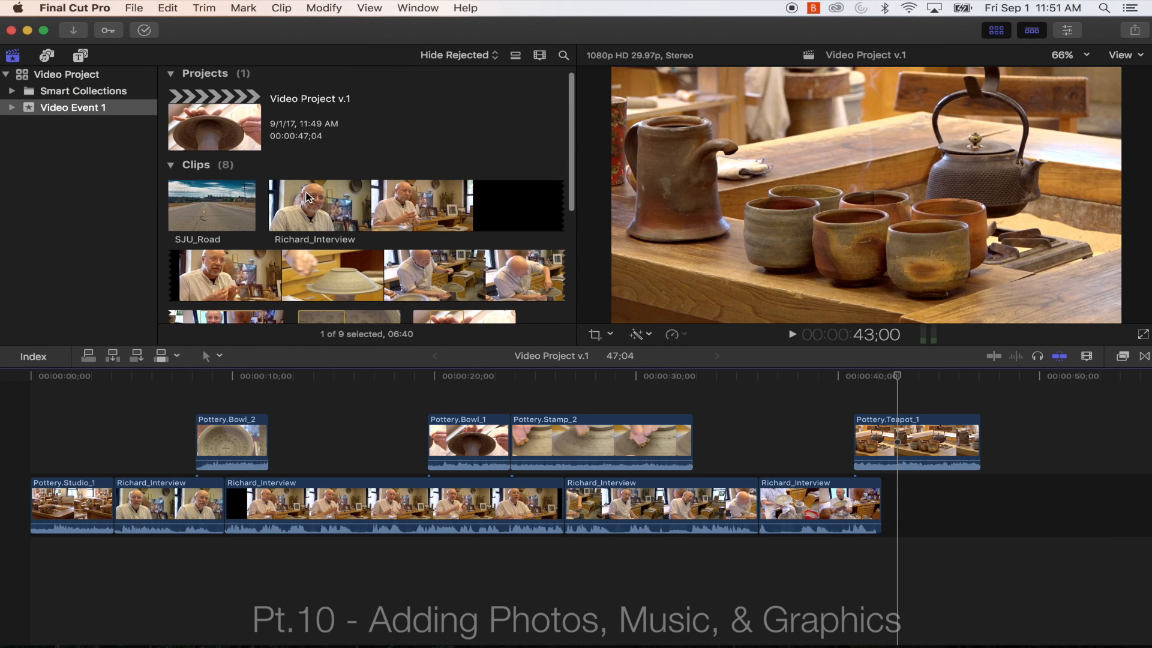
Import the CSBSJUHoriz_WhiteLetters graphic from the Graphics folder in Media Assets into Video Event 1.
{"action": "left_click", "coordinate": [203, 205]}
{"action": "scroll", "coordinate": [441, 277], "scroll_direction": "down", "scroll_amount": 1}
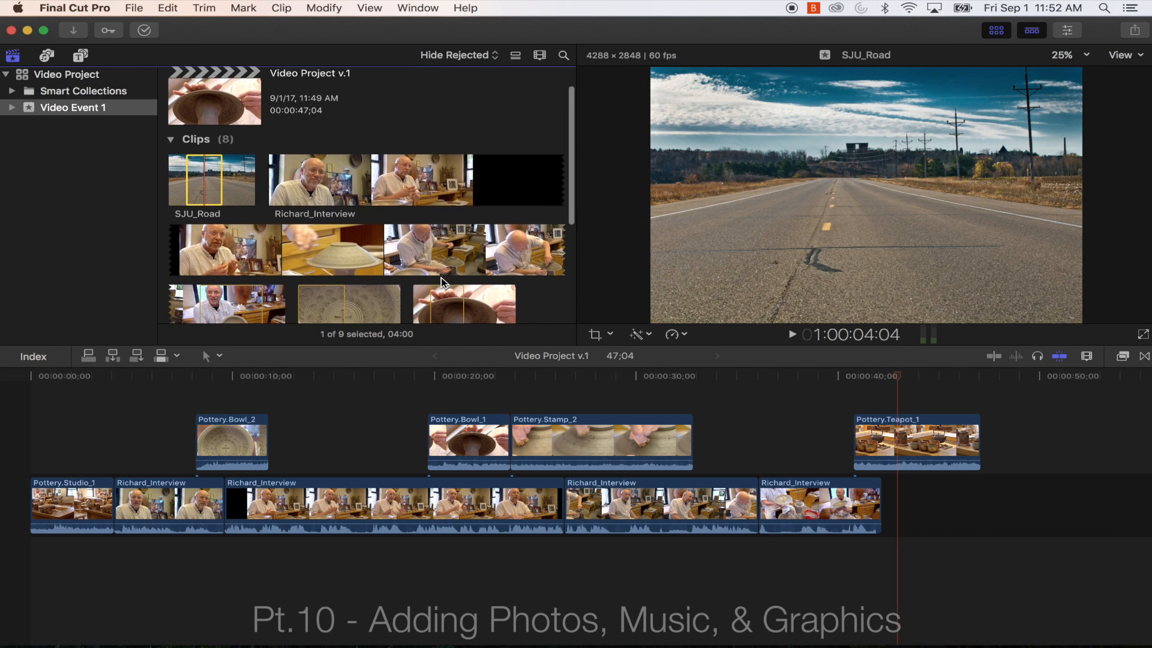
{"action": "right_click", "coordinate": [534, 298]}
{"action": "left_click", "coordinate": [569, 310]}
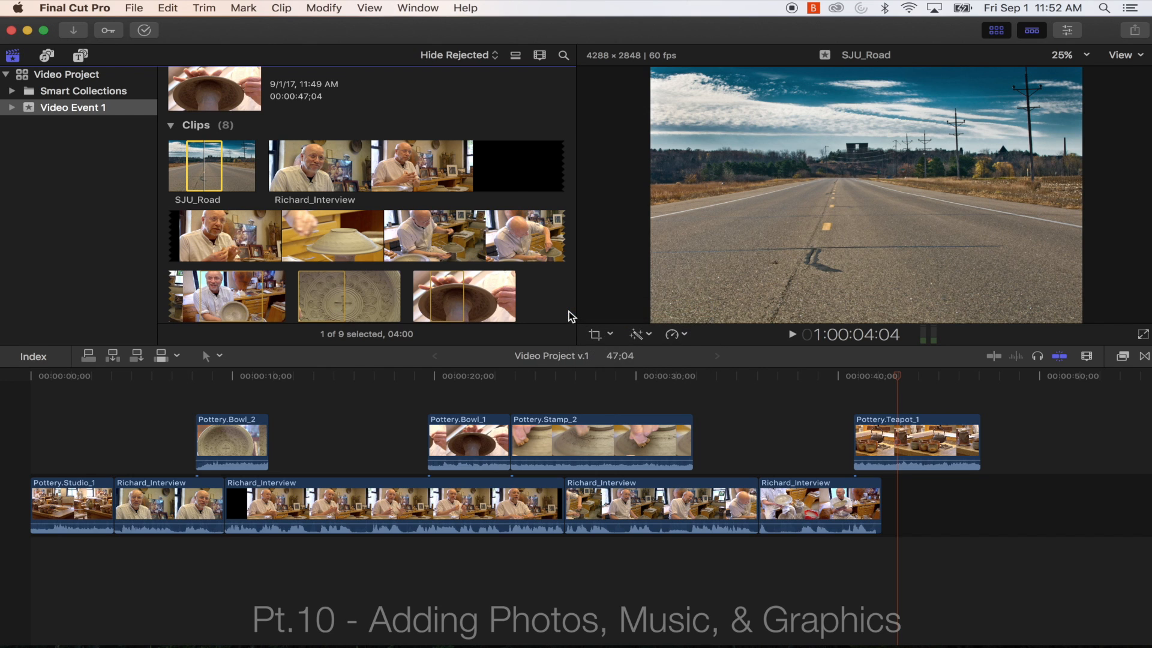
{"action": "left_click", "coordinate": [183, 342]}
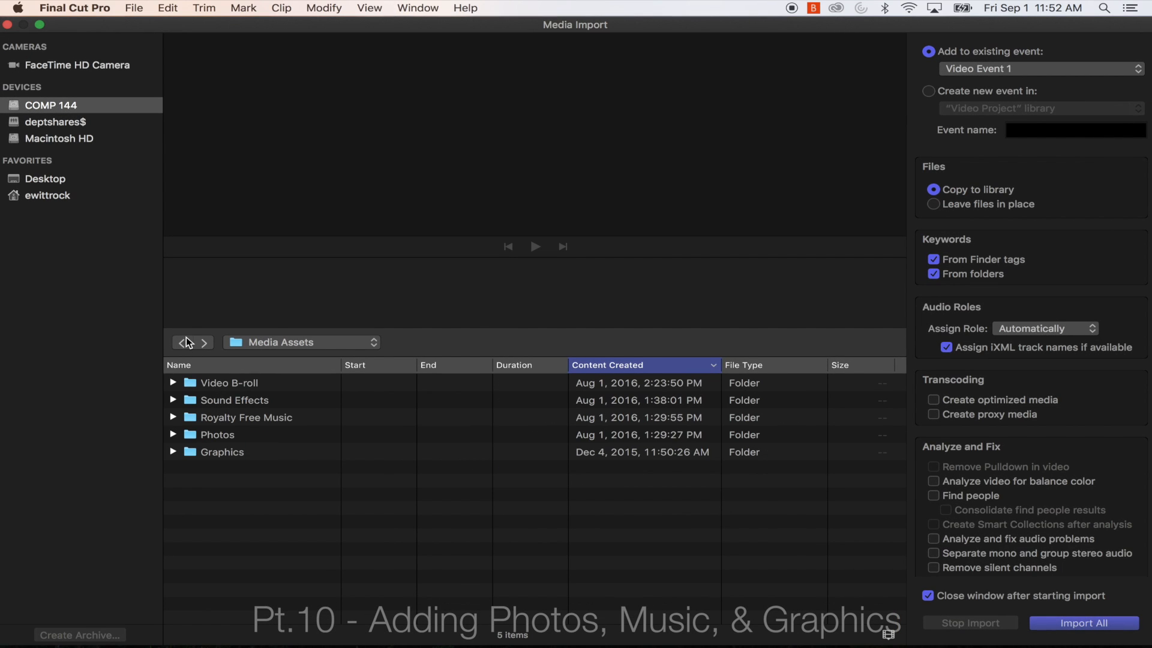
{"action": "double_click", "coordinate": [215, 451]}
{"action": "left_click", "coordinate": [239, 434]}
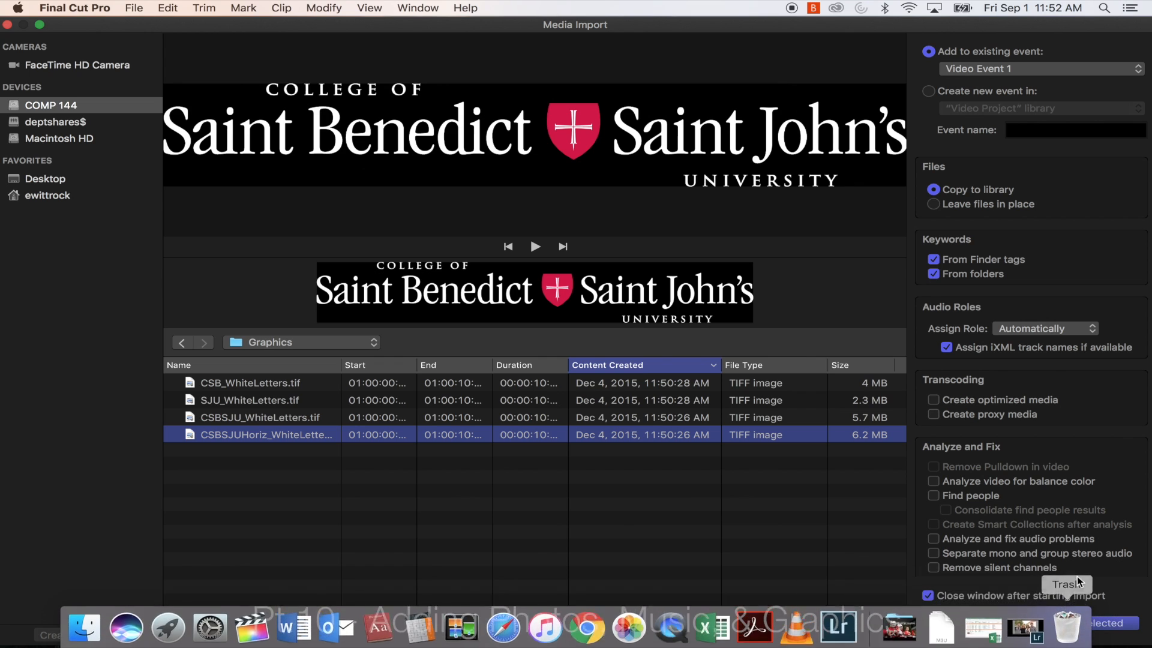
{"action": "left_click", "coordinate": [1117, 627]}
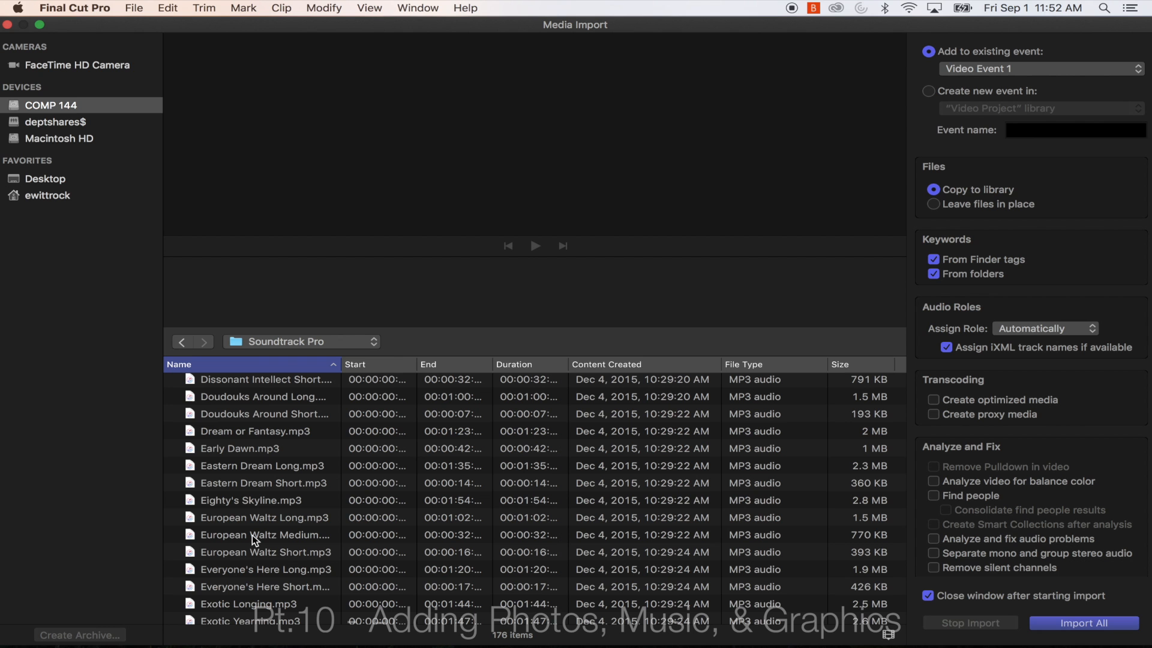
Preview Gentle Family Long.mp3 in the Soundtrack Pro folder and import it into Video Event 1.
{"action": "scroll", "coordinate": [252, 535], "scroll_direction": "down", "scroll_amount": 5}
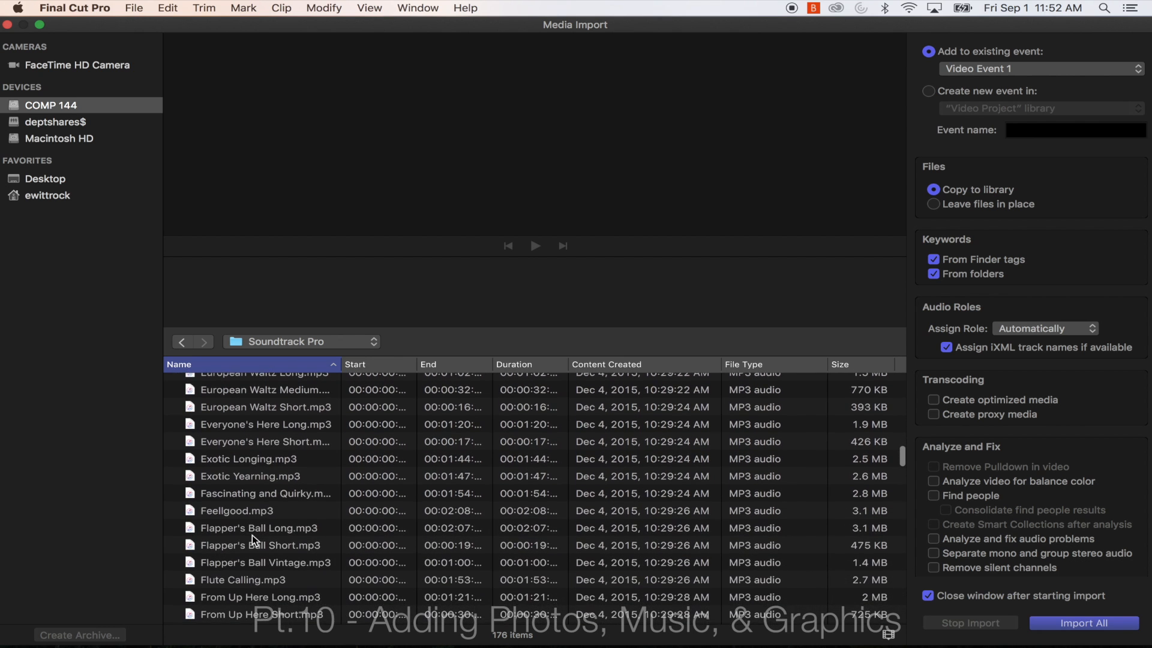
{"action": "scroll", "coordinate": [252, 534], "scroll_direction": "down", "scroll_amount": 1}
{"action": "left_click", "coordinate": [240, 510]}
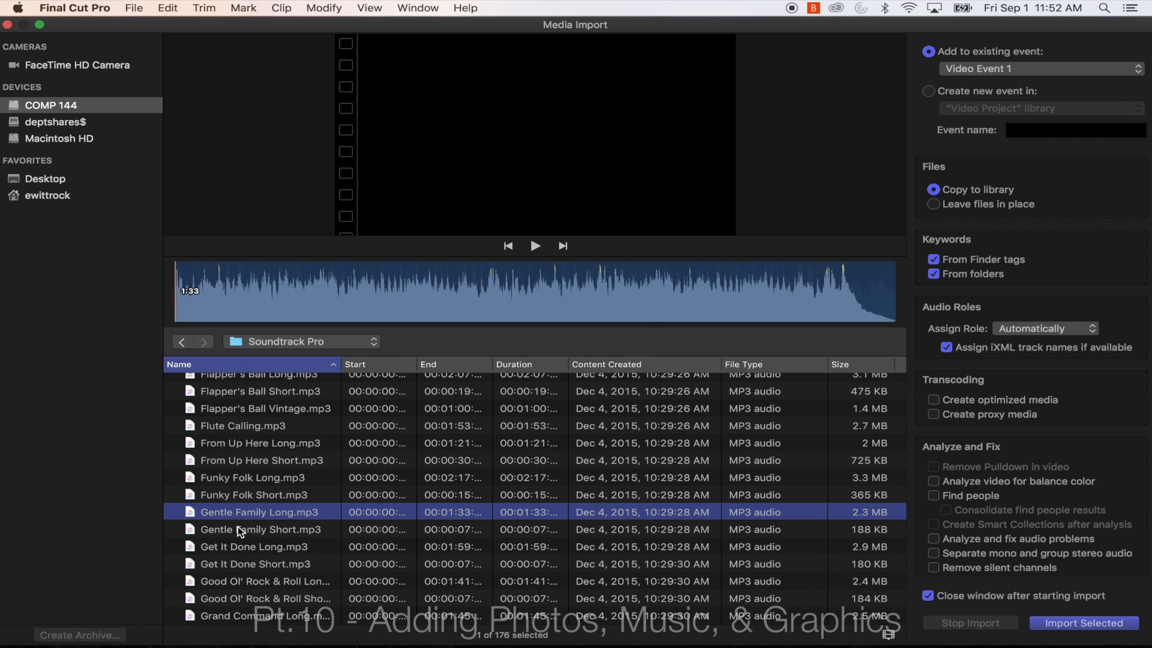
{"action": "key", "text": "space"}
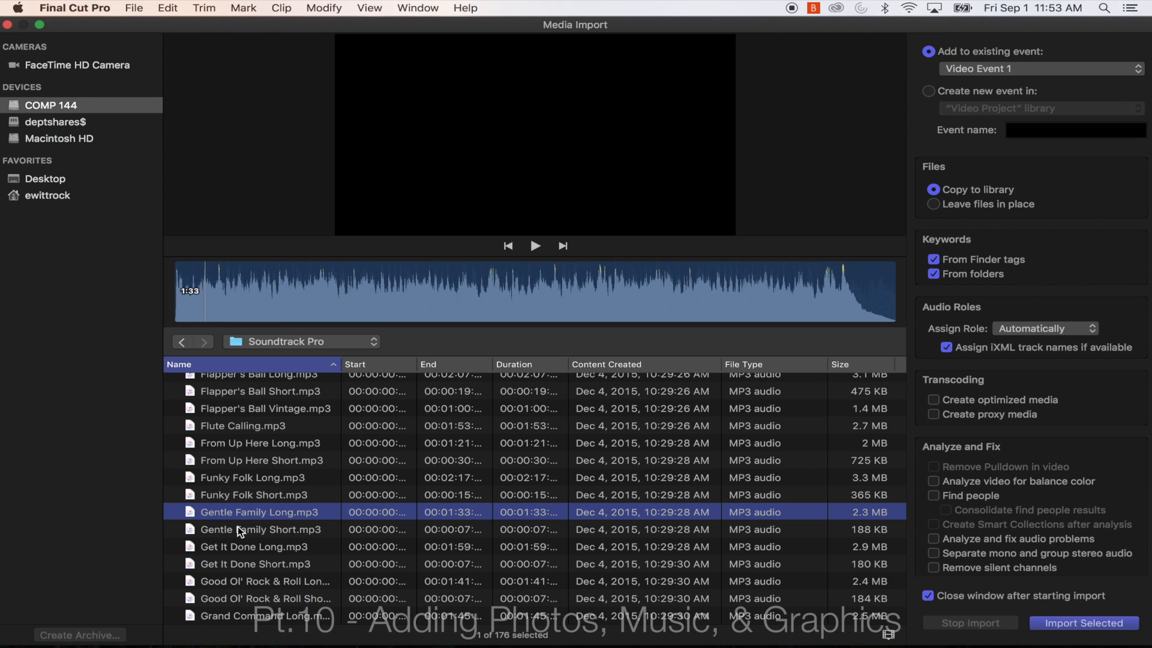
{"action": "left_click", "coordinate": [246, 530]}
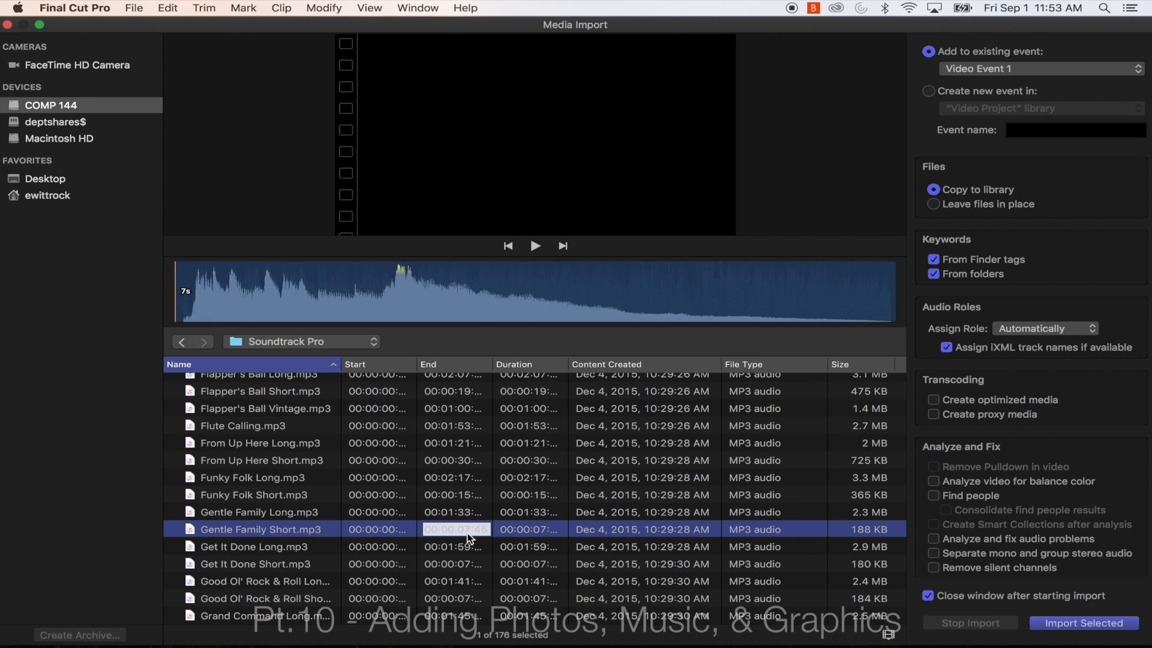
{"action": "left_click", "coordinate": [243, 514]}
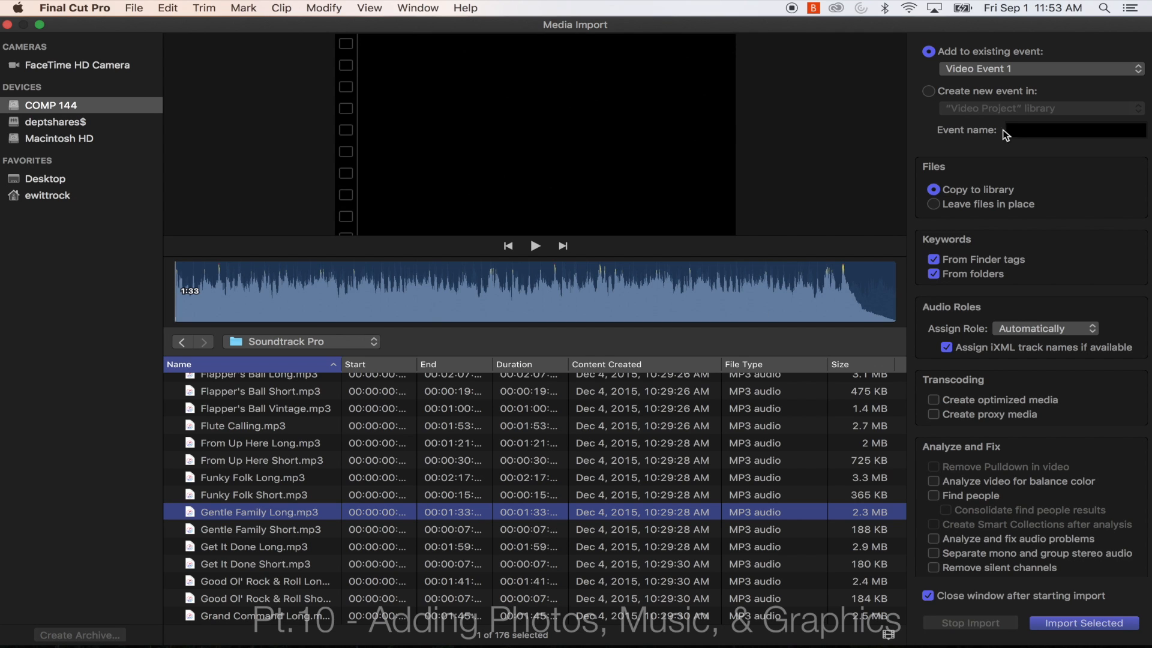
{"action": "left_click", "coordinate": [1080, 624]}
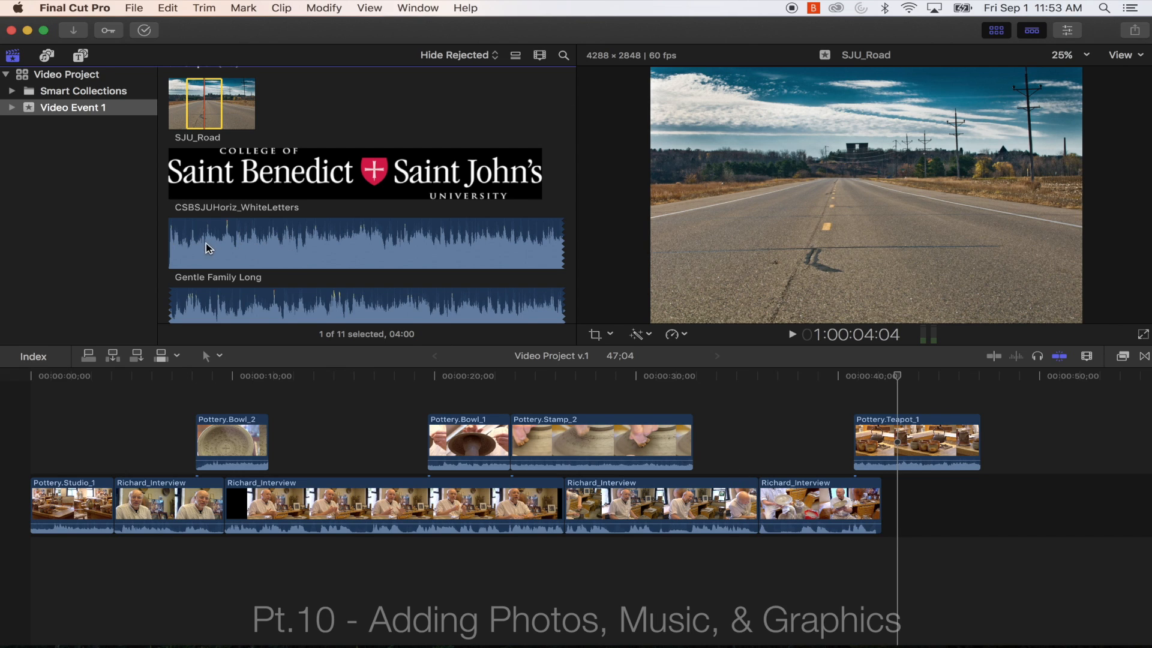
Set the browser's filmstrip duration to All so each clip shows as a single thumbnail, and look through the event's clips.
{"action": "scroll", "coordinate": [207, 248], "scroll_direction": "down", "scroll_amount": 4}
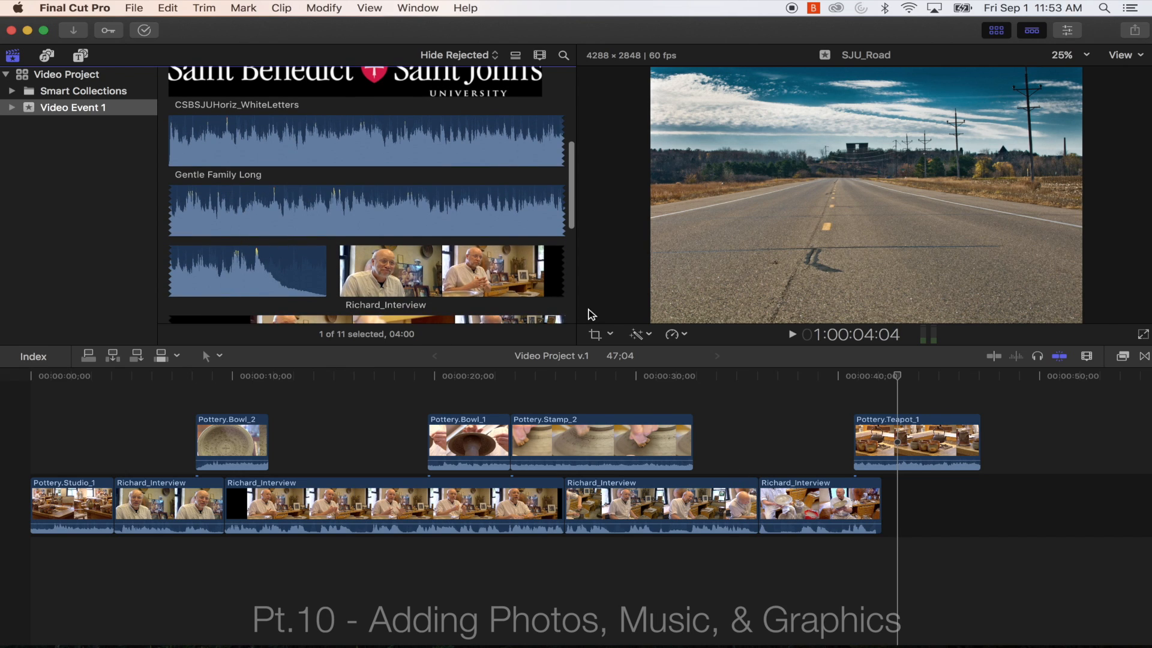
{"action": "left_click", "coordinate": [539, 54]}
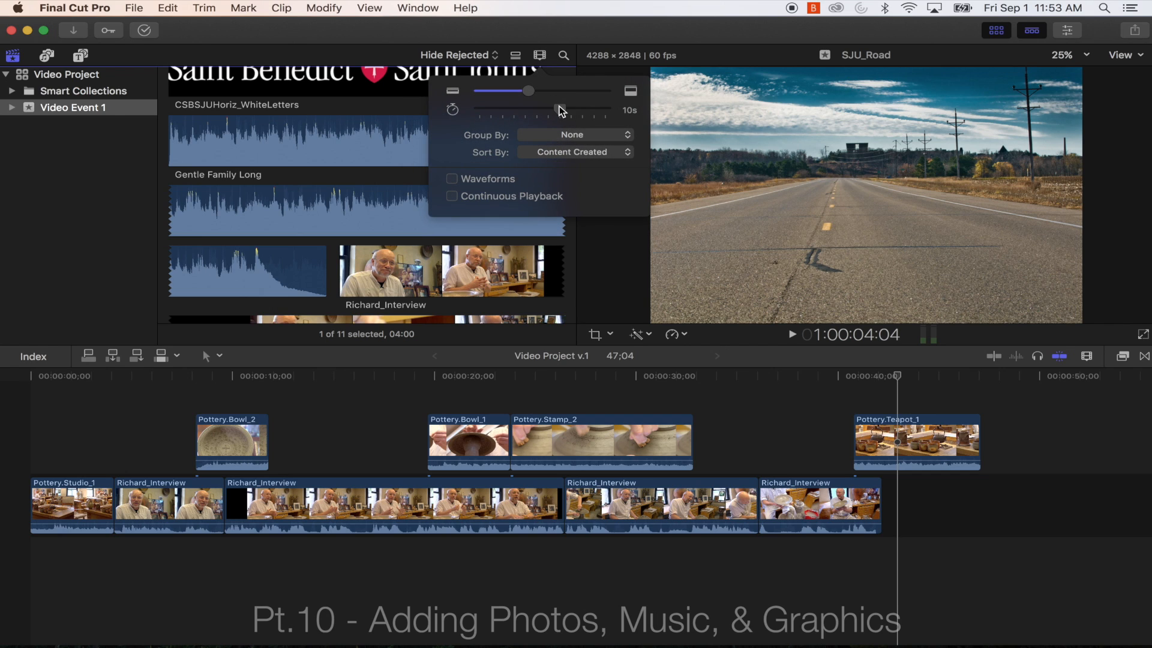
{"action": "left_click_drag", "start_coordinate": [558, 108], "coordinate": [465, 107]}
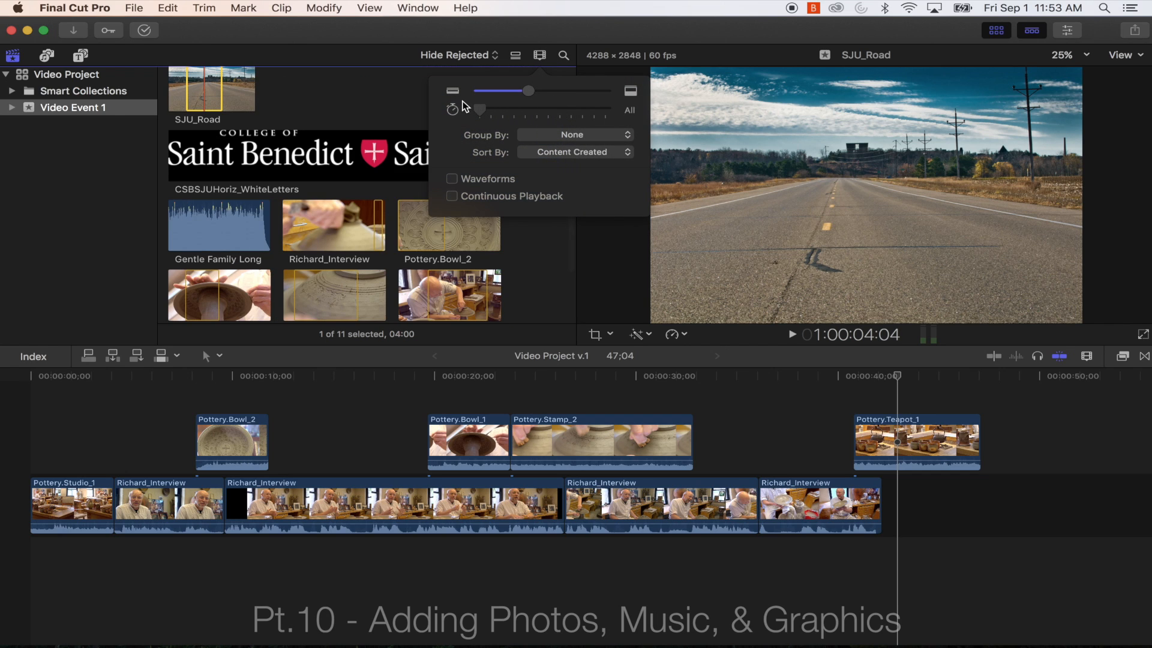
{"action": "left_click", "coordinate": [390, 107]}
{"action": "scroll", "coordinate": [257, 195], "scroll_direction": "up", "scroll_amount": 4}
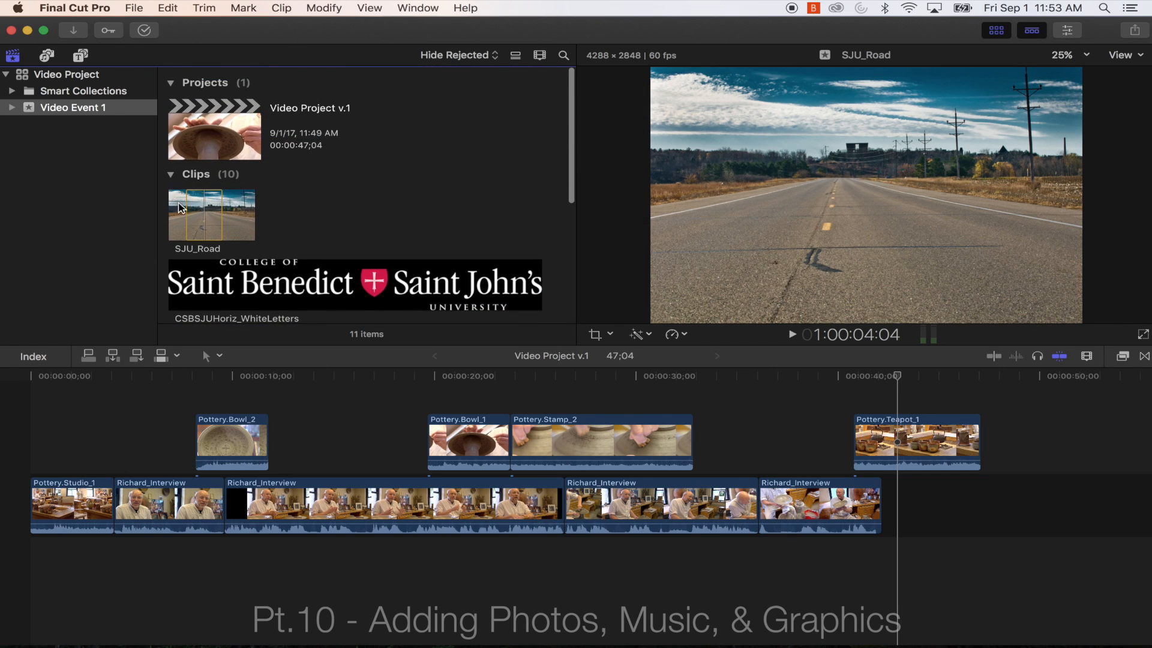
{"action": "scroll", "coordinate": [267, 204], "scroll_direction": "down", "scroll_amount": 3}
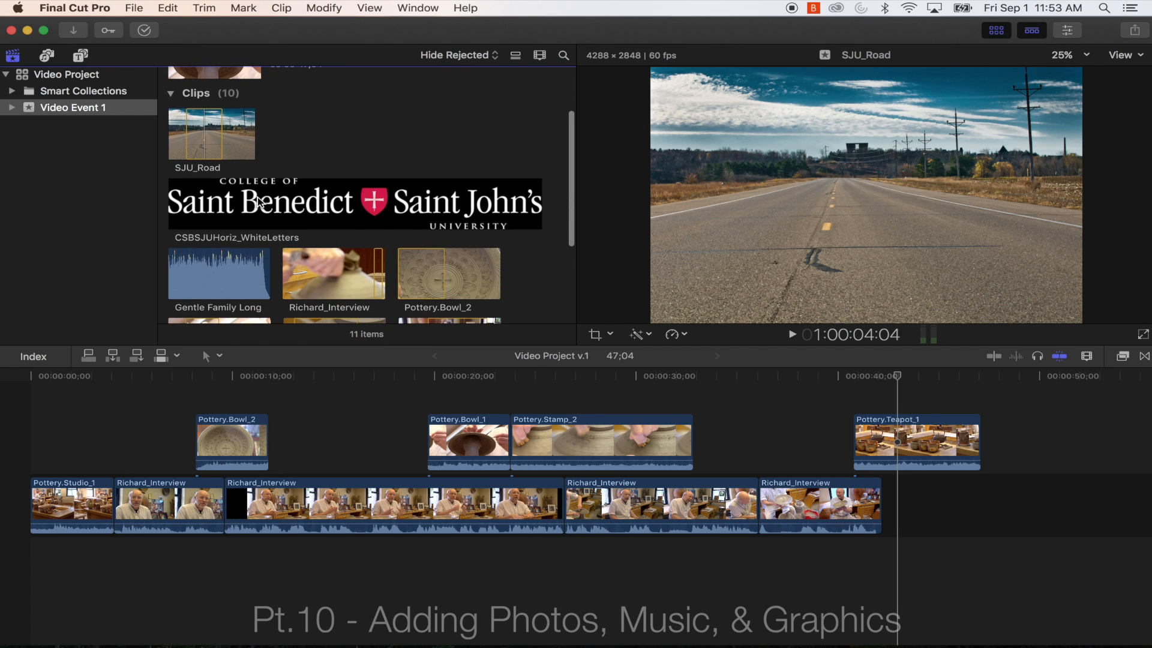
{"action": "scroll", "coordinate": [408, 218], "scroll_direction": "down", "scroll_amount": 2}
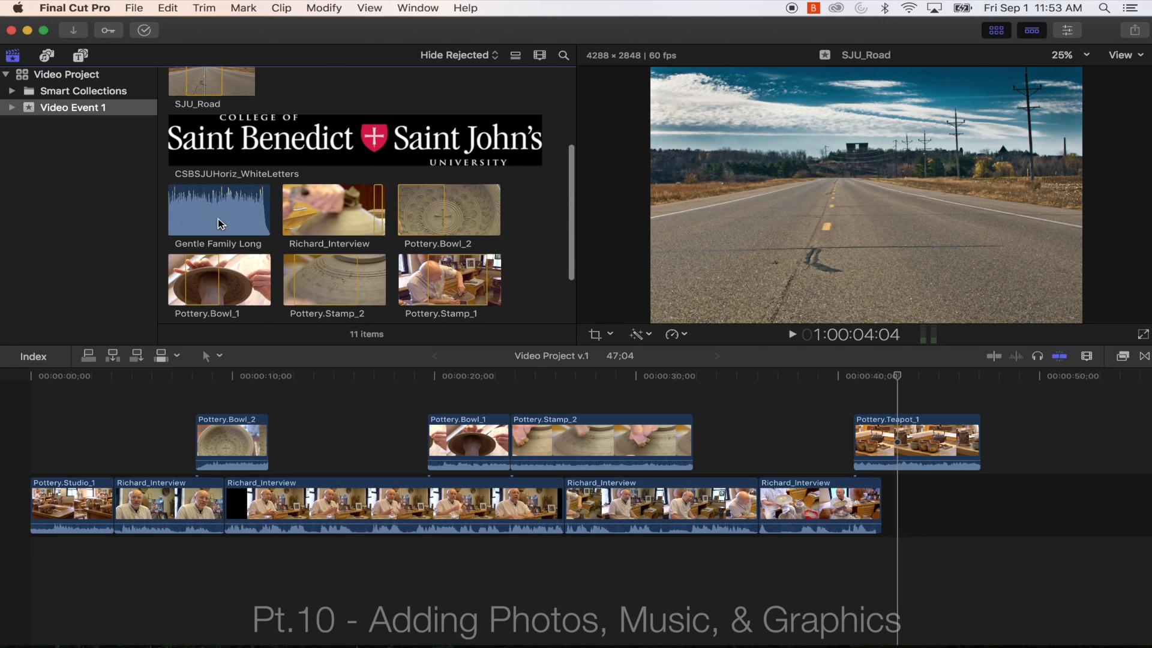
{"action": "scroll", "coordinate": [321, 218], "scroll_direction": "down", "scroll_amount": 3}
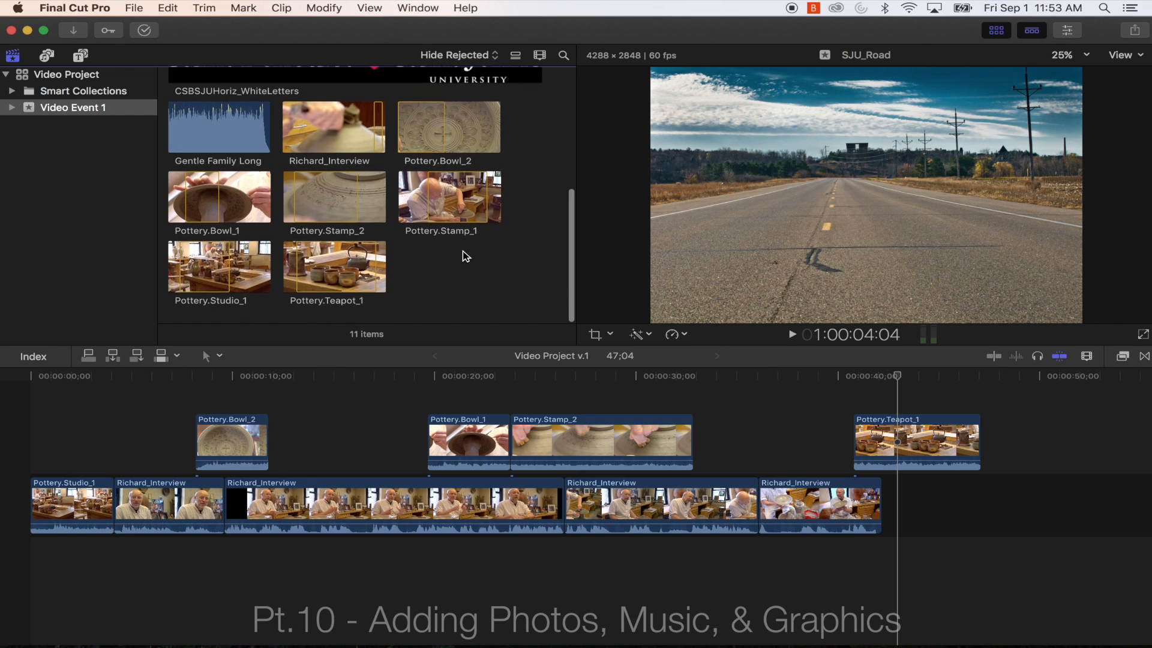
Connect the SJU_Road photo above Pottery.Studio_1 at the start of the timeline and trim it to about 2 seconds.
{"action": "scroll", "coordinate": [443, 288], "scroll_direction": "up", "scroll_amount": 8}
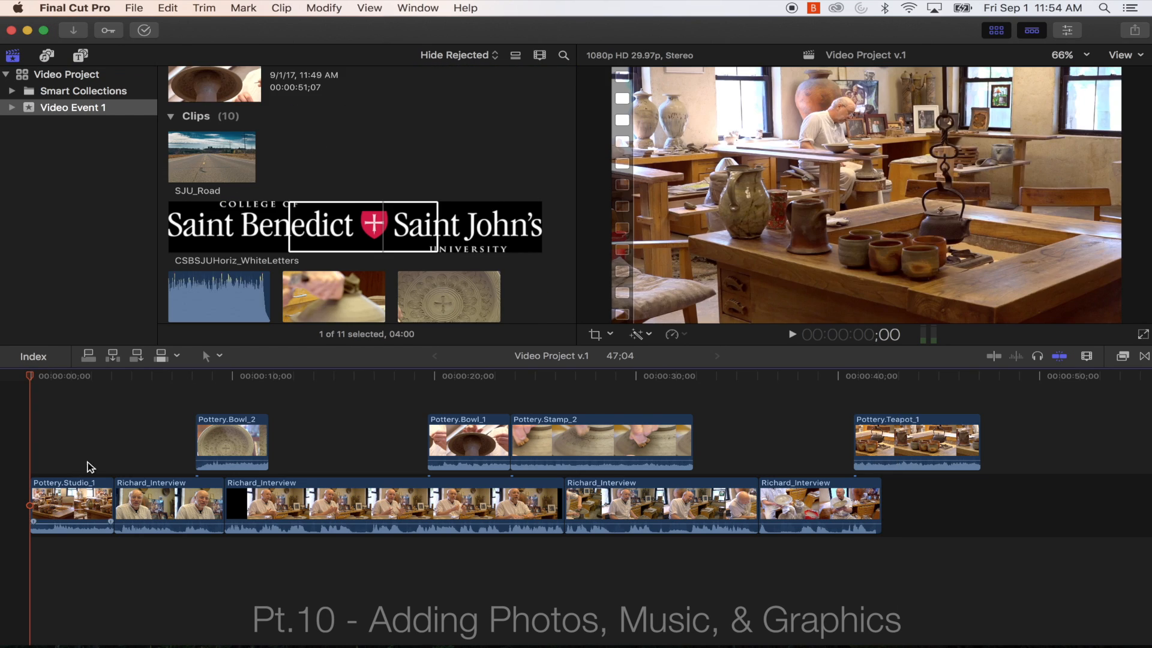
{"action": "left_click", "coordinate": [199, 163]}
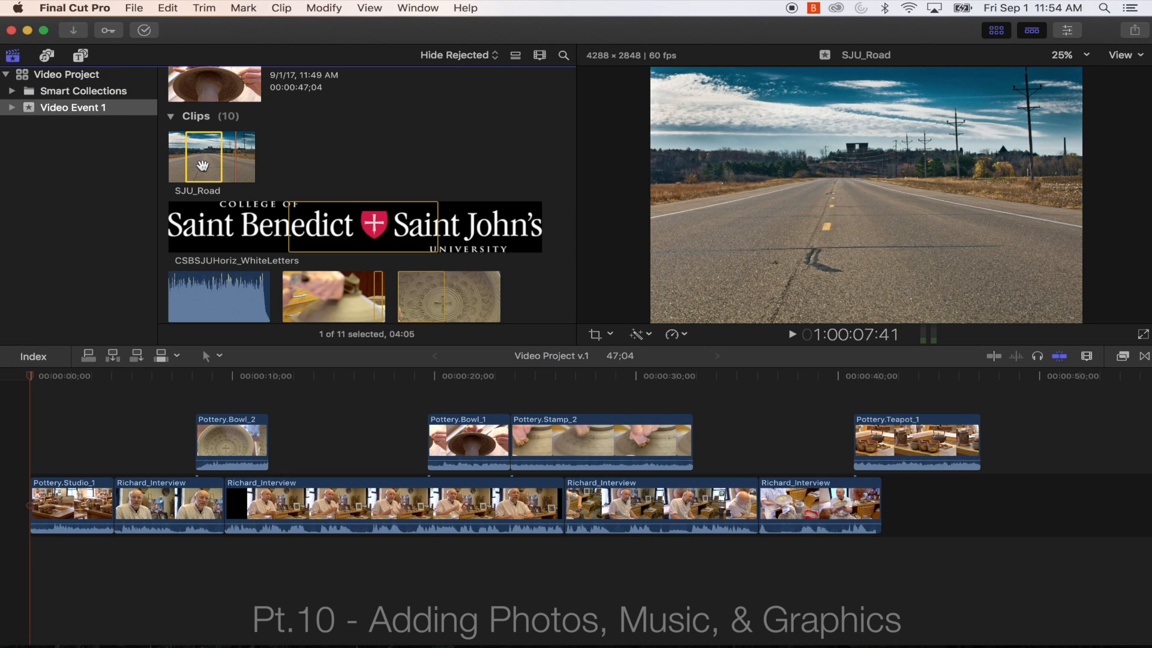
{"action": "left_click_drag", "start_coordinate": [202, 166], "coordinate": [33, 446]}
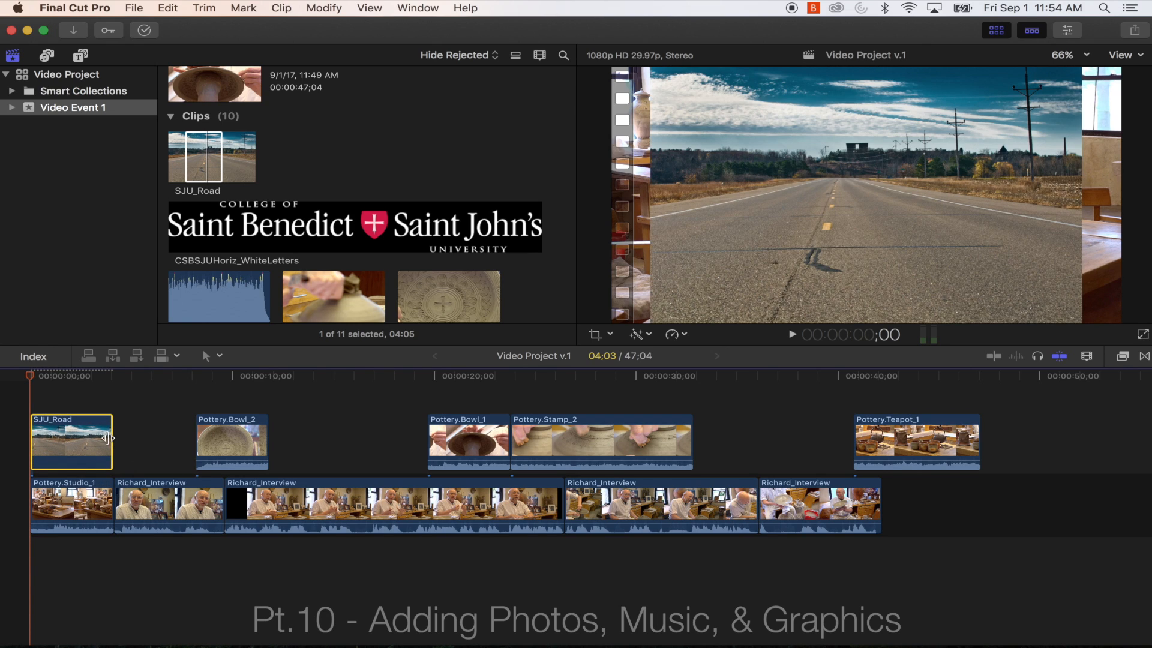
{"action": "left_click_drag", "start_coordinate": [112, 441], "coordinate": [69, 439]}
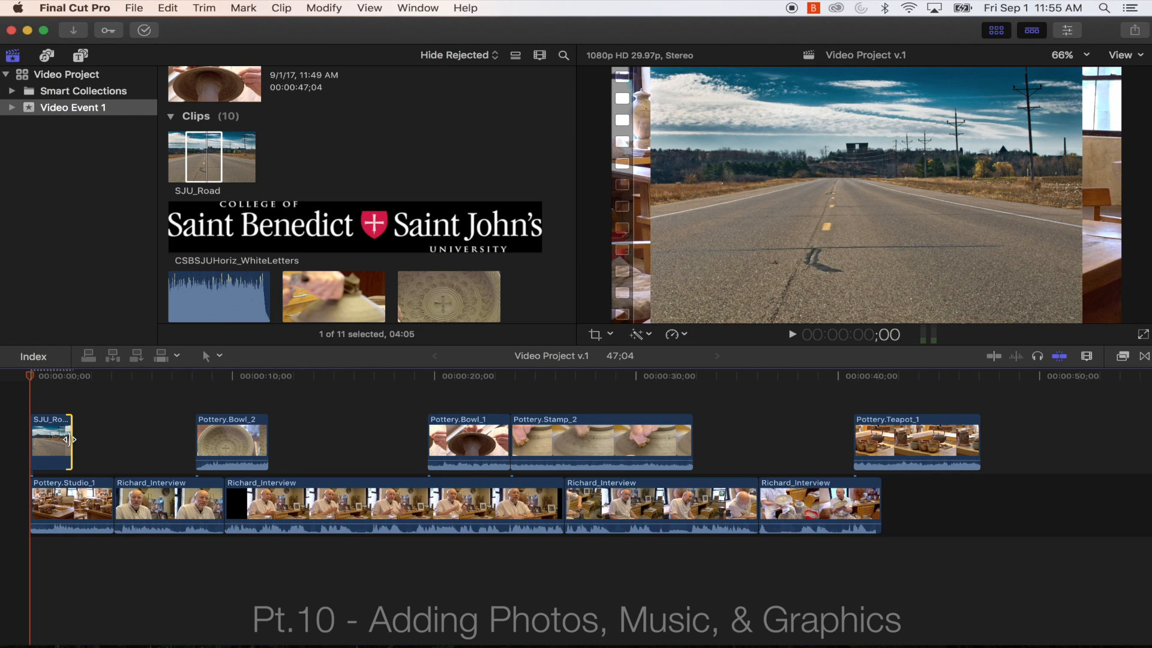
Connect the CSBSJUHoriz_WhiteLetters logo above the SJU_Road photo and trim its end to match the photo's.
{"action": "left_click", "coordinate": [285, 234]}
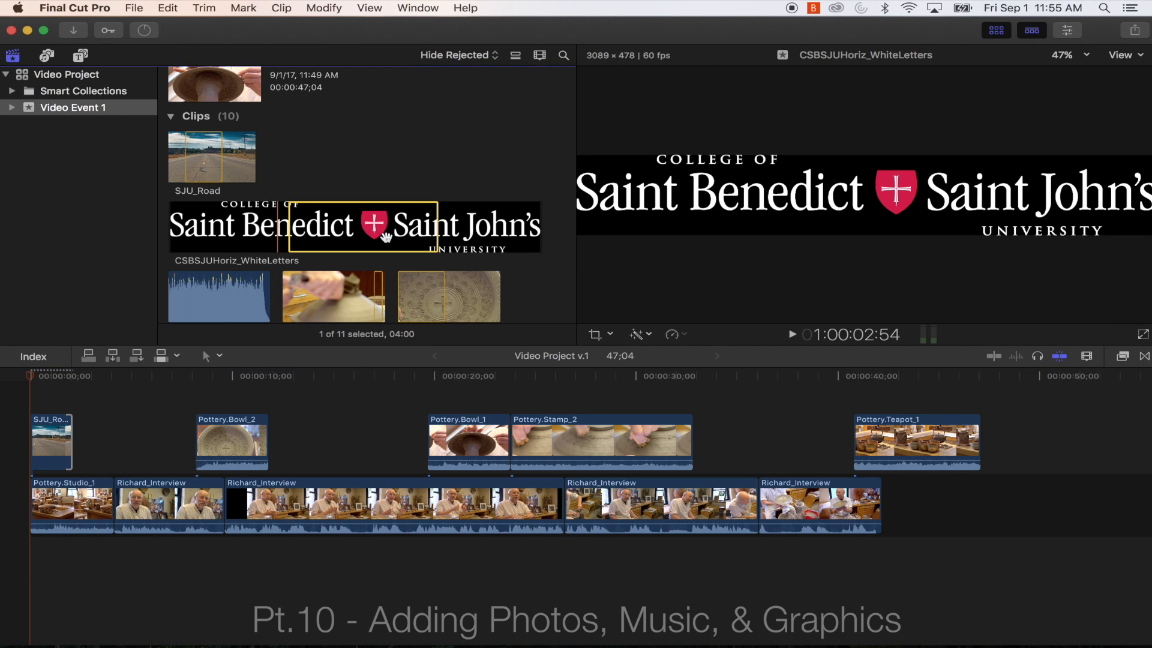
{"action": "left_click_drag", "start_coordinate": [361, 225], "coordinate": [72, 412]}
{"action": "left_click", "coordinate": [48, 376]}
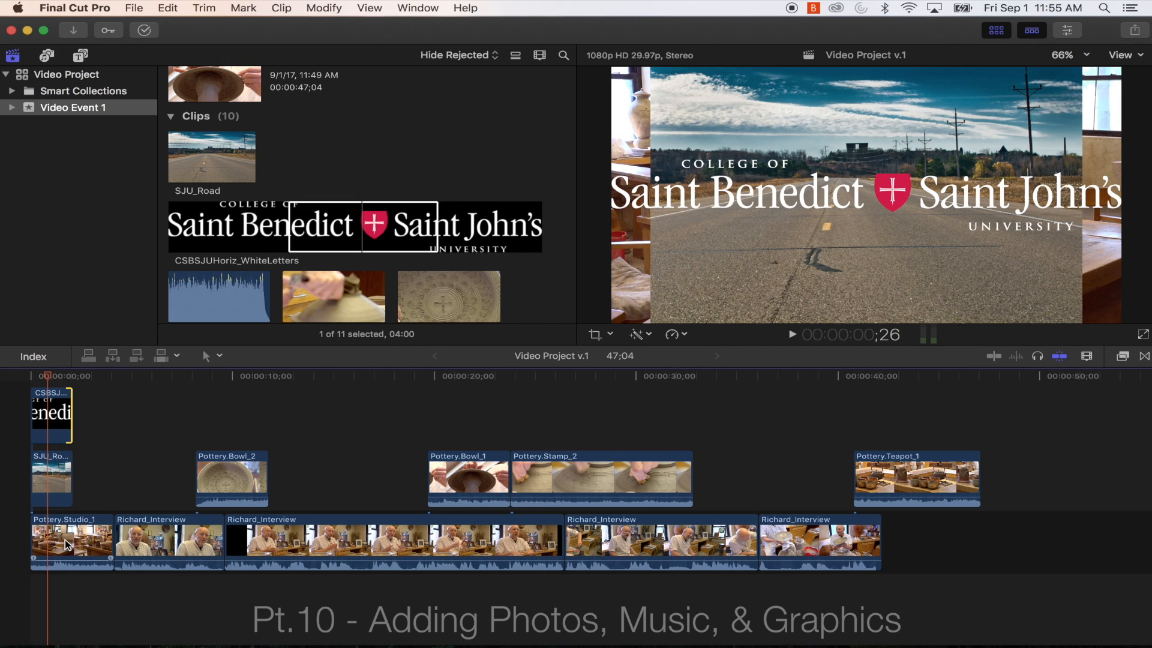
Connect Gentle Family Long beneath the storyline from the start and trim its end to shortly after the Pottery.Teapot_1 clip.
{"action": "scroll", "coordinate": [510, 232], "scroll_direction": "down", "scroll_amount": 2}
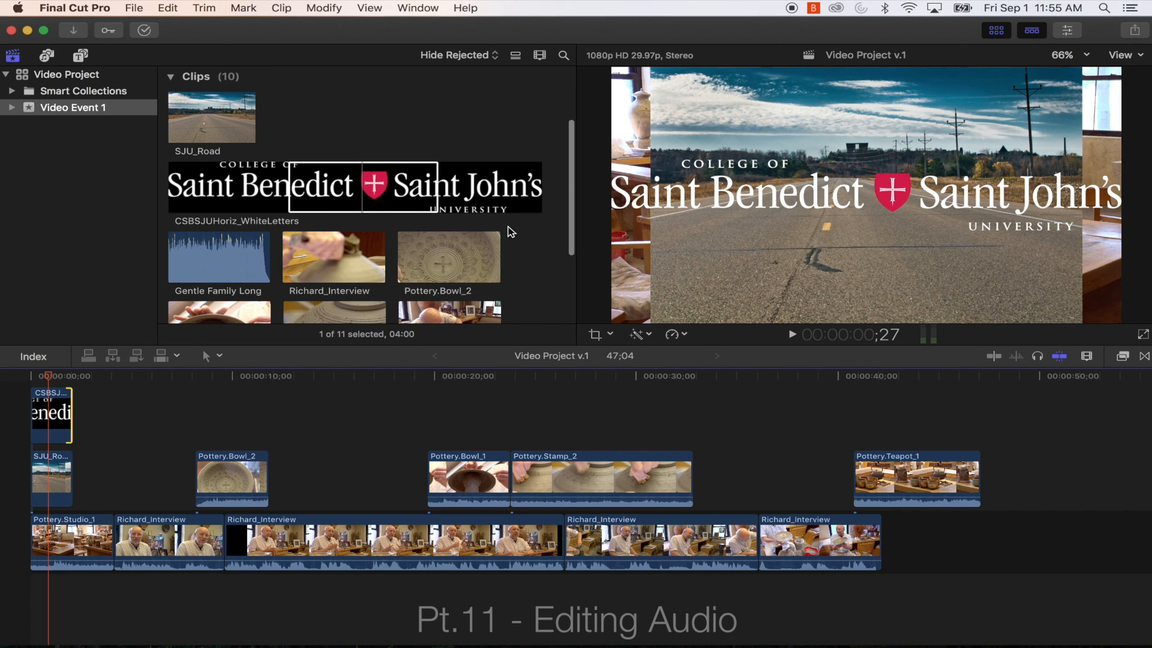
{"action": "left_click", "coordinate": [204, 267]}
{"action": "left_click_drag", "start_coordinate": [213, 256], "coordinate": [26, 609]}
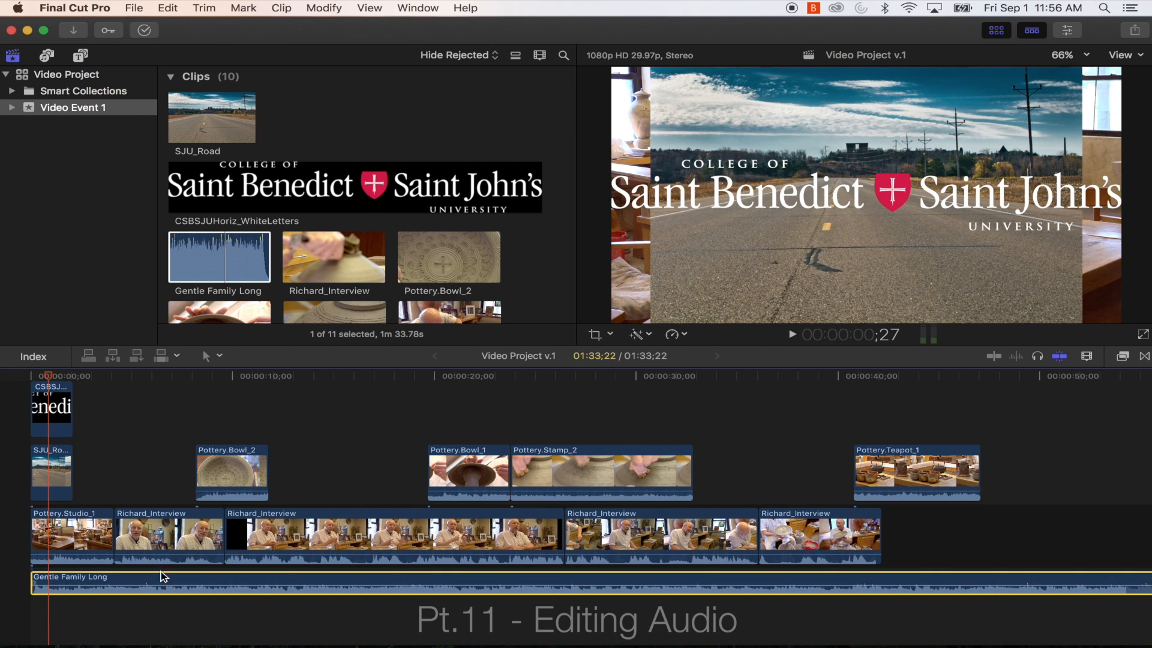
{"action": "scroll", "coordinate": [537, 603], "scroll_direction": "right", "scroll_amount": 10}
{"action": "scroll", "coordinate": [539, 605], "scroll_direction": "right", "scroll_amount": 20}
{"action": "left_click_drag", "start_coordinate": [853, 581], "coordinate": [54, 603]}
{"action": "scroll", "coordinate": [54, 603], "scroll_direction": "left", "scroll_amount": 12}
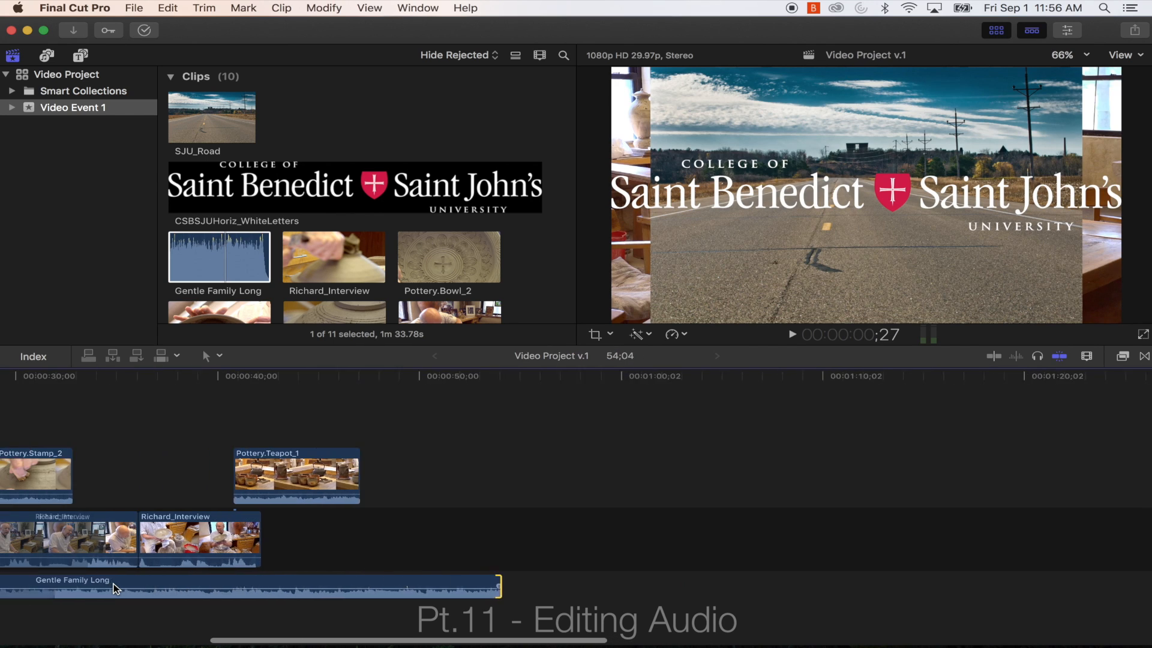
{"action": "scroll", "coordinate": [116, 588], "scroll_direction": "left", "scroll_amount": 3}
{"action": "left_click_drag", "start_coordinate": [618, 585], "coordinate": [504, 579]}
{"action": "scroll", "coordinate": [443, 537], "scroll_direction": "left", "scroll_amount": 15}
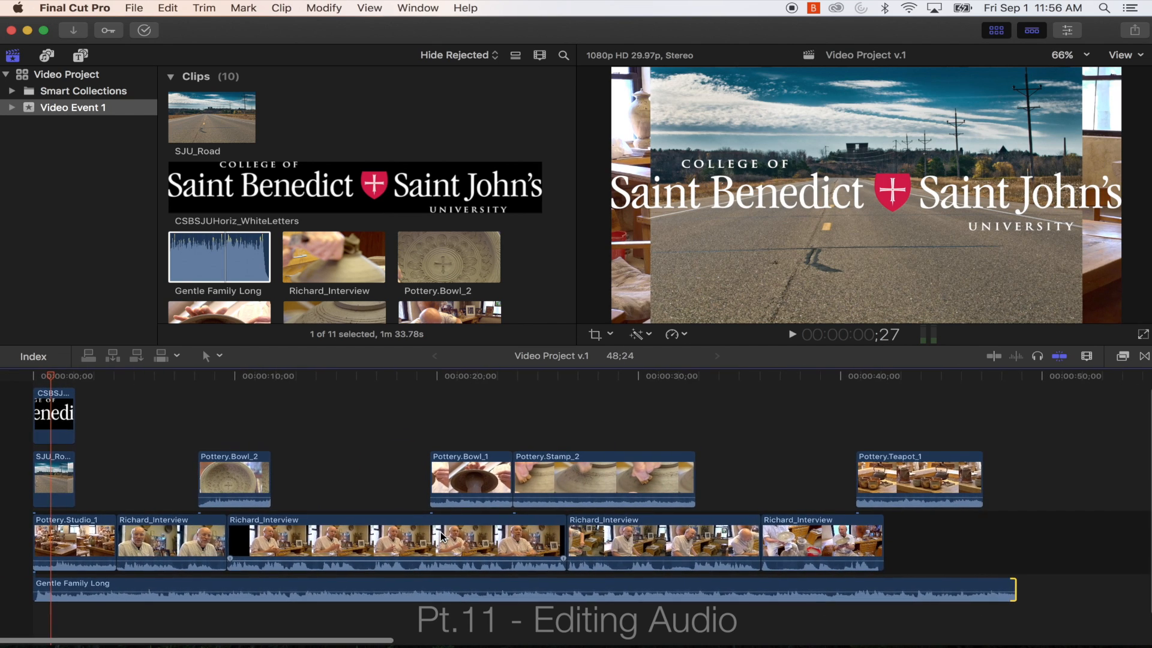
Play the timeline from the beginning through the first interview lines to check the music against the speech.
{"action": "mouse_move", "coordinate": [1026, 643]}
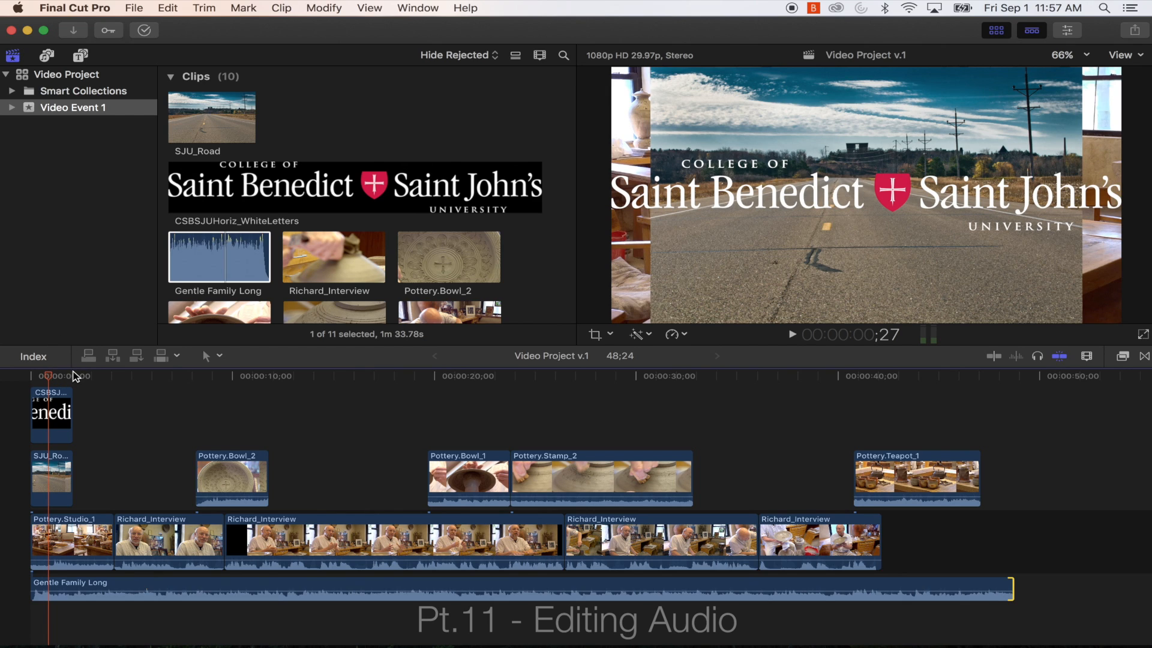
{"action": "key", "text": "XF86AudioLowerVolume"}
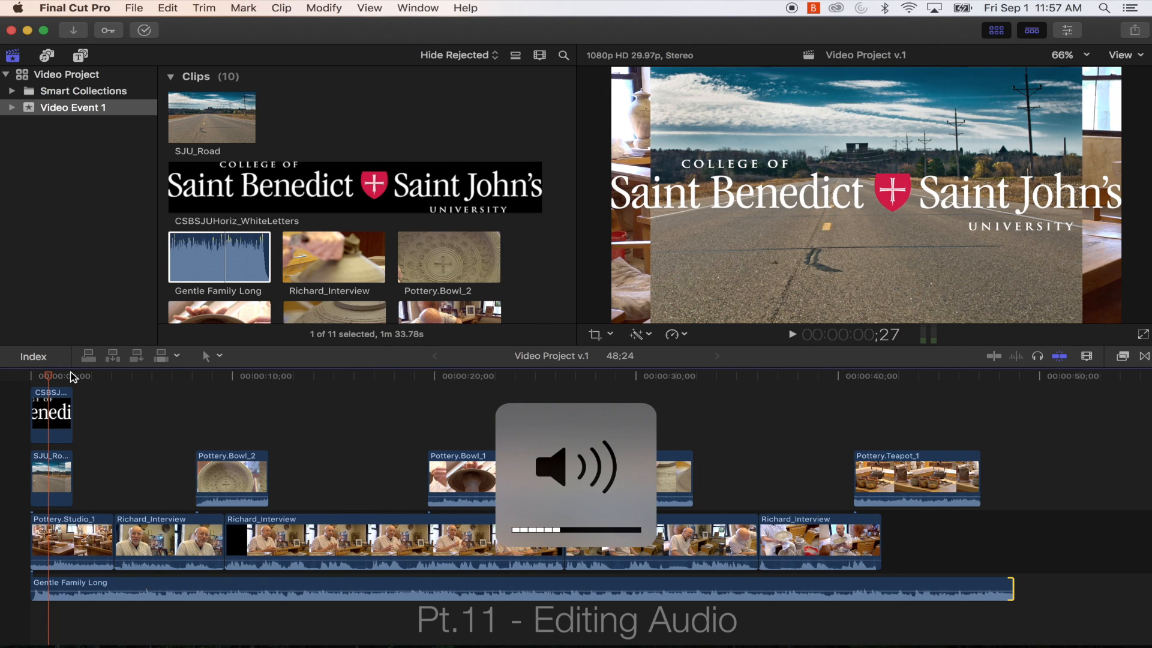
{"action": "left_click_drag", "start_coordinate": [65, 377], "coordinate": [2, 377]}
{"action": "key", "text": "space"}
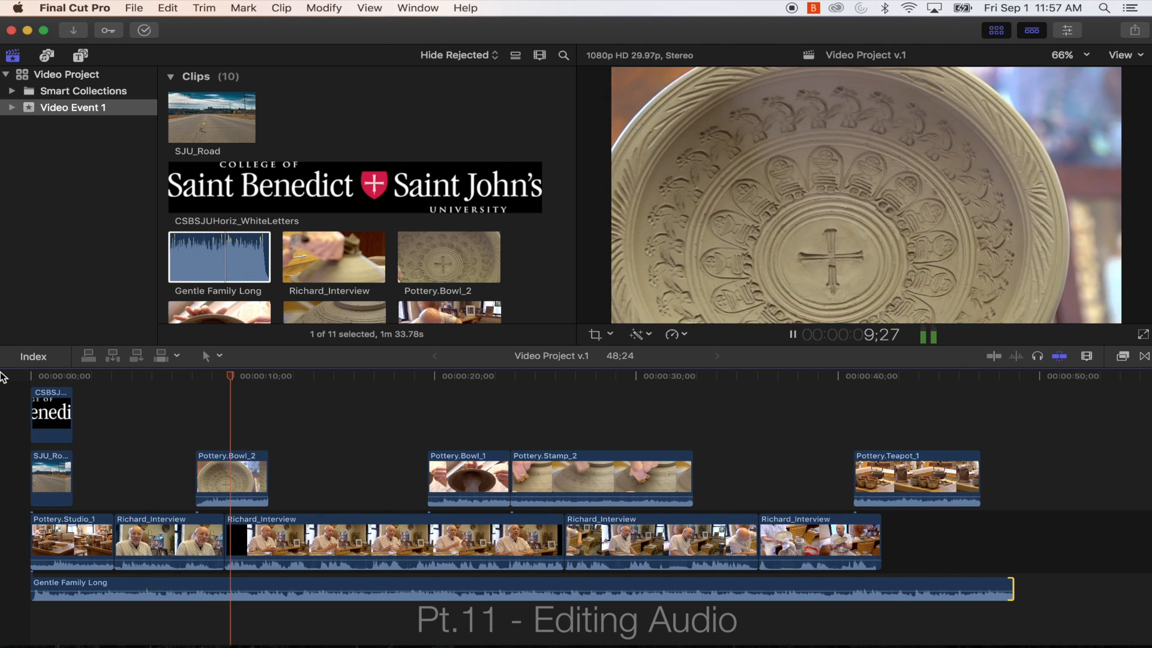
{"action": "key", "text": "space"}
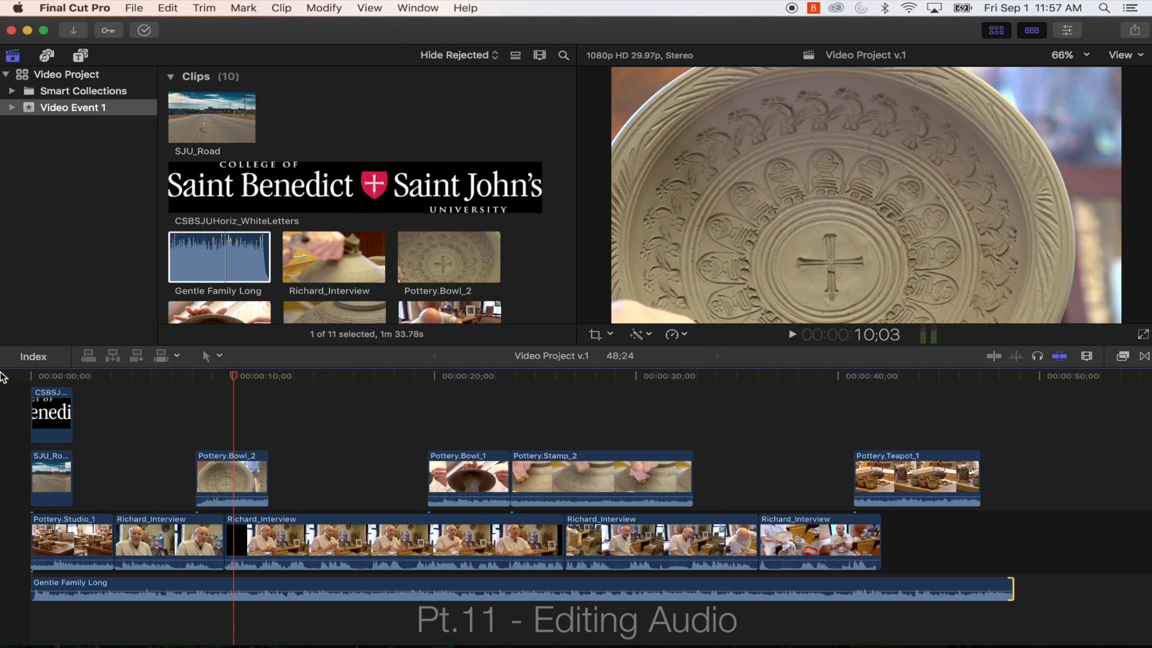
{"action": "left_click", "coordinate": [218, 357]}
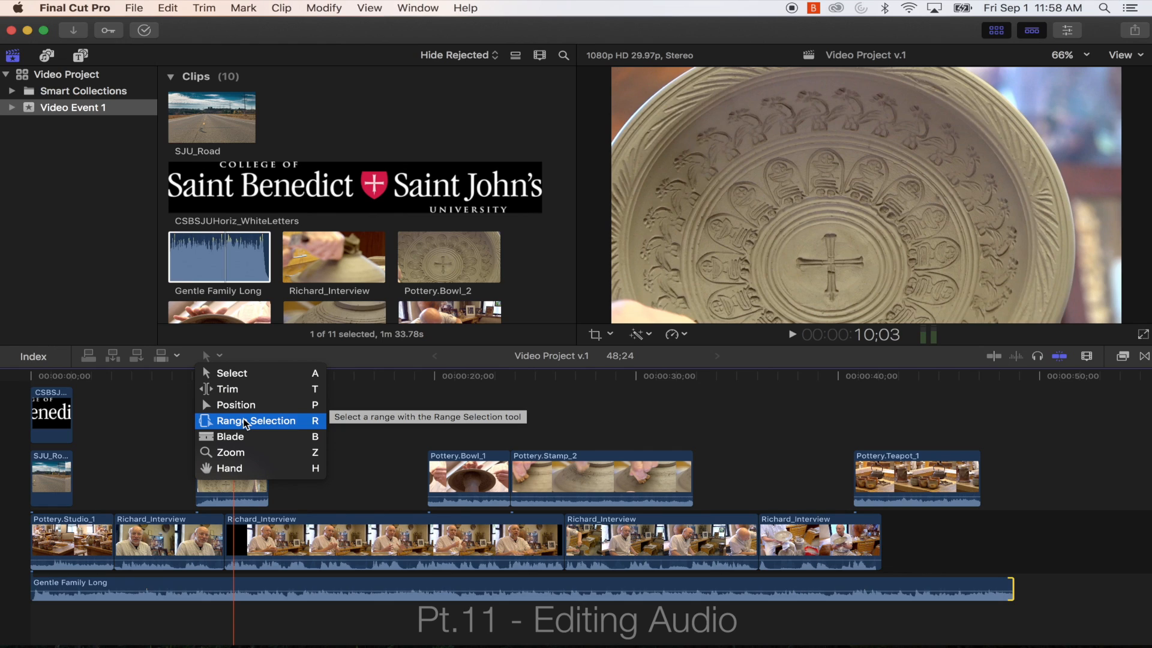
{"action": "left_click", "coordinate": [148, 450]}
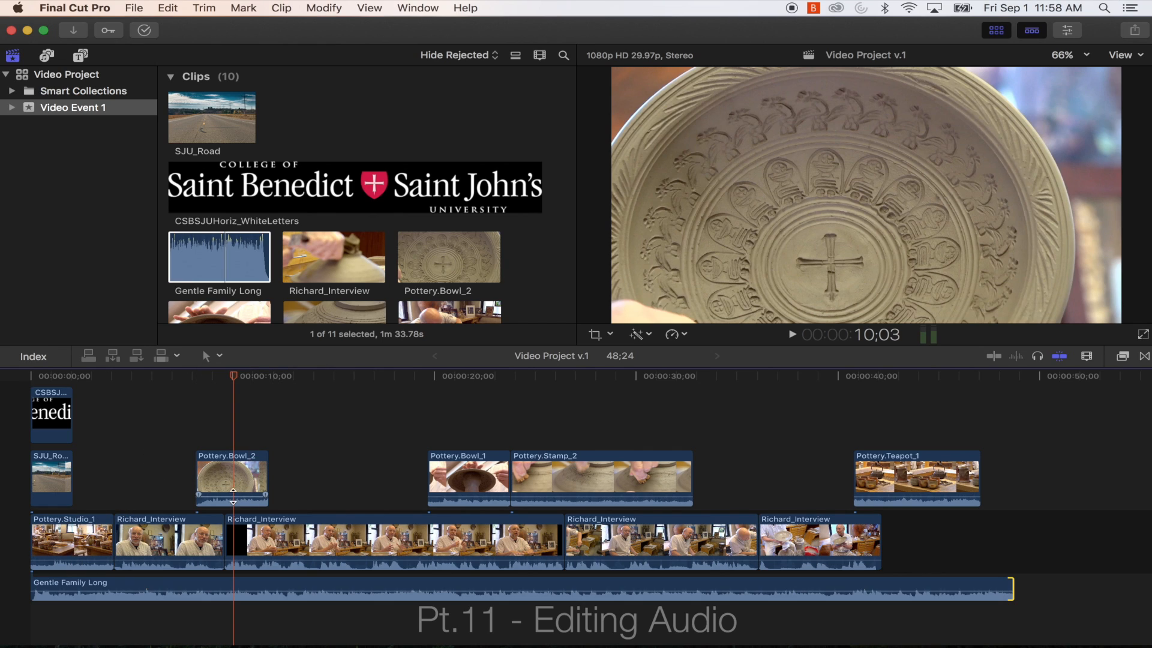
Play the Pottery.Stamp_2 clip in the browser and raise the system volume to listen to its natural sound.
{"action": "mouse_move", "coordinate": [232, 497]}
{"action": "scroll", "coordinate": [326, 269], "scroll_direction": "down", "scroll_amount": 5}
{"action": "left_click", "coordinate": [309, 215]}
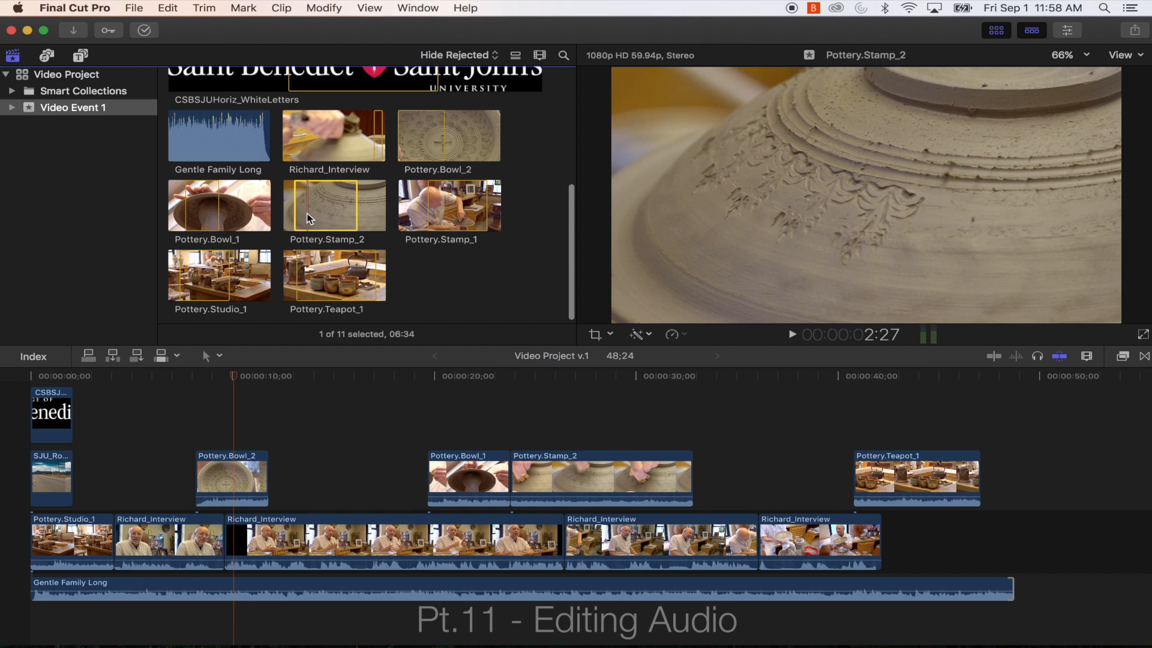
{"action": "key", "text": "space"}
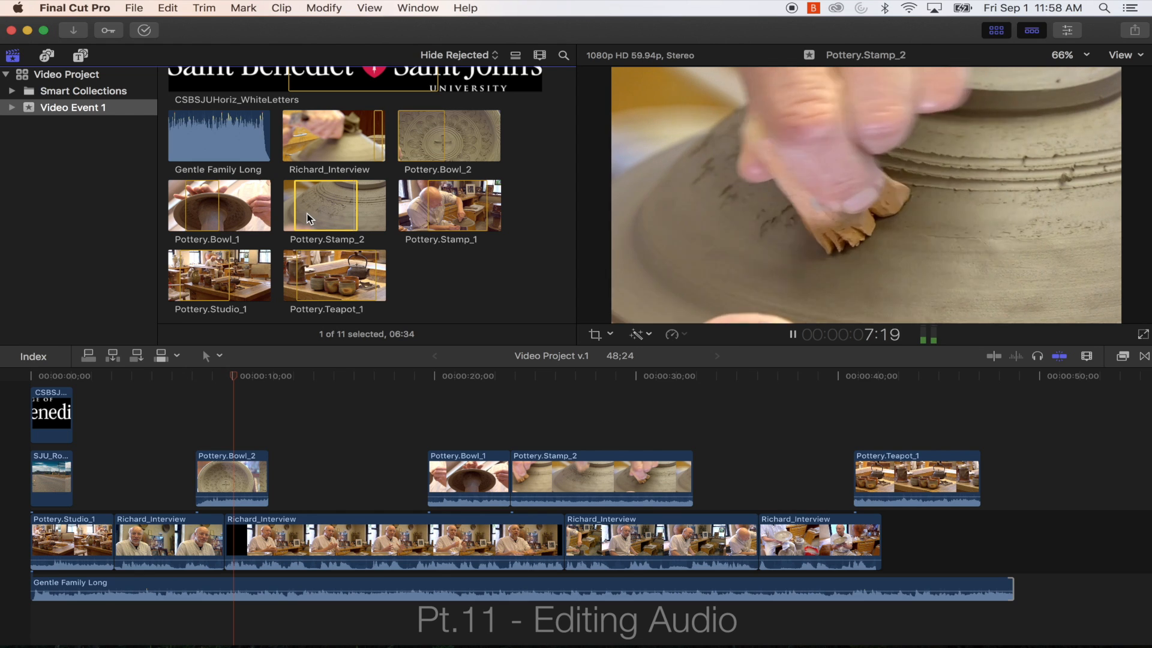
{"action": "key", "text": "XF86AudioRaiseVolume"}
{"action": "key", "text": "space"}
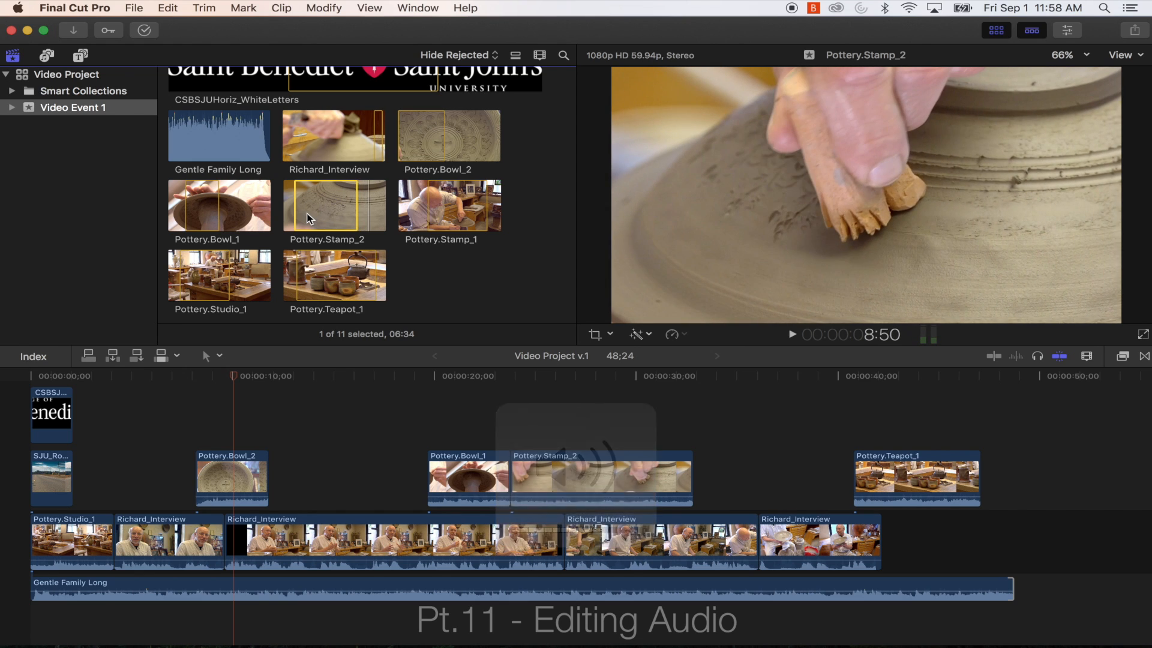
Lower the audio level of Pottery.Studio_1, Pottery.Bowl_2, Pottery.Bowl_1, Pottery.Stamp_2 and Pottery.Teapot_1 in the timeline to silence.
{"action": "scroll", "coordinate": [252, 546], "scroll_direction": "down", "scroll_amount": 3}
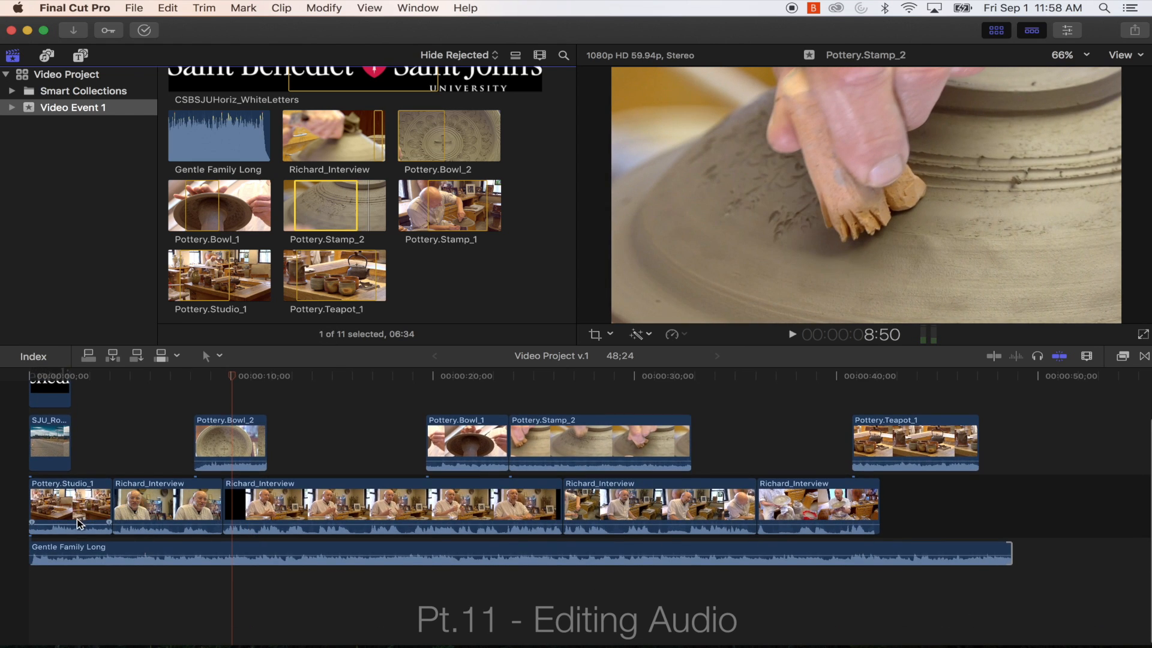
{"action": "left_click", "coordinate": [78, 522]}
{"action": "left_click", "coordinate": [82, 547]}
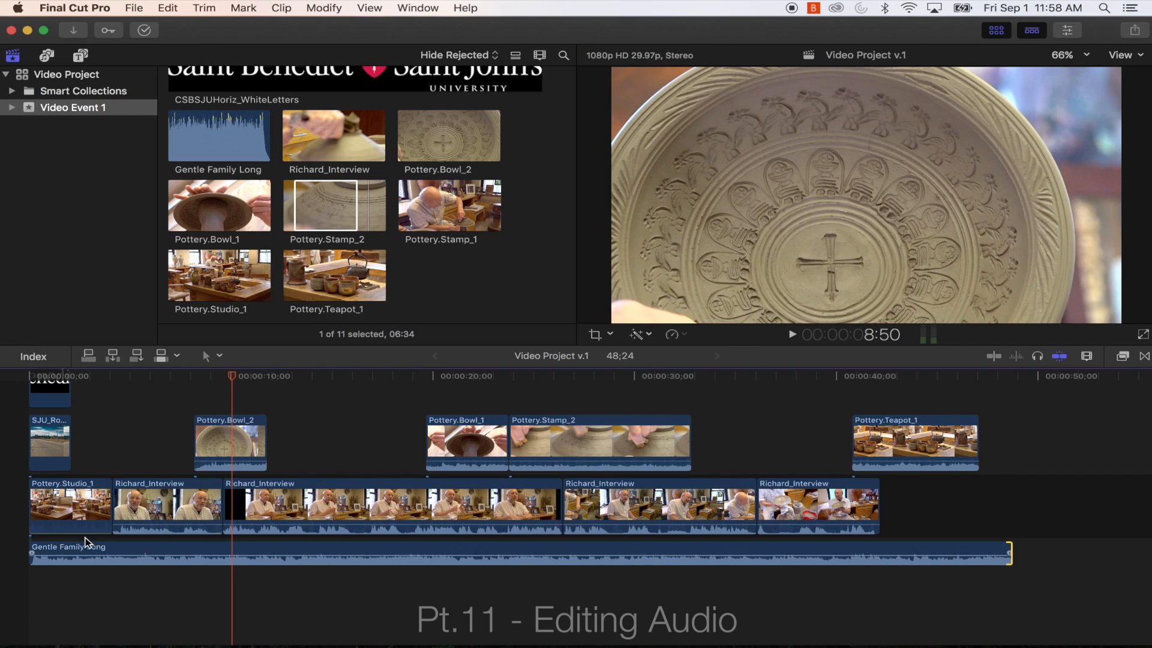
{"action": "left_click_drag", "start_coordinate": [237, 462], "coordinate": [238, 492]}
{"action": "left_click_drag", "start_coordinate": [478, 461], "coordinate": [478, 491]}
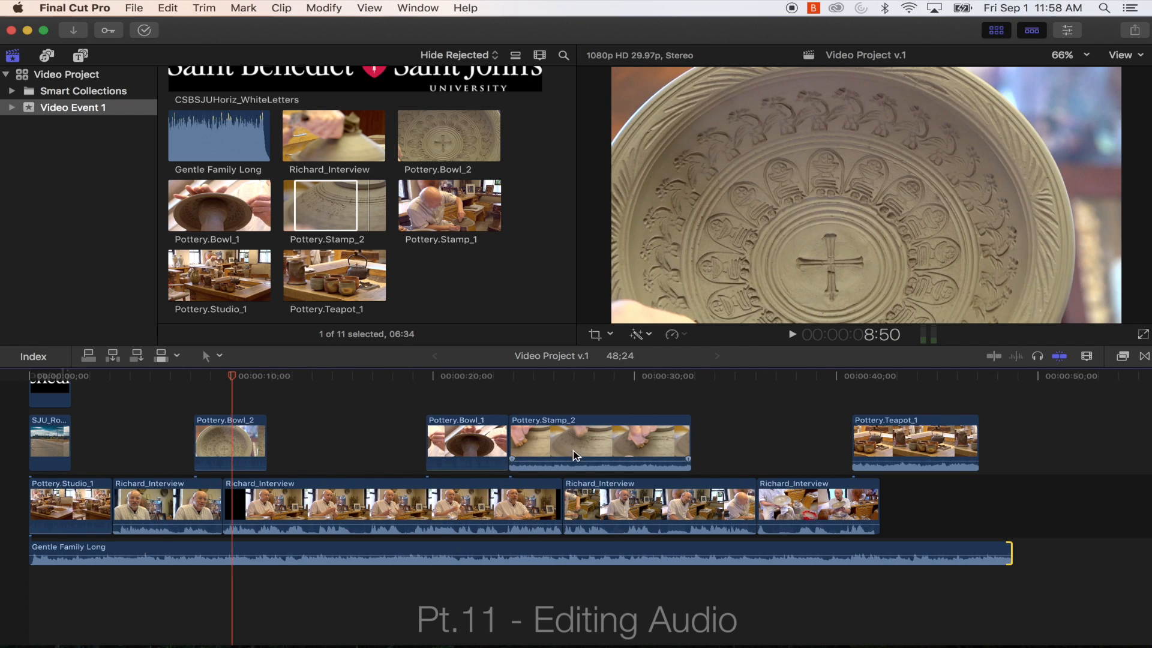
{"action": "left_click_drag", "start_coordinate": [578, 460], "coordinate": [578, 490]}
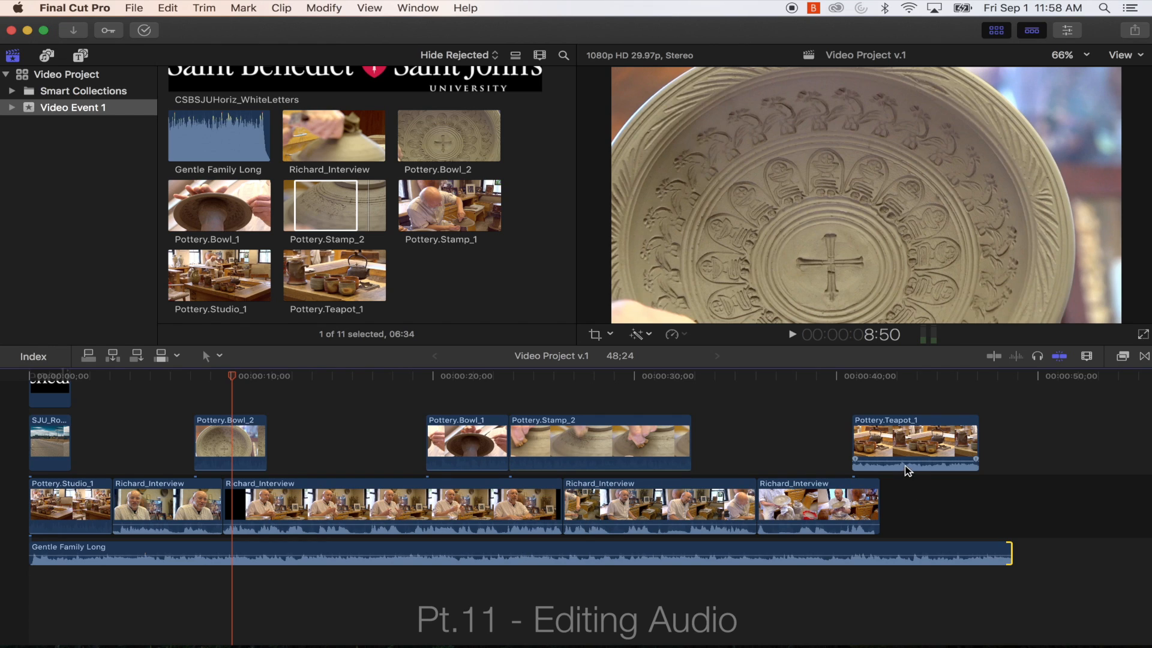
{"action": "left_click_drag", "start_coordinate": [908, 461], "coordinate": [908, 535]}
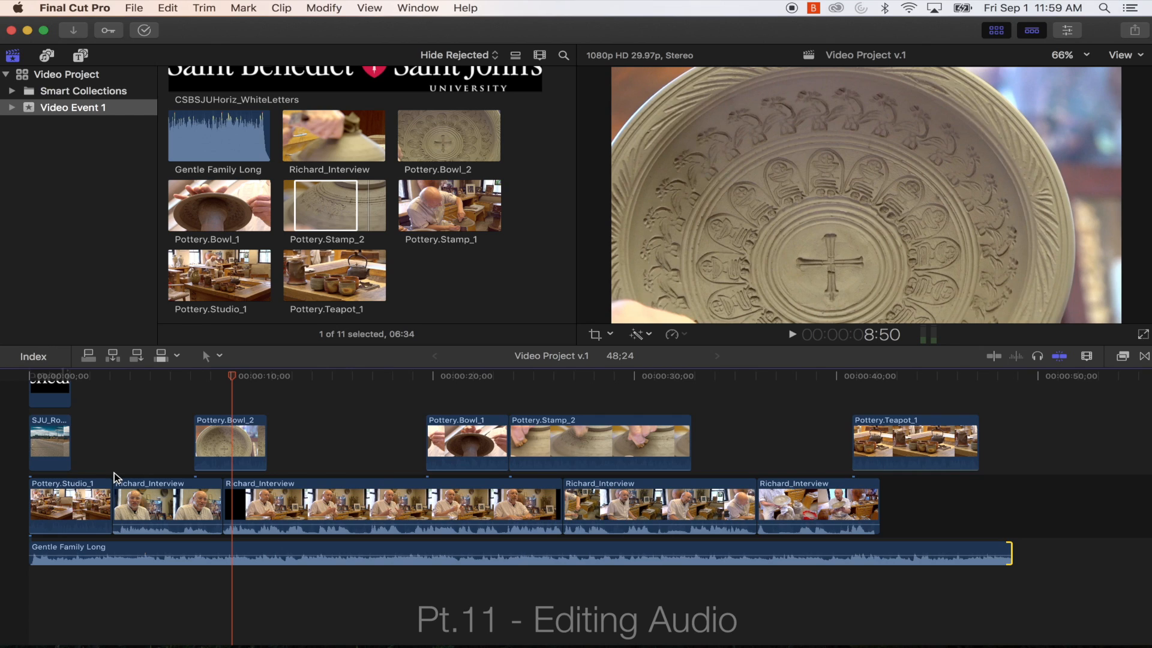
With the Range Selection tool, select the music beneath the interview clips and lower that range to about -10 dB.
{"action": "left_click", "coordinate": [221, 359]}
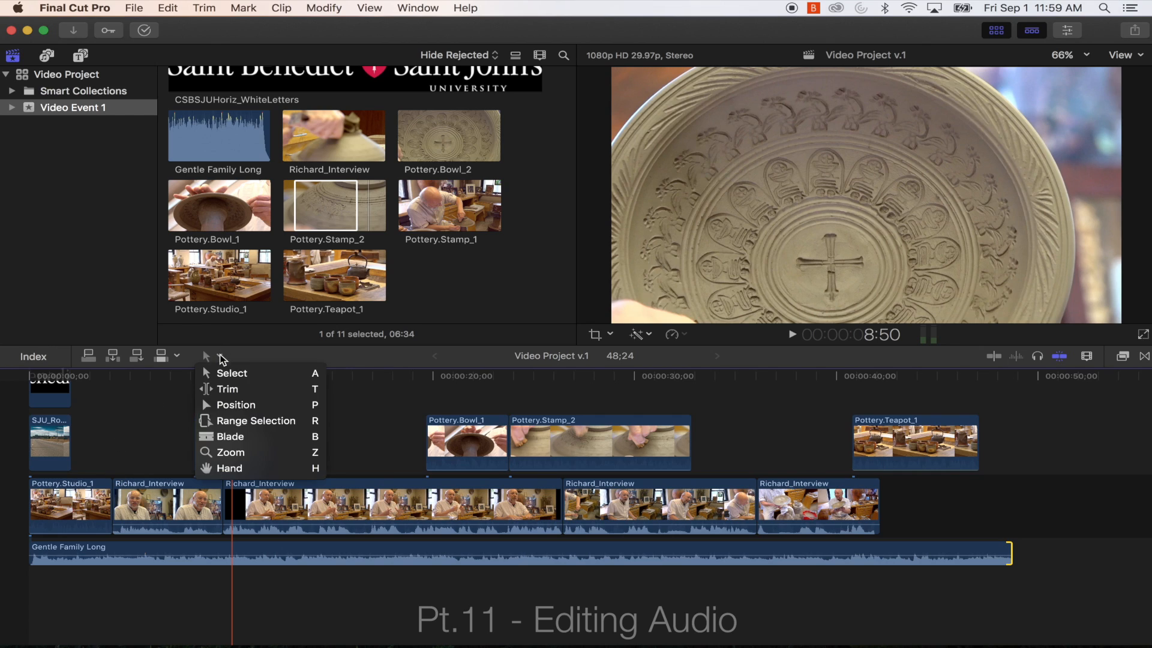
{"action": "left_click", "coordinate": [242, 427]}
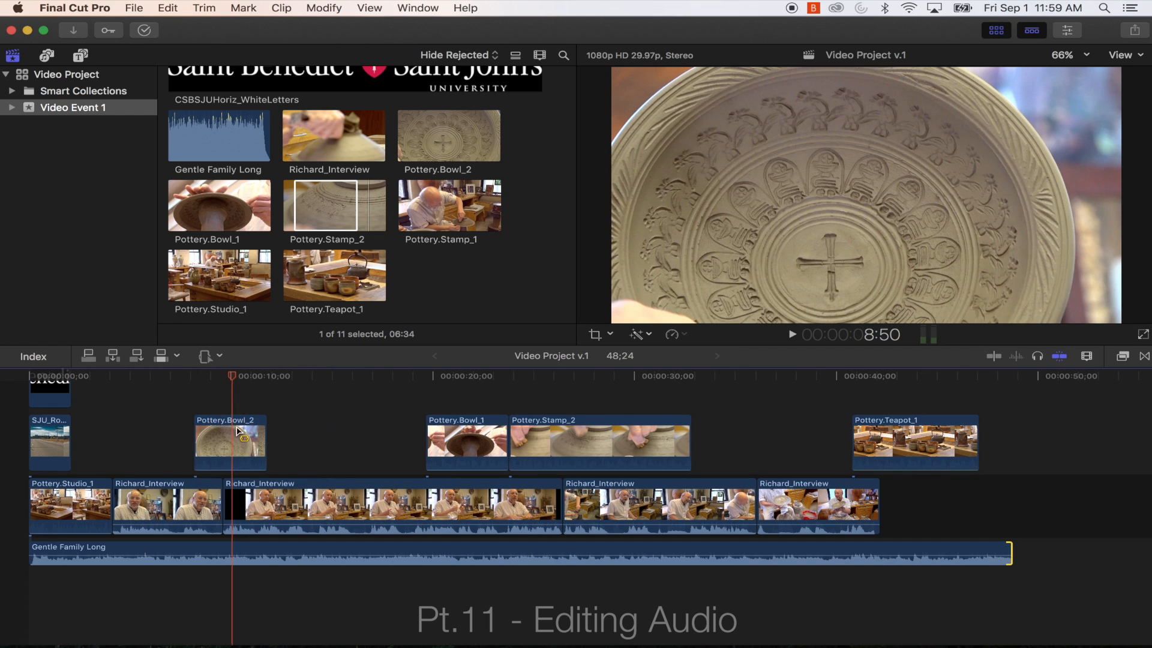
{"action": "left_click_drag", "start_coordinate": [113, 552], "coordinate": [887, 515]}
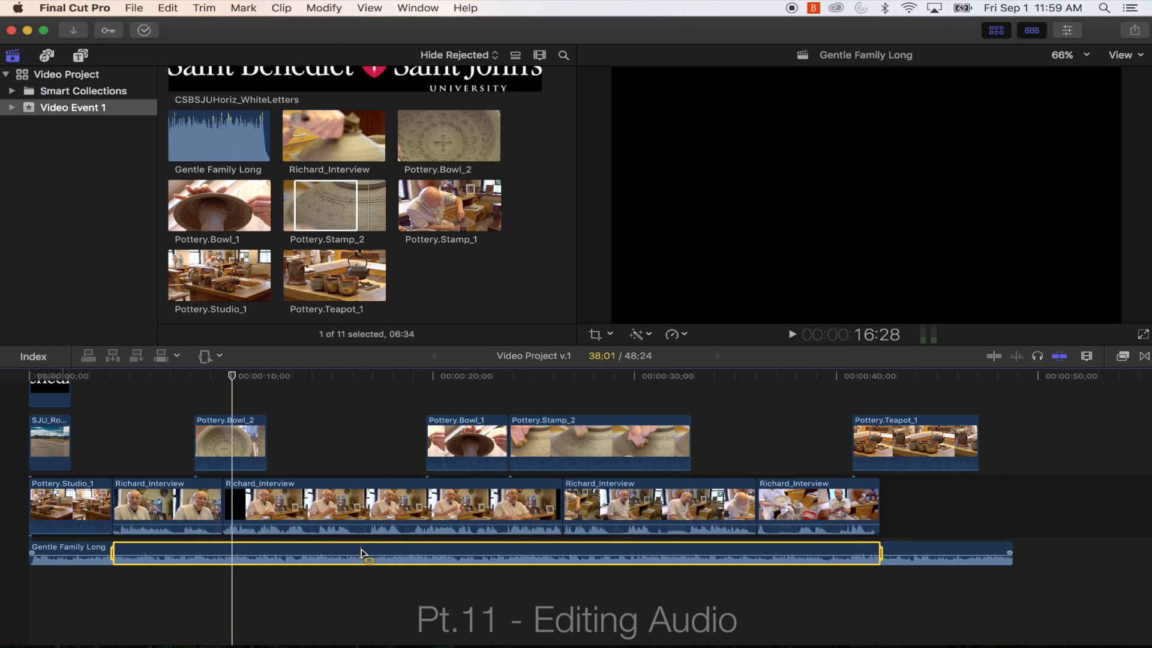
{"action": "left_click_drag", "start_coordinate": [361, 555], "coordinate": [364, 556]}
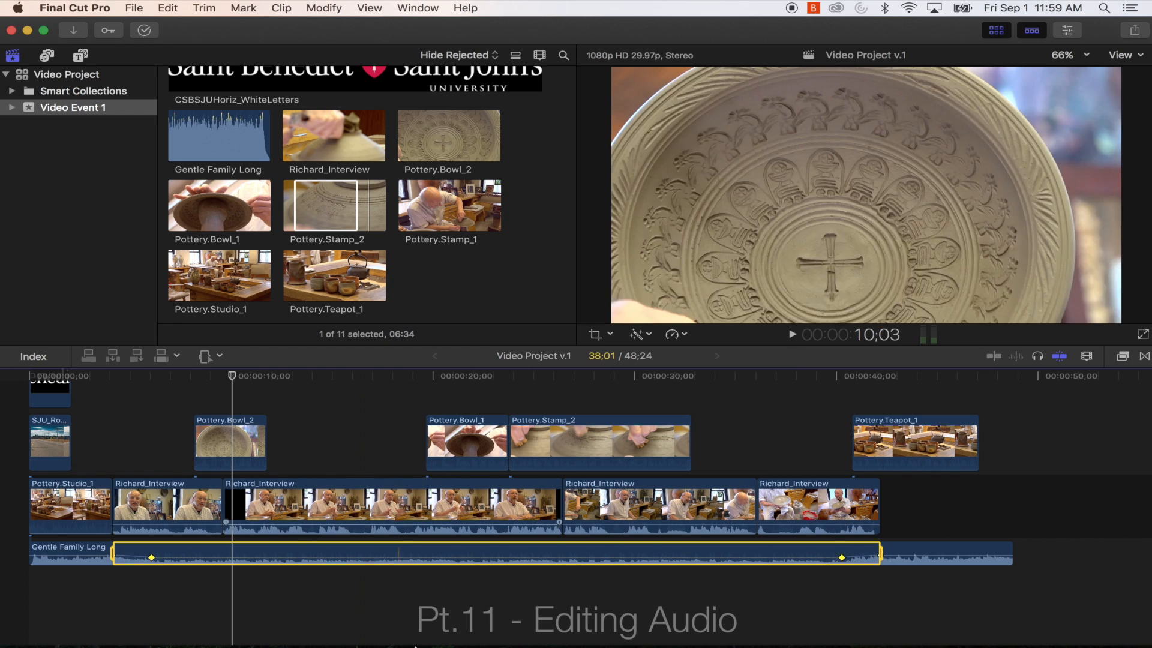
{"action": "left_click", "coordinate": [364, 593]}
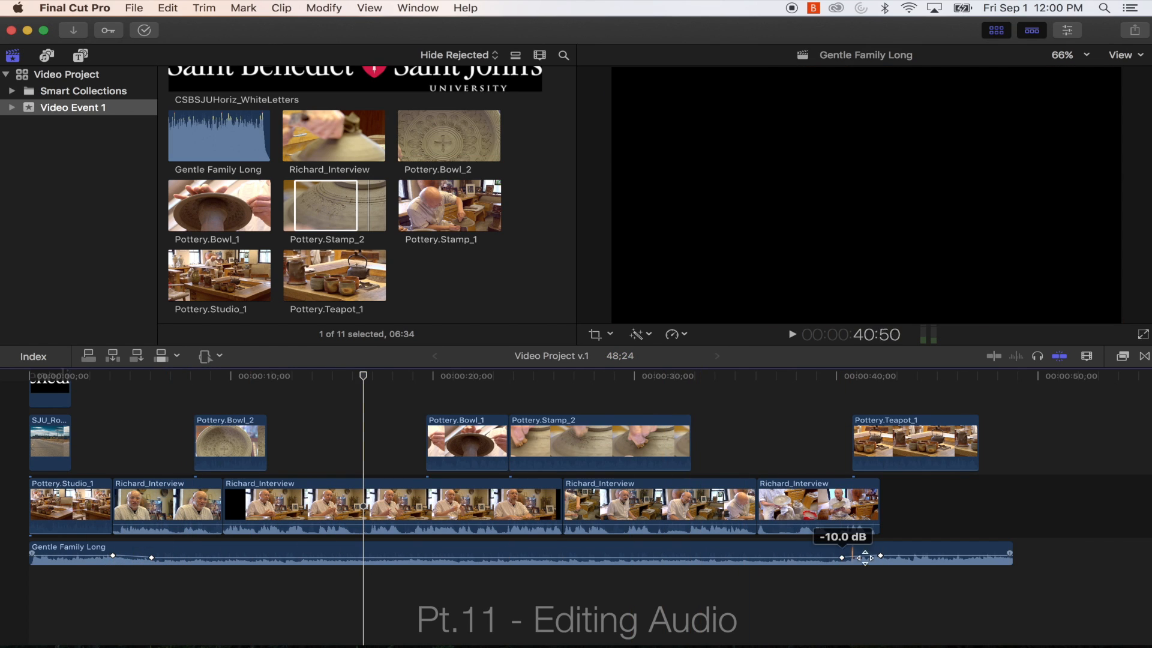
Move the music's volume keyframes so the fade-down starts before the first interview clip and the fade-up follows the last one.
{"action": "mouse_move", "coordinate": [113, 556]}
{"action": "left_mouse_down"}
{"action": "mouse_move", "coordinate": [87, 556]}
{"action": "mouse_move", "coordinate": [151, 557]}
{"action": "mouse_move", "coordinate": [120, 558]}
{"action": "left_mouse_up"}
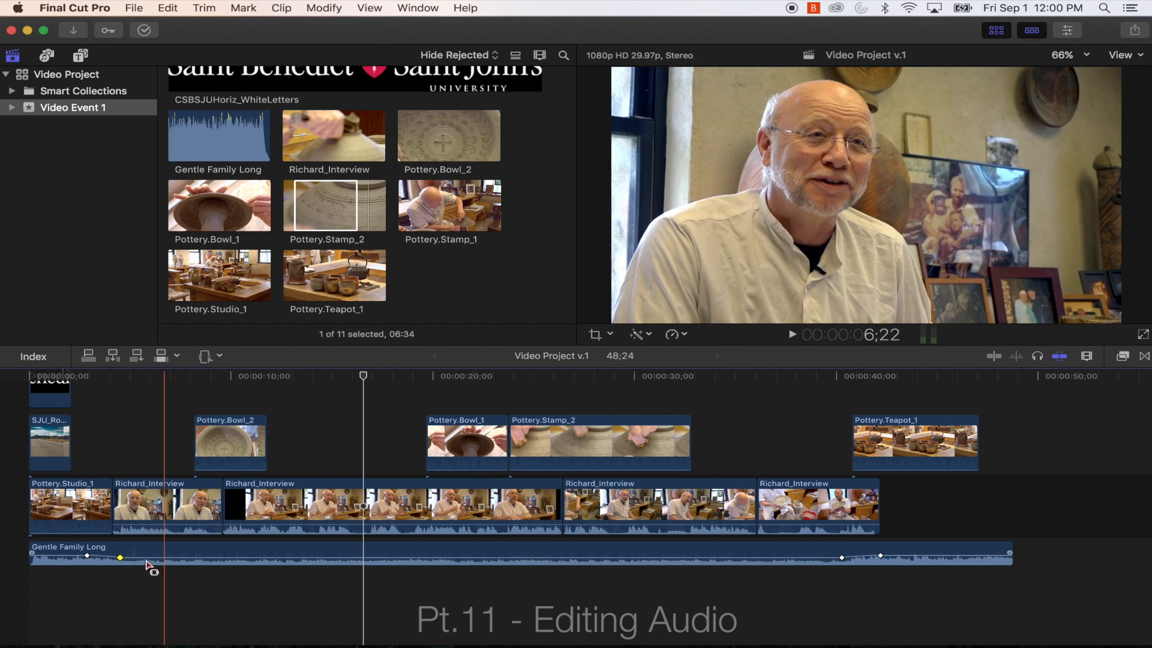
{"action": "mouse_move", "coordinate": [881, 556]}
{"action": "left_mouse_down"}
{"action": "mouse_move", "coordinate": [908, 558]}
{"action": "mouse_move", "coordinate": [864, 558]}
{"action": "mouse_move", "coordinate": [889, 560]}
{"action": "left_mouse_up"}
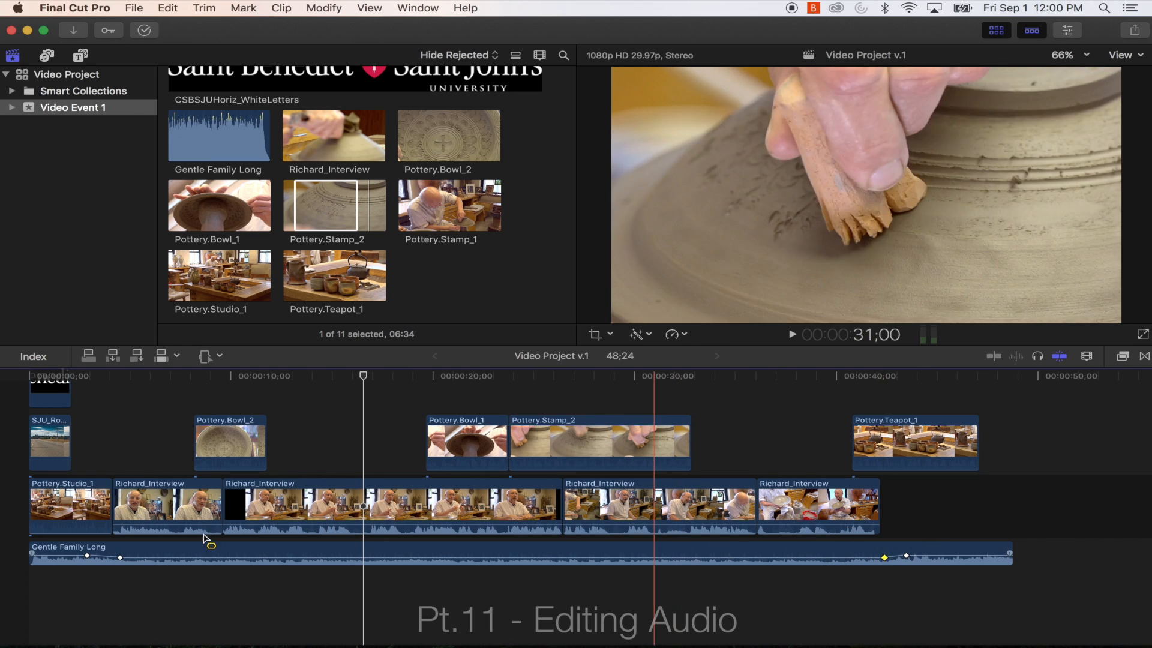
Play the opening into the interview to judge the mix, and lower the music's reduced section to -13 dB.
{"action": "left_click", "coordinate": [86, 374]}
{"action": "left_click", "coordinate": [58, 376]}
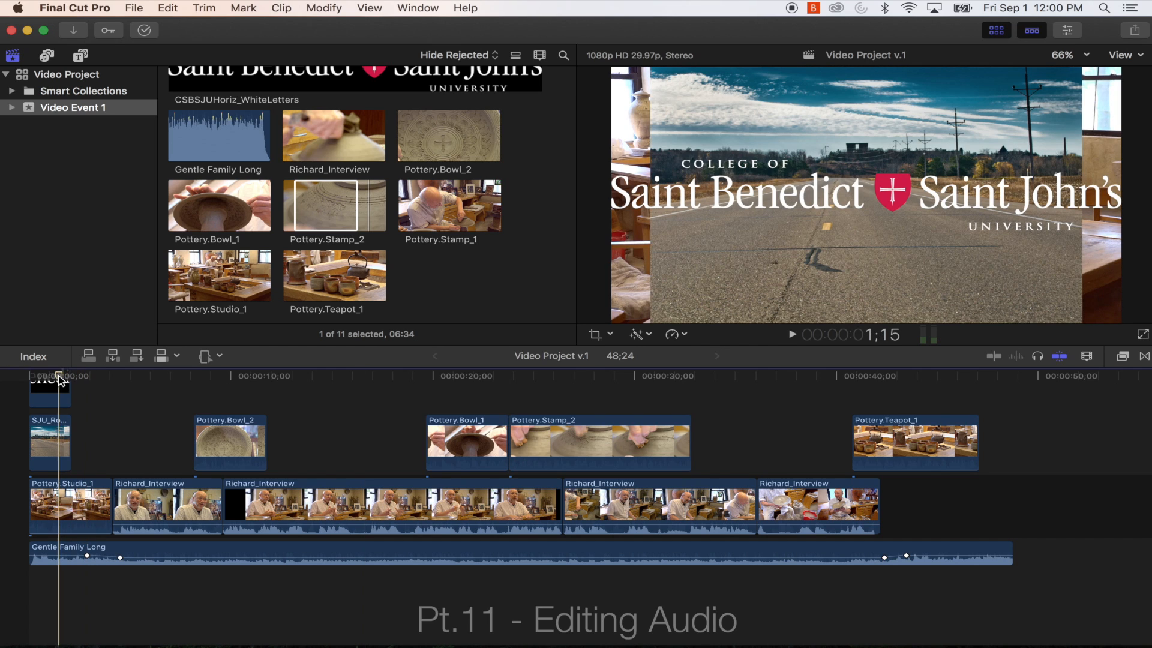
{"action": "key", "text": "XF86AudioRaiseVolume"}
{"action": "key", "text": "space"}
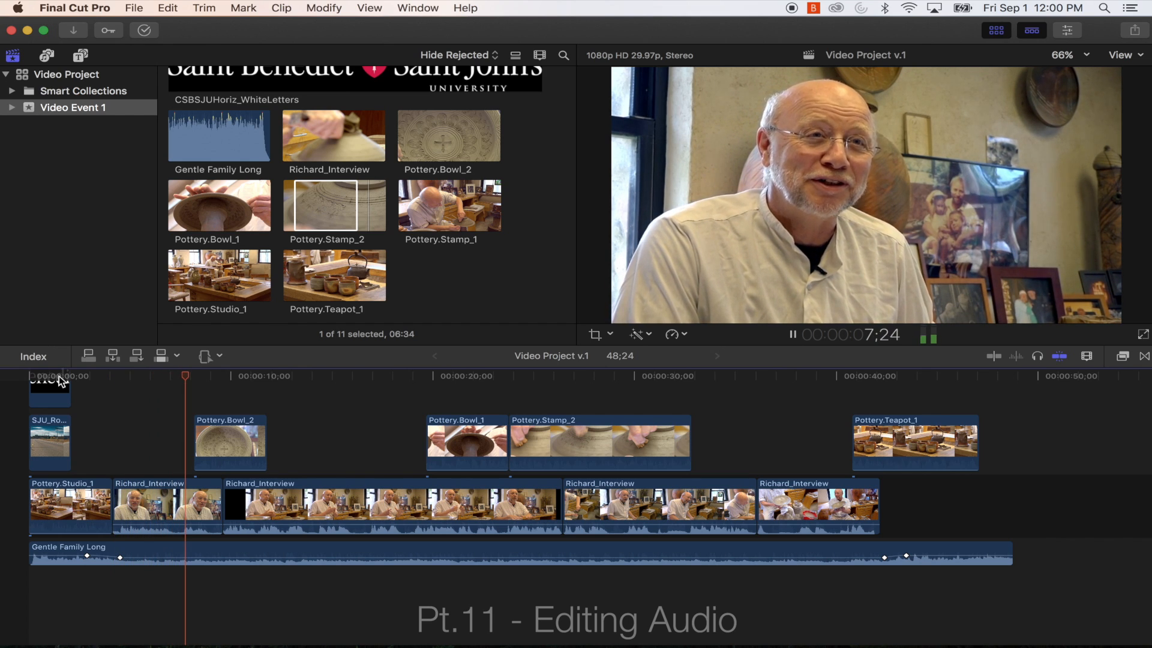
{"action": "key", "text": "space"}
{"action": "left_click_drag", "start_coordinate": [322, 557], "coordinate": [319, 558]}
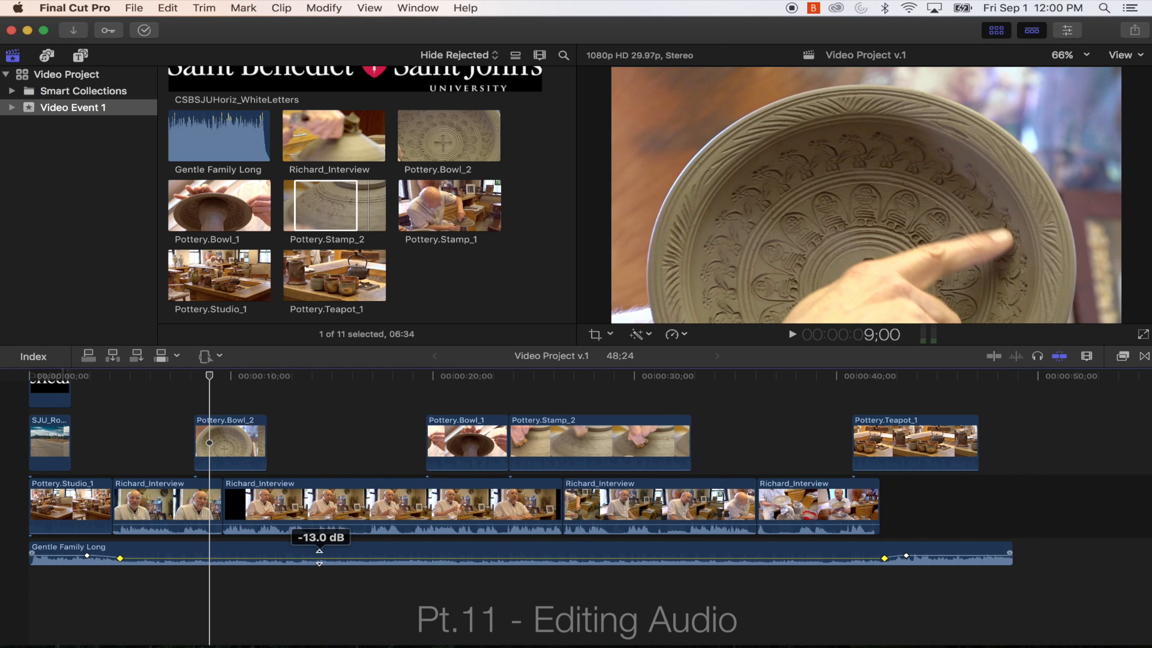
Play the timeline from about 2.5 seconds to hear the music dip beneath the interview.
{"action": "left_click", "coordinate": [80, 375]}
{"action": "key", "text": "space"}
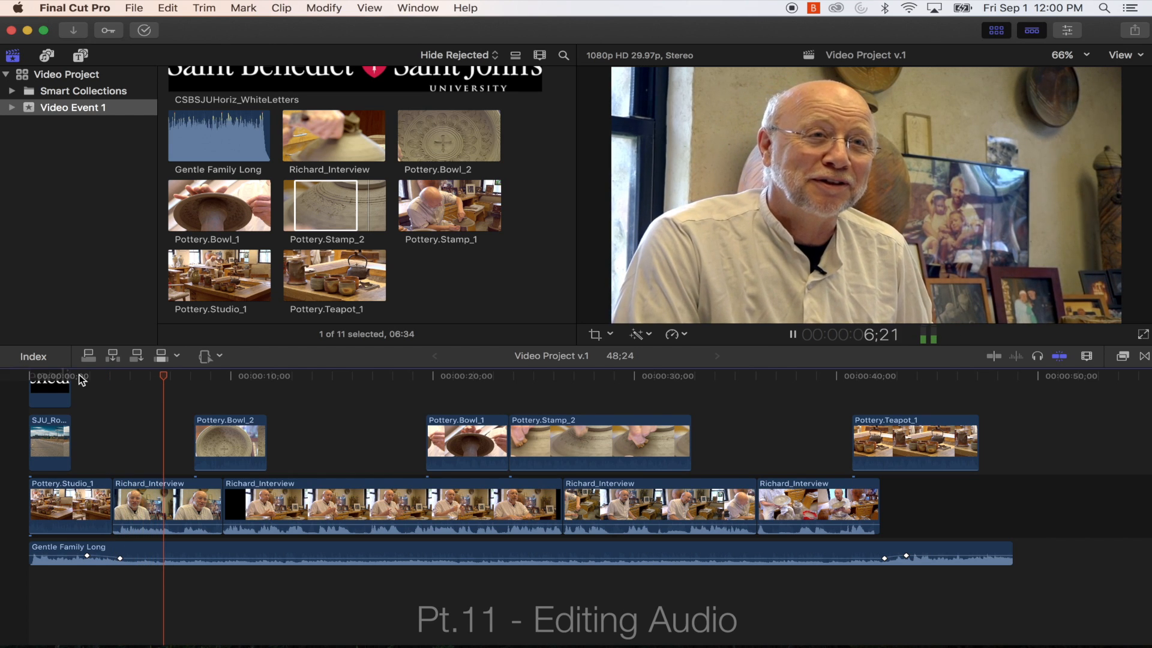
{"action": "key", "text": "space"}
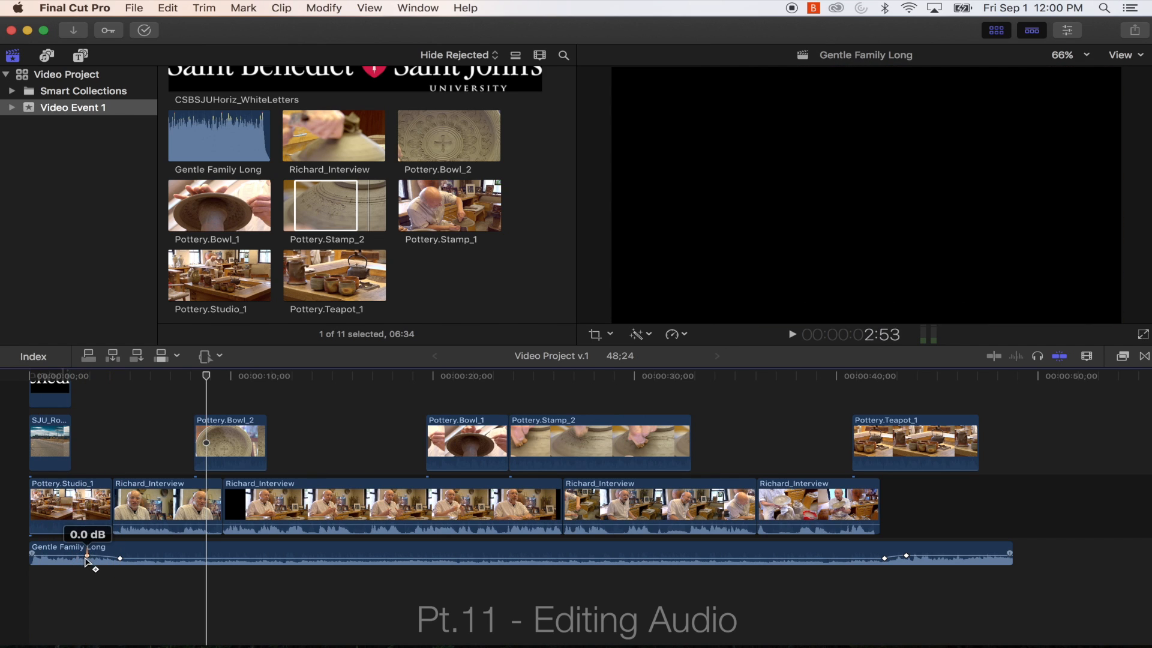
Switch from the Range Selection tool back to the Select tool.
{"action": "mouse_move", "coordinate": [123, 559]}
{"action": "left_click", "coordinate": [207, 356]}
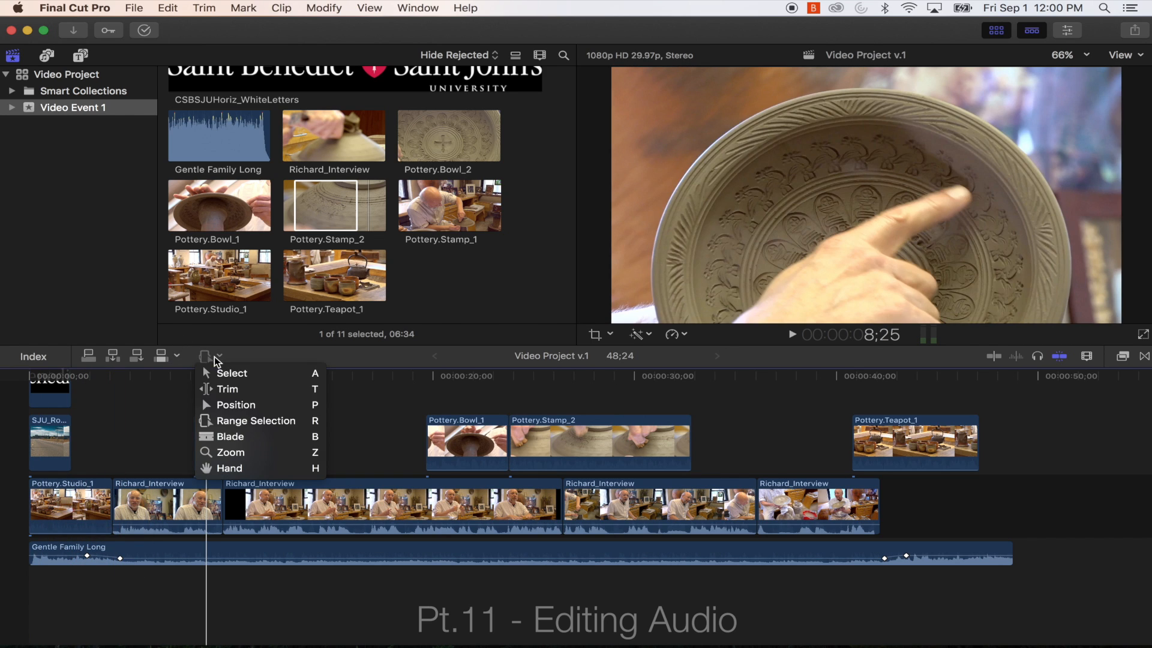
{"action": "left_click", "coordinate": [232, 374]}
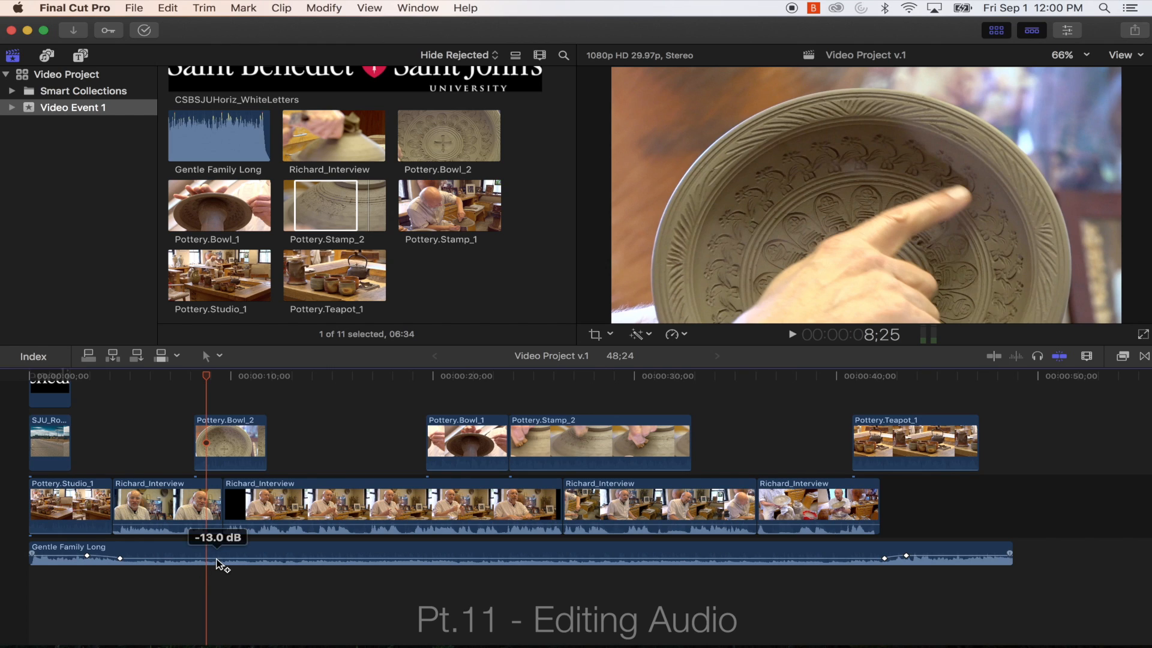
Try adding two volume keyframes to the Gentle Family Long music around Pottery.Bowl_2, and undo both.
{"action": "left_click", "coordinate": [217, 559], "text": "alt"}
{"action": "left_click", "coordinate": [288, 558], "text": "alt"}
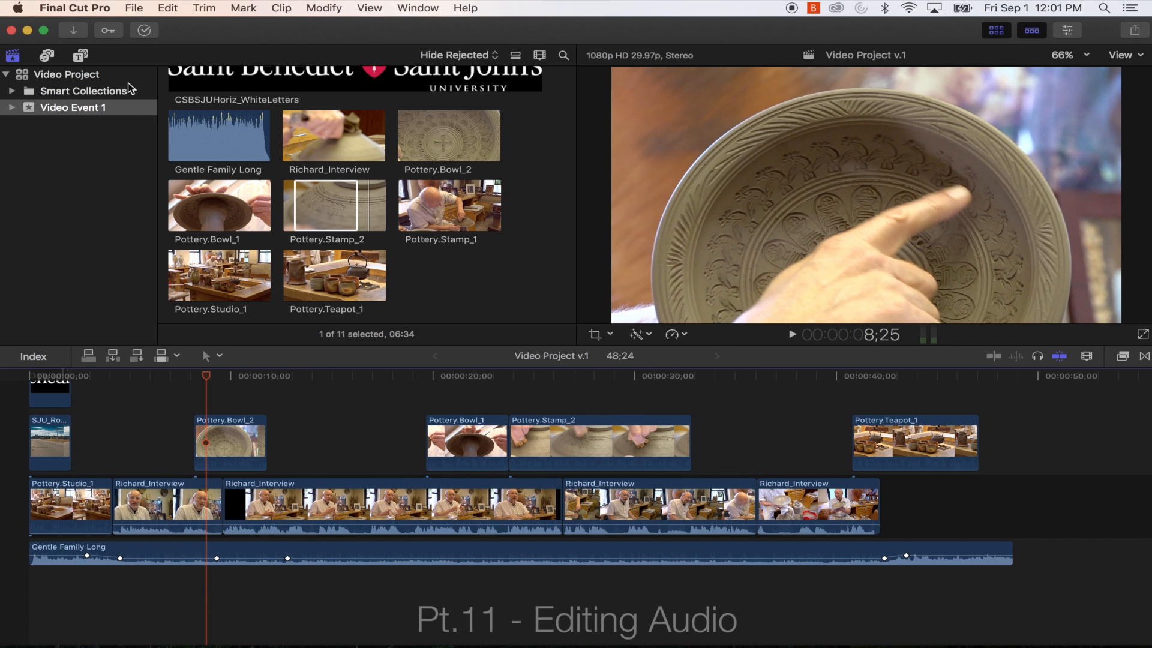
{"action": "left_click", "coordinate": [167, 8]}
{"action": "left_click", "coordinate": [184, 25]}
{"action": "left_click", "coordinate": [172, 8]}
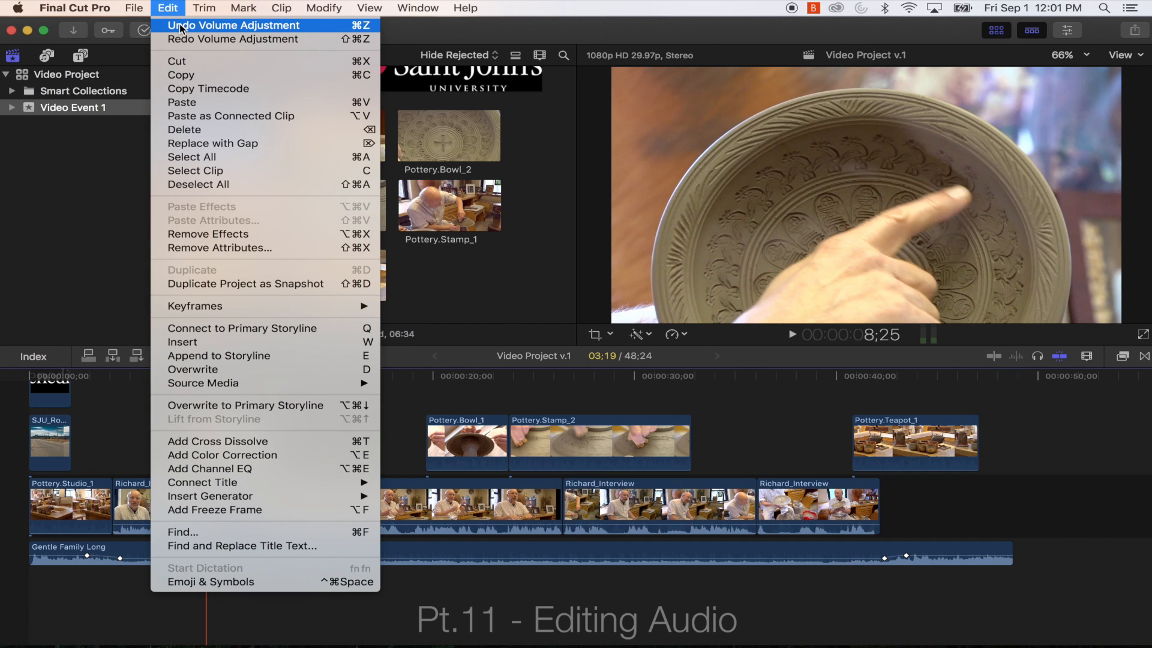
{"action": "left_click", "coordinate": [181, 25]}
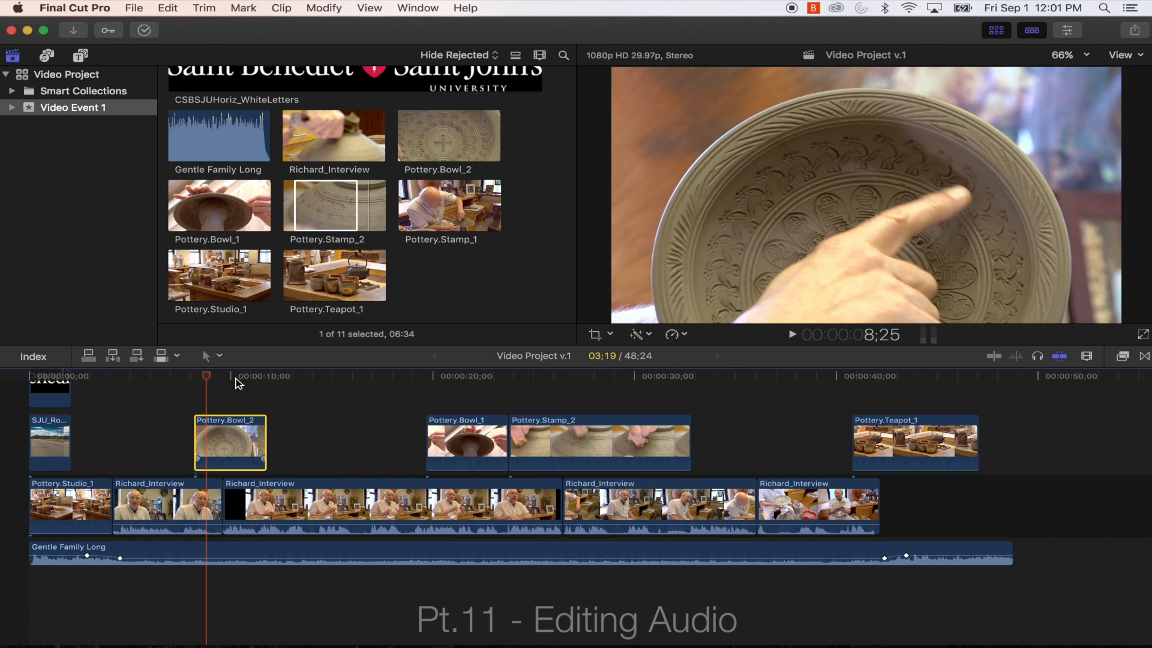
{"action": "left_click", "coordinate": [215, 358]}
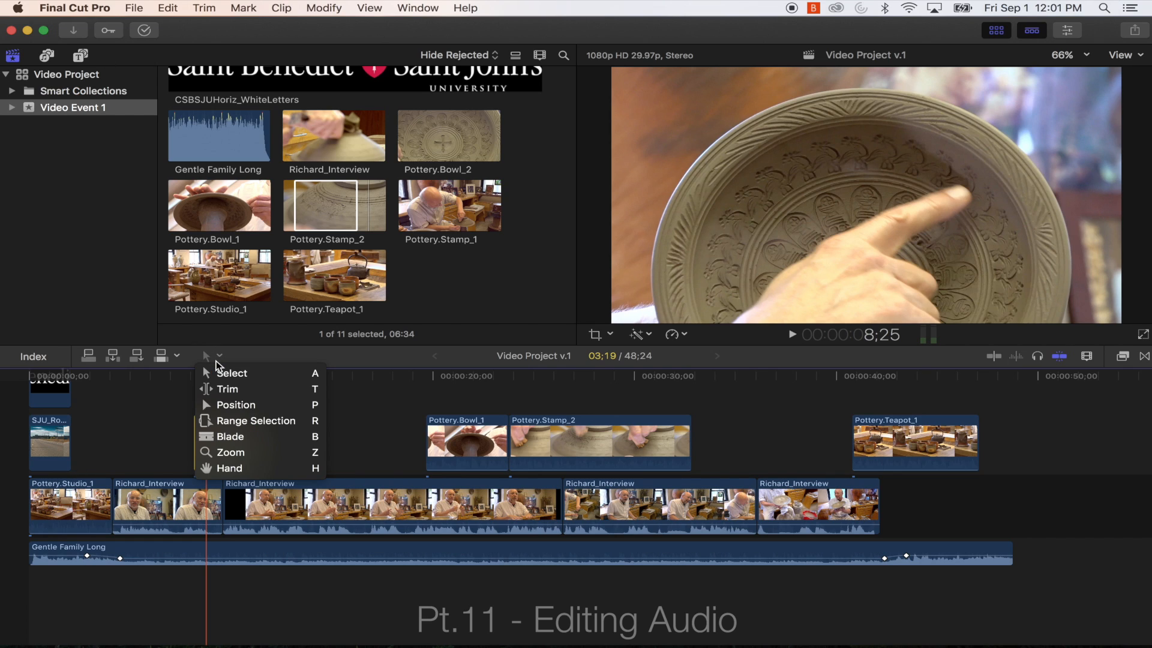
{"action": "left_click", "coordinate": [216, 362]}
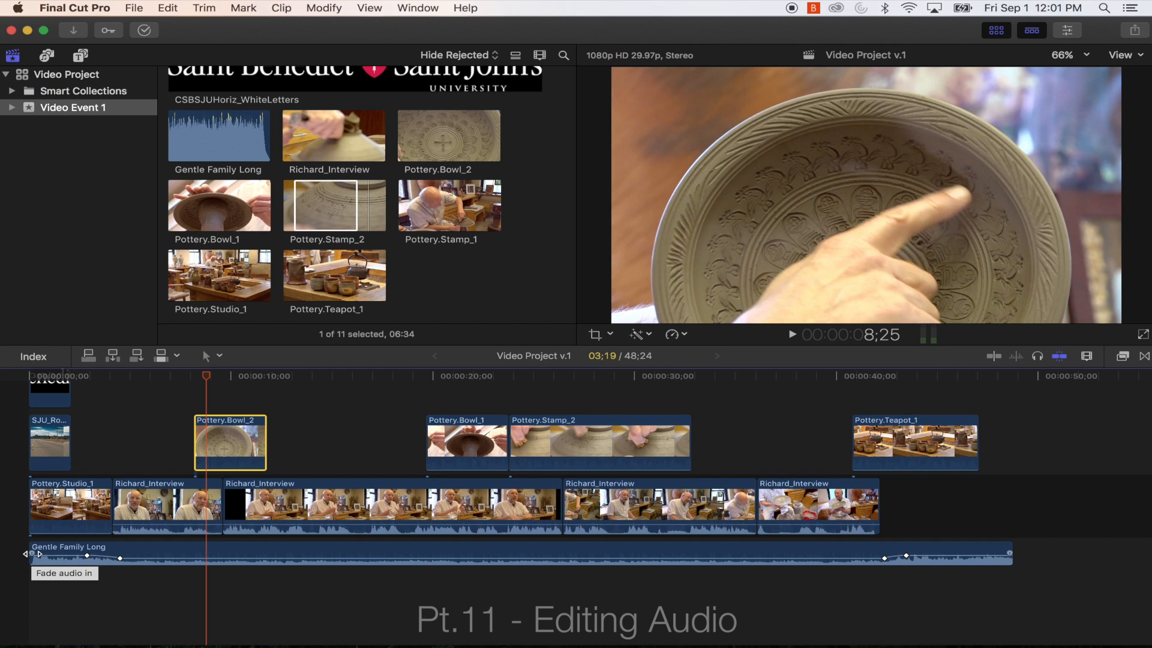
Add short audio fade-ins at the start of the Gentle Family Long music and the first interview clip.
{"action": "left_click_drag", "start_coordinate": [32, 554], "coordinate": [49, 553]}
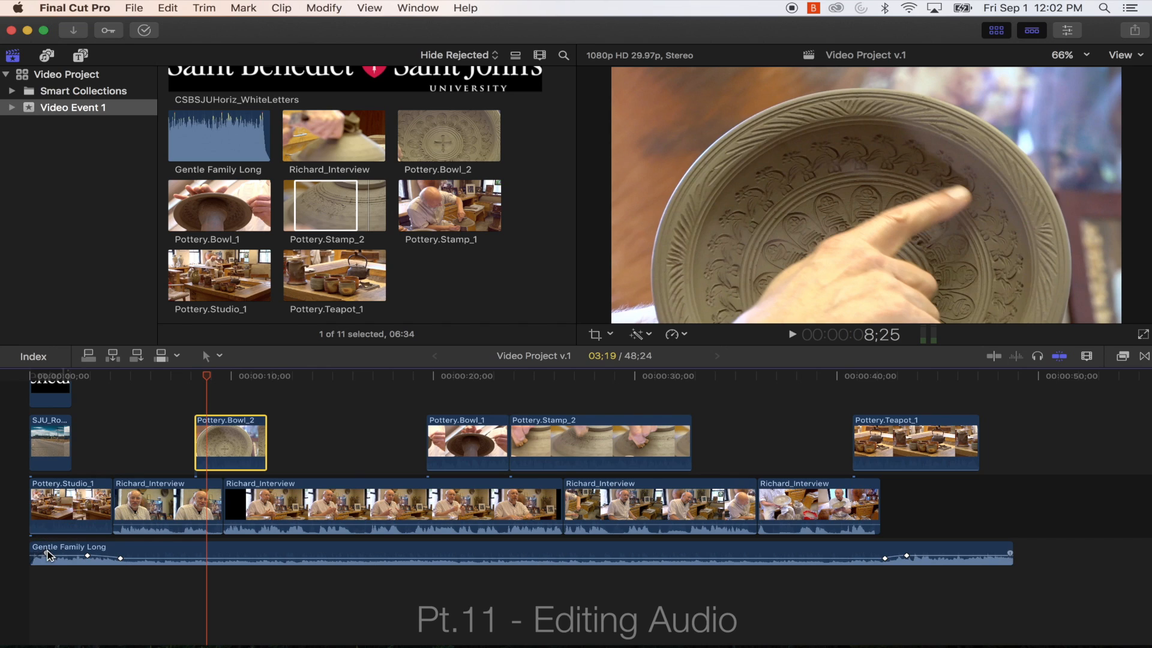
{"action": "mouse_move", "coordinate": [117, 524]}
{"action": "left_click_drag", "start_coordinate": [117, 524], "coordinate": [125, 522]}
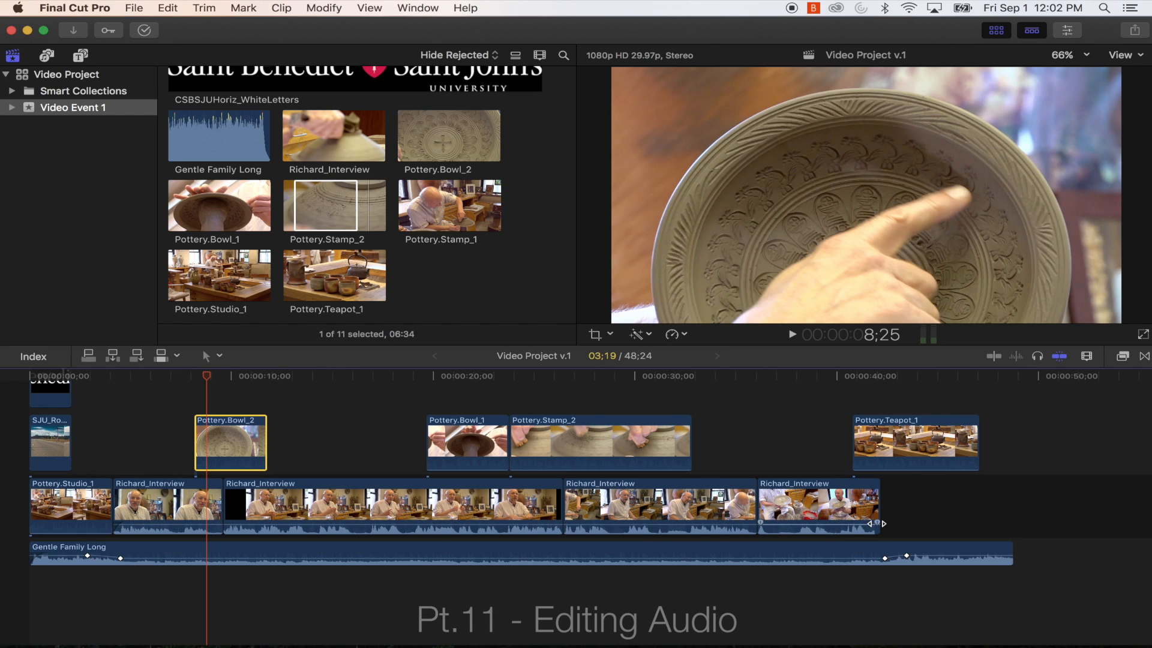
Add a short audio fade-out at the end of the last interview clip.
{"action": "left_click", "coordinate": [876, 522]}
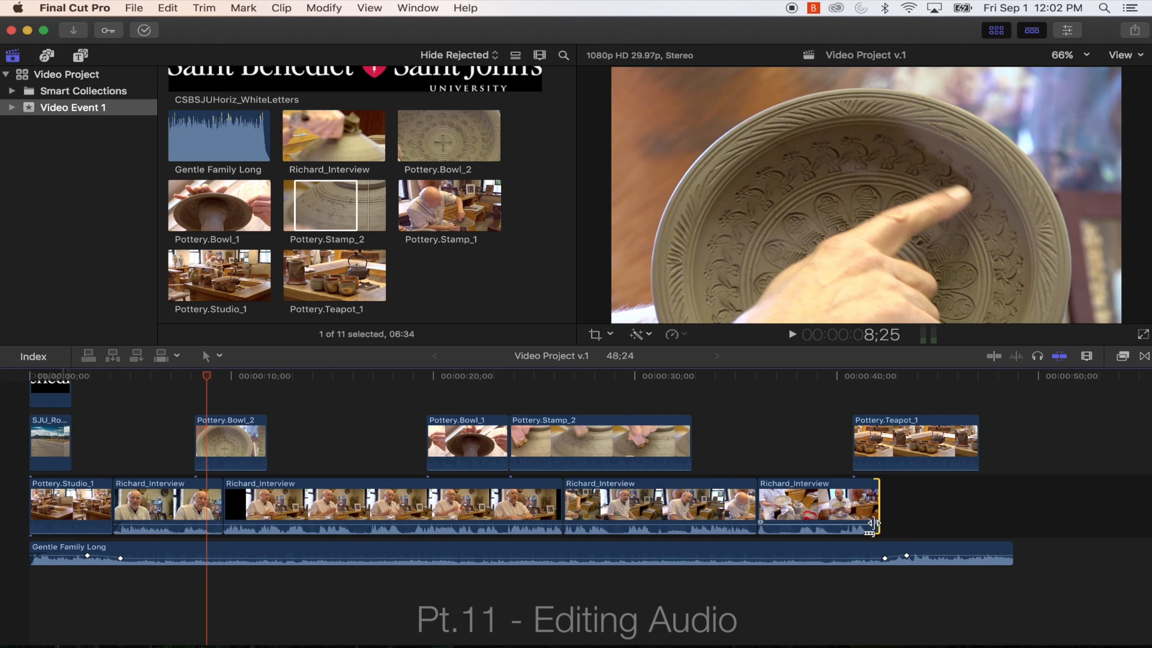
{"action": "left_click_drag", "start_coordinate": [875, 524], "coordinate": [864, 523]}
{"action": "left_click", "coordinate": [756, 444]}
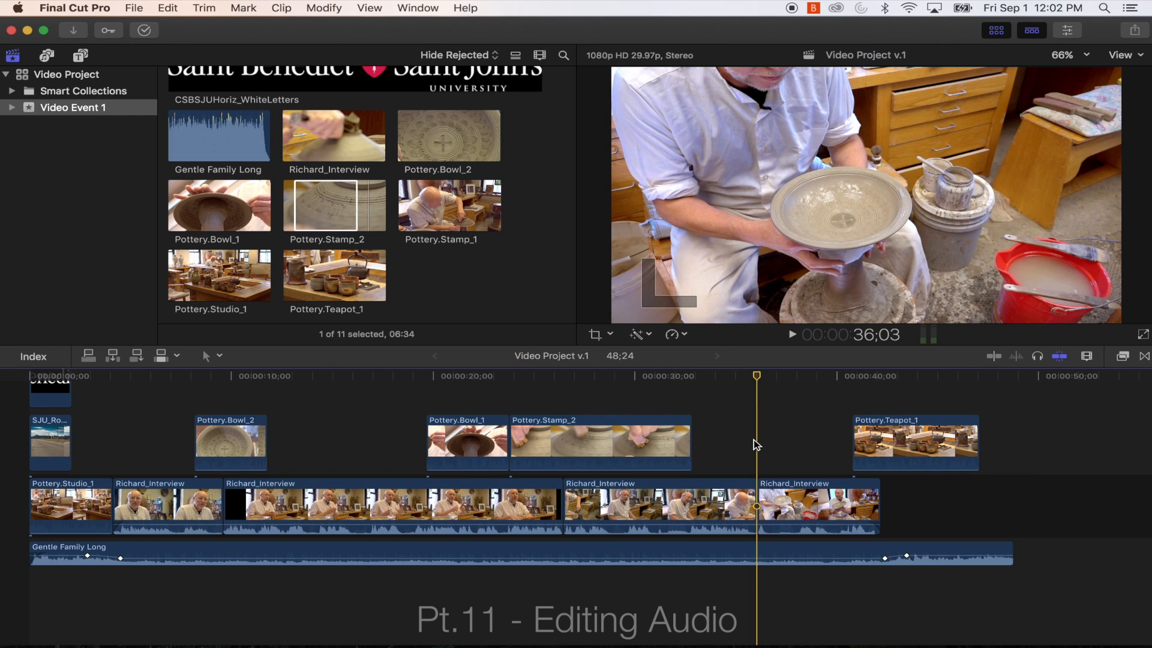
{"action": "left_click", "coordinate": [734, 445]}
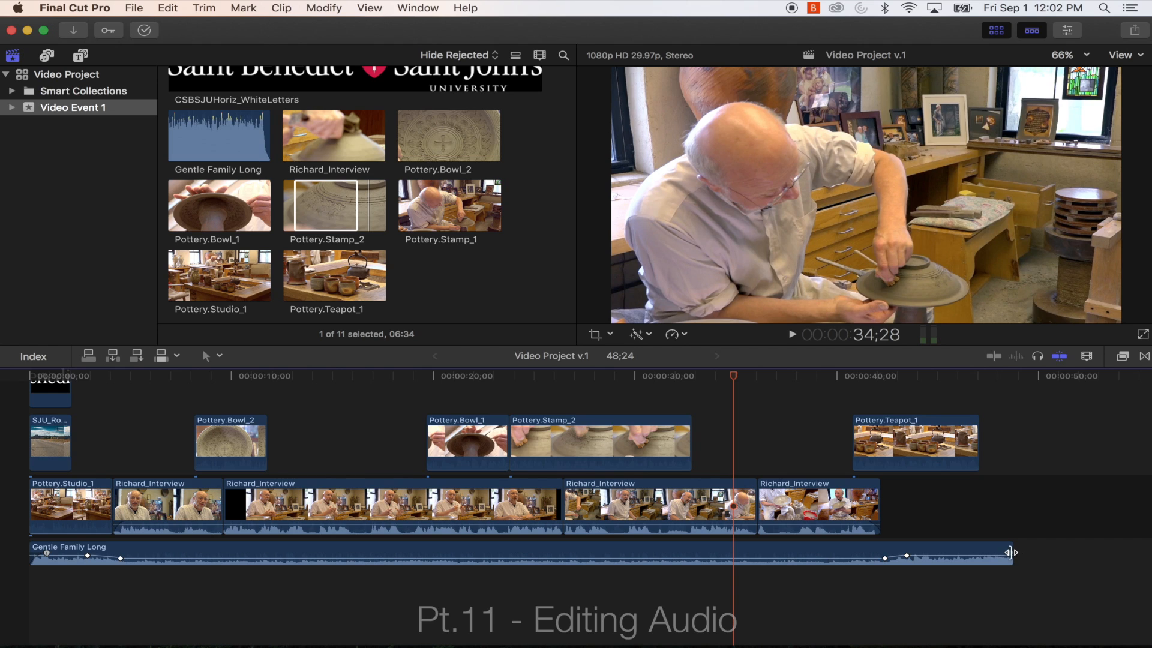
Play the timeline's ending from 46;19 and add a fade-out to the end of the Gentle Family Long music.
{"action": "left_click", "coordinate": [971, 391]}
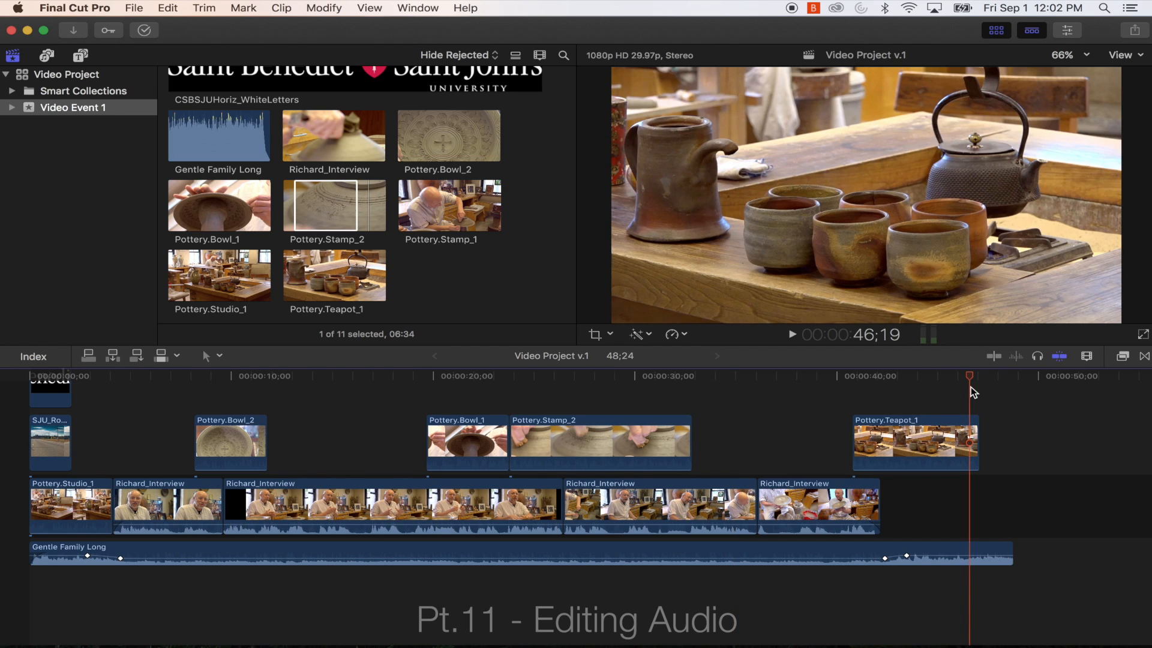
{"action": "key", "text": "XF86AudioRaiseVolume"}
{"action": "key", "text": "space"}
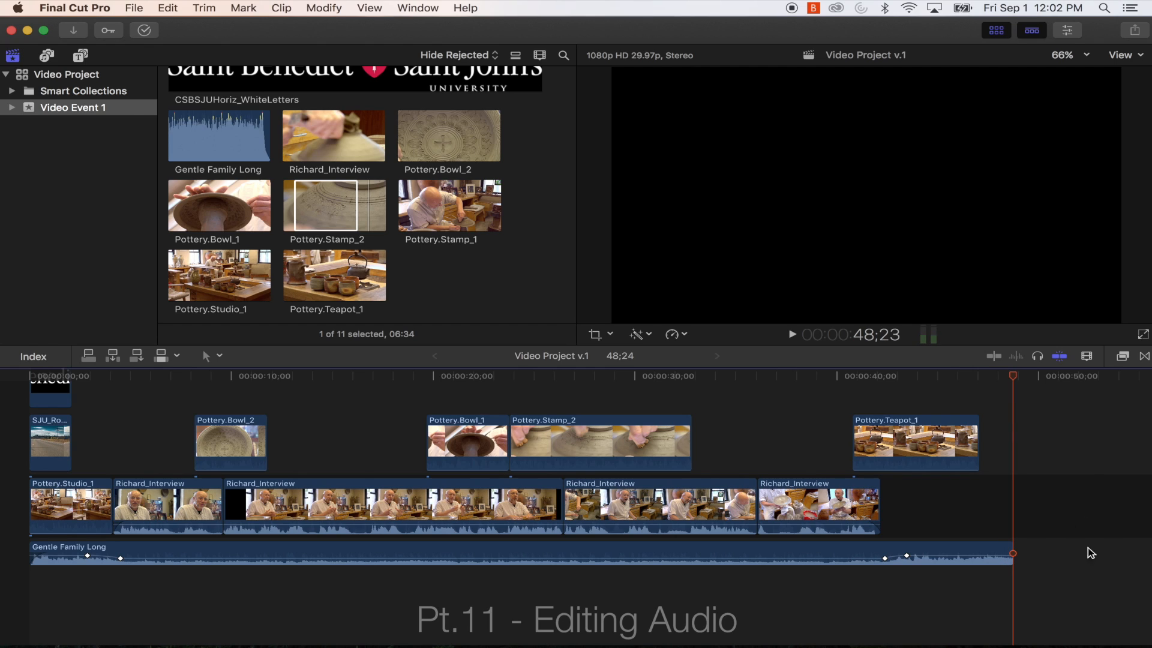
{"action": "left_click", "coordinate": [1051, 540]}
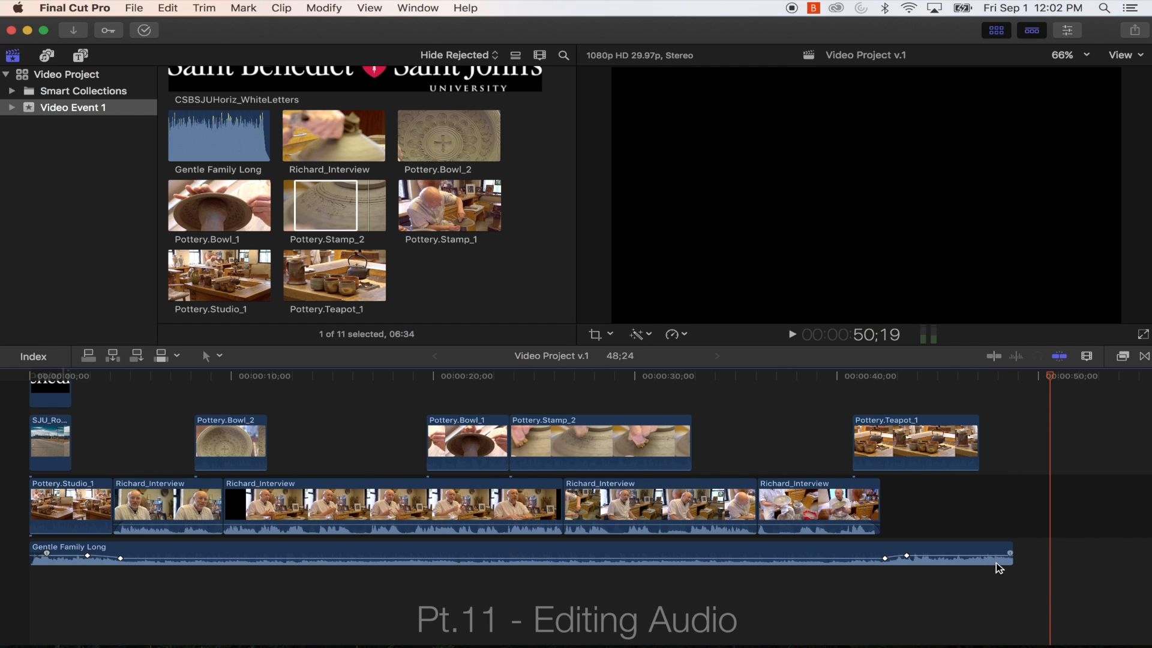
{"action": "left_click_drag", "start_coordinate": [1009, 553], "coordinate": [853, 535]}
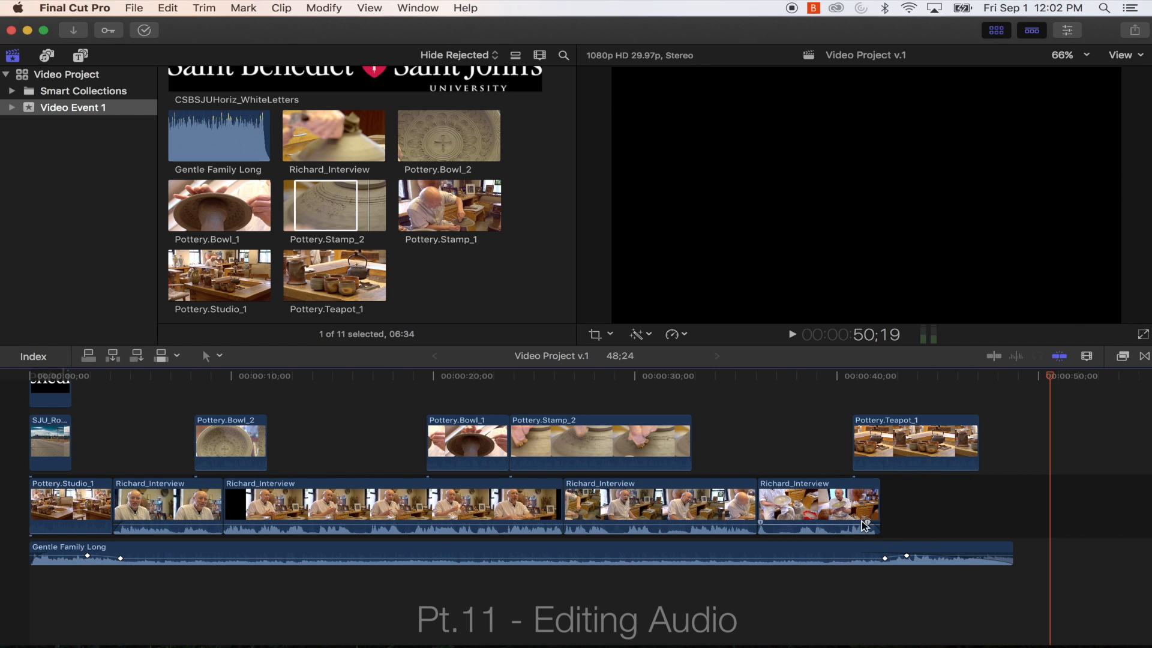
{"action": "key", "text": "space"}
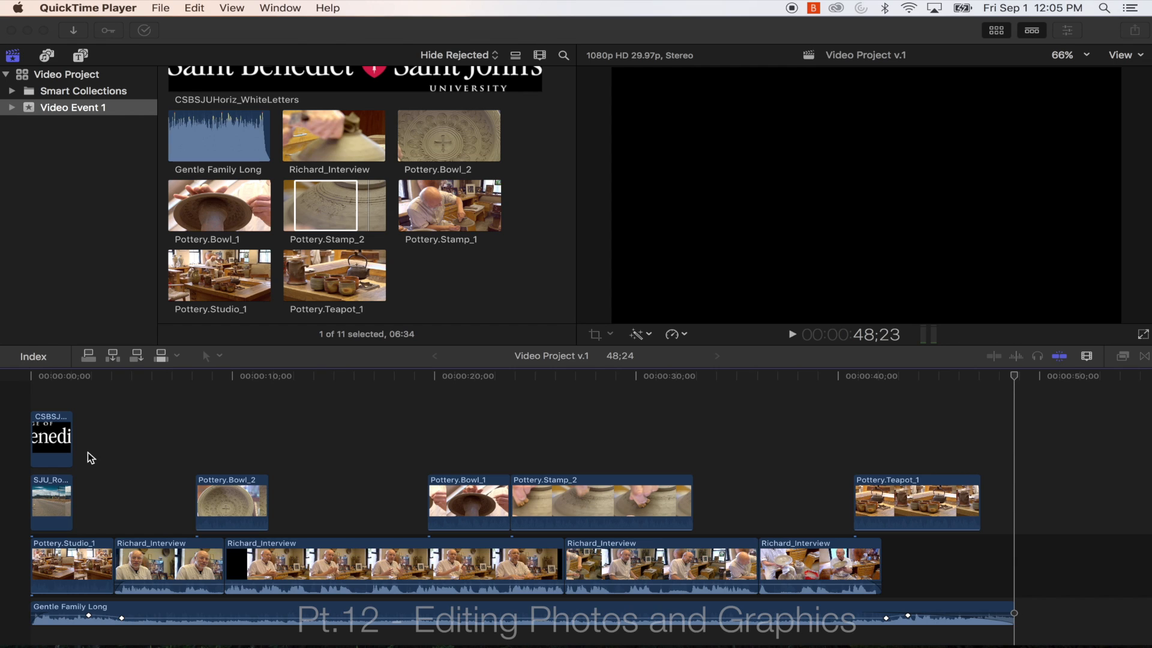
Park the playhead at 0;25 on the opening graphics and show the inspector settings for the SJU_Road photo.
{"action": "left_click", "coordinate": [20, 375]}
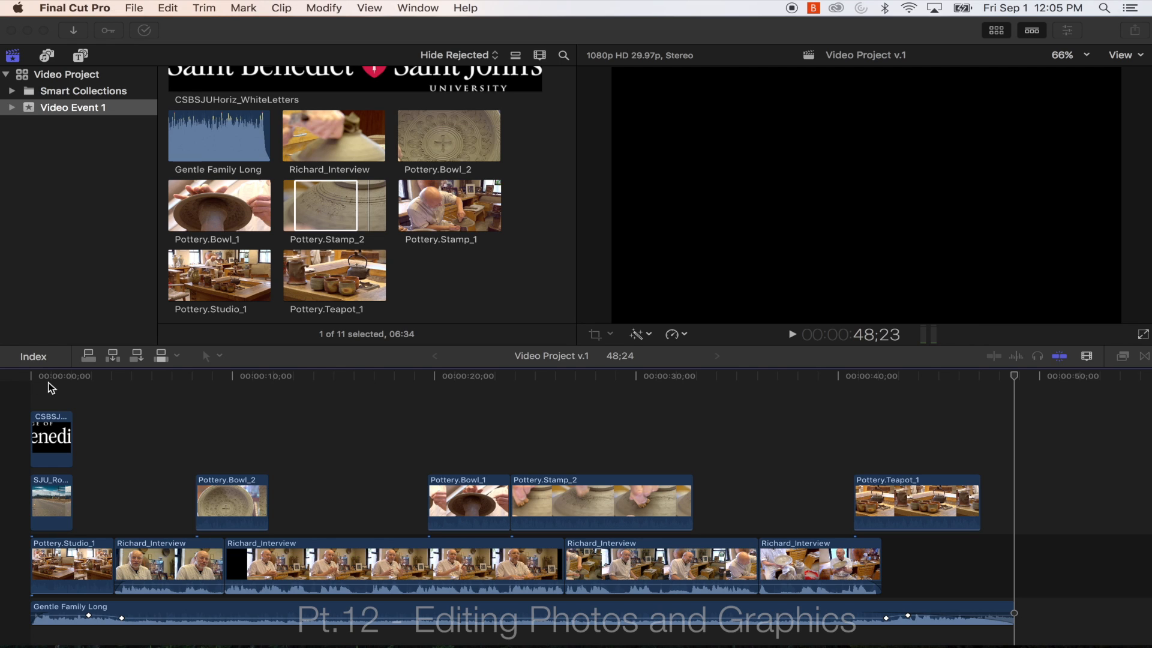
{"action": "left_click", "coordinate": [48, 385]}
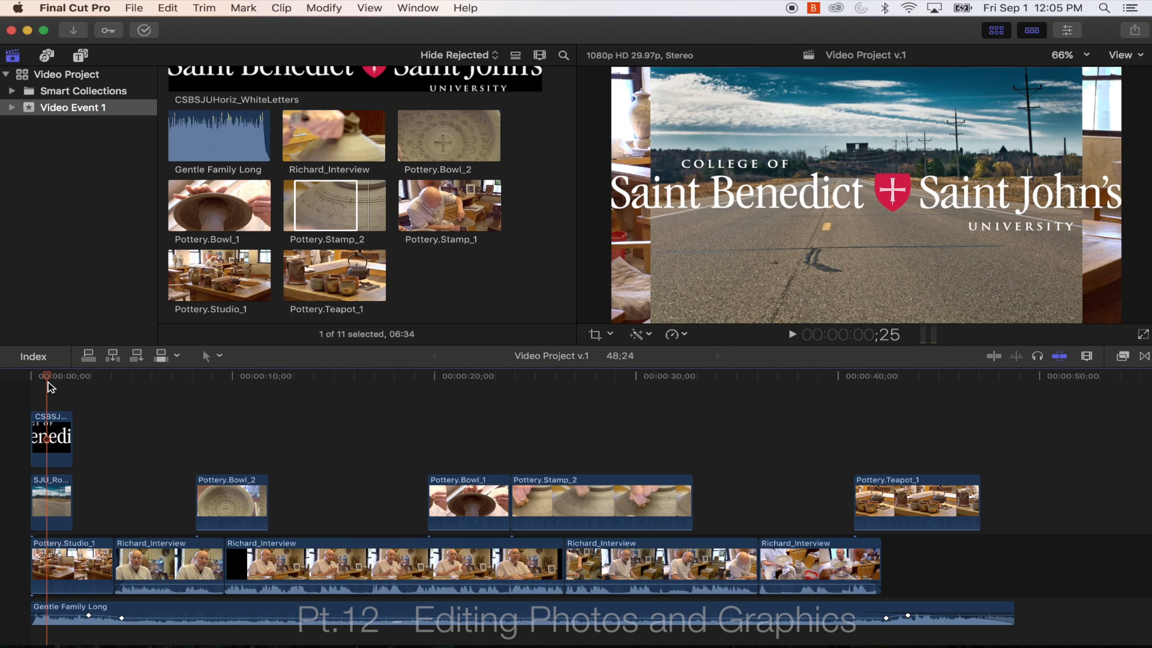
{"action": "left_click", "coordinate": [55, 510]}
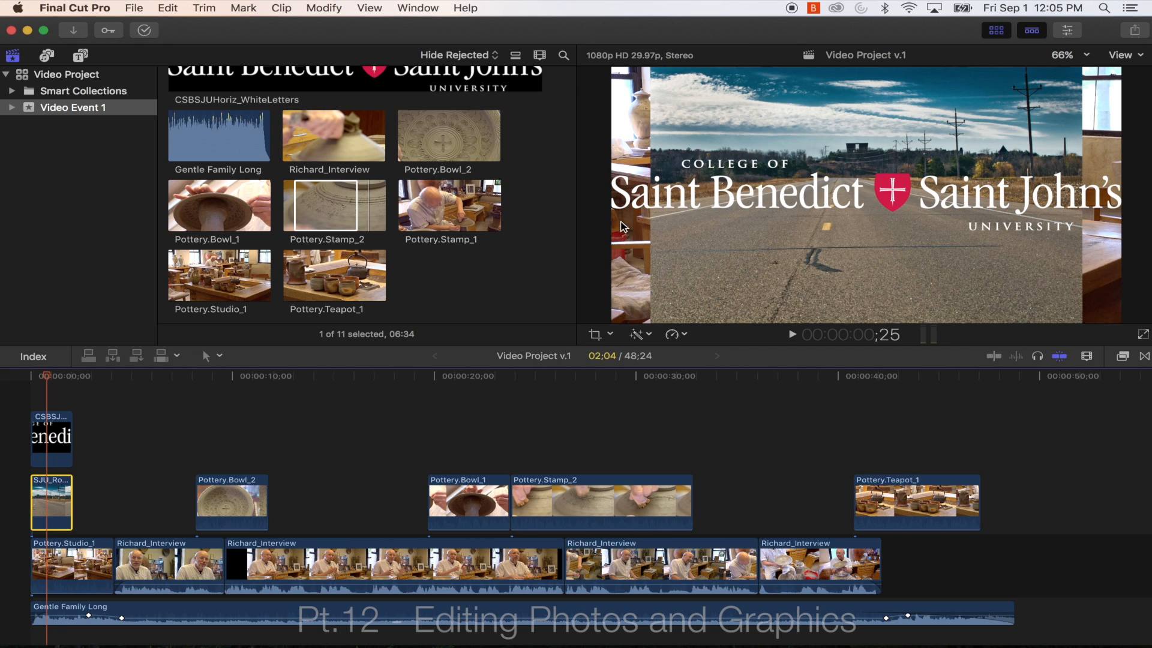
{"action": "left_click", "coordinate": [1068, 31]}
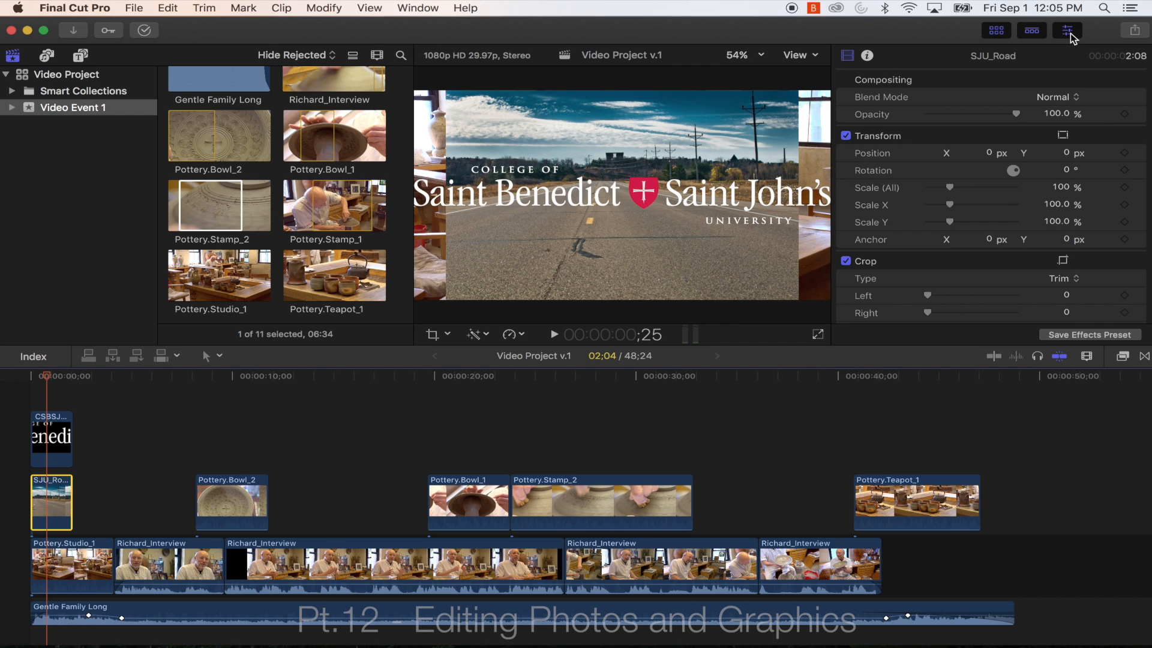
Review the audio, info and video properties of the first interview clip.
{"action": "left_click", "coordinate": [169, 564]}
{"action": "left_click", "coordinate": [867, 55]}
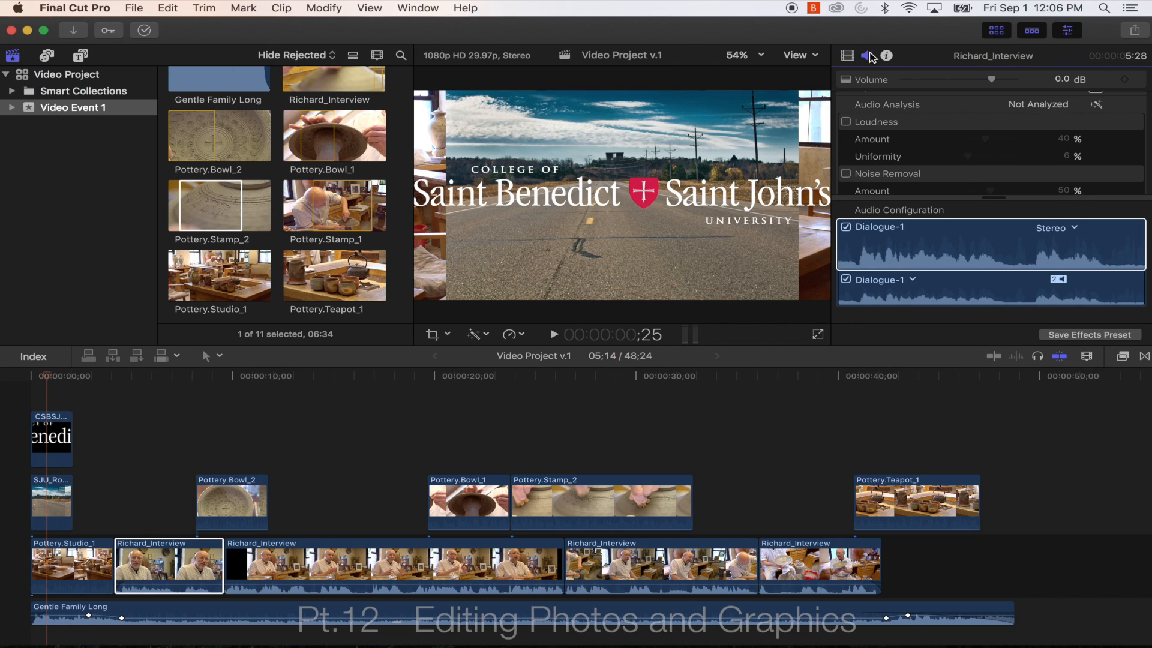
{"action": "left_click", "coordinate": [887, 56]}
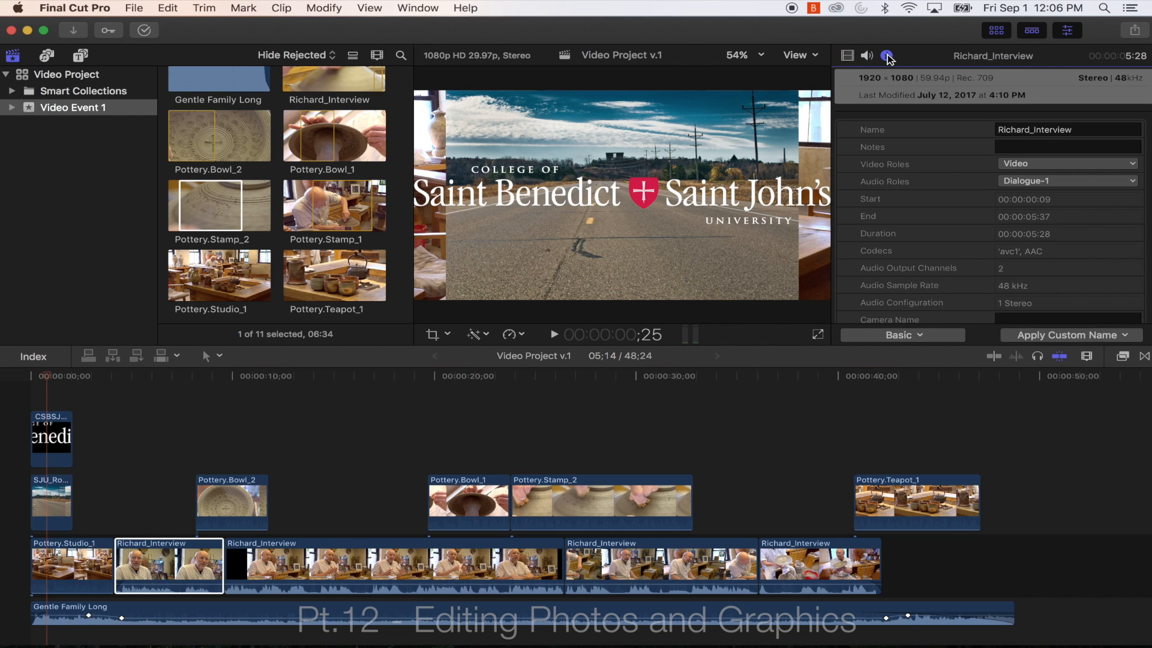
{"action": "left_click", "coordinate": [848, 55]}
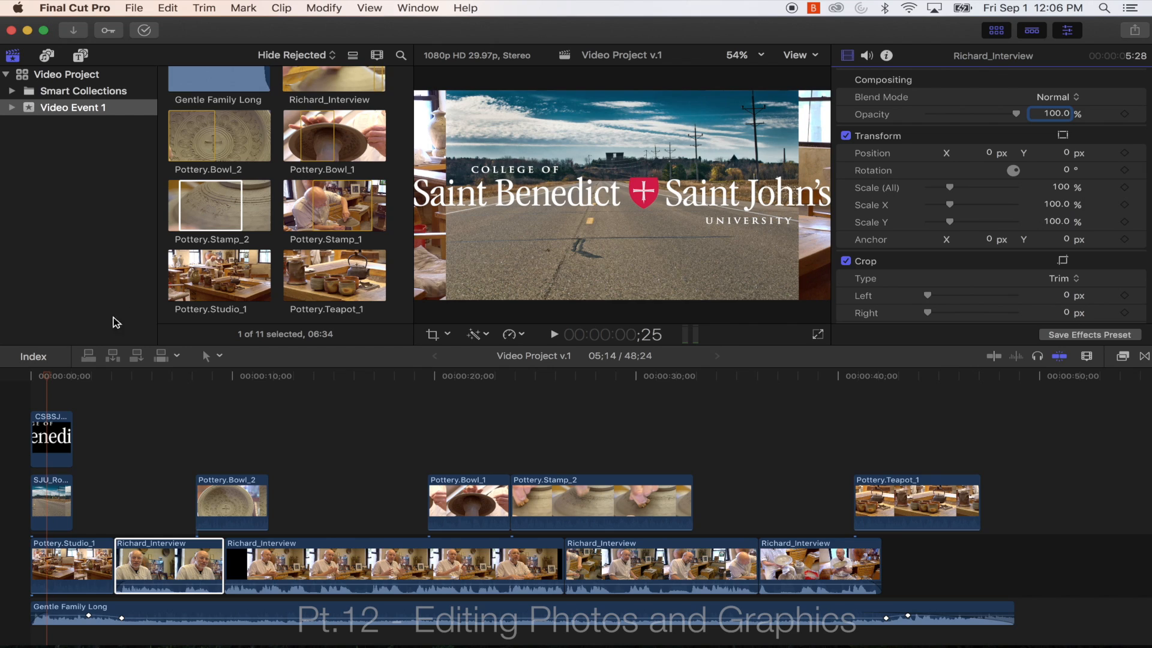
Place the playhead at 0;28 and select the SJU_Road photo to bring up its Transform settings.
{"action": "left_click", "coordinate": [50, 380]}
{"action": "left_click", "coordinate": [49, 511]}
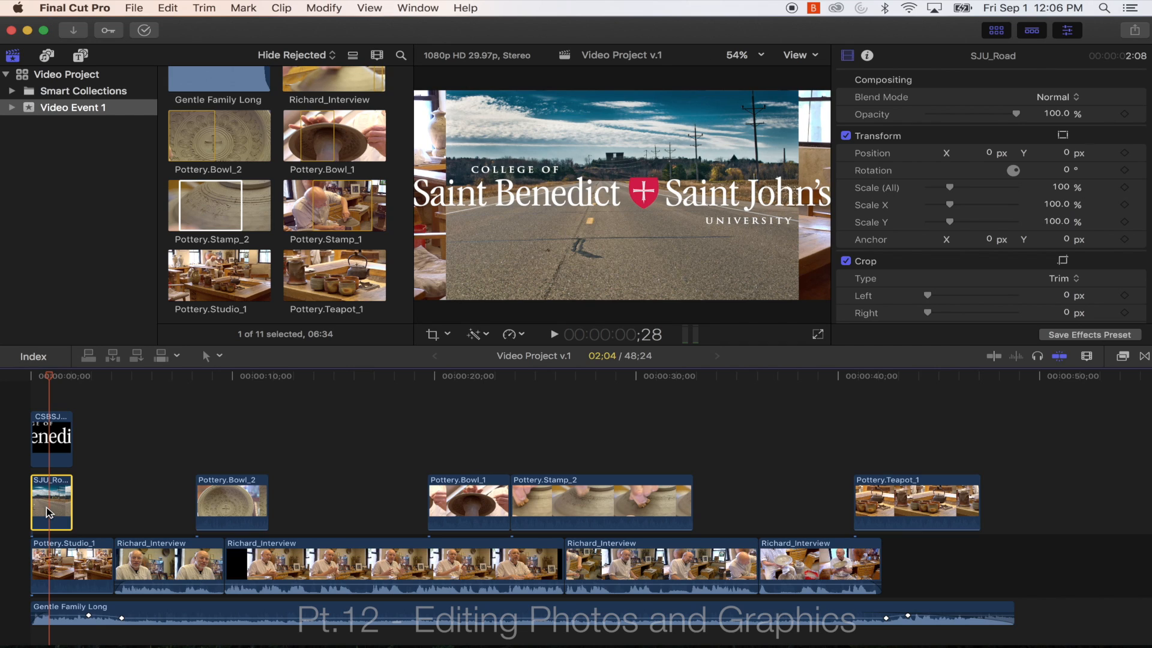
{"action": "scroll", "coordinate": [989, 135], "scroll_direction": "up", "scroll_amount": 1}
{"action": "scroll", "coordinate": [984, 150], "scroll_direction": "down", "scroll_amount": 1}
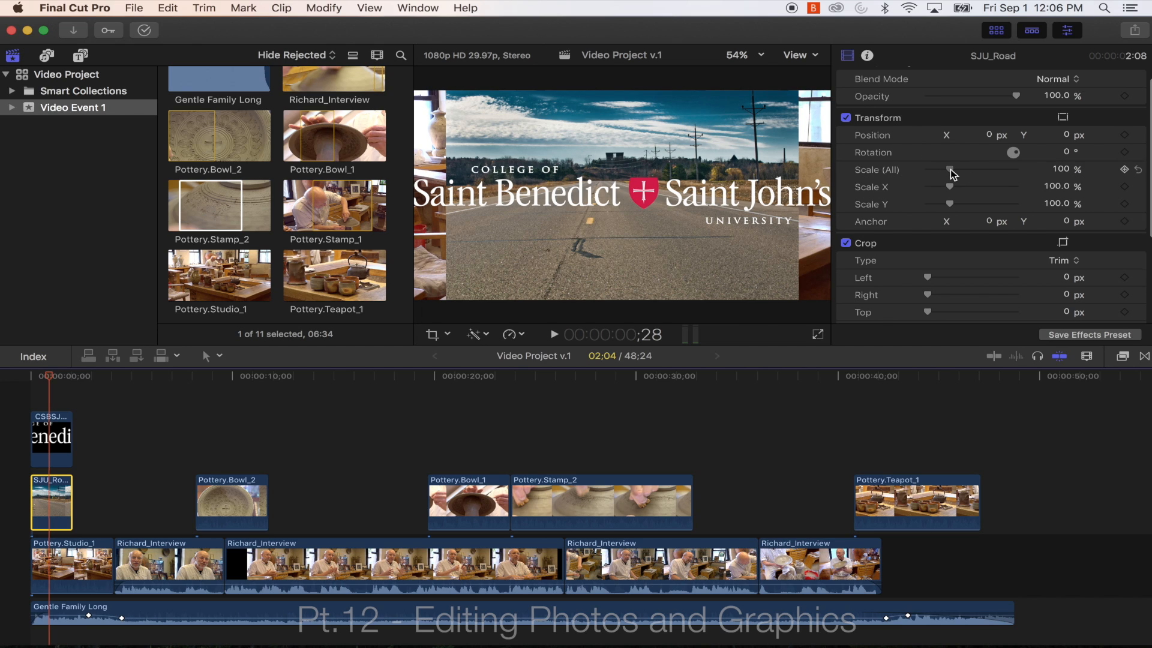
Try scaling the SJU_Road photo uniformly to 124%, and undo the scale change.
{"action": "left_click", "coordinate": [953, 171]}
{"action": "left_click_drag", "start_coordinate": [956, 174], "coordinate": [958, 174]}
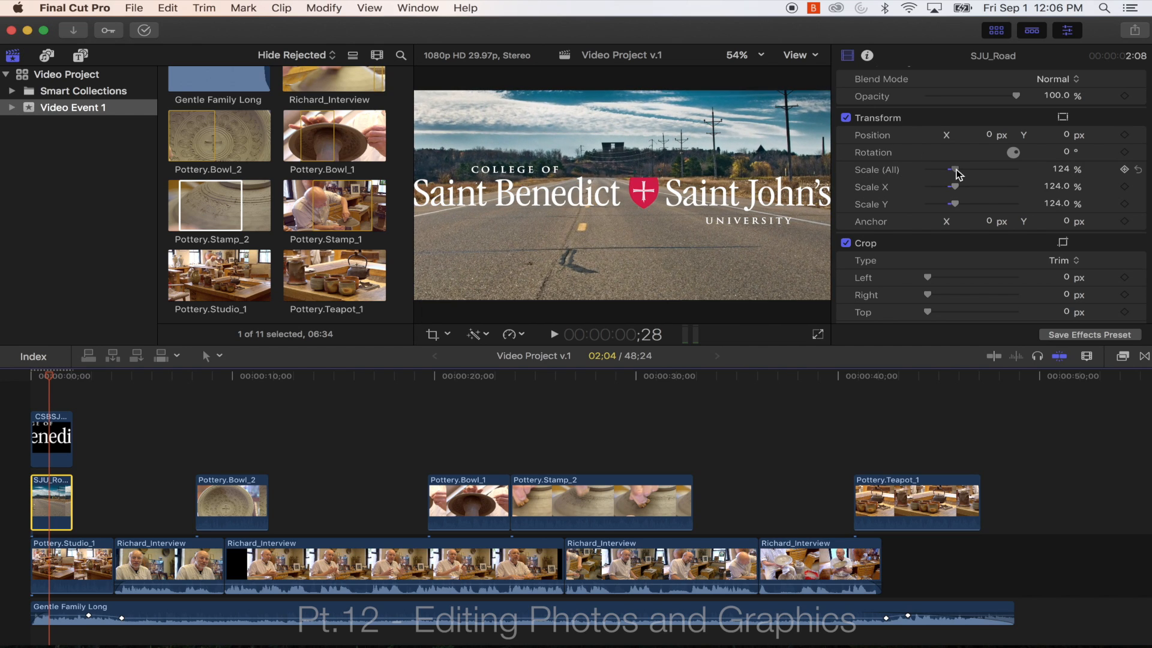
{"action": "left_click", "coordinate": [168, 8]}
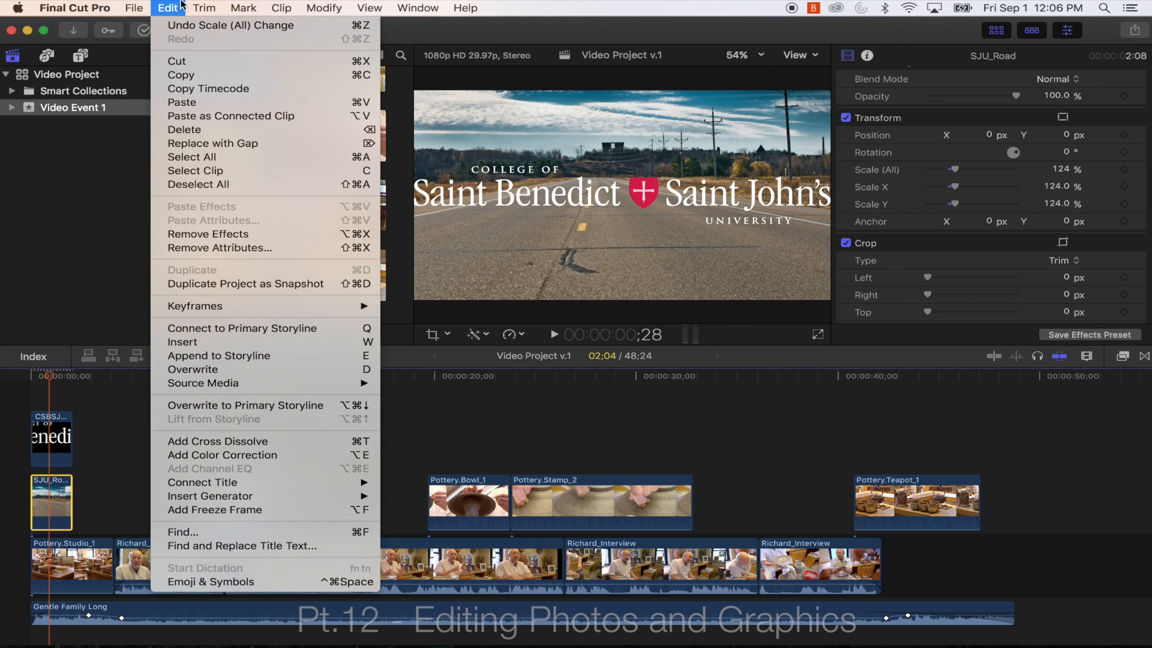
{"action": "left_click", "coordinate": [180, 27]}
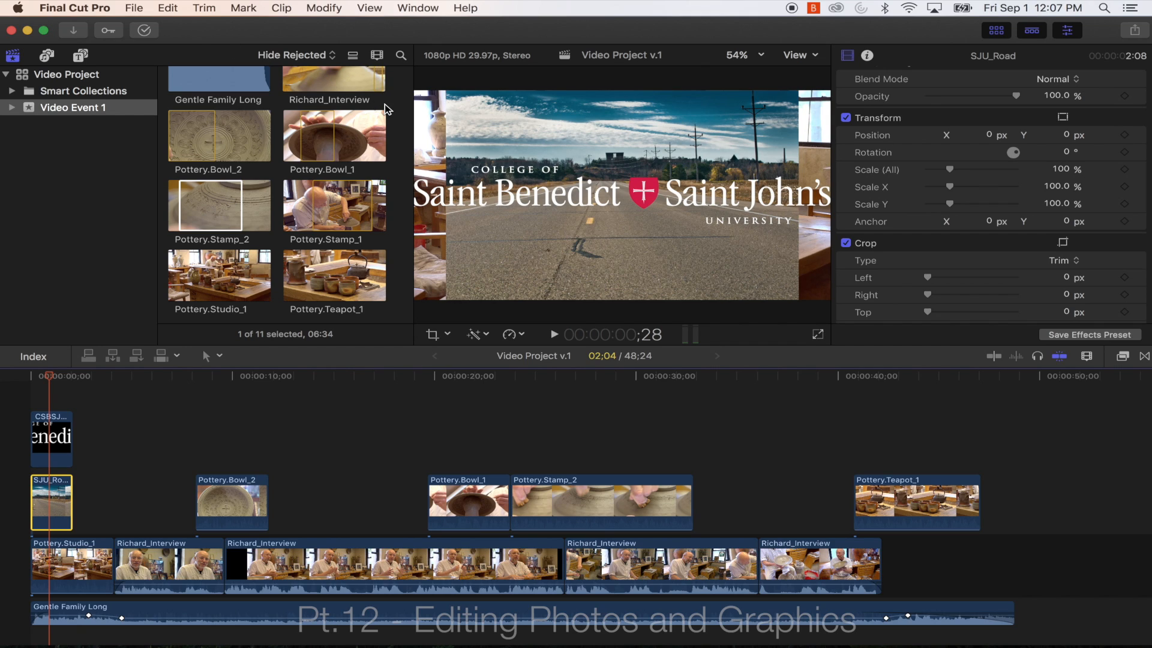
Set the SJU_Road photo's crop type to Ken Burns and preview the movement from the start of the timeline.
{"action": "scroll", "coordinate": [996, 201], "scroll_direction": "down", "scroll_amount": 1}
{"action": "scroll", "coordinate": [996, 201], "scroll_direction": "down", "scroll_amount": 3}
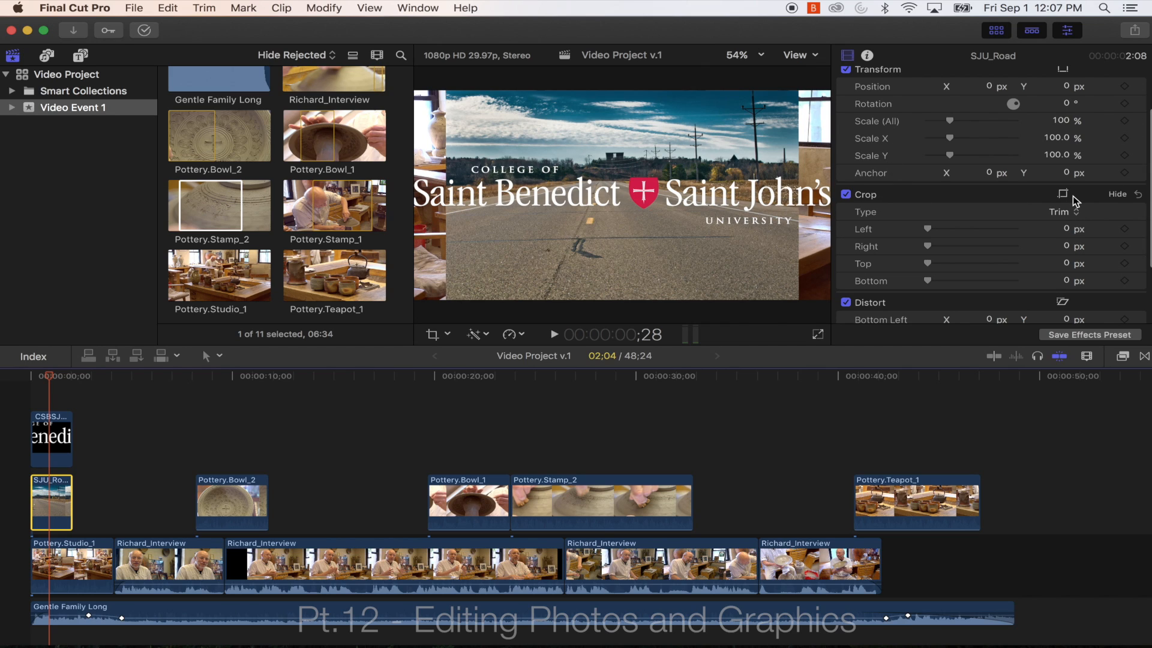
{"action": "left_click", "coordinate": [1076, 212]}
{"action": "left_click", "coordinate": [1073, 237]}
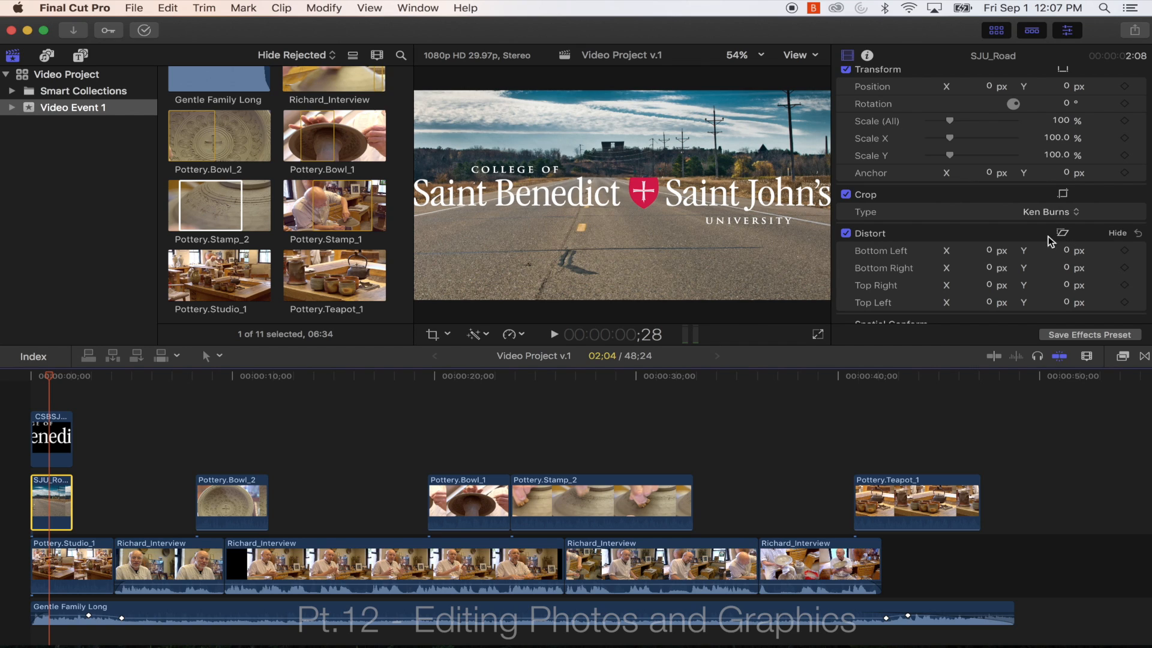
{"action": "left_click", "coordinate": [27, 377]}
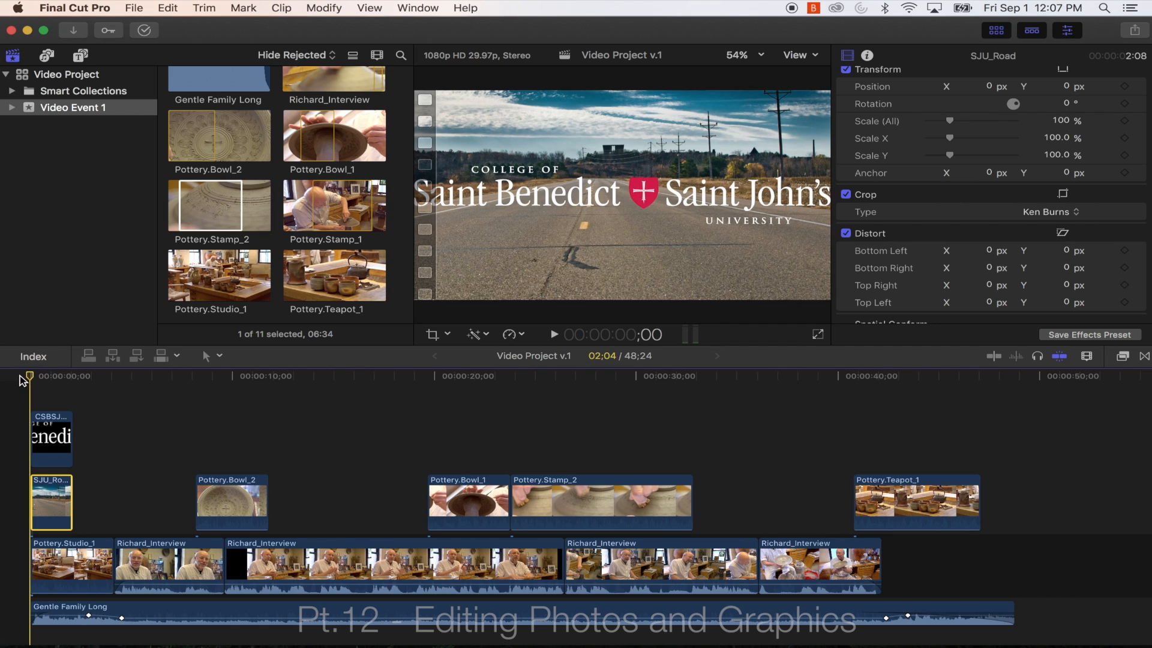
{"action": "key", "text": "space"}
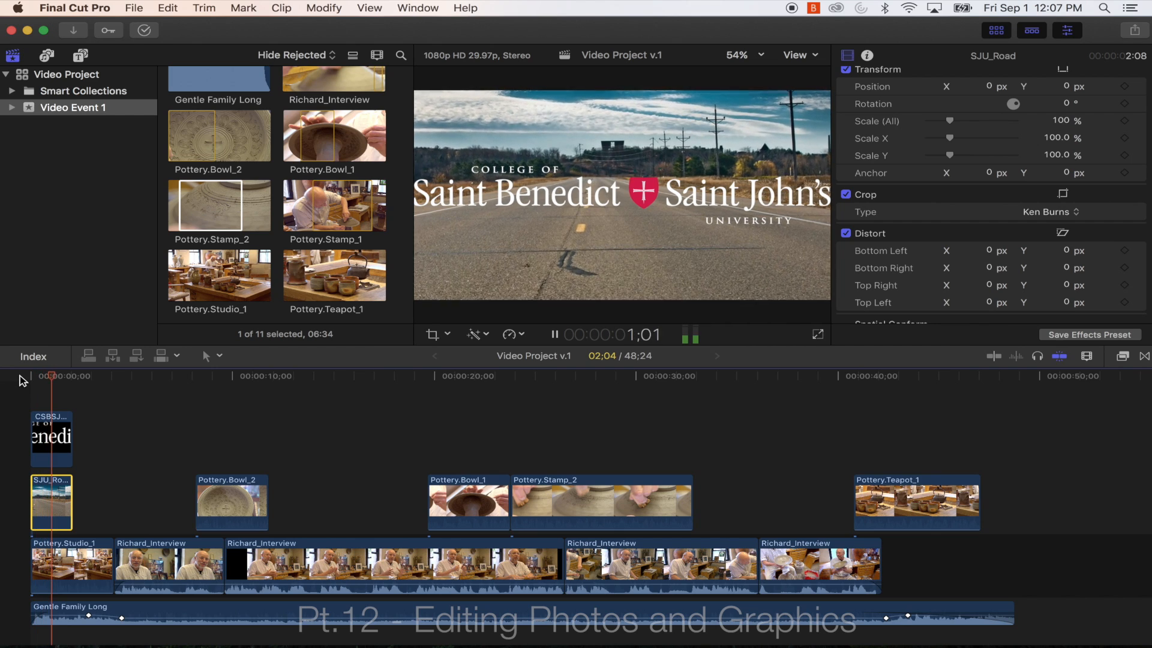
Open the SJU_Road photo's Ken Burns controls at 1;01 and enlarge the end frame toward the start frame's upper-left corner.
{"action": "key", "text": "space"}
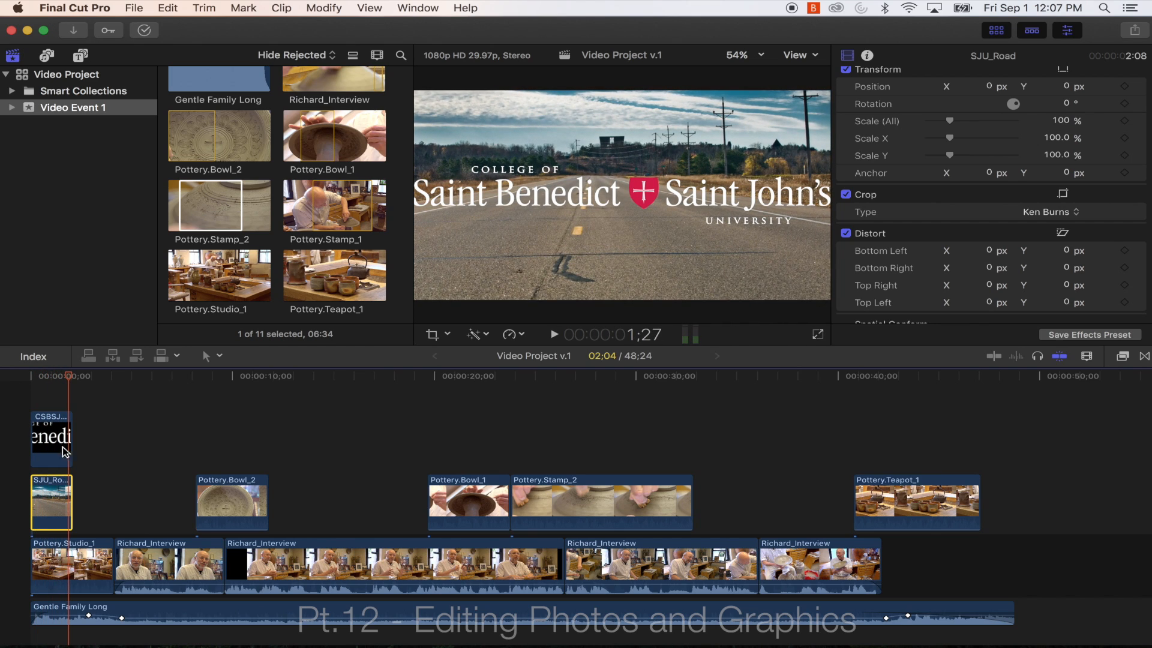
{"action": "left_click", "coordinate": [51, 377]}
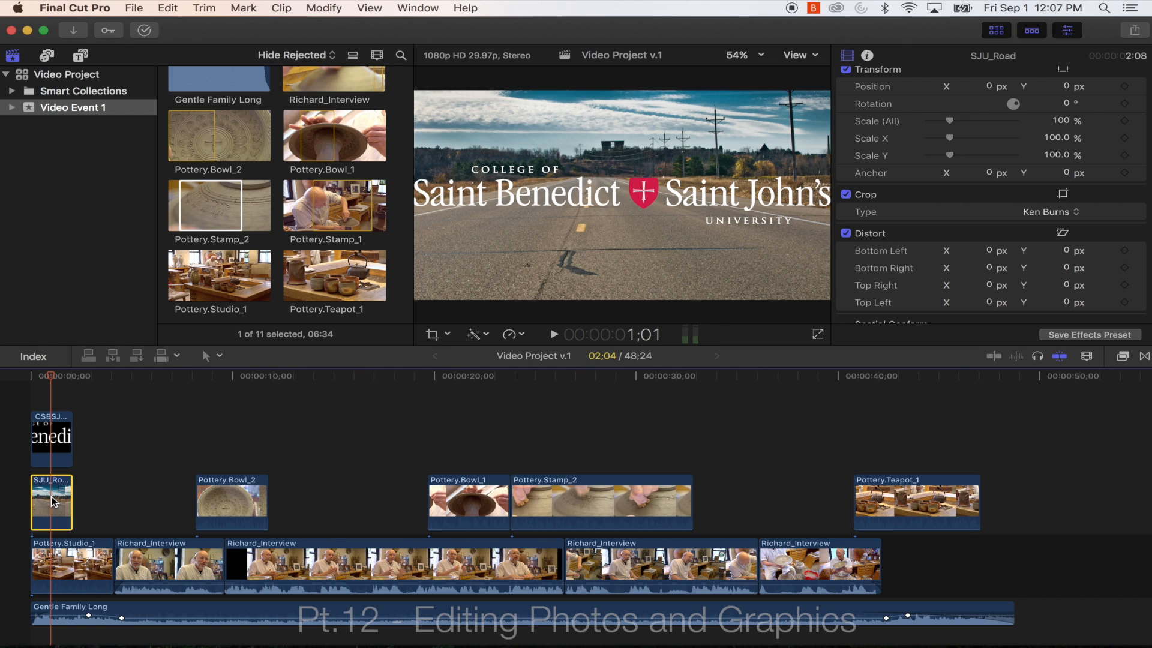
{"action": "left_click", "coordinate": [1064, 194]}
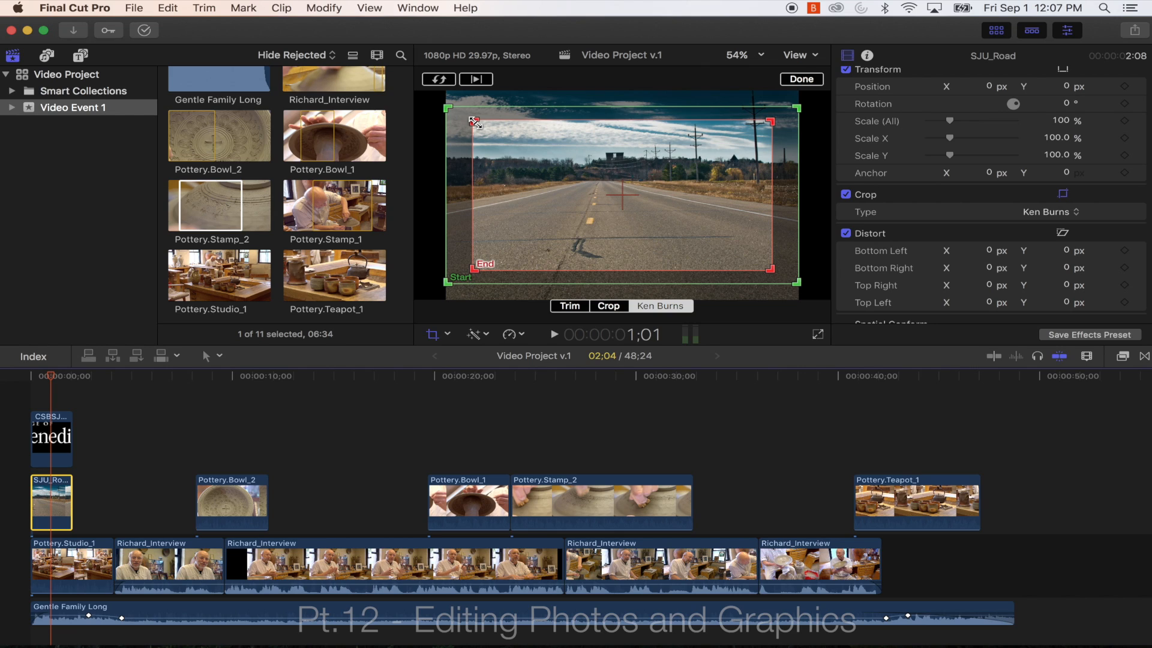
{"action": "left_click_drag", "start_coordinate": [474, 122], "coordinate": [471, 120]}
{"action": "left_click_drag", "start_coordinate": [461, 116], "coordinate": [456, 114]}
{"action": "mouse_move", "coordinate": [573, 203]}
{"action": "left_mouse_down"}
{"action": "mouse_move", "coordinate": [589, 204]}
{"action": "mouse_move", "coordinate": [572, 198]}
{"action": "left_mouse_up"}
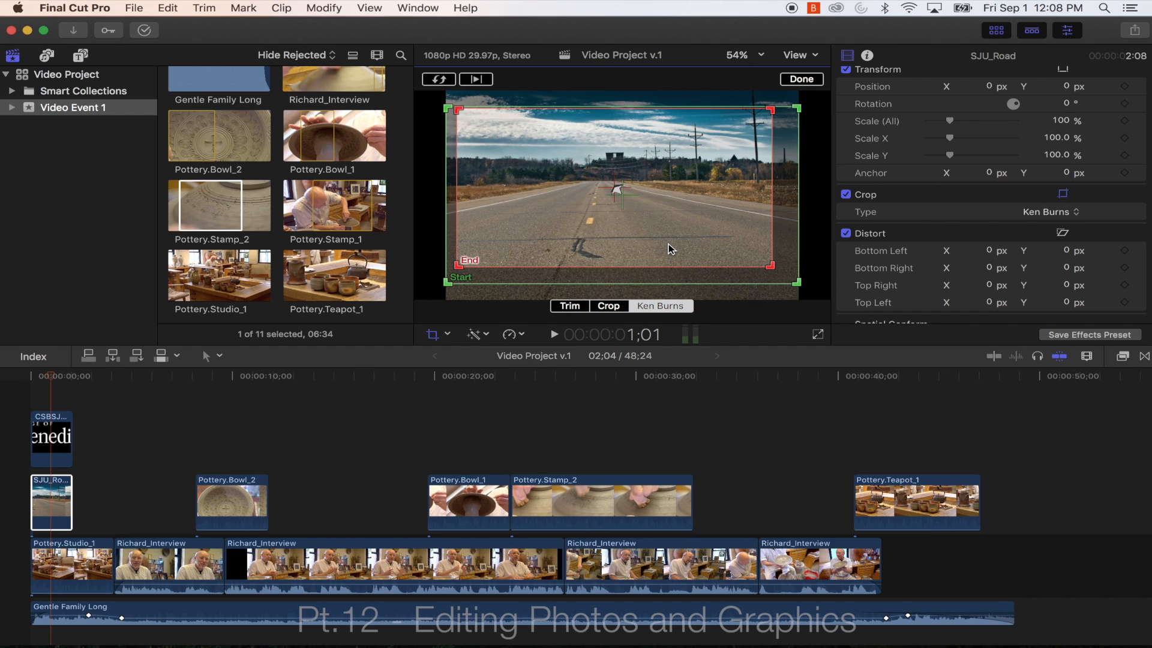
Fit the Ken Burns start and end frames against the photo's top edge, finish the crop and preview the opening from the timeline's start.
{"action": "left_click_drag", "start_coordinate": [774, 268], "coordinate": [757, 245]}
{"action": "left_click_drag", "start_coordinate": [781, 288], "coordinate": [792, 266]}
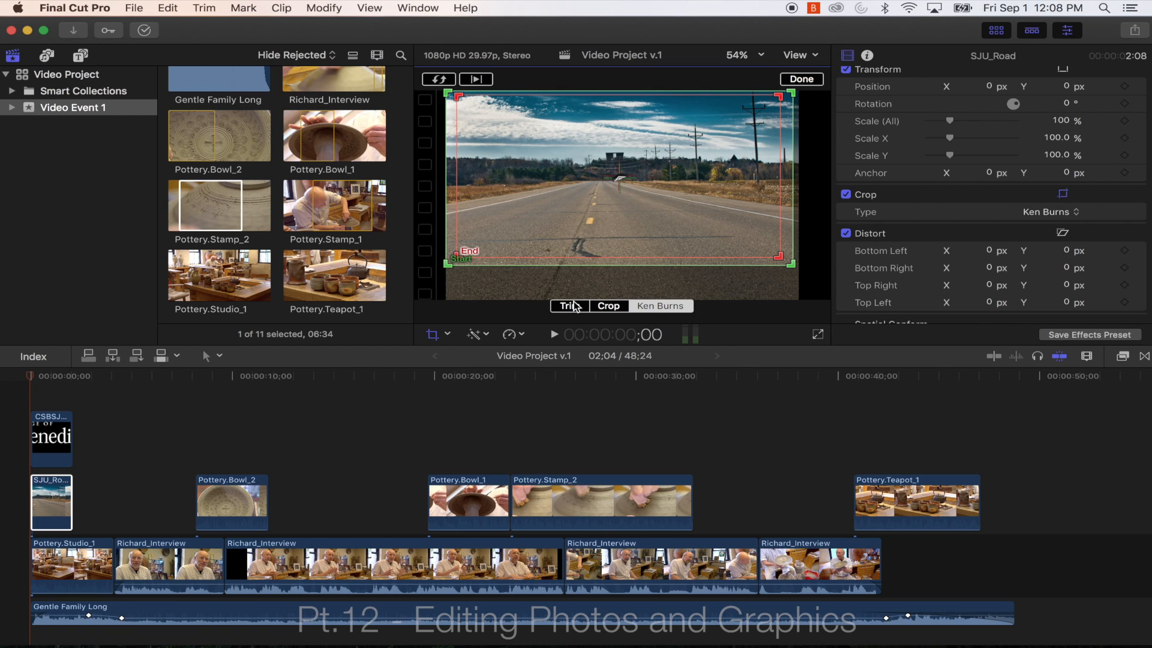
{"action": "left_click", "coordinate": [797, 80]}
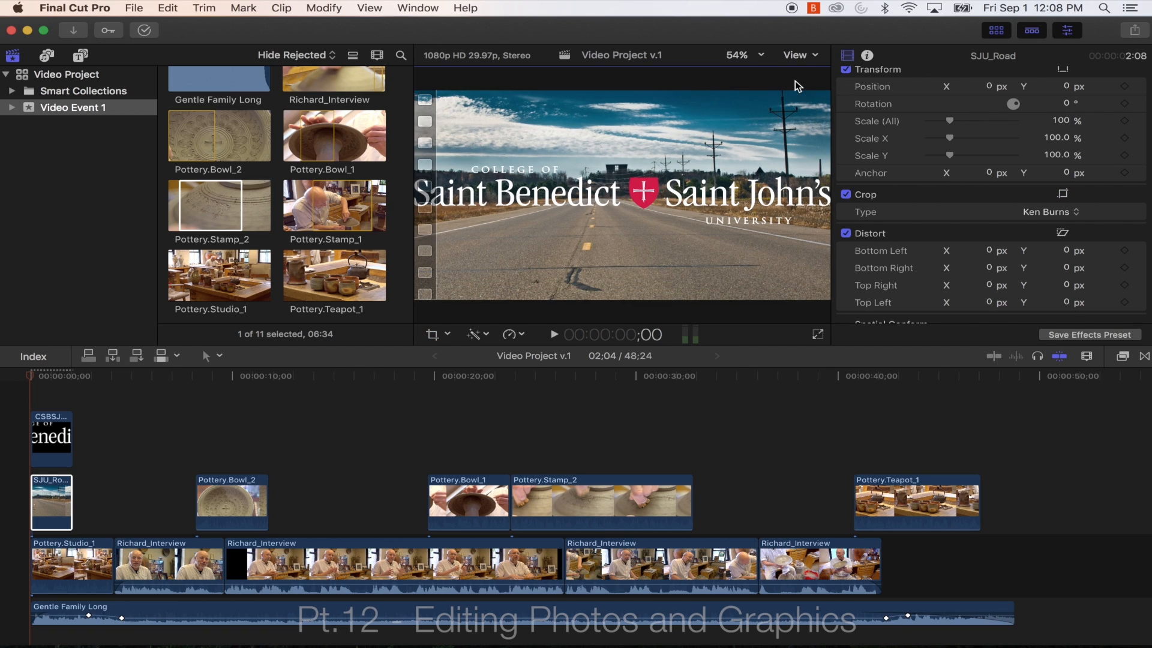
{"action": "left_click_drag", "start_coordinate": [61, 377], "coordinate": [0, 377]}
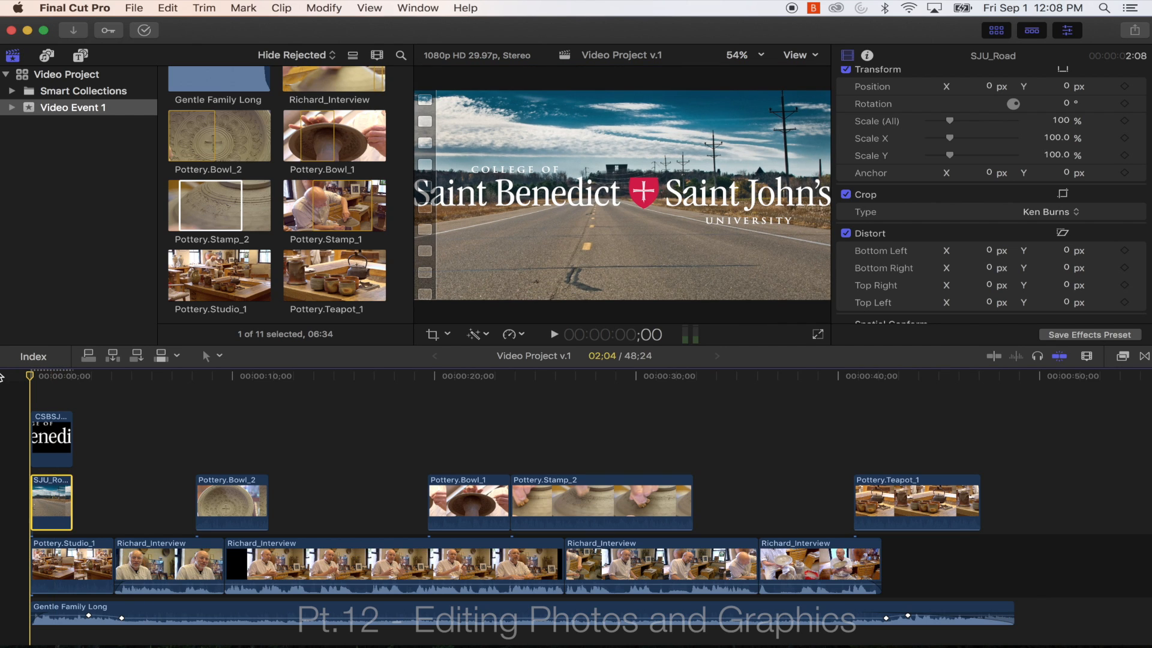
{"action": "key", "text": "space"}
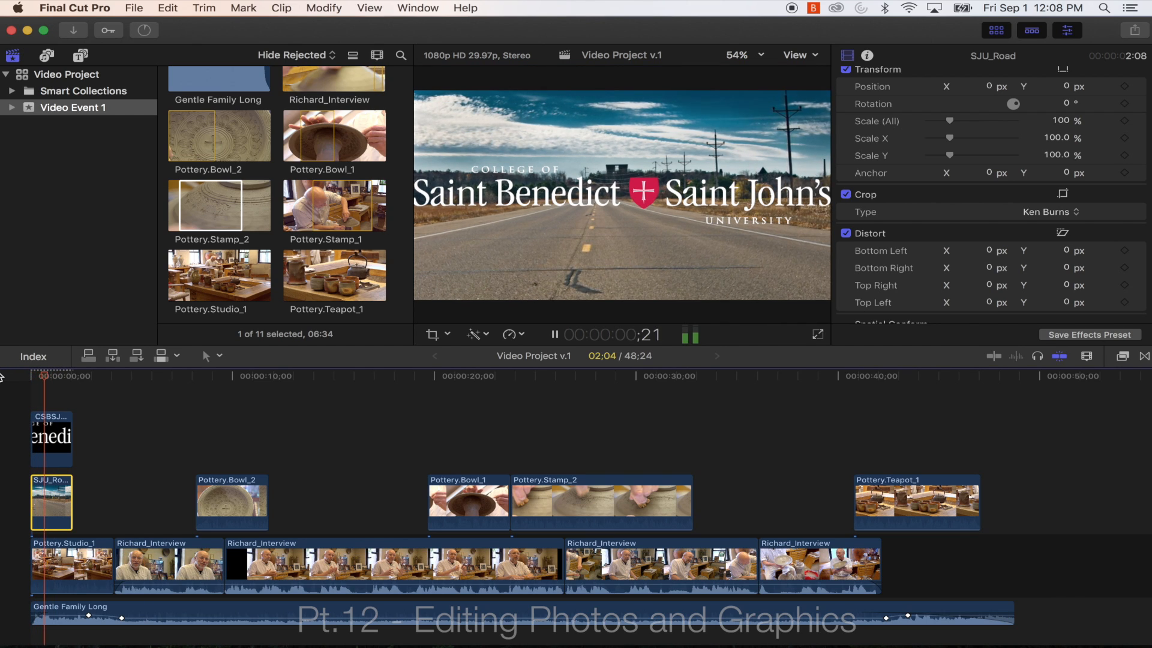
{"action": "key", "text": "space"}
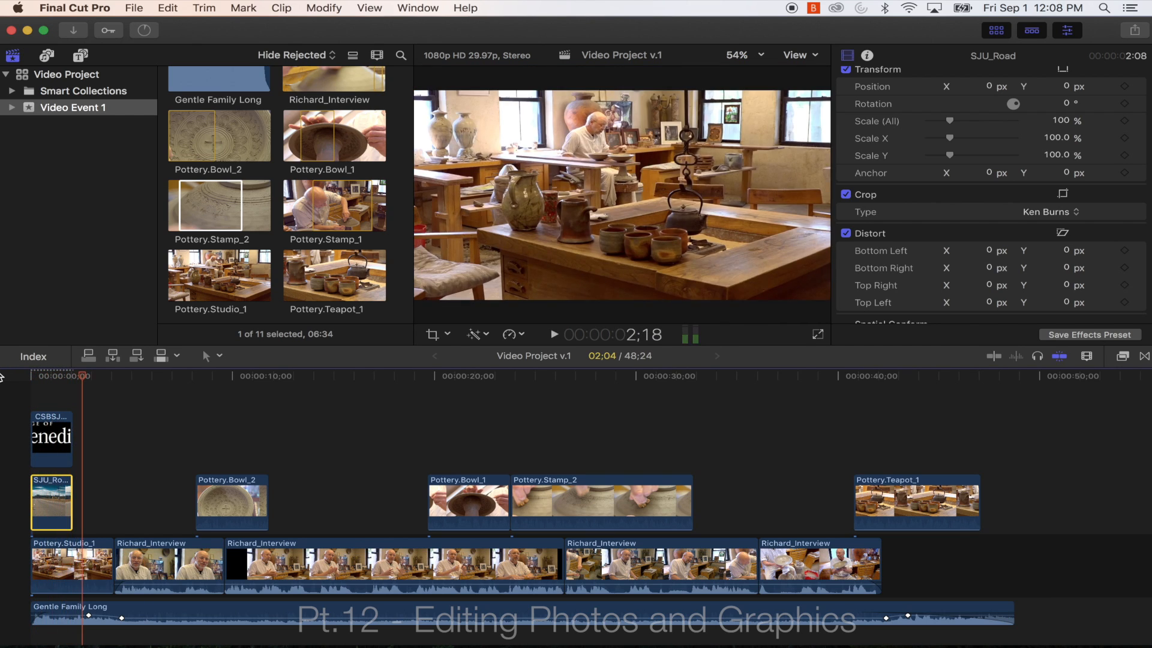
Place the playhead at 1;04 and scale the CSBSJUHoriz_WhiteLetters graphic uniformly to 79%.
{"action": "left_click", "coordinate": [54, 377]}
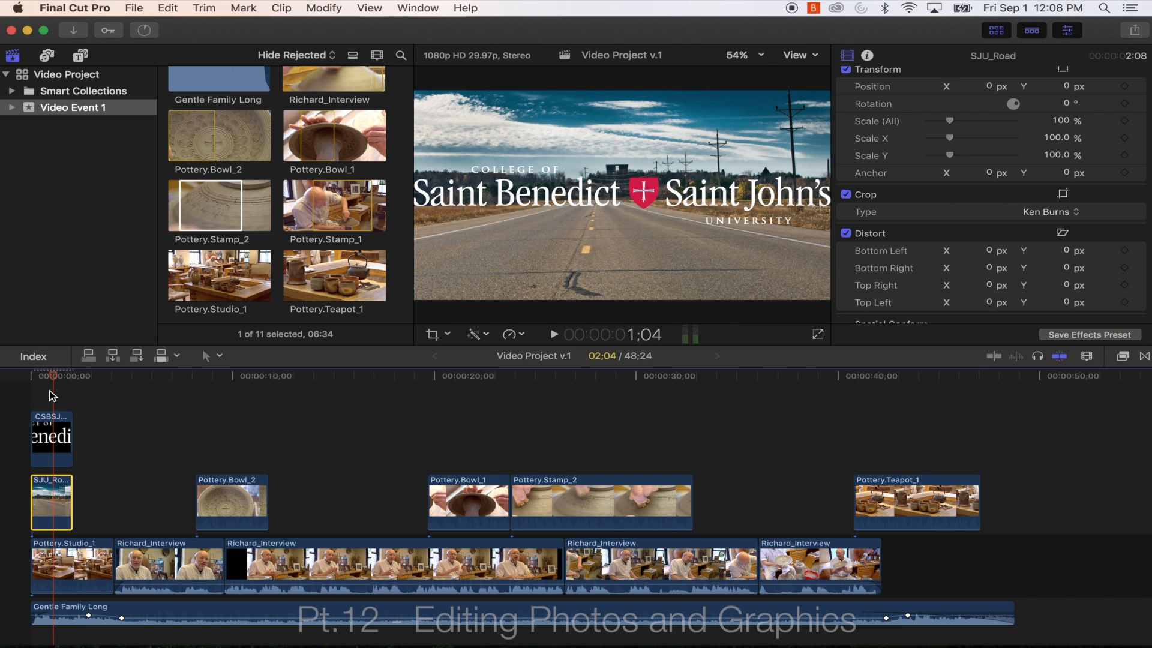
{"action": "left_click", "coordinate": [53, 438]}
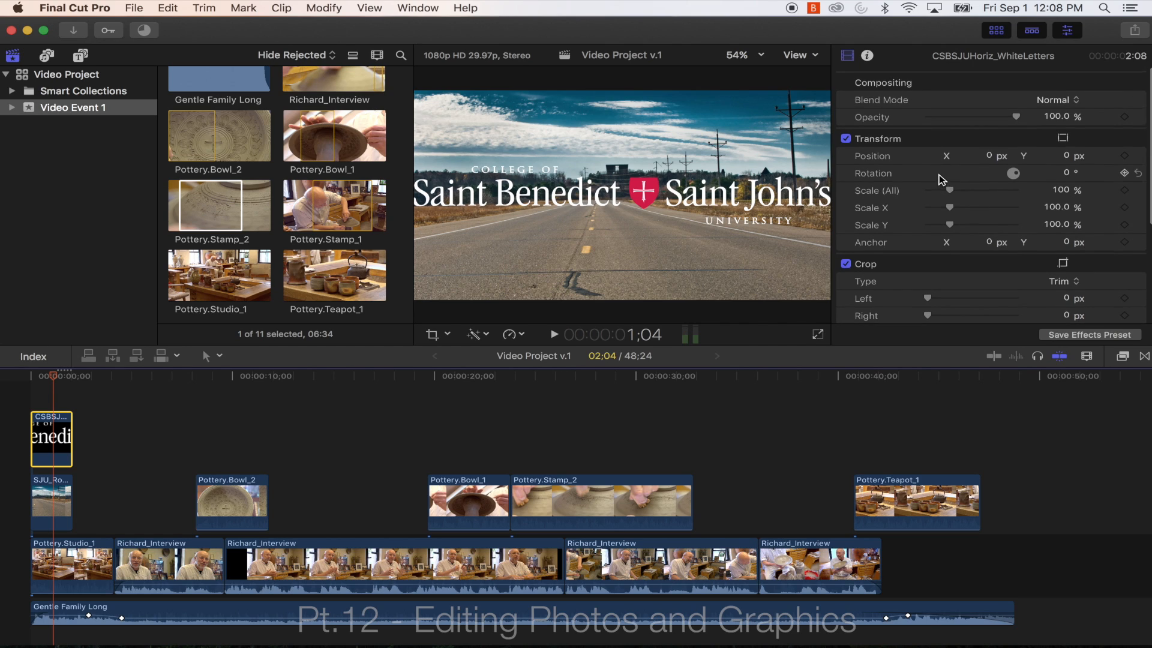
{"action": "left_click_drag", "start_coordinate": [953, 188], "coordinate": [948, 187]}
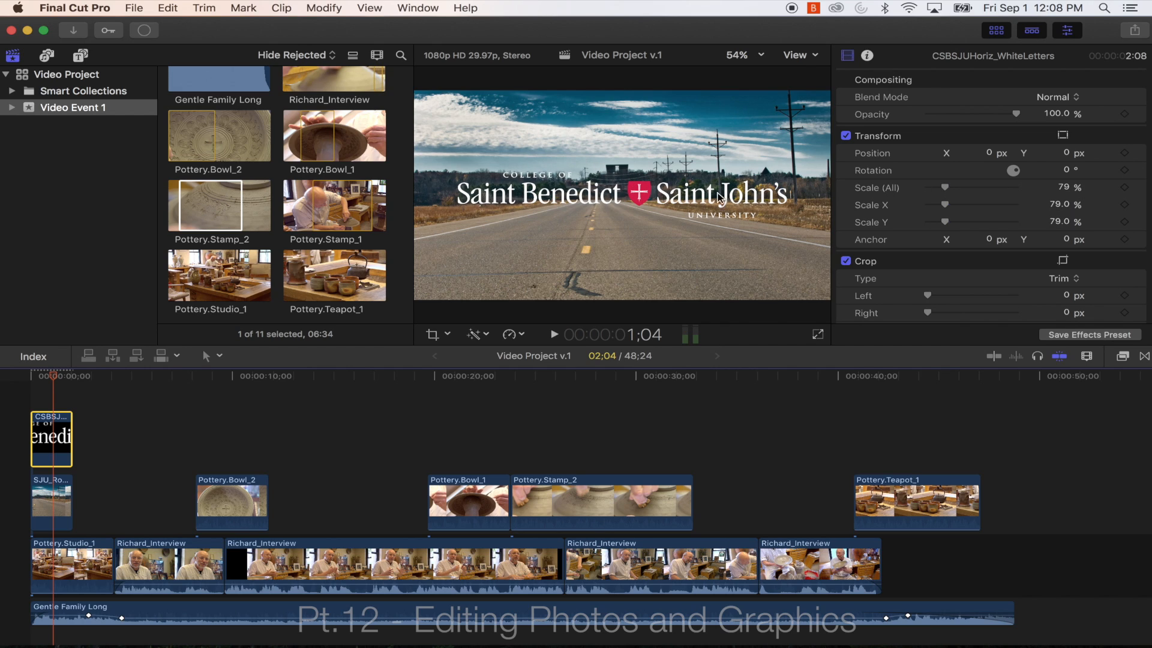
Move the white-letter graphic down over the road in the lower part of the frame and preview the opening from the start.
{"action": "left_click", "coordinate": [1063, 137]}
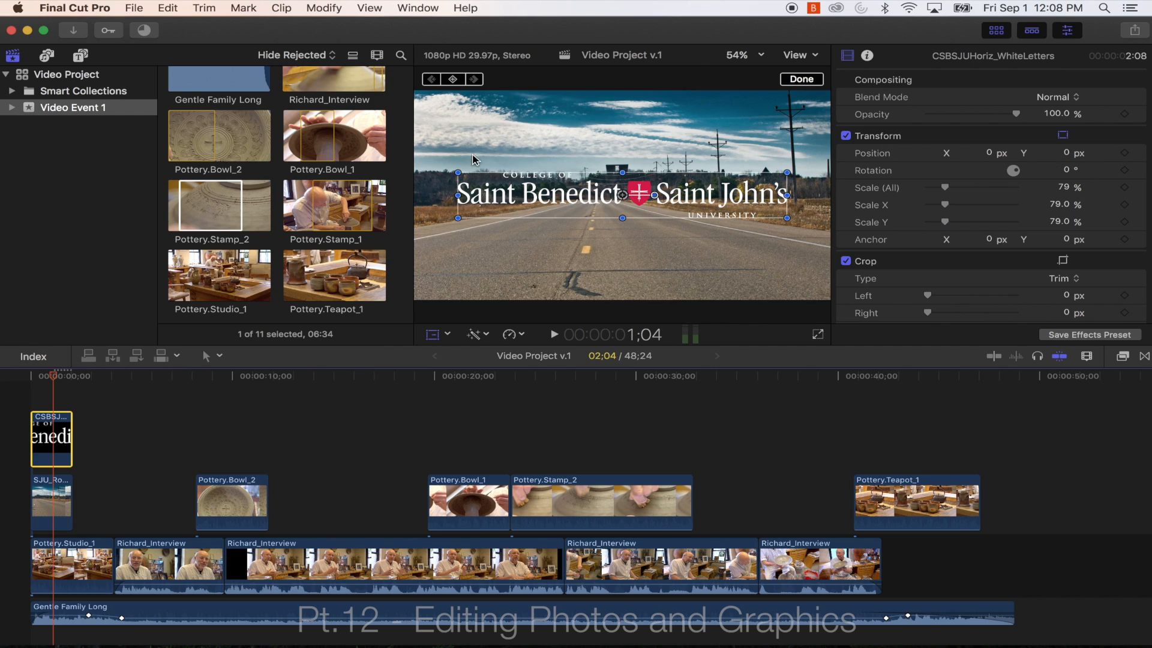
{"action": "left_click", "coordinate": [683, 194]}
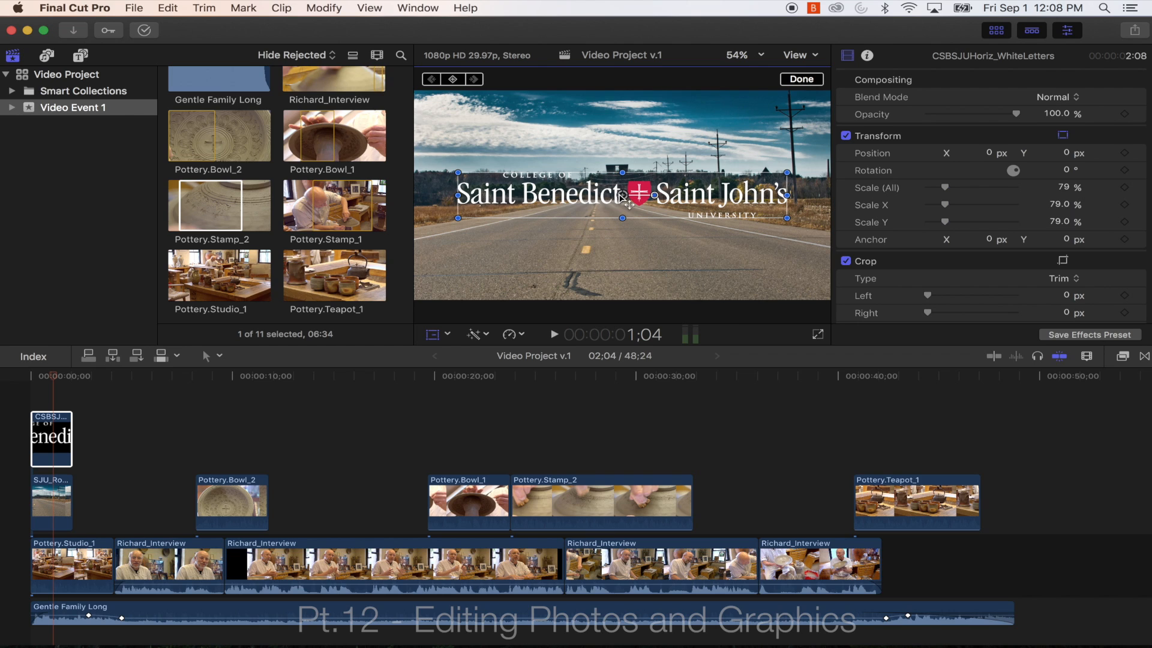
{"action": "left_click_drag", "start_coordinate": [733, 196], "coordinate": [731, 250]}
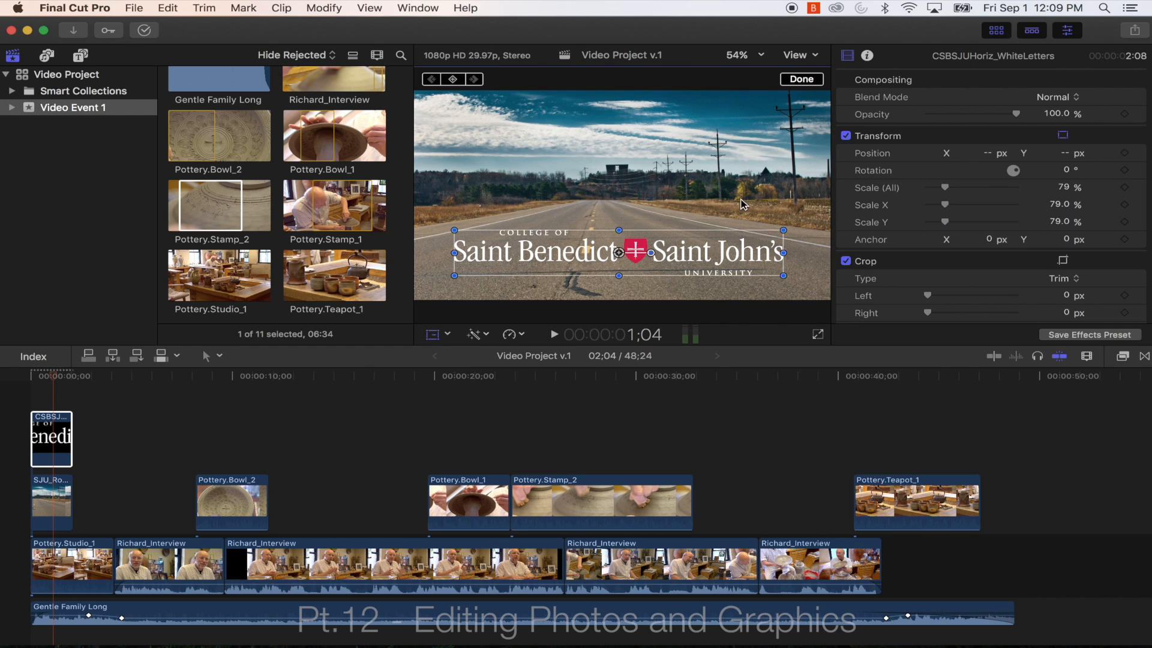
{"action": "left_click", "coordinate": [801, 79]}
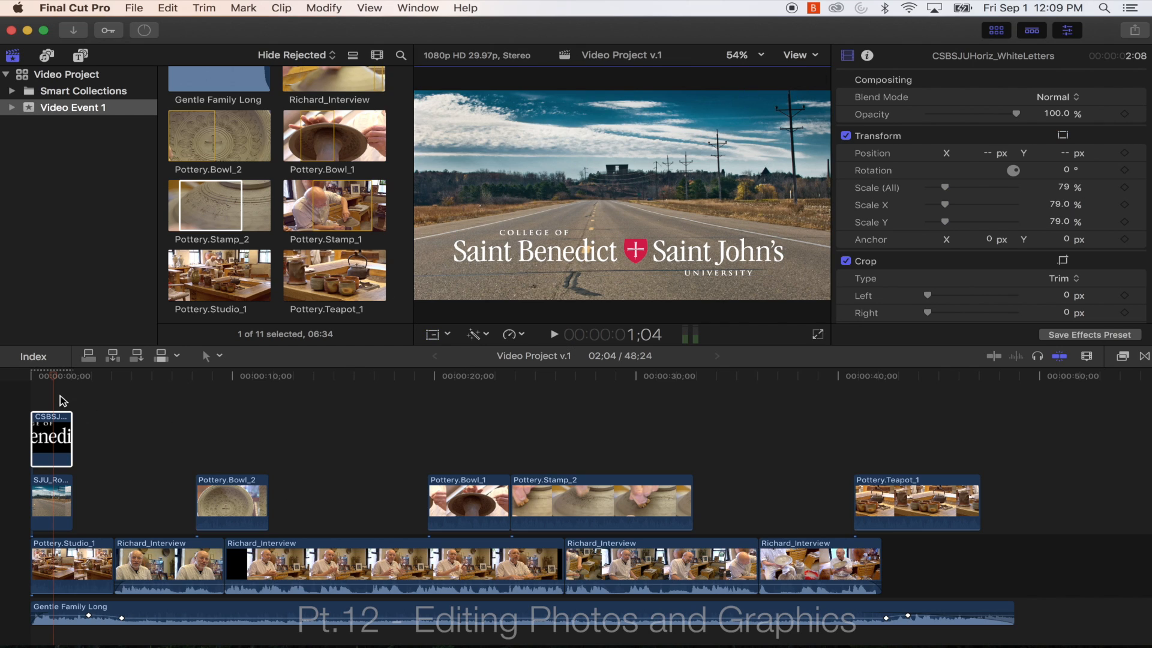
{"action": "left_click_drag", "start_coordinate": [55, 373], "coordinate": [11, 375]}
{"action": "key", "text": "space"}
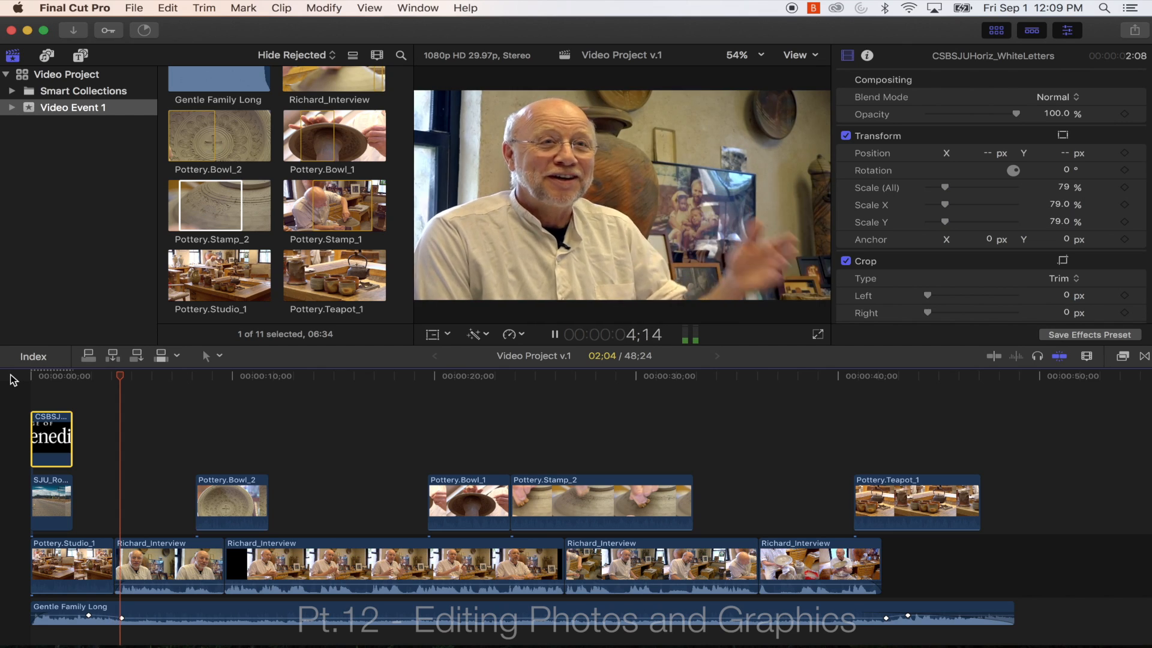
{"action": "key", "text": "space"}
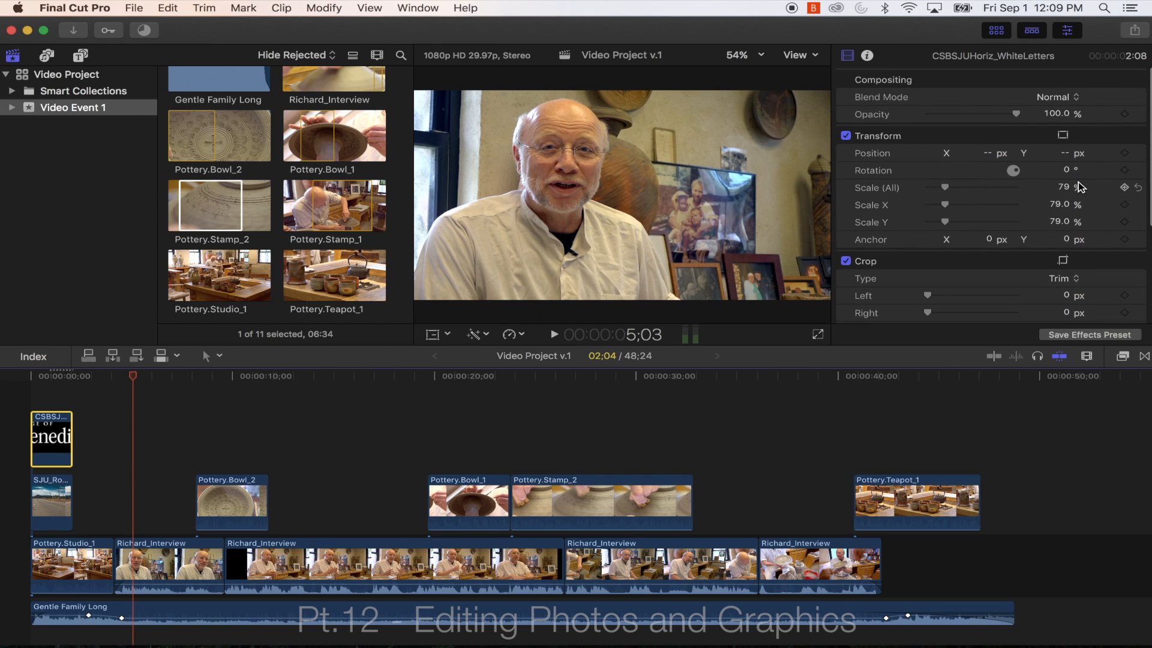
Review the white-letter graphic's Crop, Distort and Spatial Conform settings.
{"action": "scroll", "coordinate": [985, 204], "scroll_direction": "down", "scroll_amount": 5}
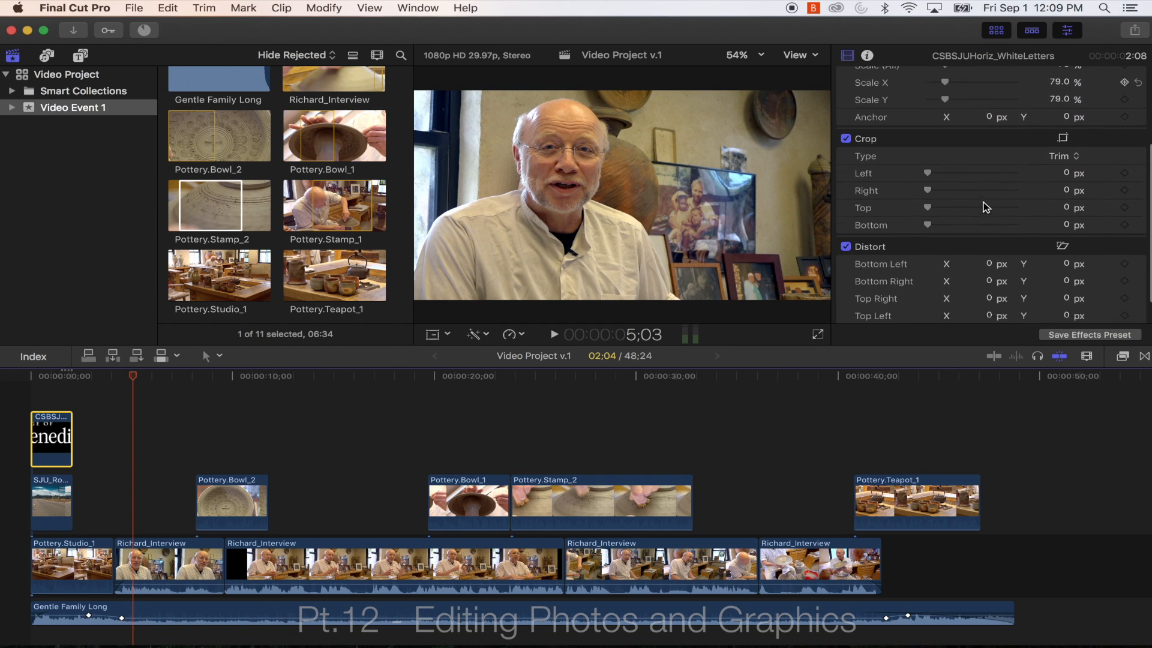
{"action": "scroll", "coordinate": [985, 207], "scroll_direction": "down", "scroll_amount": 1}
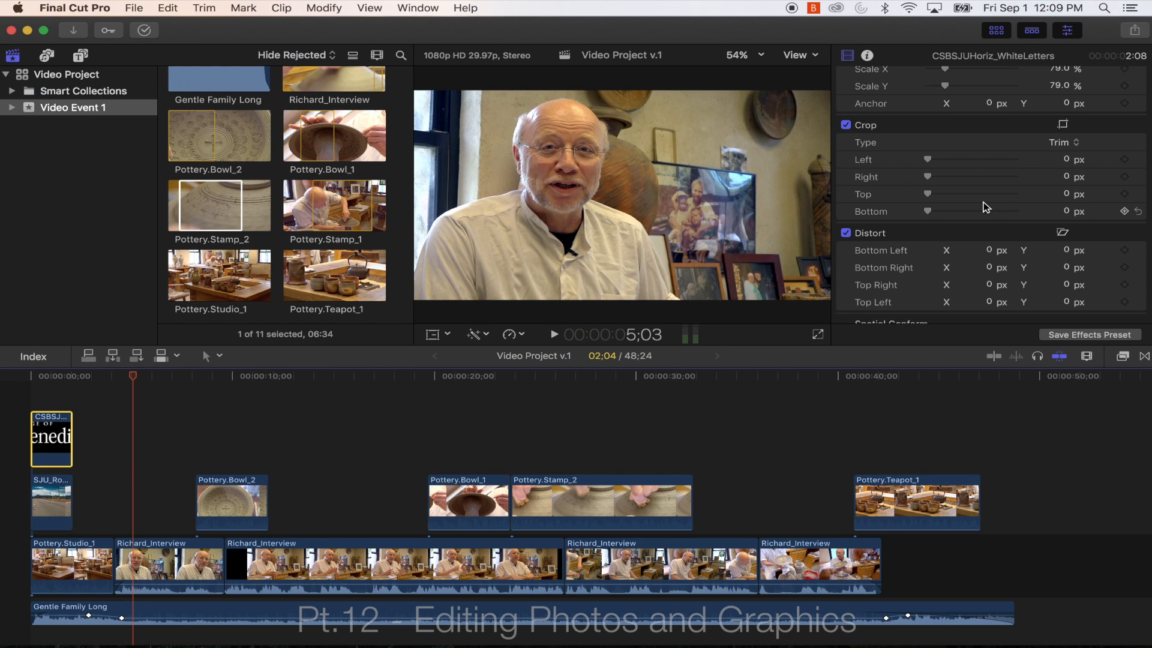
{"action": "scroll", "coordinate": [986, 207], "scroll_direction": "down", "scroll_amount": 1}
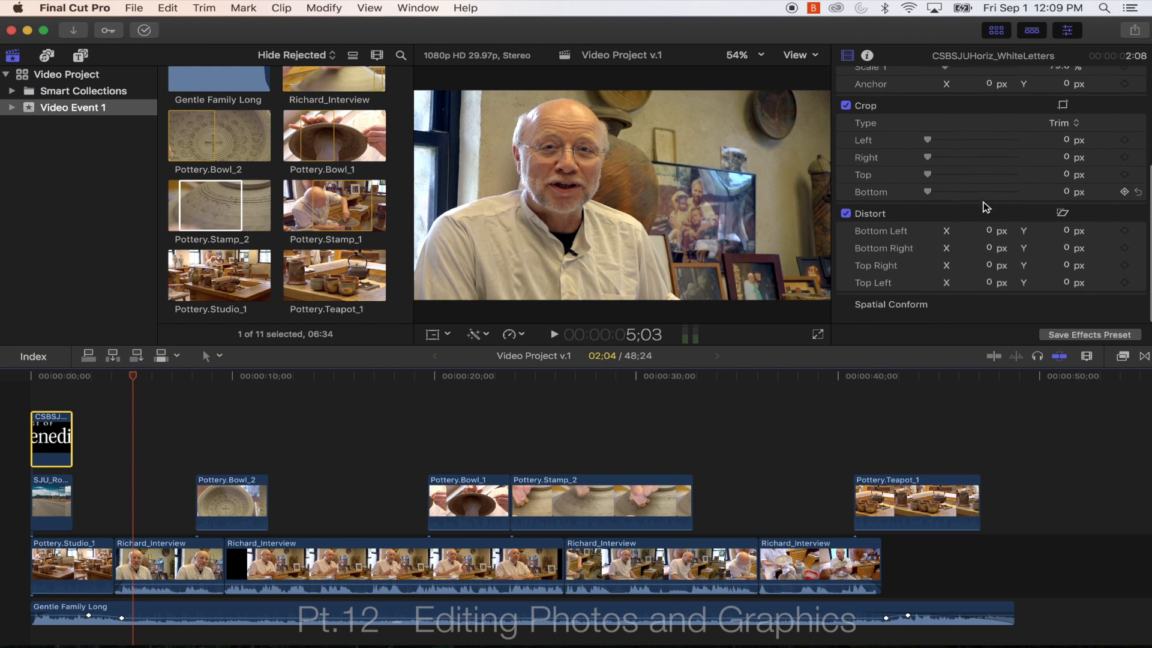
{"action": "scroll", "coordinate": [985, 204], "scroll_direction": "up", "scroll_amount": 8}
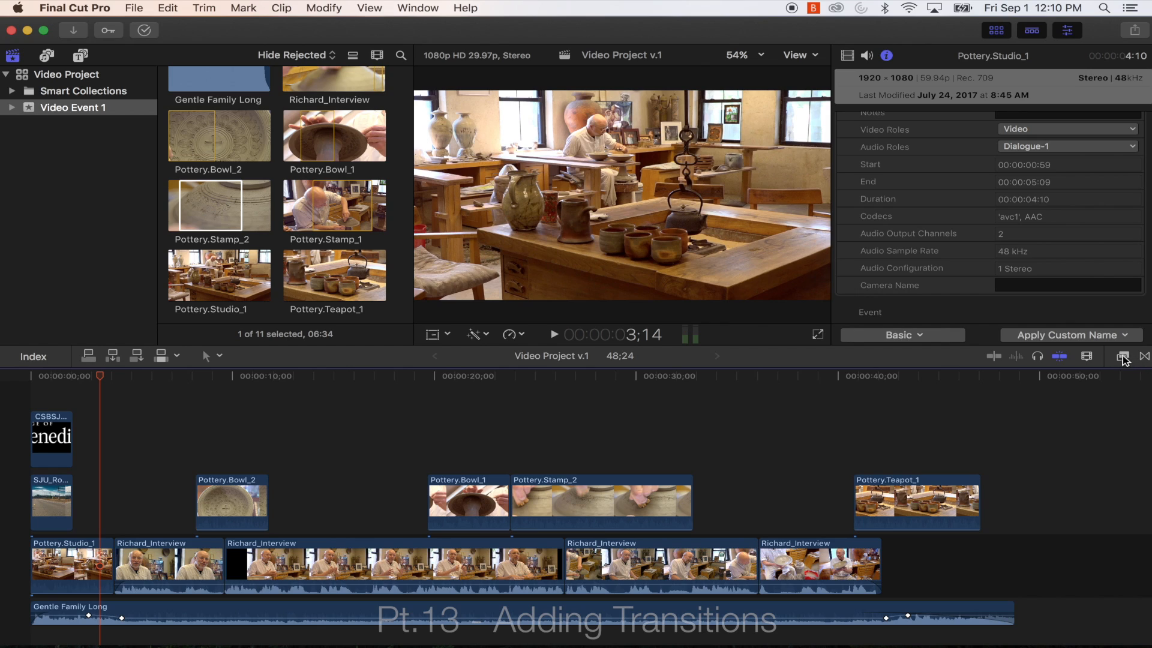
Compare the Effects and Transitions browsers, and browse the complete set of installed transitions.
{"action": "left_click", "coordinate": [1144, 356]}
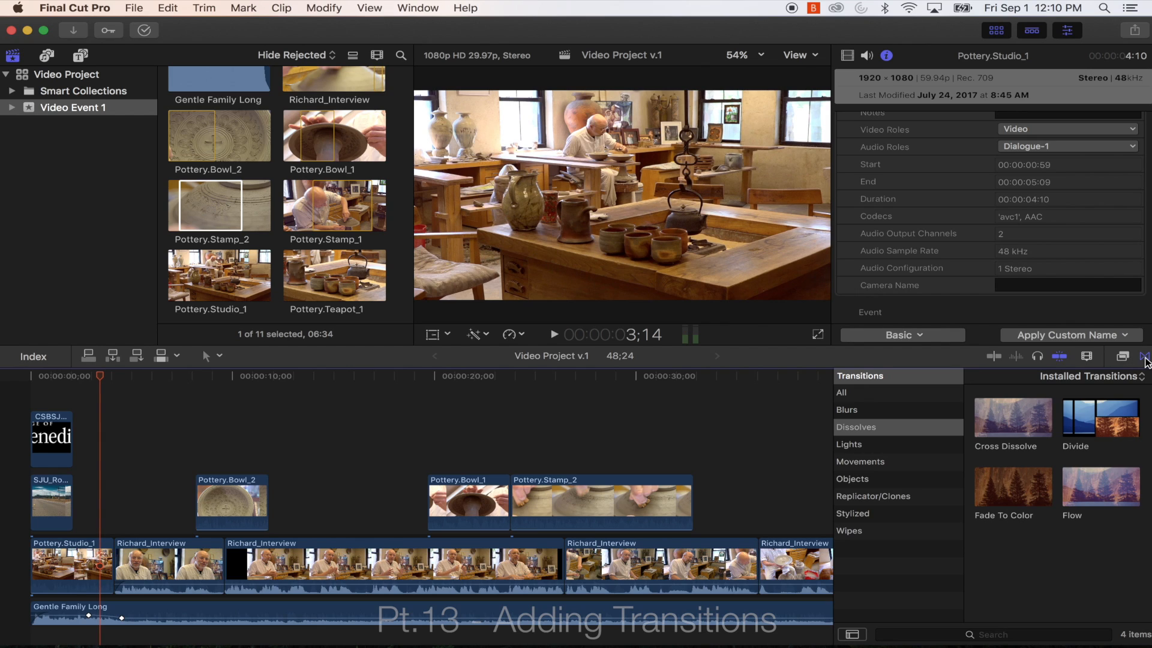
{"action": "left_click", "coordinate": [1123, 357]}
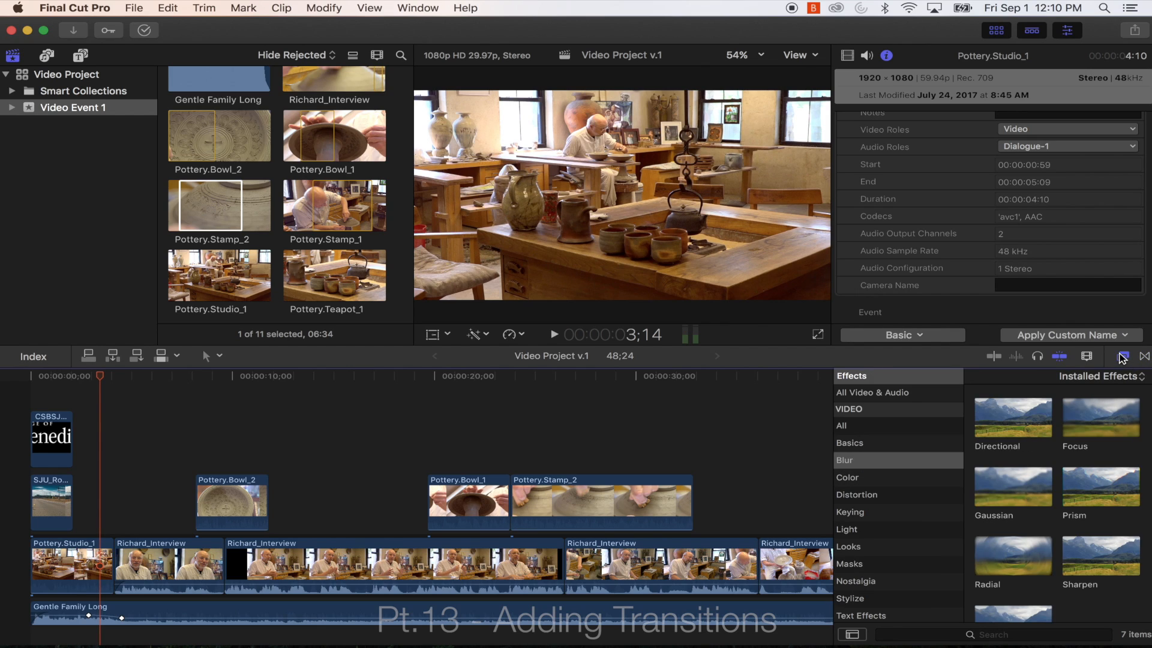
{"action": "left_click", "coordinate": [1145, 357]}
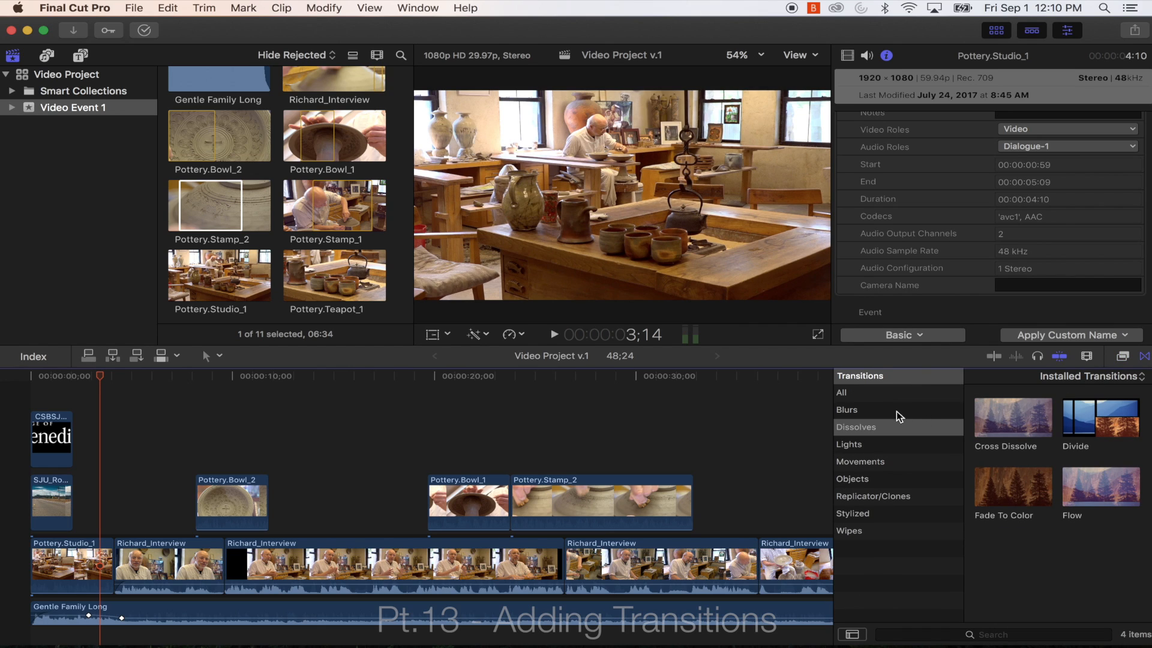
{"action": "left_click", "coordinate": [871, 394]}
{"action": "scroll", "coordinate": [1068, 498], "scroll_direction": "down", "scroll_amount": 2}
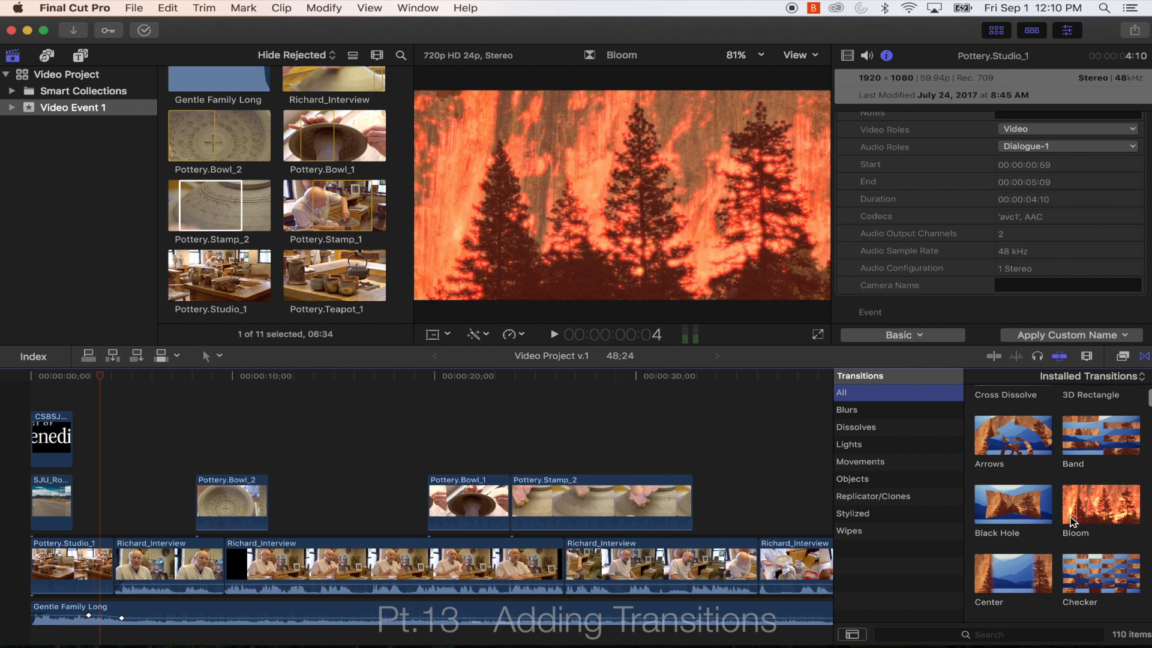
{"action": "scroll", "coordinate": [1104, 569], "scroll_direction": "down", "scroll_amount": 4}
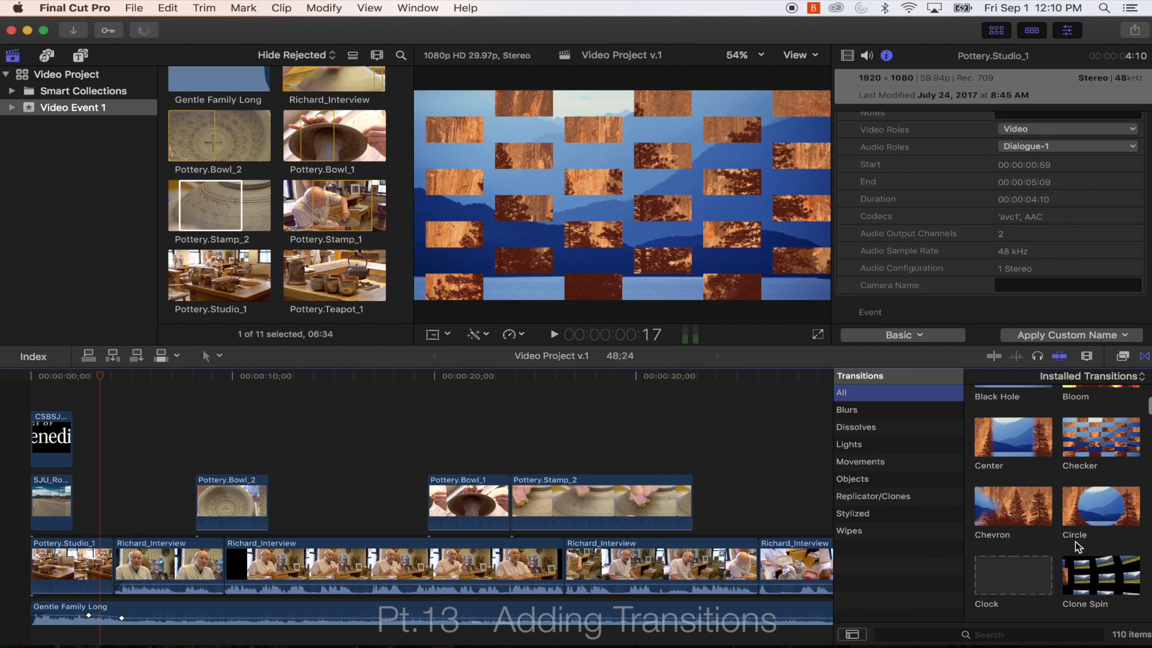
{"action": "scroll", "coordinate": [1084, 569], "scroll_direction": "down", "scroll_amount": 3}
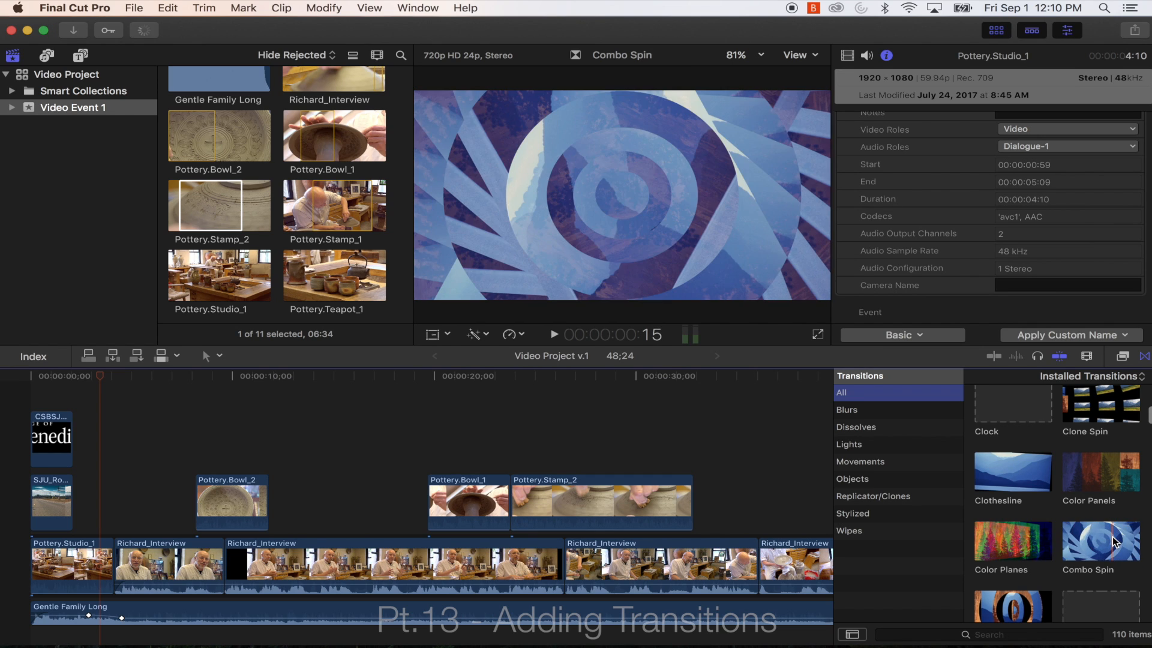
{"action": "scroll", "coordinate": [999, 542], "scroll_direction": "down", "scroll_amount": 3}
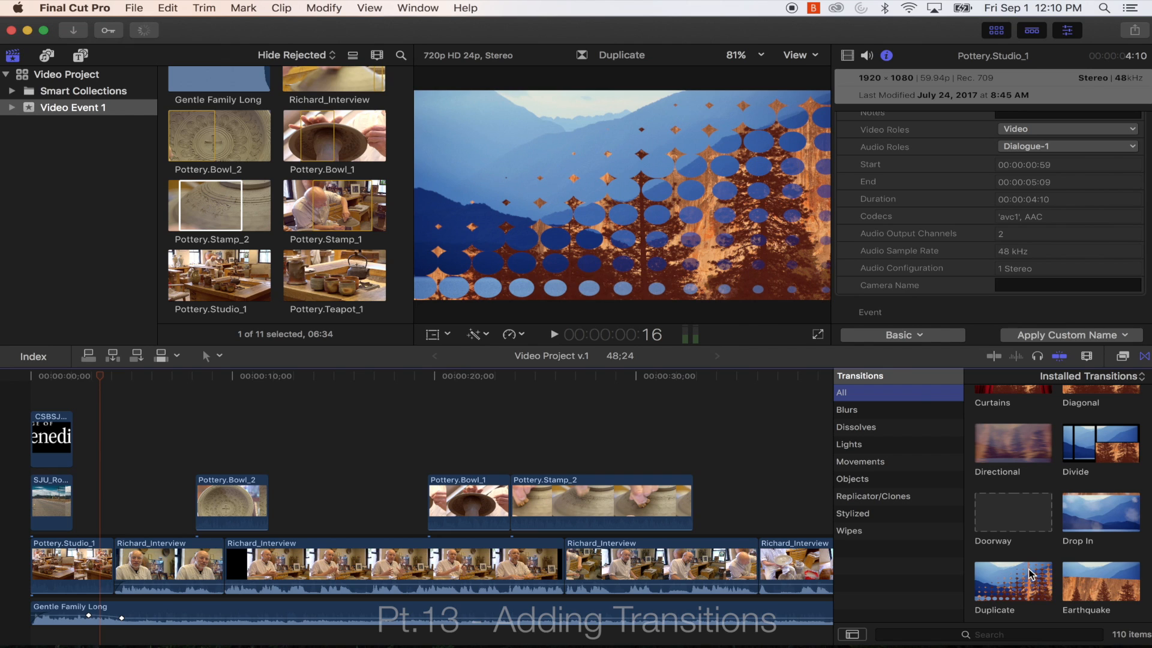
{"action": "scroll", "coordinate": [1029, 575], "scroll_direction": "up", "scroll_amount": 3}
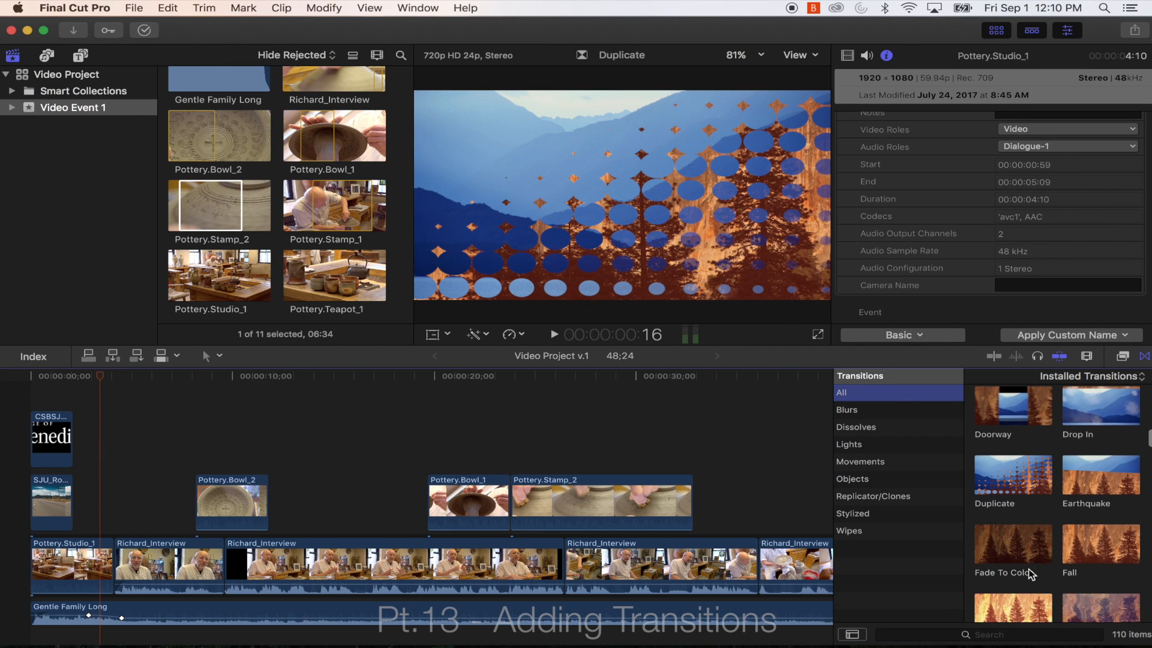
{"action": "scroll", "coordinate": [1029, 569], "scroll_direction": "up", "scroll_amount": 3}
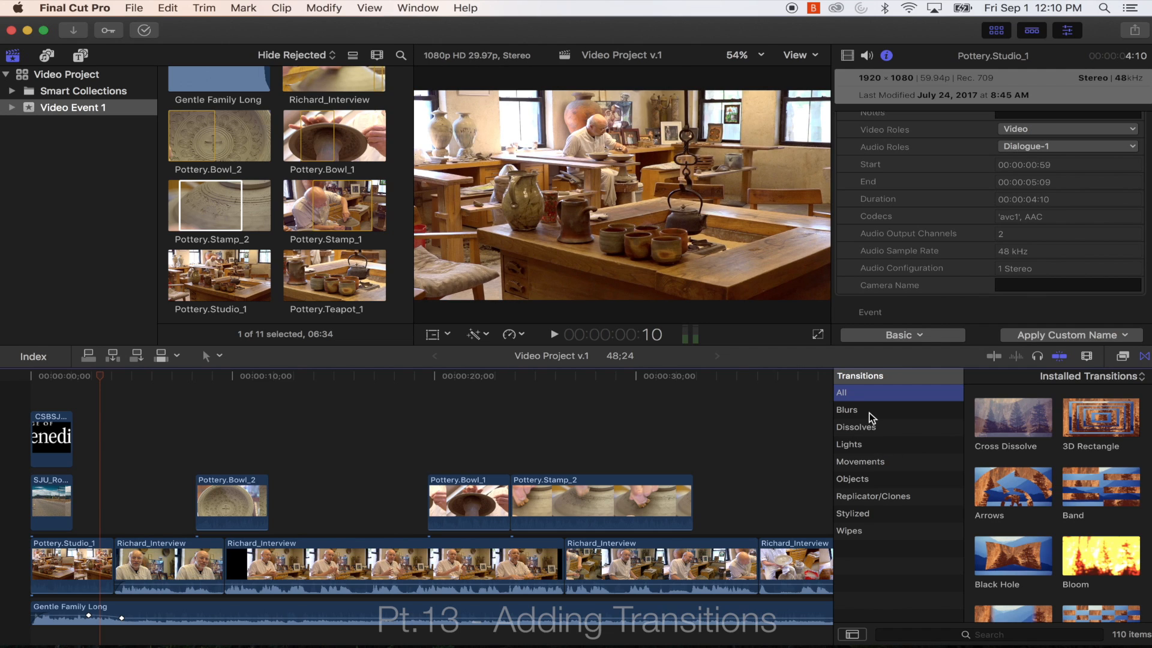
Apply the Fade To Color dissolve to both ends of the Pottery.Teapot_1 clip and play back the video's ending.
{"action": "left_click", "coordinate": [869, 430]}
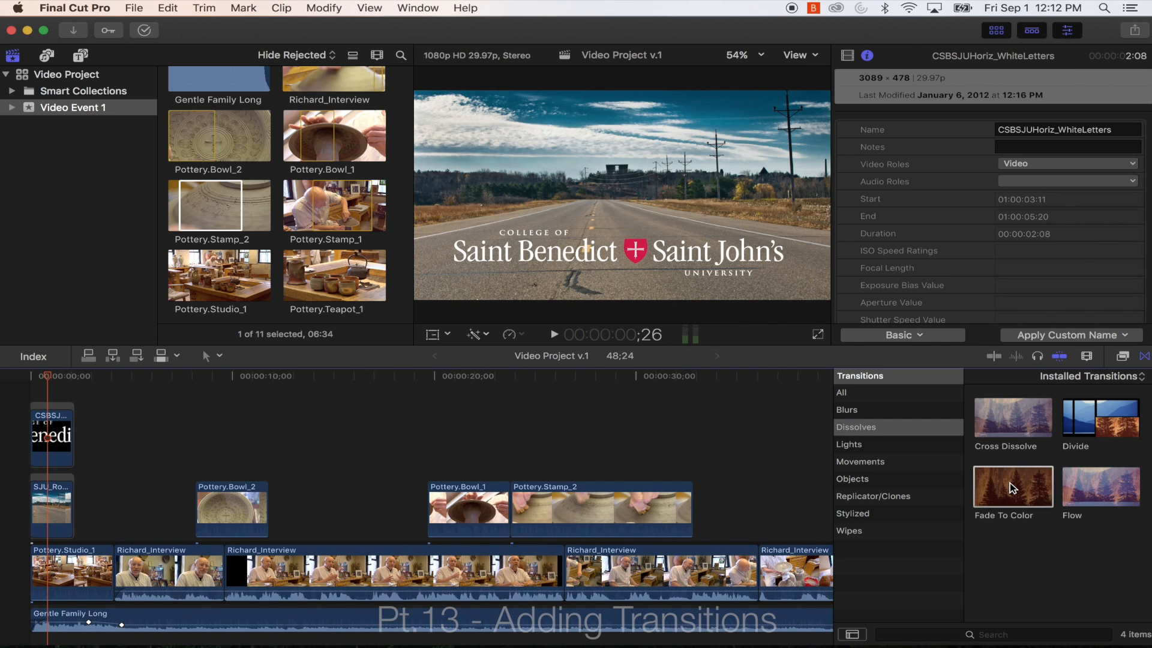
{"action": "scroll", "coordinate": [581, 470], "scroll_direction": "right", "scroll_amount": 10}
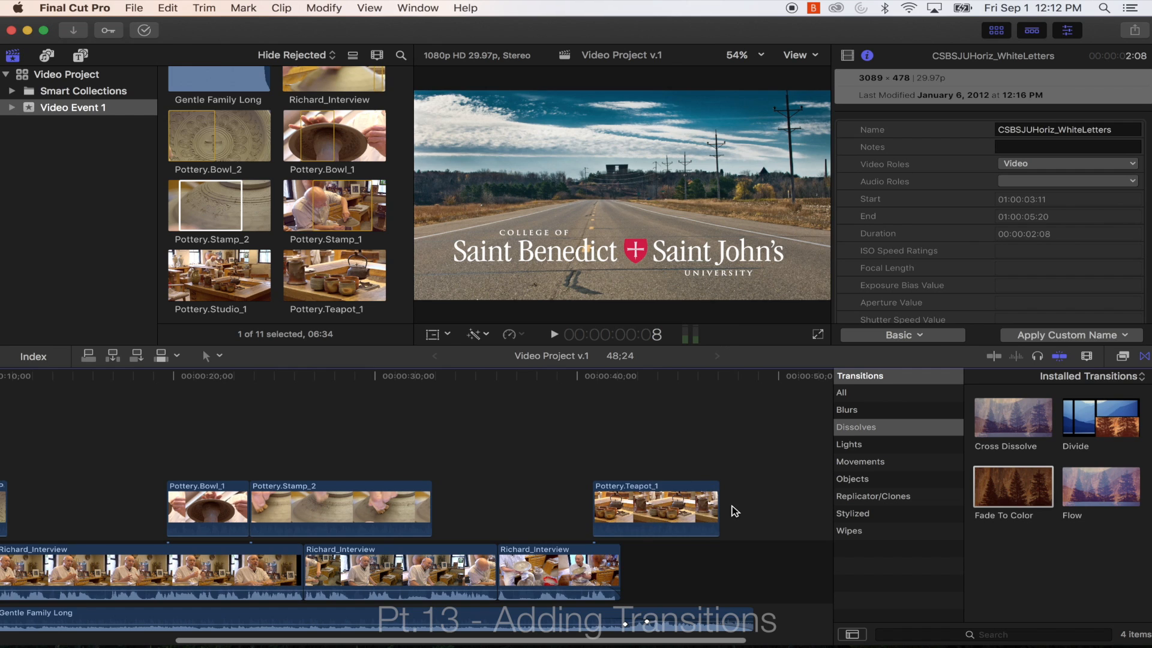
{"action": "left_click_drag", "start_coordinate": [1005, 510], "coordinate": [696, 501]}
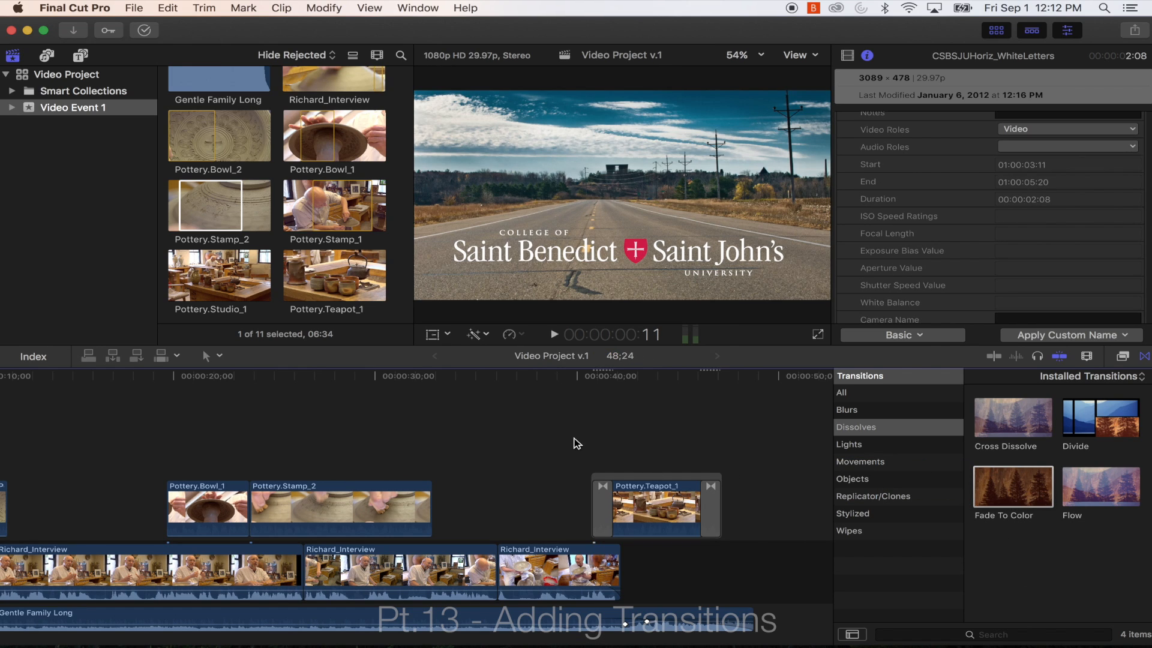
{"action": "key", "text": "space"}
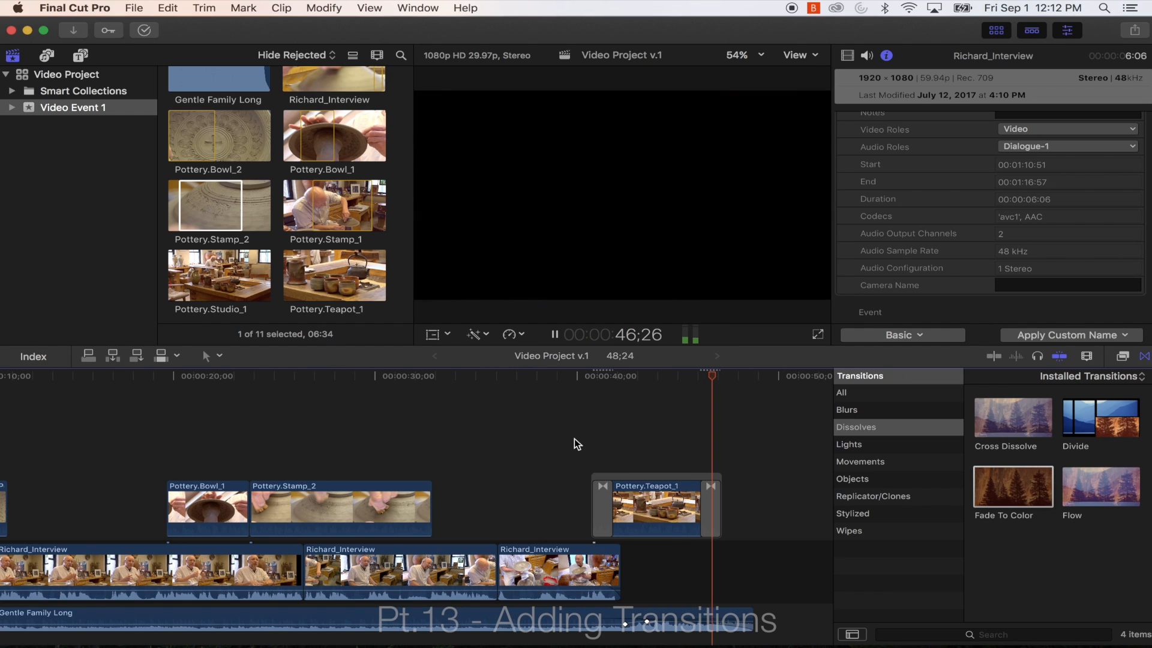
Lengthen the Fade To Color transition at the end of the Pottery.Teapot_1 clip to 4:05 and play back the ending.
{"action": "key", "text": "space"}
{"action": "left_click", "coordinate": [706, 509]}
{"action": "left_click_drag", "start_coordinate": [702, 509], "coordinate": [640, 508]}
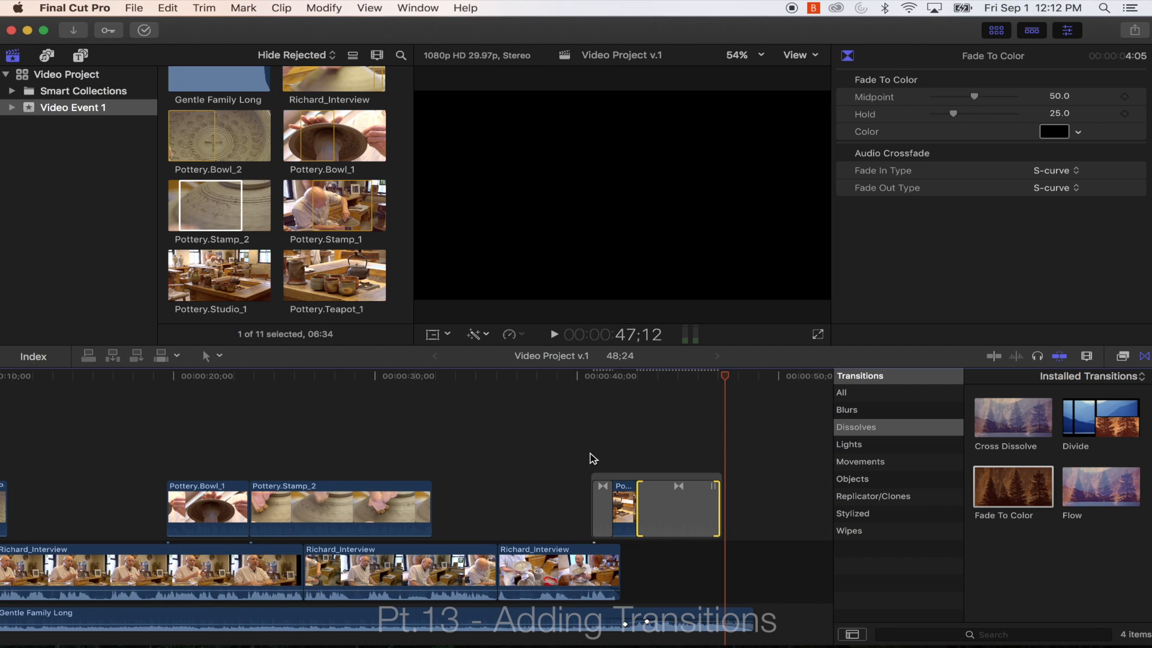
{"action": "left_click", "coordinate": [593, 459]}
{"action": "key", "text": "space"}
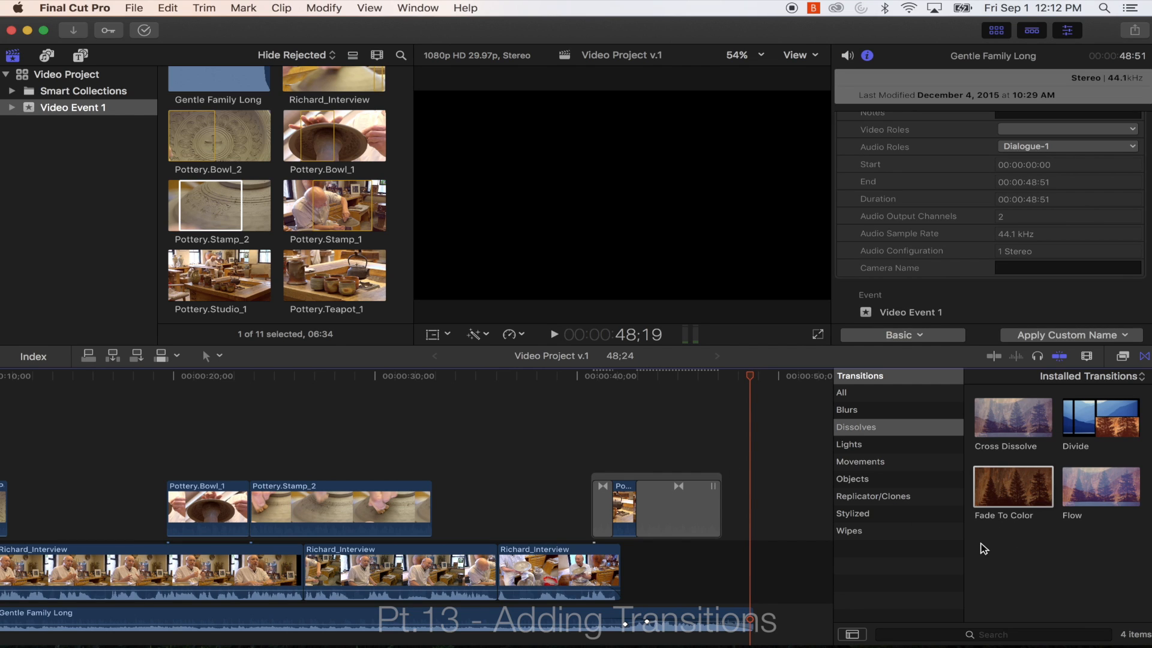
Apply the Cross Dissolve to both ends of the Pottery.Stamp_2 clip and the start of Pottery.Bowl_1, and play back the result.
{"action": "left_click", "coordinate": [1024, 416]}
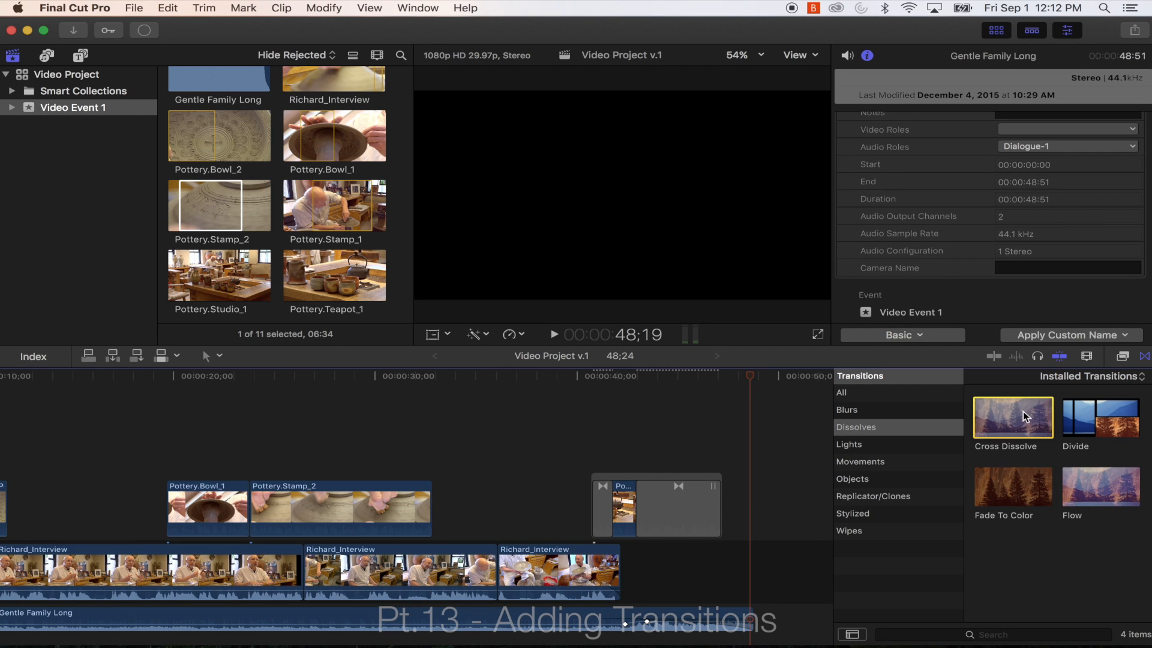
{"action": "left_click_drag", "start_coordinate": [1023, 413], "coordinate": [259, 513]}
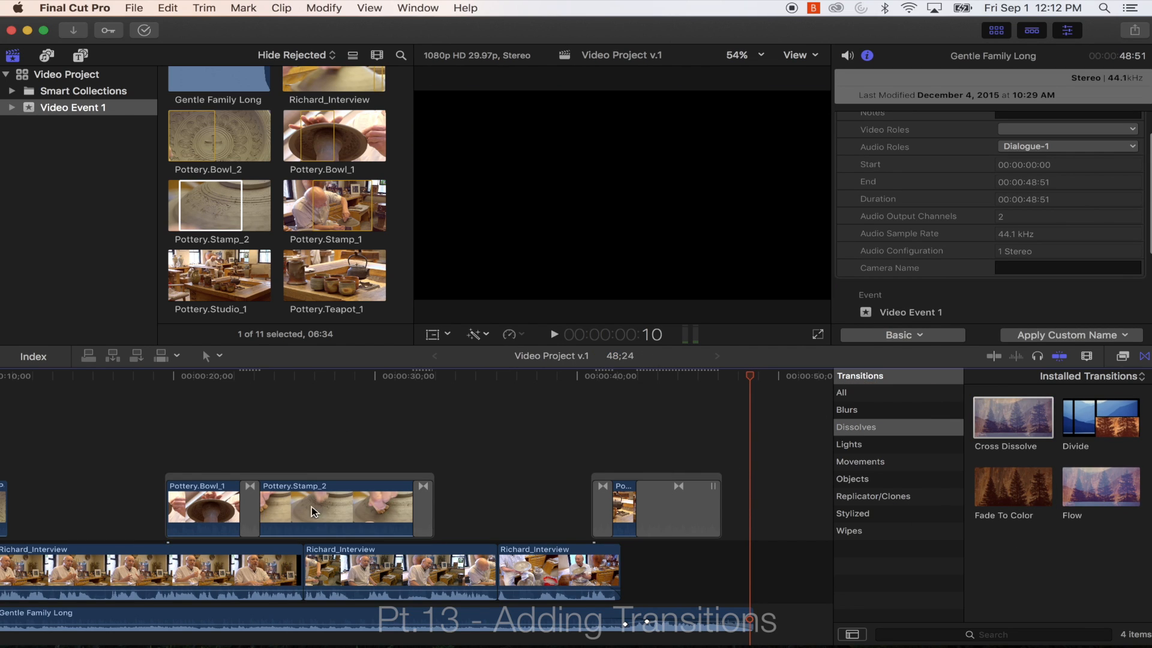
{"action": "left_click_drag", "start_coordinate": [1013, 417], "coordinate": [69, 515]}
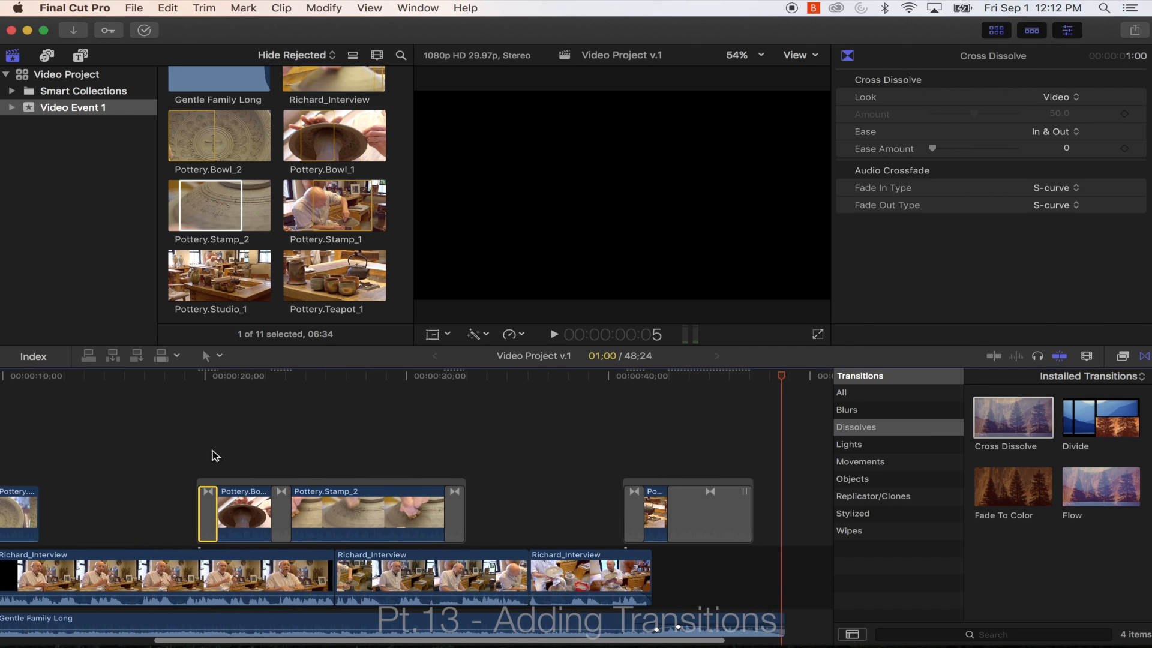
{"action": "left_click", "coordinate": [178, 454]}
{"action": "key", "text": "space"}
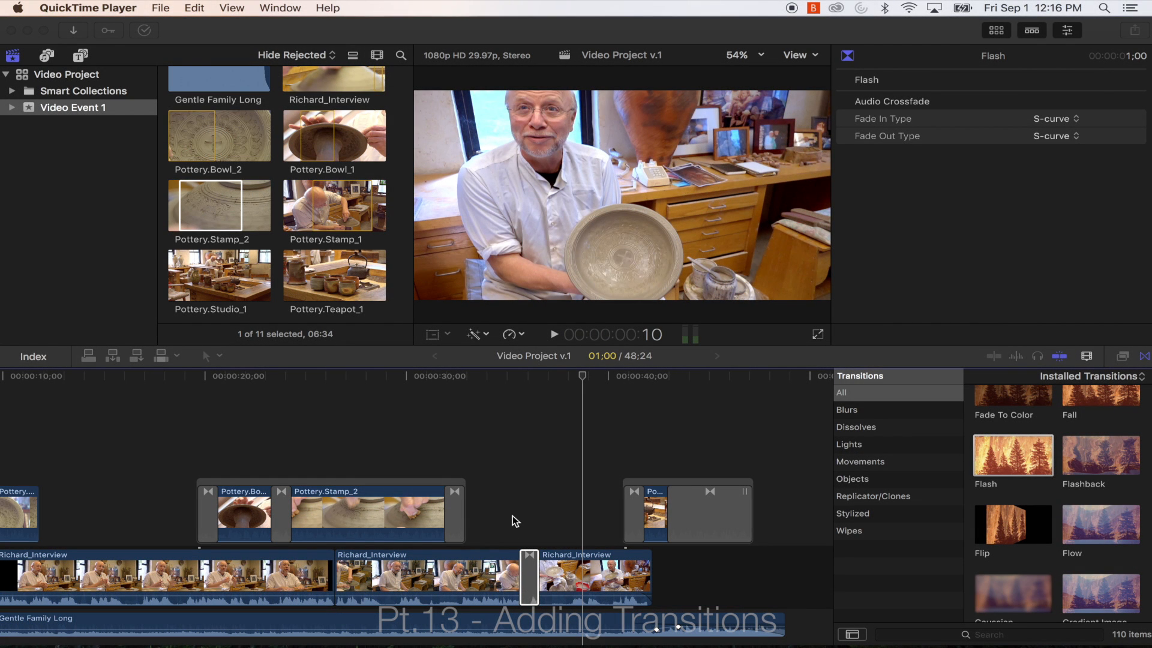
Play back the sequence from about the 30-second mark through the Flash transition and into the Pottery.Teapot_1 clip.
{"action": "left_click", "coordinate": [447, 399]}
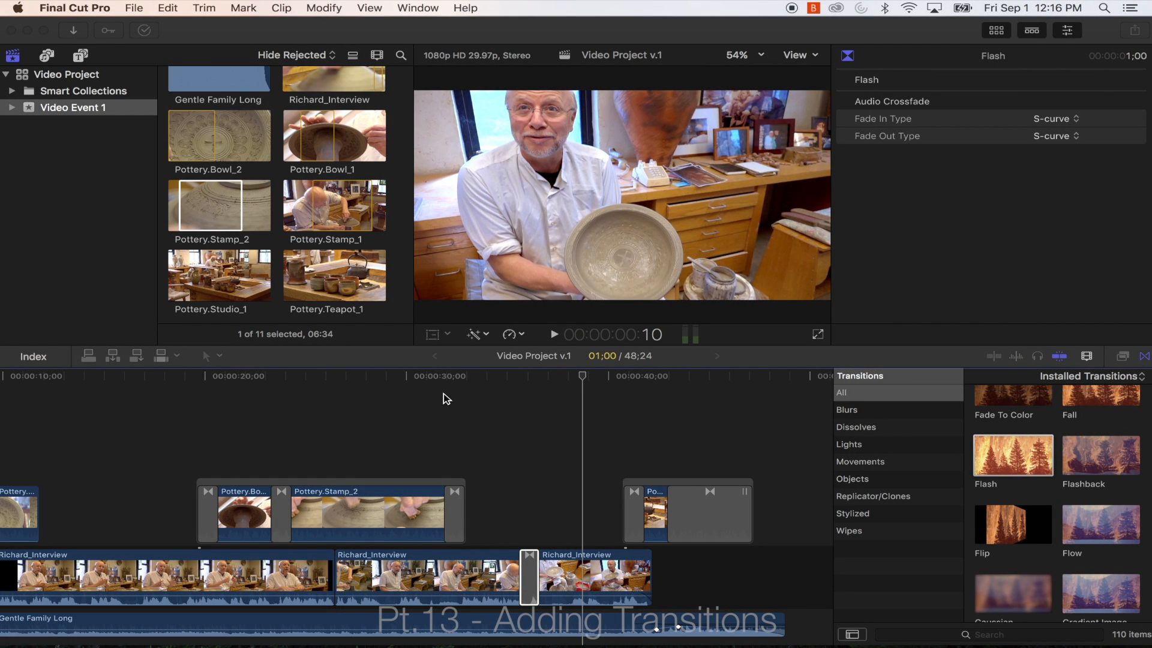
{"action": "left_click", "coordinate": [426, 398]}
{"action": "key", "text": "space"}
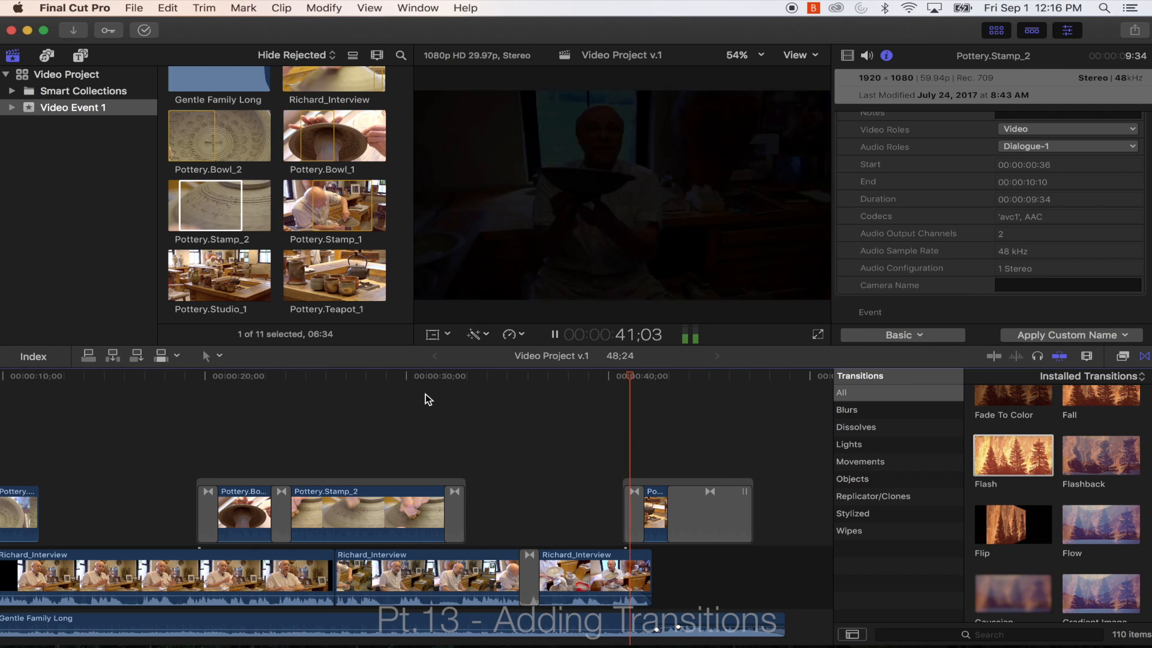
{"action": "key", "text": "space"}
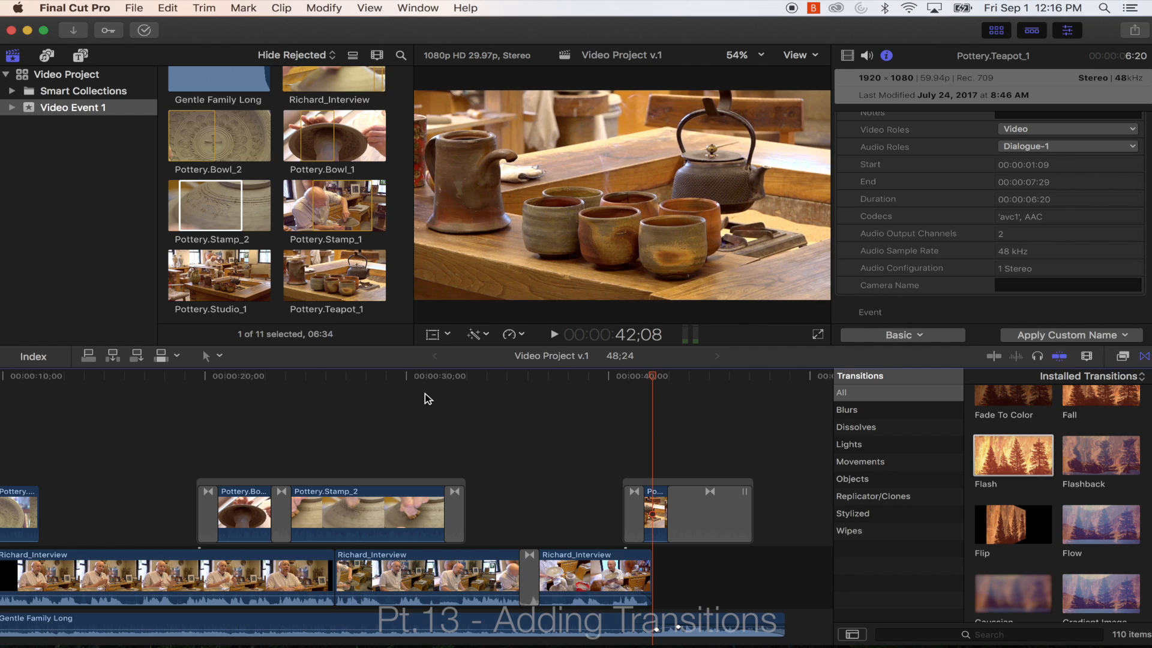
Browse the complete set of installed video effects and preview several, such as Colorize and Cast, on the long interview clip.
{"action": "scroll", "coordinate": [1025, 491], "scroll_direction": "up", "scroll_amount": 4}
{"action": "scroll", "coordinate": [1025, 491], "scroll_direction": "up", "scroll_amount": 5}
{"action": "scroll", "coordinate": [356, 422], "scroll_direction": "left", "scroll_amount": 1}
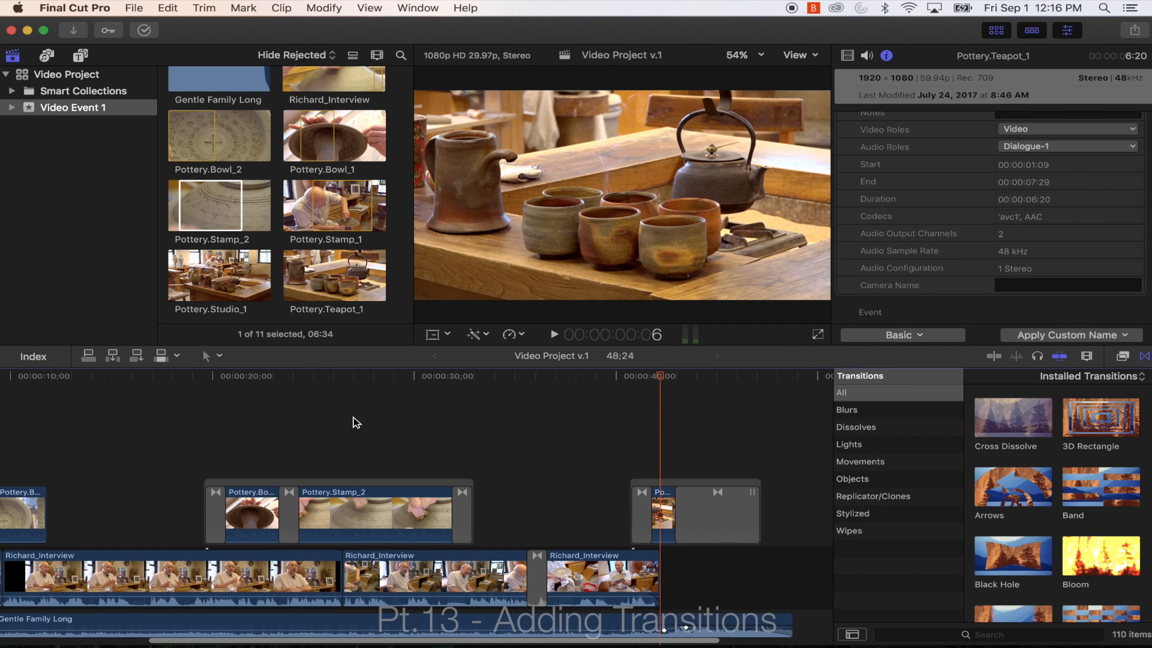
{"action": "scroll", "coordinate": [356, 422], "scroll_direction": "left", "scroll_amount": 2}
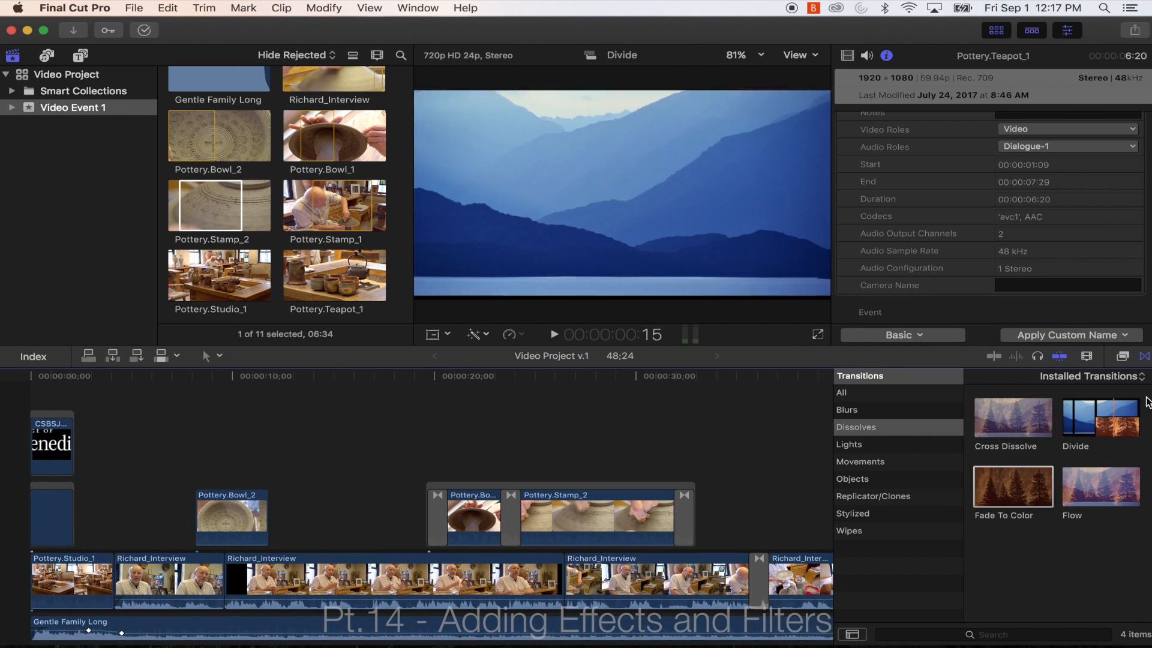
{"action": "left_click", "coordinate": [1124, 357]}
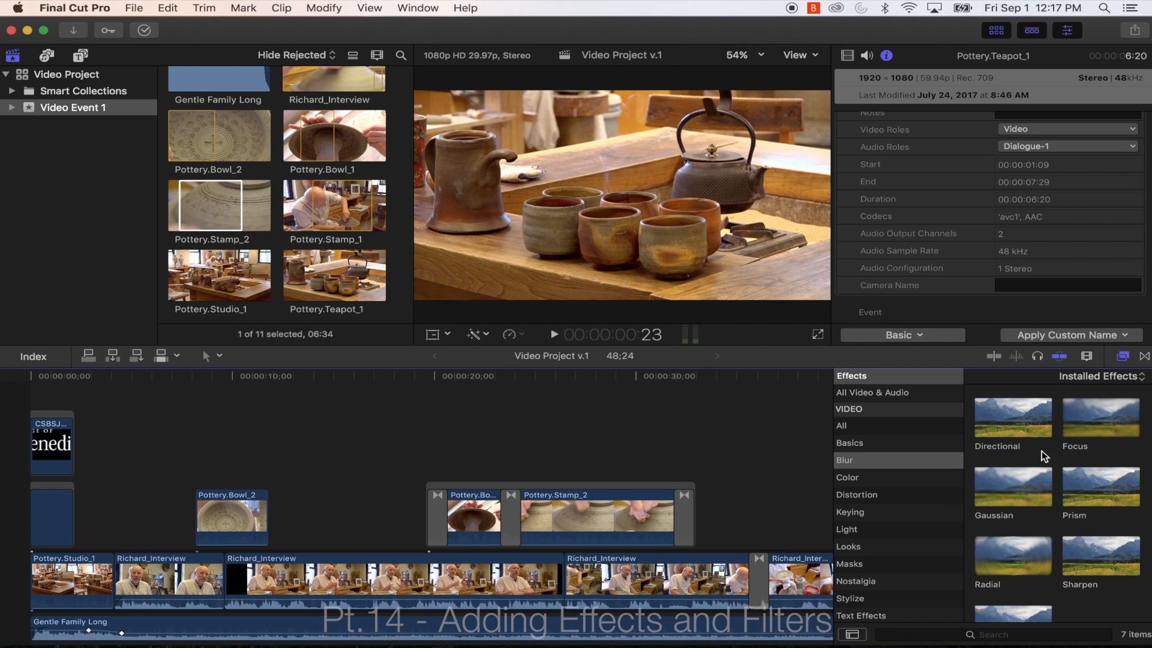
{"action": "left_click", "coordinate": [882, 427]}
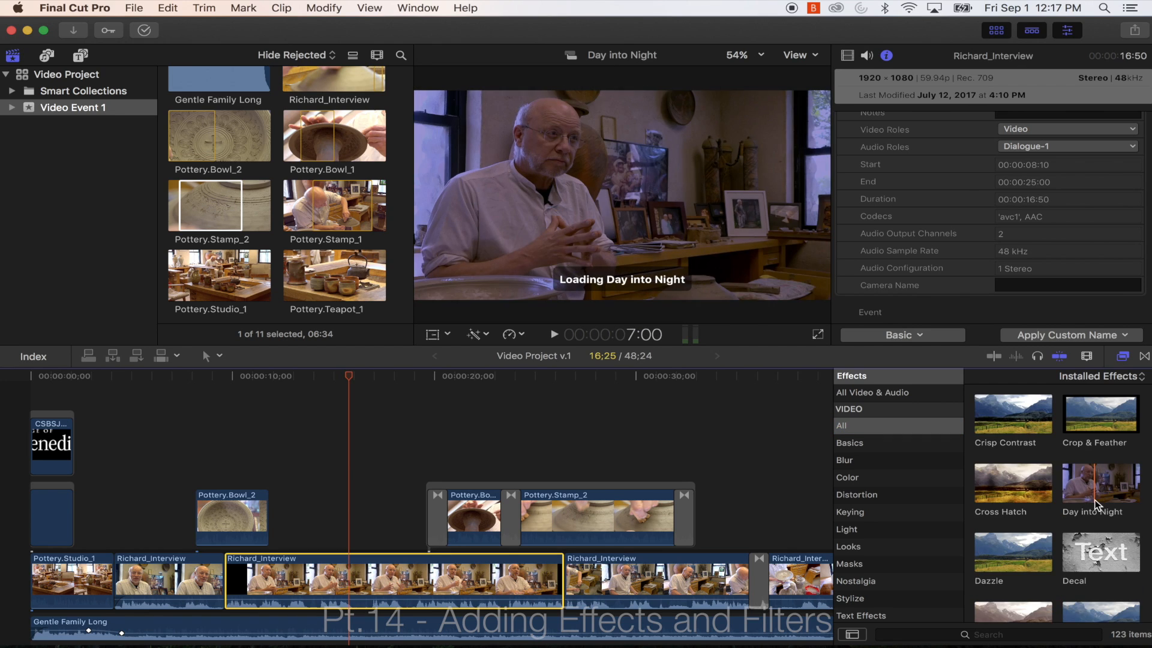
{"action": "scroll", "coordinate": [1082, 419], "scroll_direction": "up", "scroll_amount": 3}
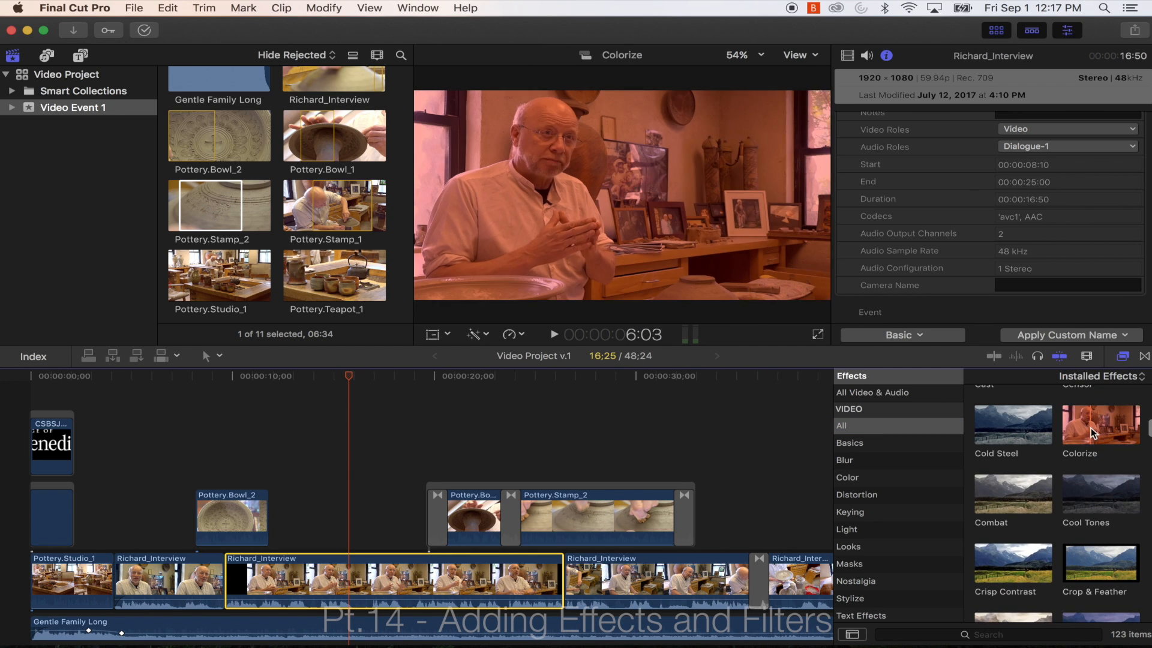
{"action": "scroll", "coordinate": [1101, 436], "scroll_direction": "up", "scroll_amount": 2}
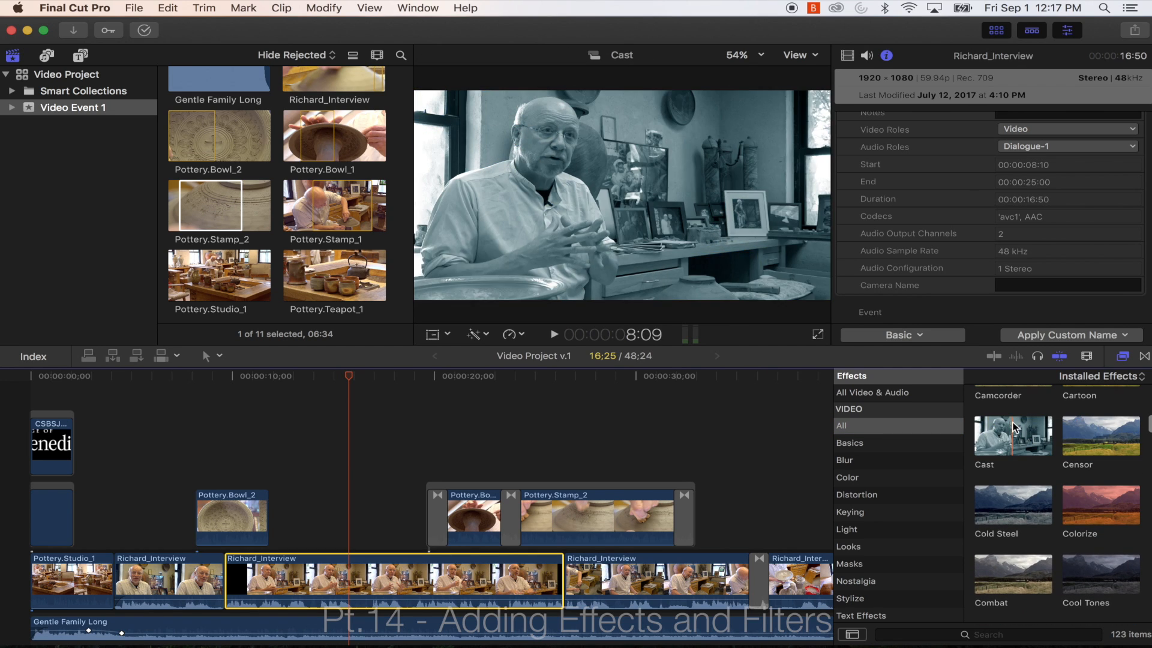
{"action": "scroll", "coordinate": [1014, 421], "scroll_direction": "up", "scroll_amount": 5}
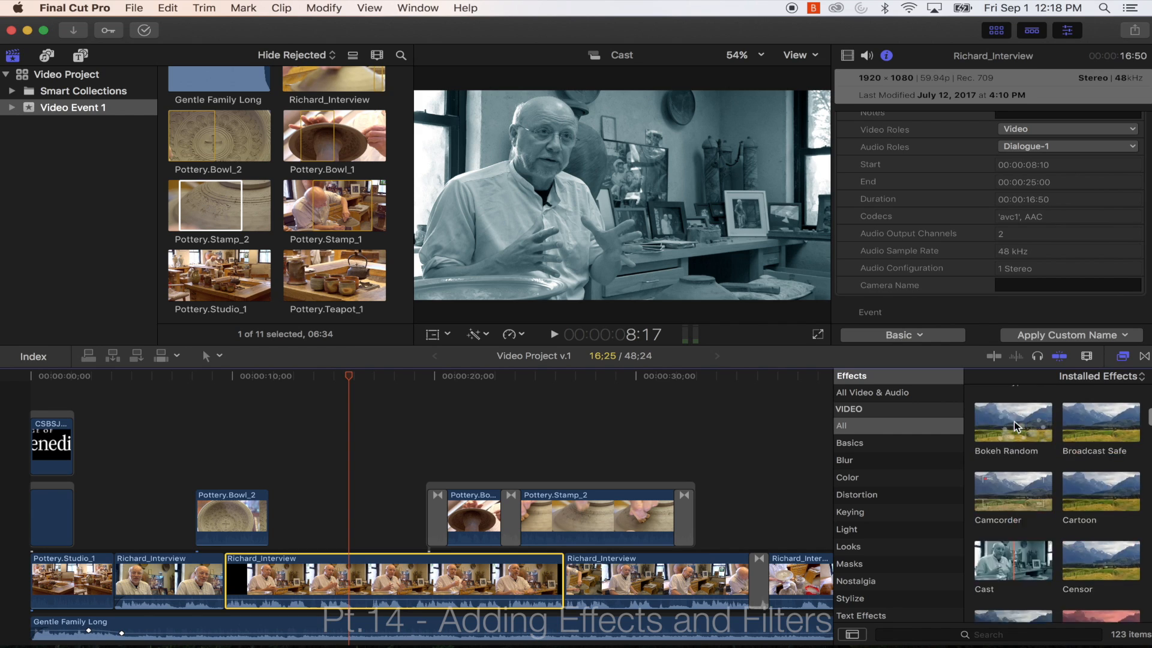
Apply the Color Correction effect to the Pottery.Bowl_2 clip and open its Color Board.
{"action": "left_click", "coordinate": [1014, 421]}
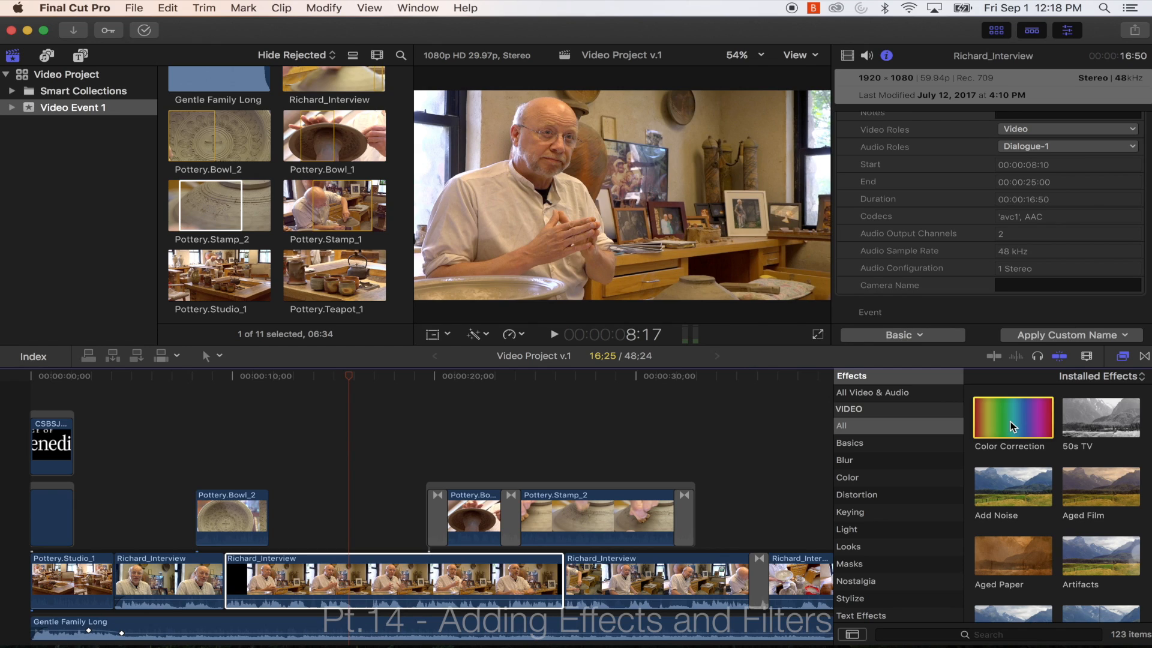
{"action": "left_click_drag", "start_coordinate": [1009, 424], "coordinate": [228, 518]}
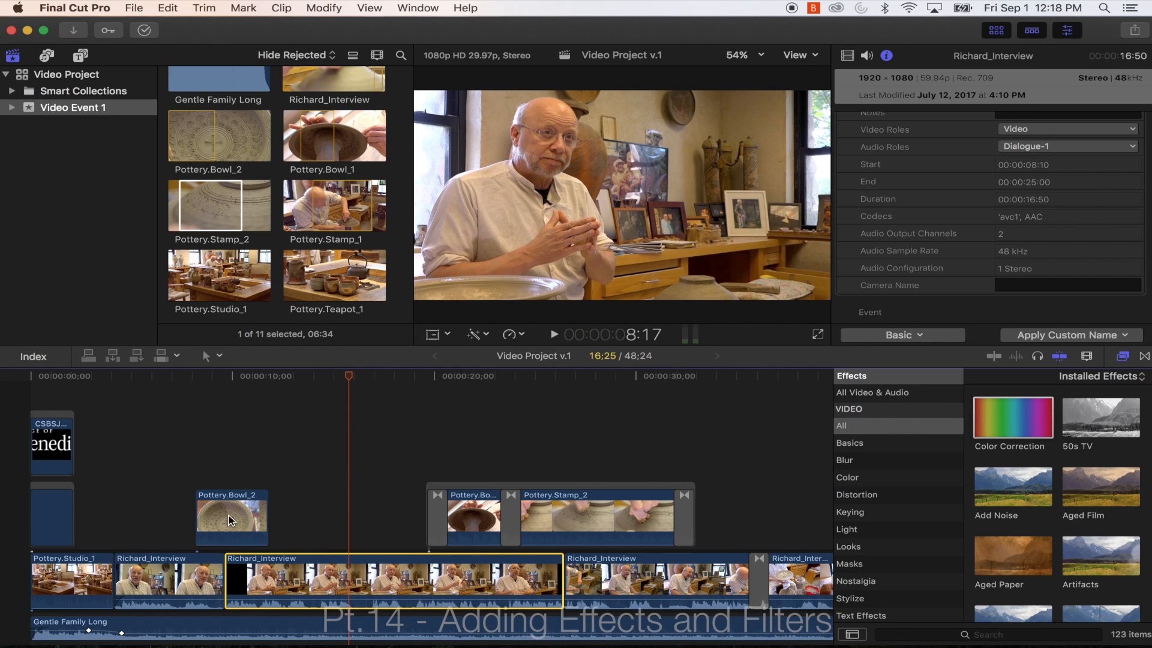
{"action": "left_click", "coordinate": [235, 426]}
{"action": "left_click", "coordinate": [220, 525]}
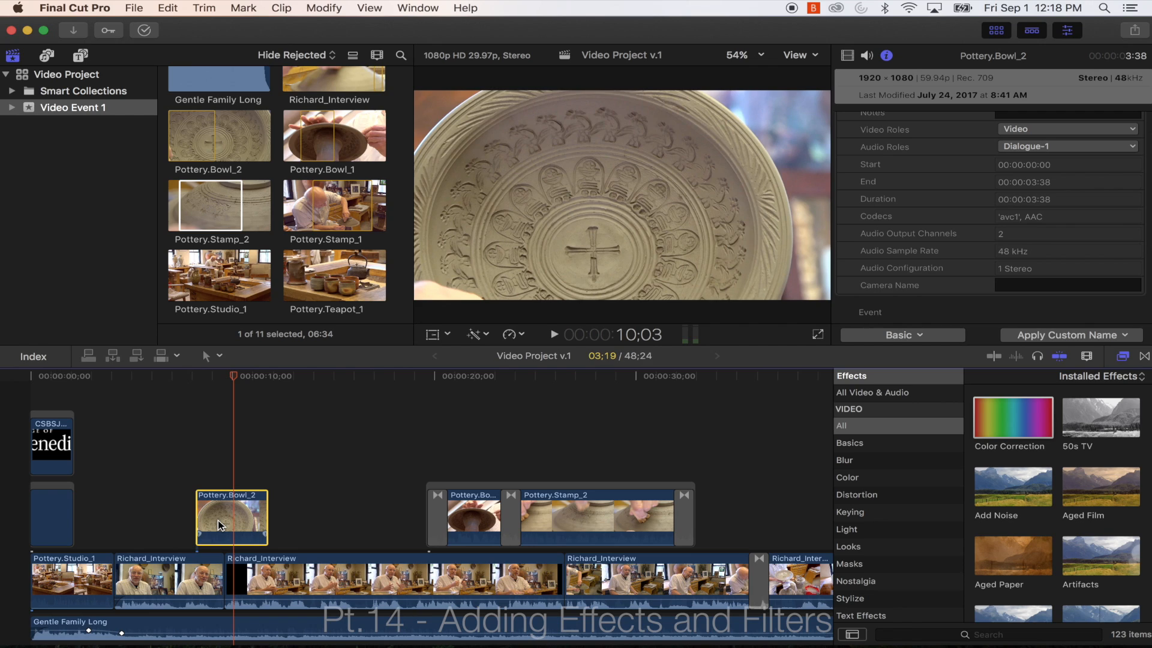
{"action": "left_click", "coordinate": [848, 56]}
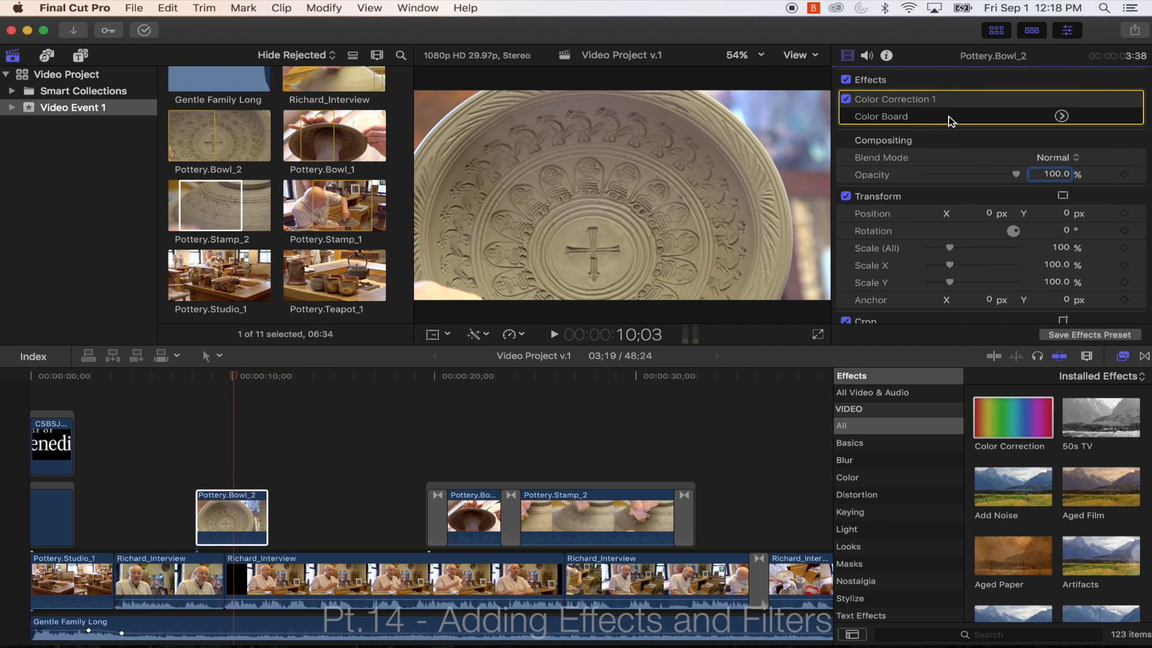
{"action": "left_click", "coordinate": [1062, 116]}
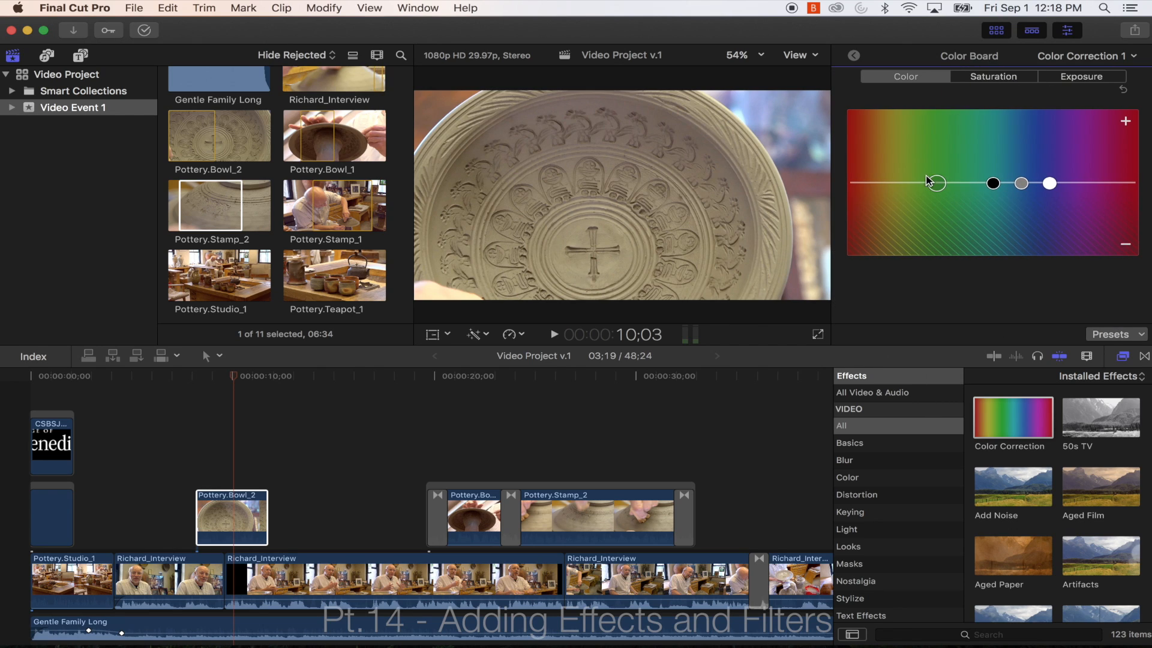
Try raising the bowl clip's saturation to 28% in the shadows and 55% in the midtones, and reset the adjustments.
{"action": "left_click", "coordinate": [1001, 82]}
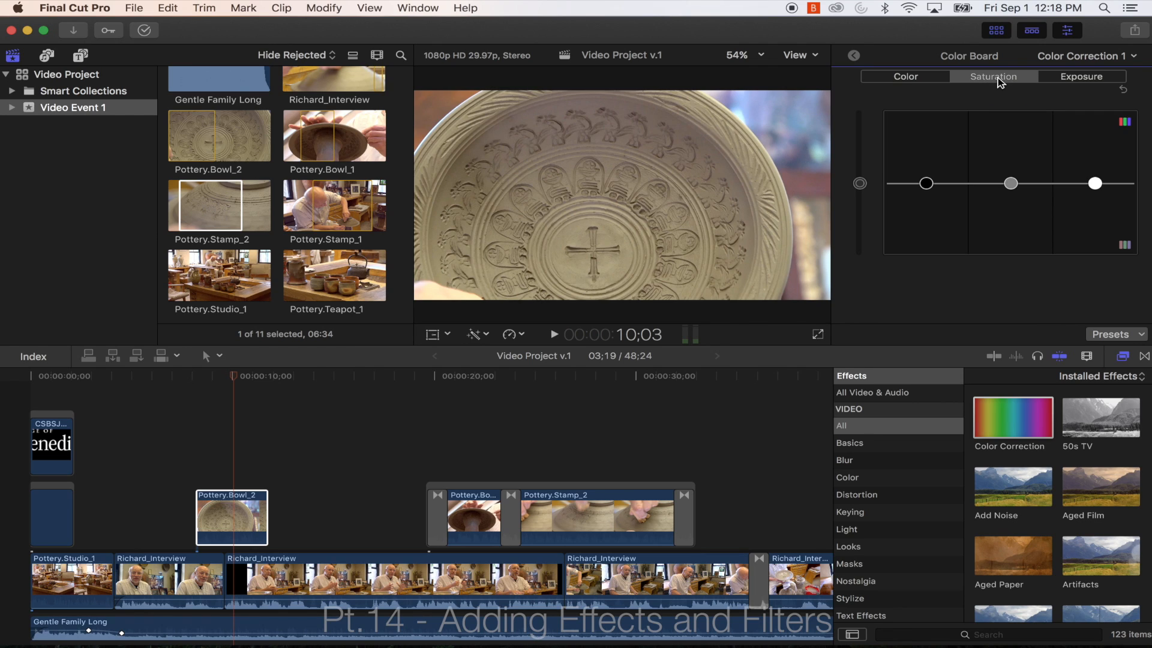
{"action": "mouse_move", "coordinate": [927, 183]}
{"action": "left_mouse_down"}
{"action": "mouse_move", "coordinate": [927, 127]}
{"action": "mouse_move", "coordinate": [914, 192]}
{"action": "mouse_move", "coordinate": [929, 167]}
{"action": "left_mouse_up"}
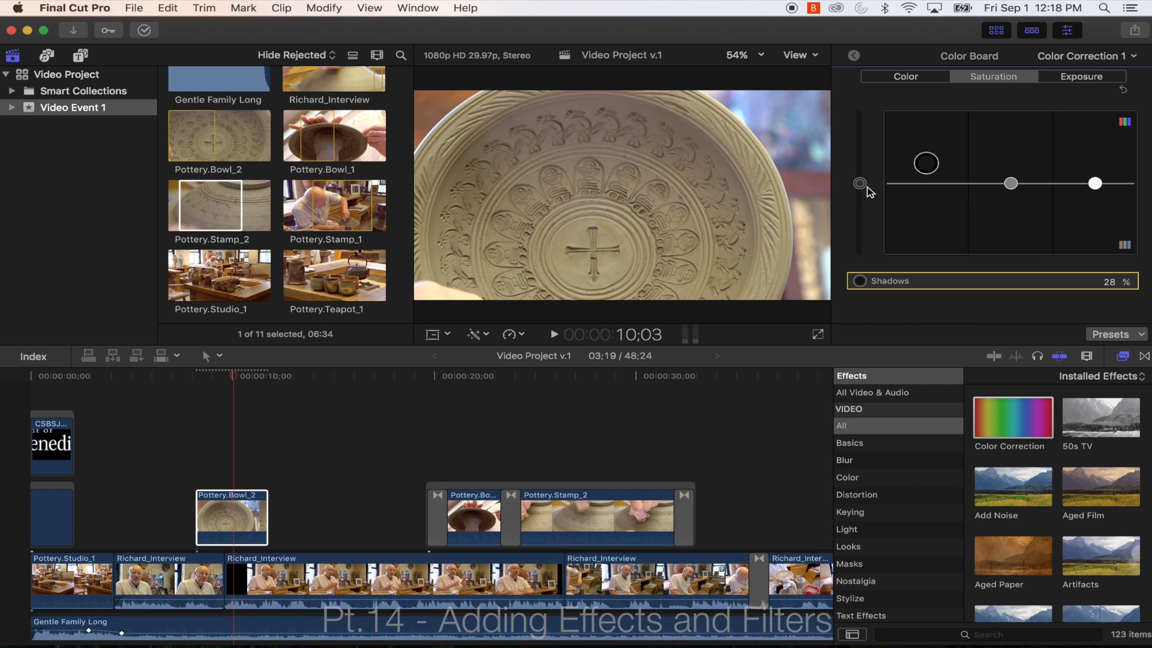
{"action": "left_click_drag", "start_coordinate": [1010, 184], "coordinate": [1020, 147]}
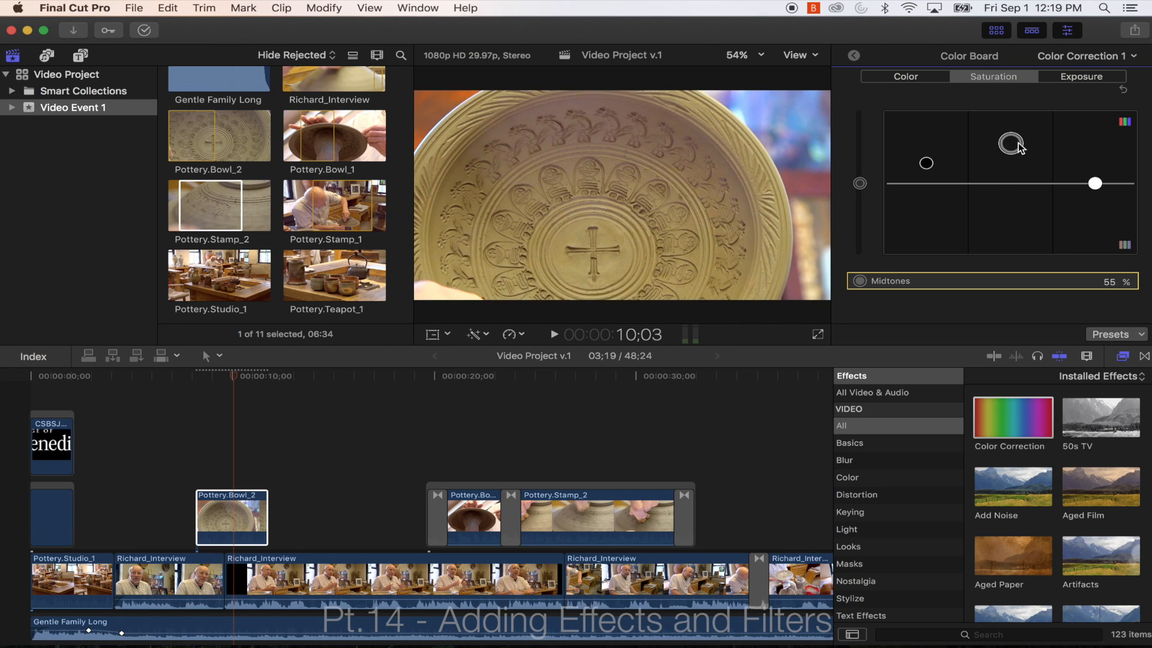
{"action": "left_click", "coordinate": [1123, 90]}
Set the bowl clip's global exposure to -16% and switch its Color Correction off and on to compare the look.
{"action": "mouse_move", "coordinate": [860, 183]}
{"action": "left_mouse_down"}
{"action": "mouse_move", "coordinate": [861, 151]}
{"action": "mouse_move", "coordinate": [860, 256]}
{"action": "mouse_move", "coordinate": [860, 126]}
{"action": "mouse_move", "coordinate": [840, 166]}
{"action": "mouse_move", "coordinate": [843, 198]}
{"action": "left_mouse_up"}
{"action": "left_click", "coordinate": [1069, 75]}
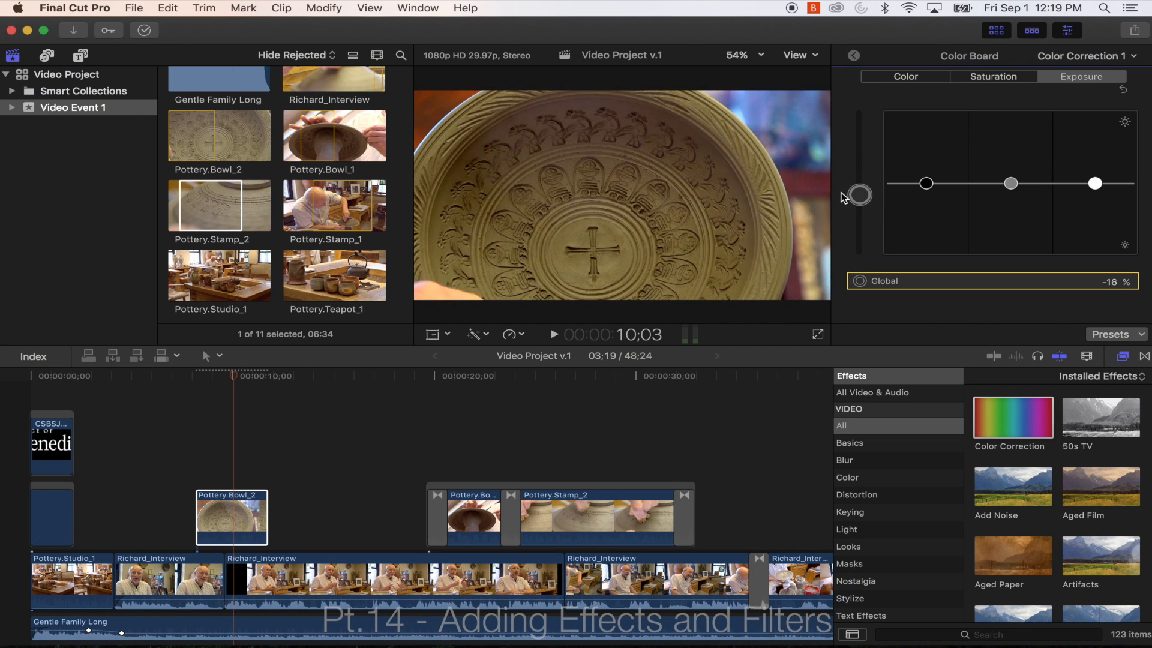
{"action": "left_click", "coordinate": [853, 55]}
{"action": "left_click", "coordinate": [848, 99]}
{"action": "left_click", "coordinate": [847, 100]}
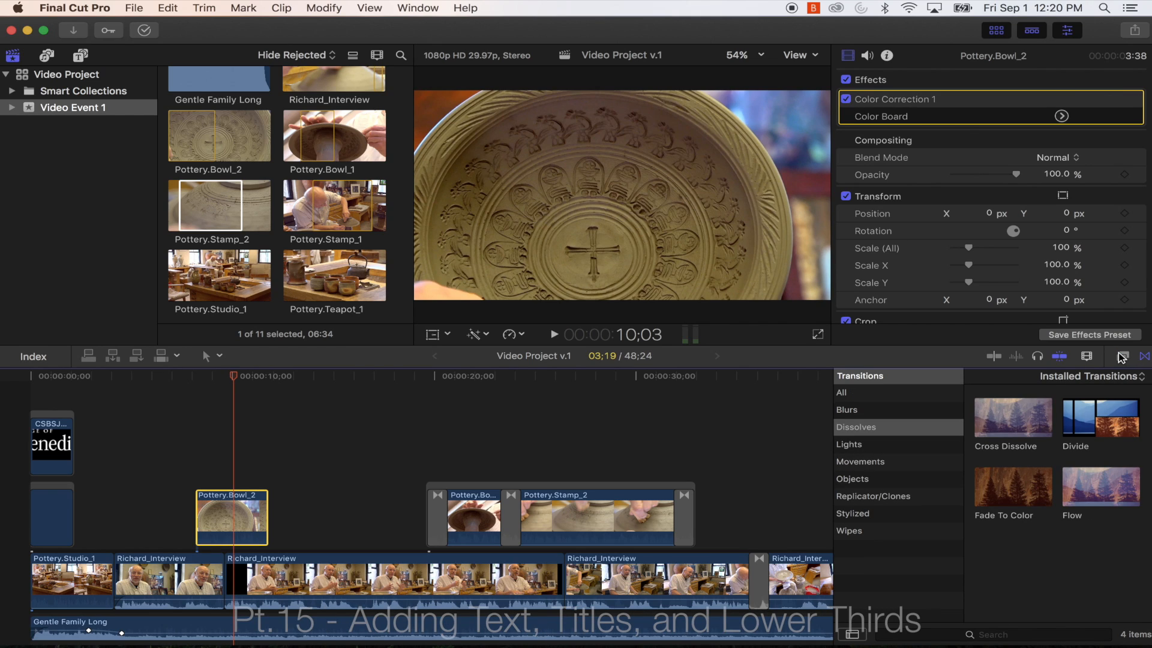
Close the Effects browser and examine the installed titles, including Basic Title, Atmosphere, Clouds and Date/Time.
{"action": "left_click", "coordinate": [1122, 356]}
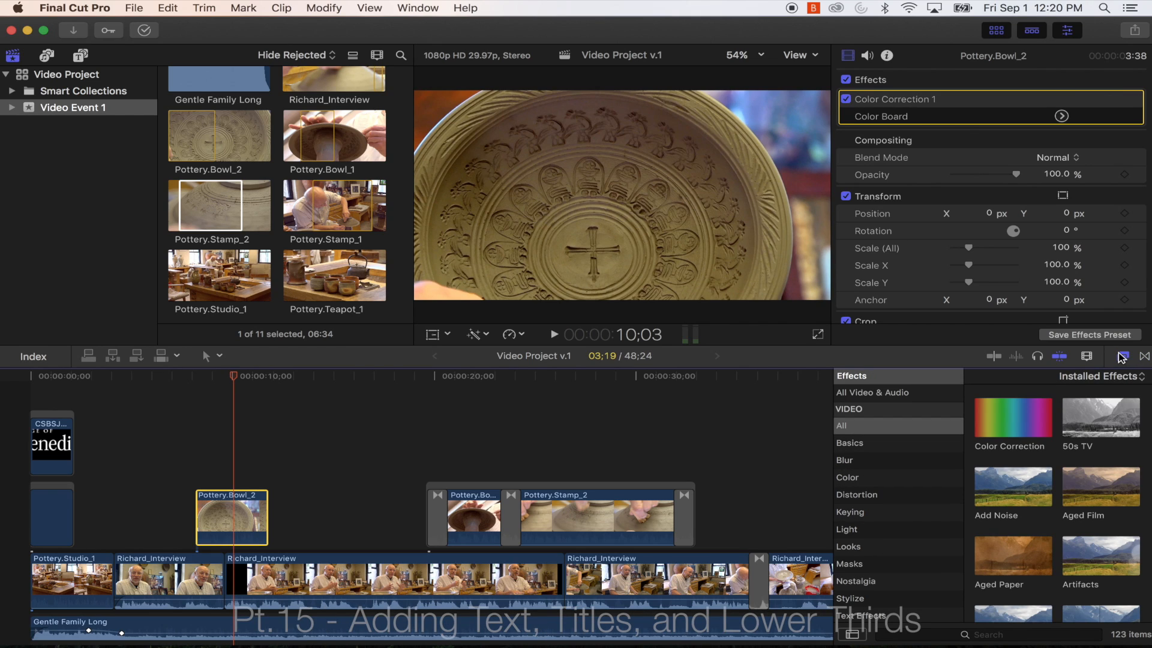
{"action": "left_click", "coordinate": [1122, 357]}
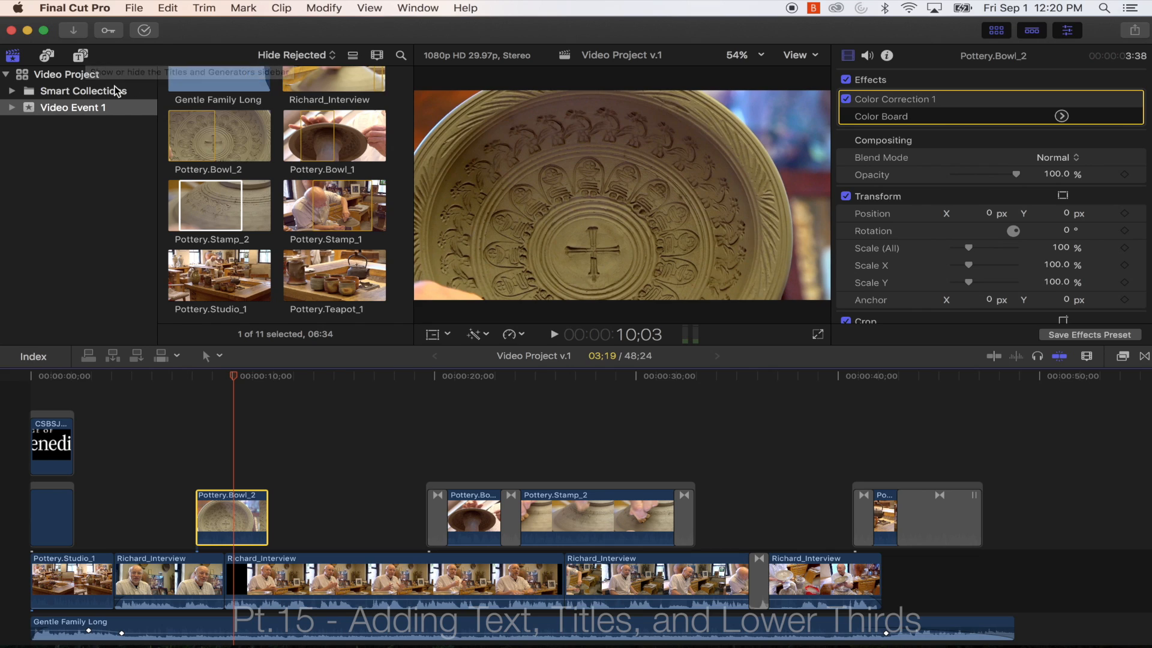
{"action": "left_click", "coordinate": [82, 56]}
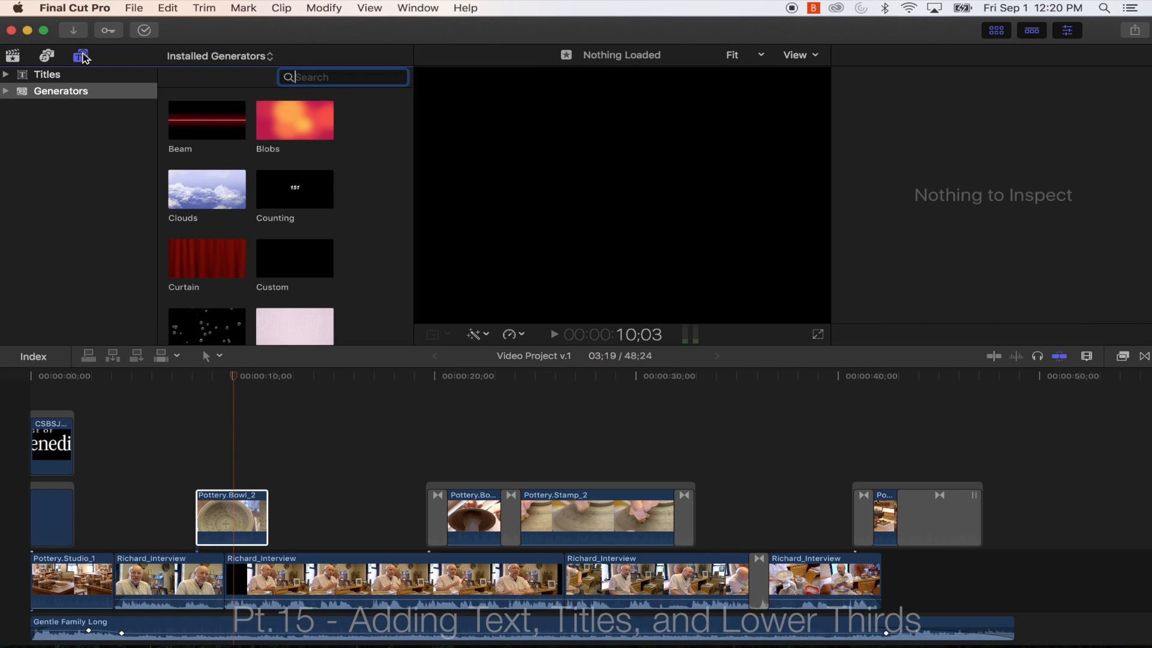
{"action": "left_click", "coordinate": [60, 76]}
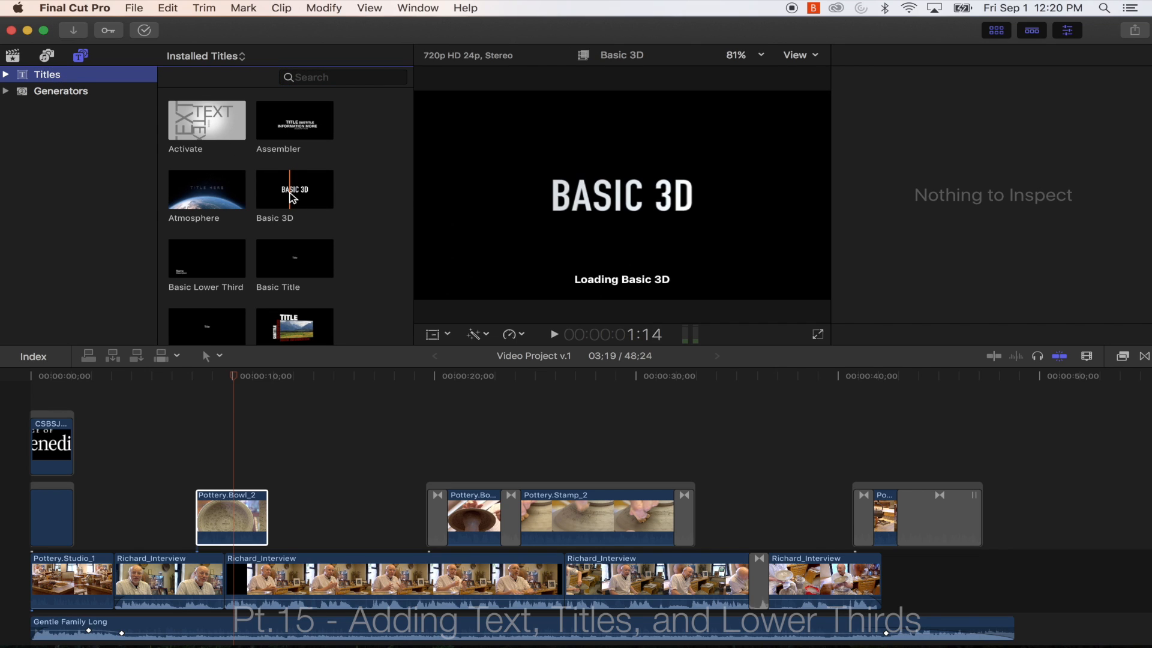
{"action": "scroll", "coordinate": [289, 195], "scroll_direction": "down", "scroll_amount": 1}
{"action": "left_click", "coordinate": [292, 234]}
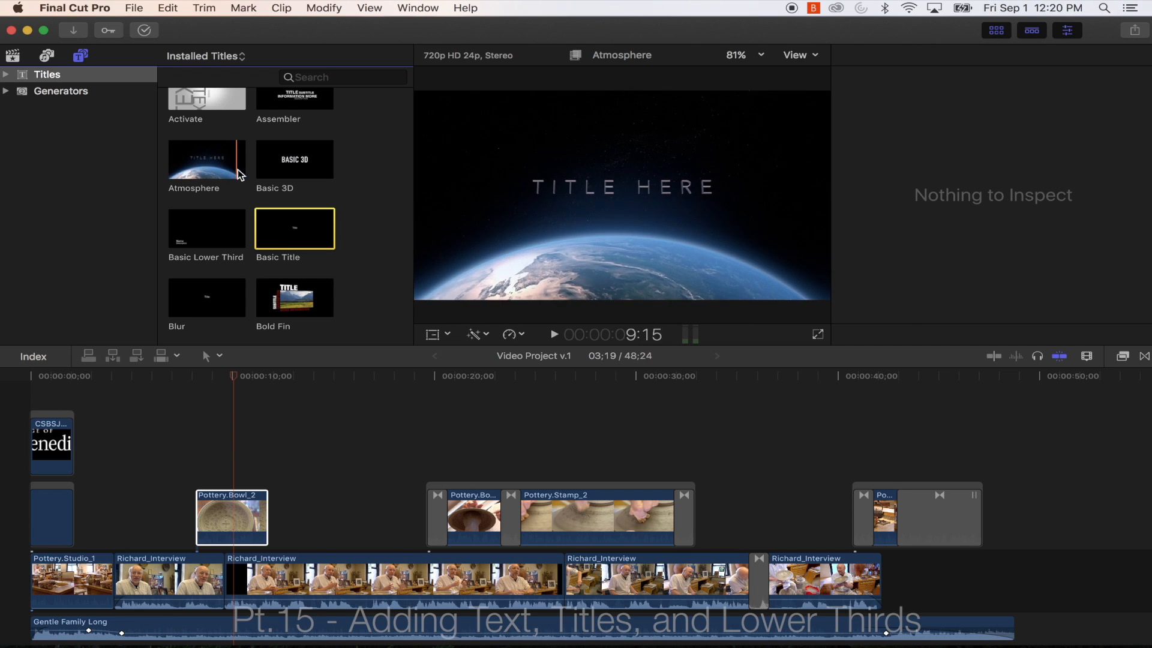
{"action": "scroll", "coordinate": [243, 175], "scroll_direction": "down", "scroll_amount": 2}
{"action": "scroll", "coordinate": [244, 175], "scroll_direction": "down", "scroll_amount": 3}
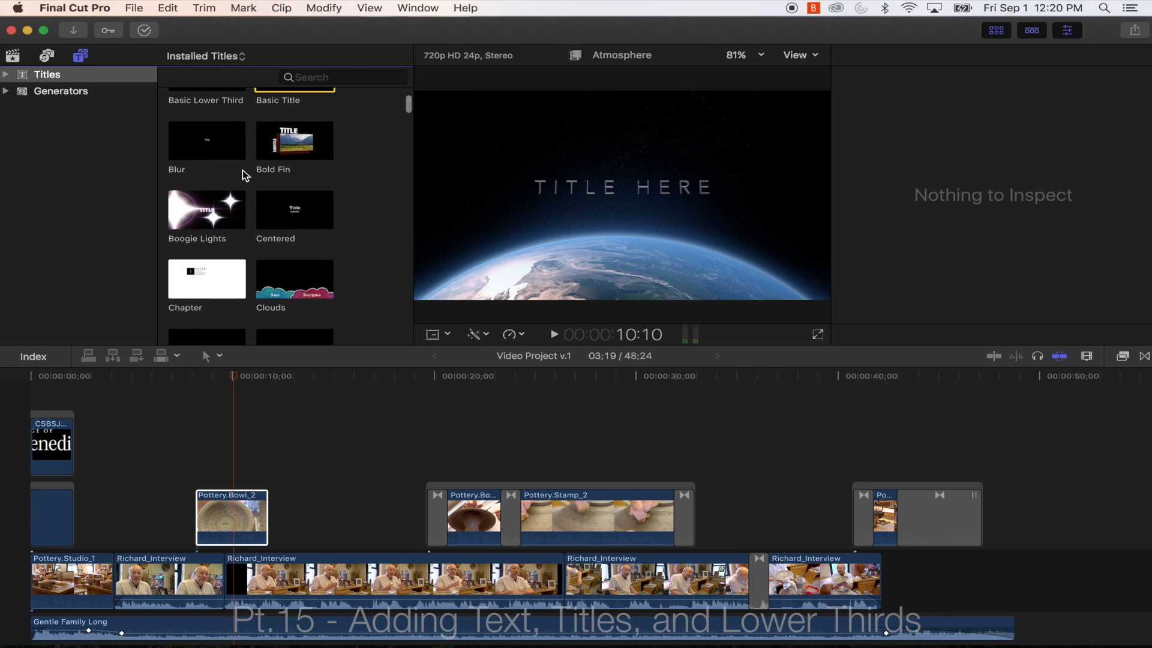
{"action": "scroll", "coordinate": [298, 224], "scroll_direction": "down", "scroll_amount": 3}
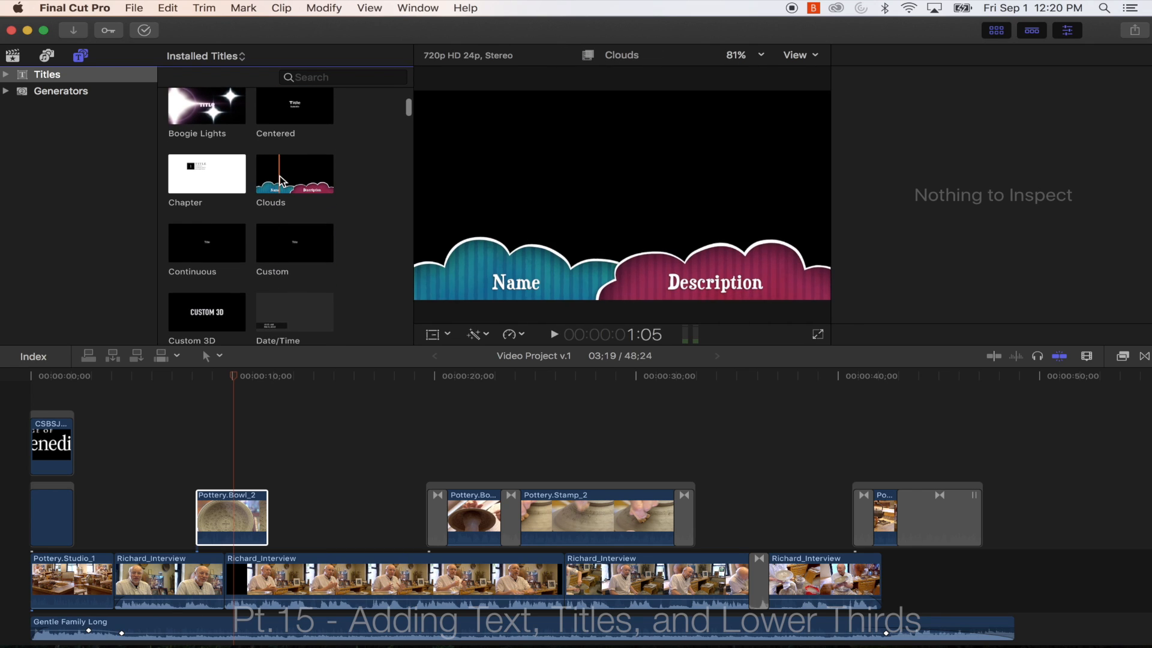
{"action": "scroll", "coordinate": [302, 190], "scroll_direction": "down", "scroll_amount": 4}
{"action": "scroll", "coordinate": [303, 193], "scroll_direction": "down", "scroll_amount": 1}
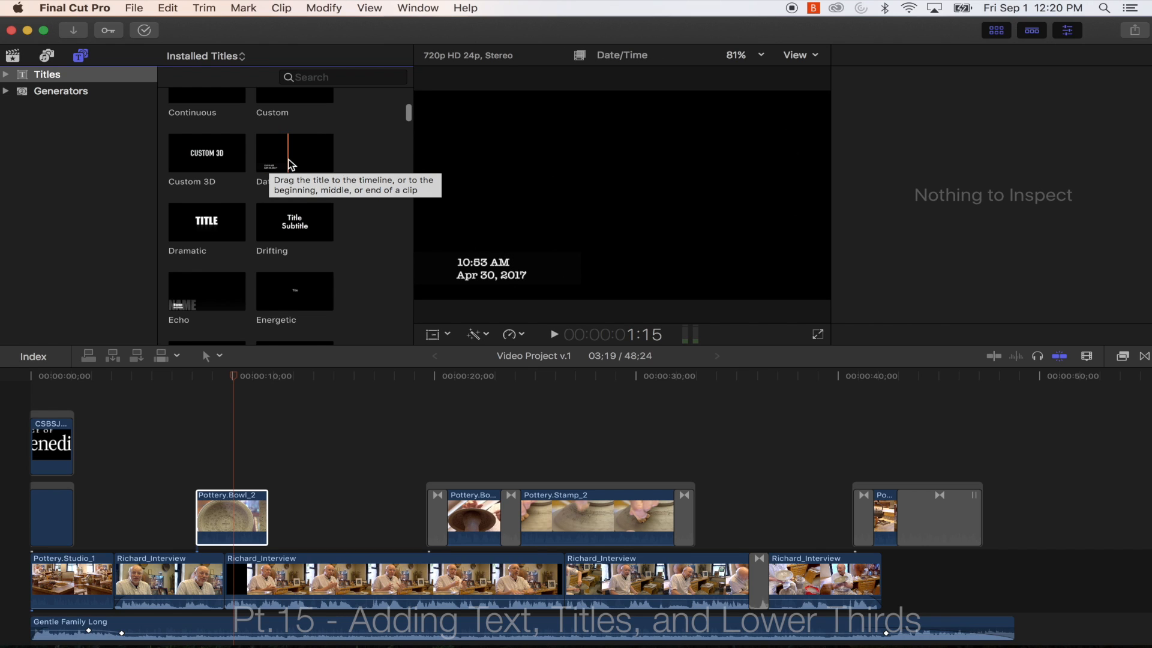
{"action": "scroll", "coordinate": [289, 174], "scroll_direction": "up", "scroll_amount": 10}
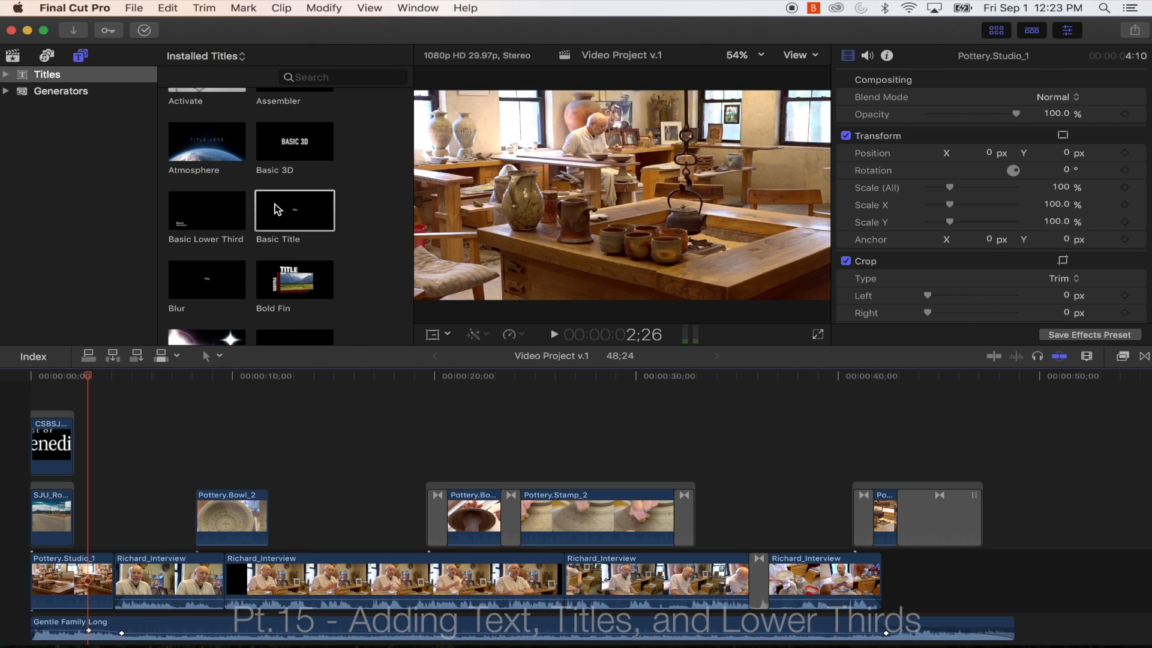
Add a Basic Title directly after the SJU road clip and trim it to 2:01, ending with the Pottery.Studio_1 clip.
{"action": "left_click_drag", "start_coordinate": [277, 209], "coordinate": [77, 520]}
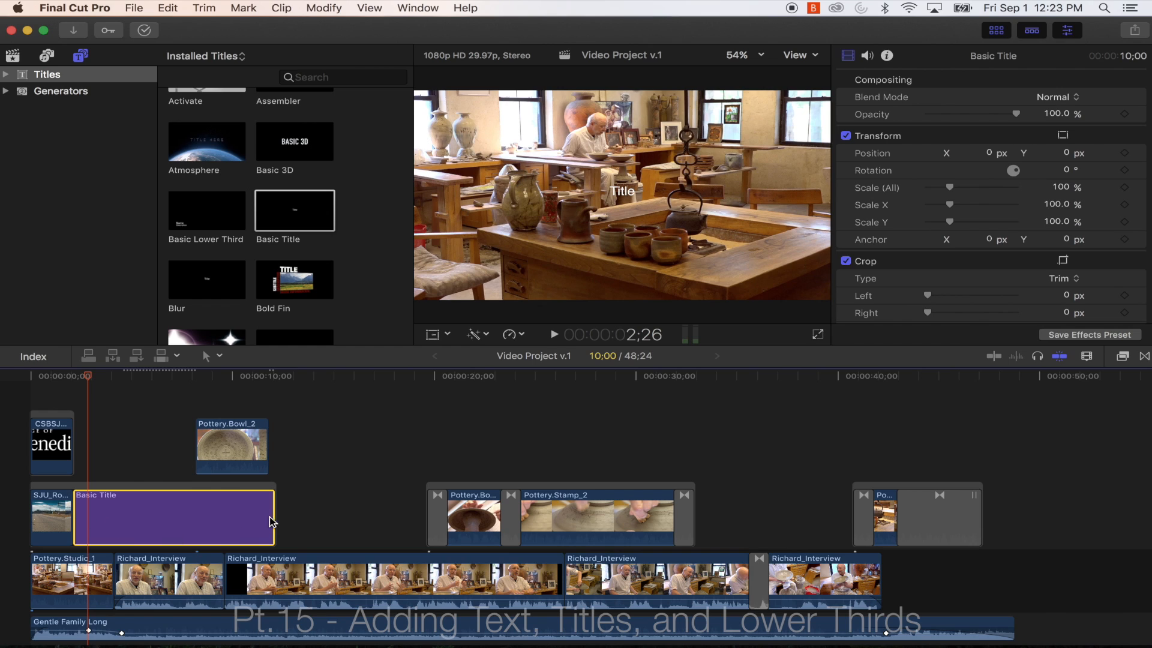
{"action": "left_click_drag", "start_coordinate": [268, 521], "coordinate": [114, 521]}
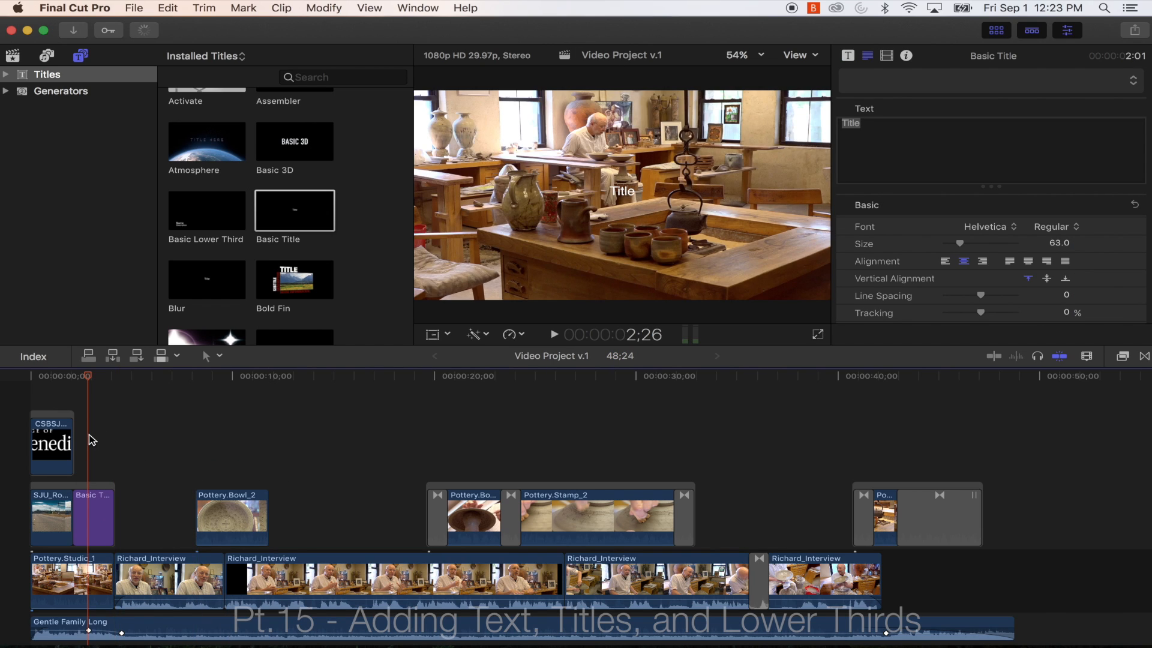
Change the title's text to "Pottery with" followed by the potter's first name, and set its size to 131.
{"action": "left_click", "coordinate": [93, 517]}
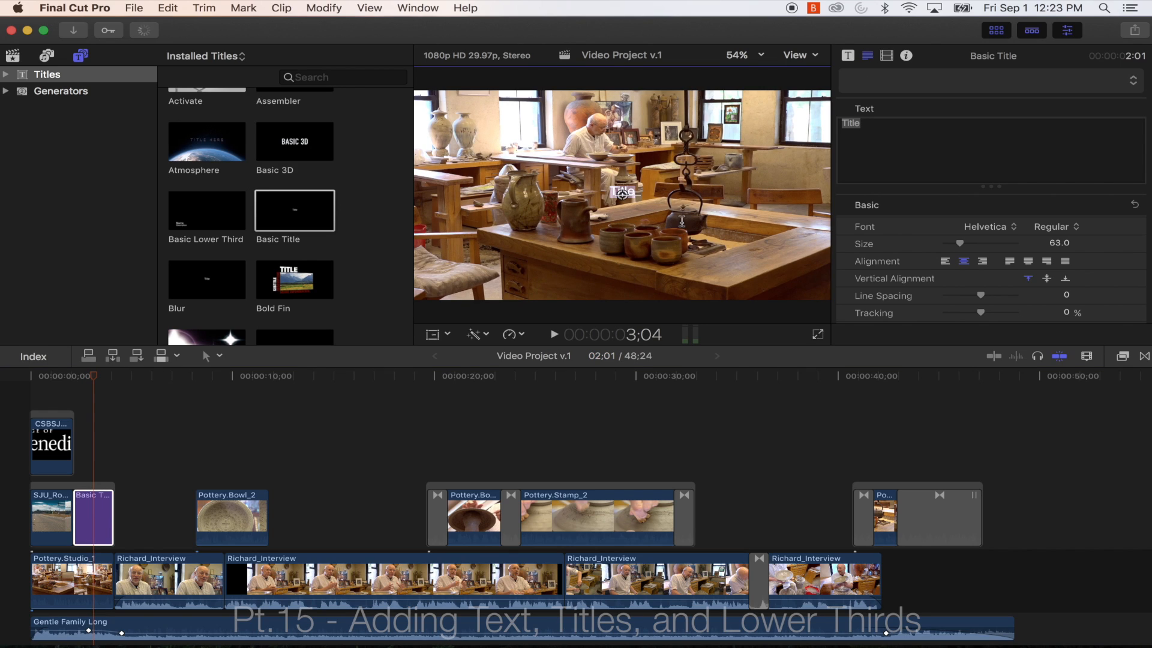
{"action": "type", "text": "P"}
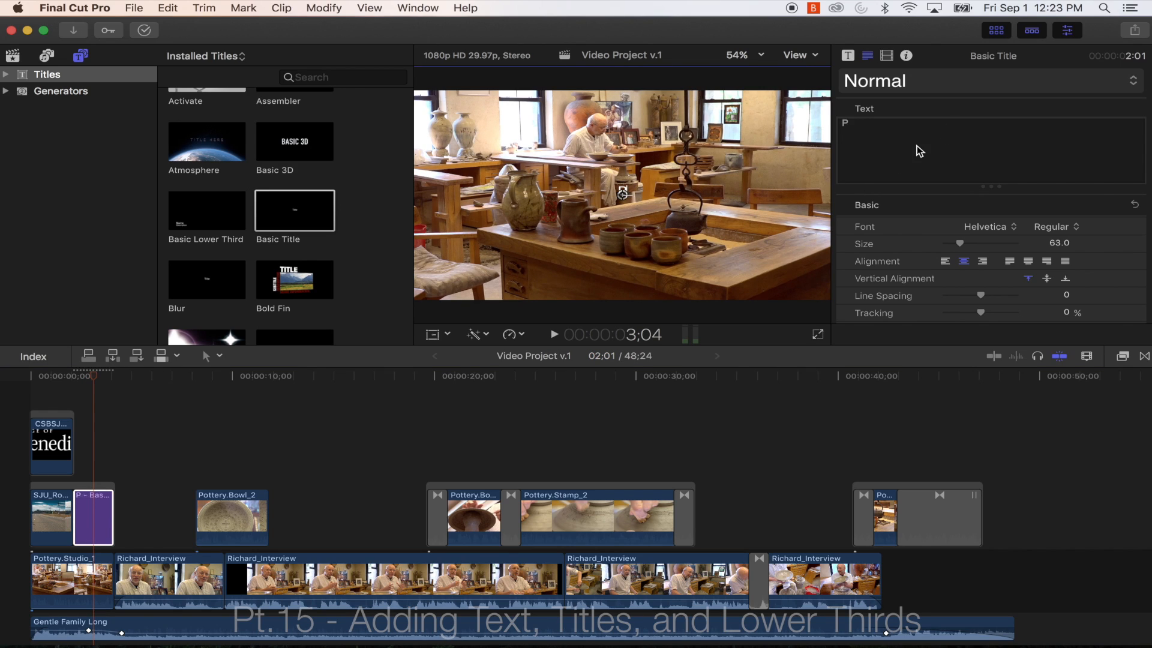
{"action": "type", "text": "ottery w"}
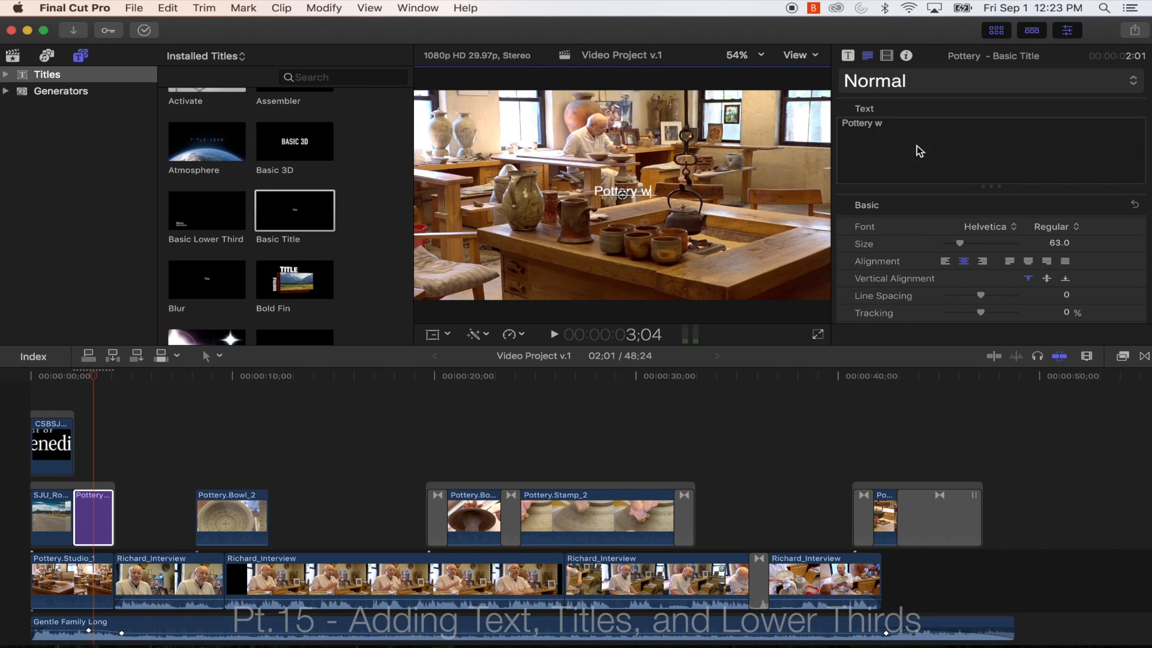
{"action": "type", "text": "ith Ri"}
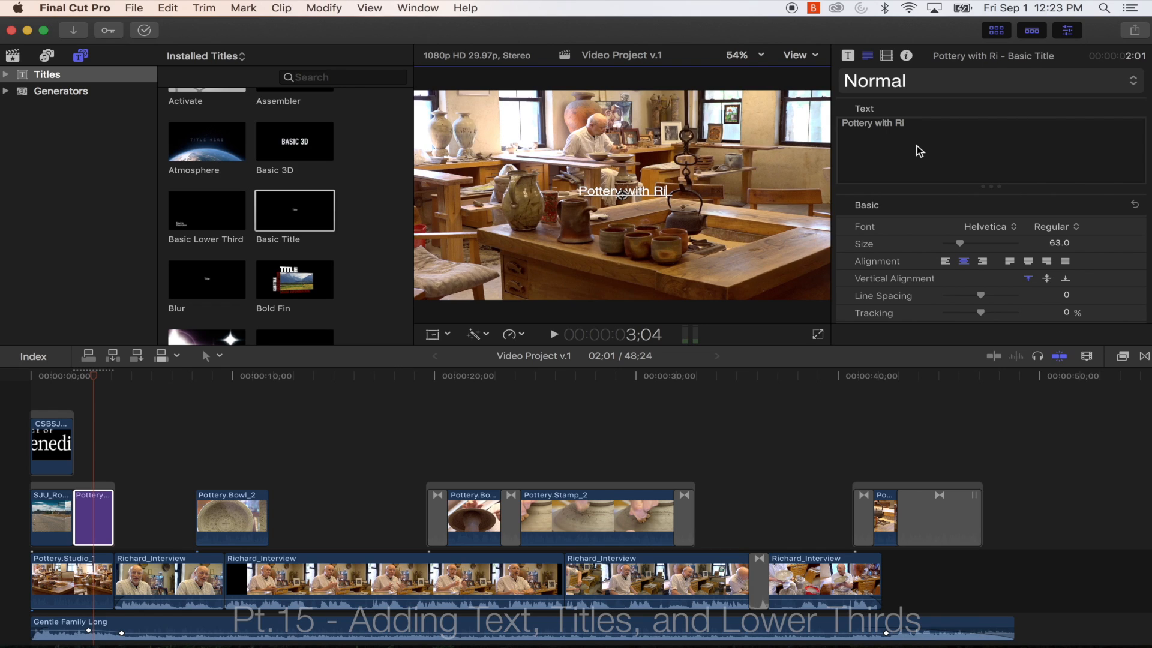
{"action": "type", "text": "chard"}
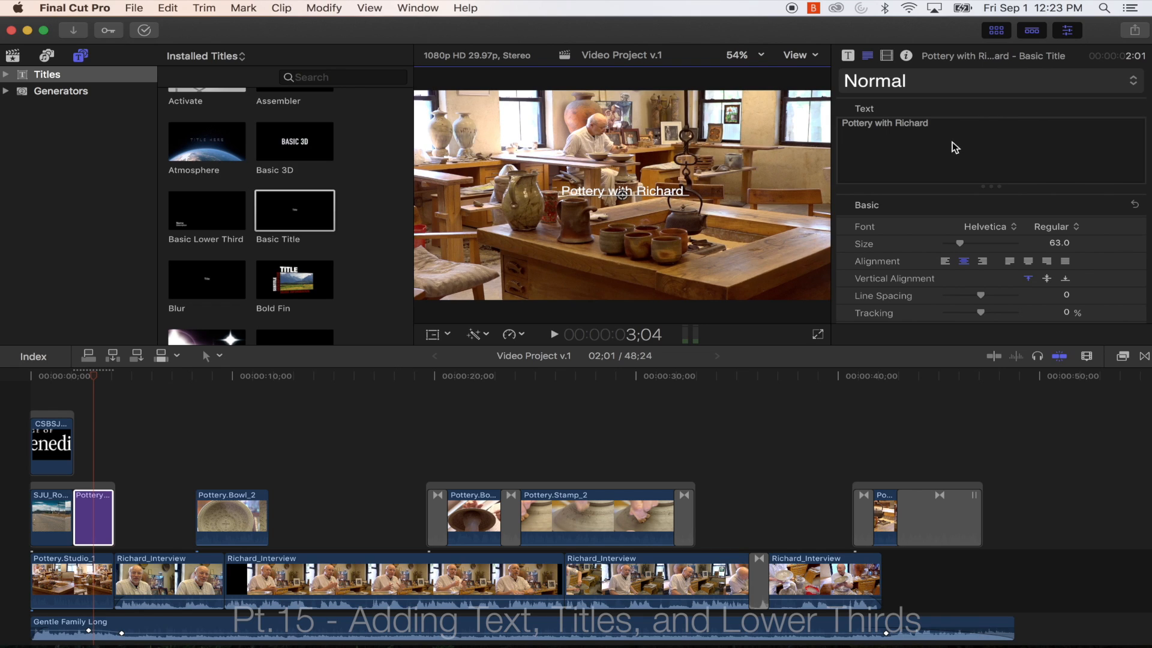
{"action": "left_click_drag", "start_coordinate": [945, 125], "coordinate": [765, 123]}
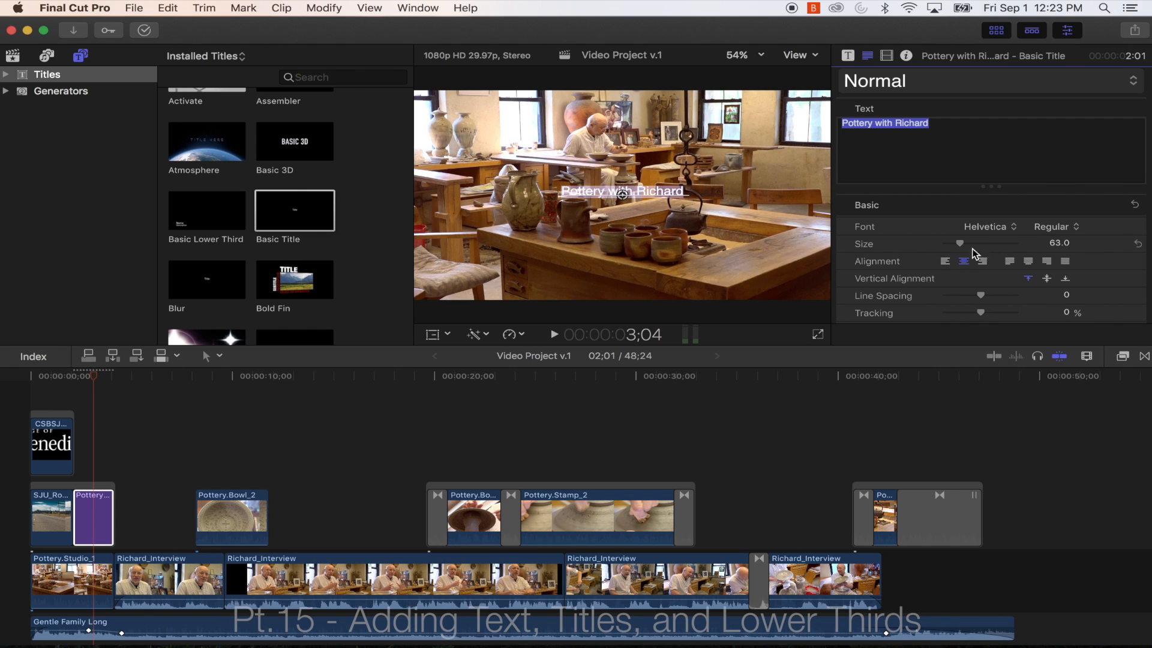
{"action": "left_click_drag", "start_coordinate": [960, 241], "coordinate": [978, 243]}
Give the title text a black outline with a width of 11 and a blur of 2.77.
{"action": "scroll", "coordinate": [1028, 280], "scroll_direction": "down", "scroll_amount": 1}
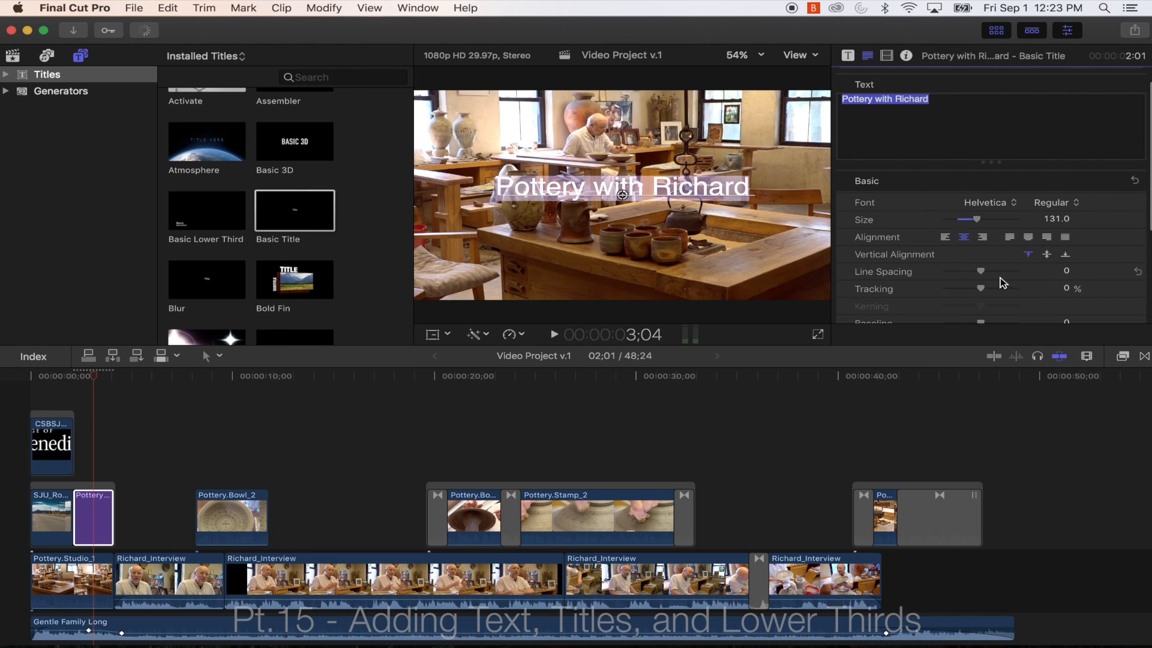
{"action": "scroll", "coordinate": [984, 283], "scroll_direction": "down", "scroll_amount": 6}
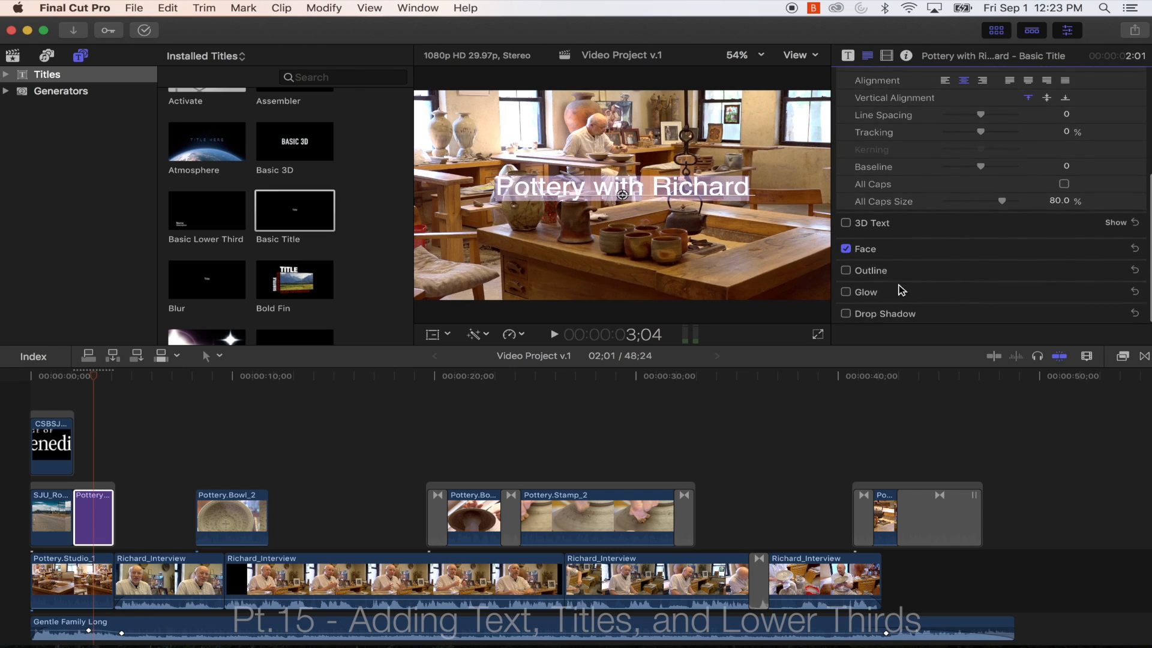
{"action": "left_click", "coordinate": [846, 272]}
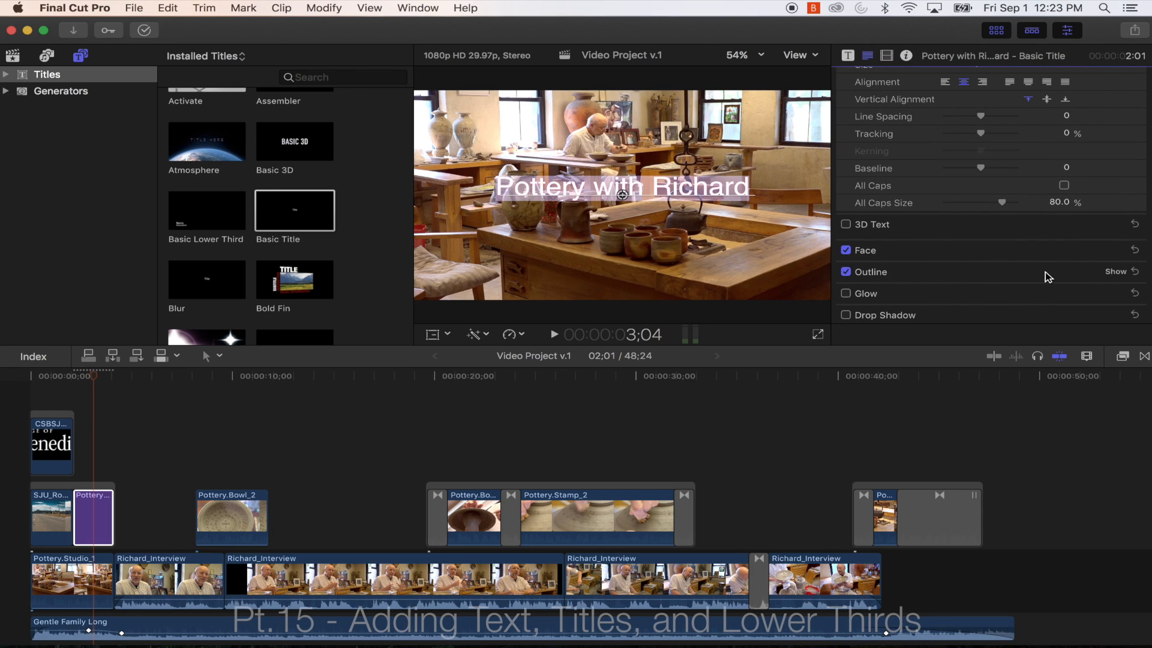
{"action": "left_click", "coordinate": [1116, 272]}
{"action": "left_click", "coordinate": [767, 197]}
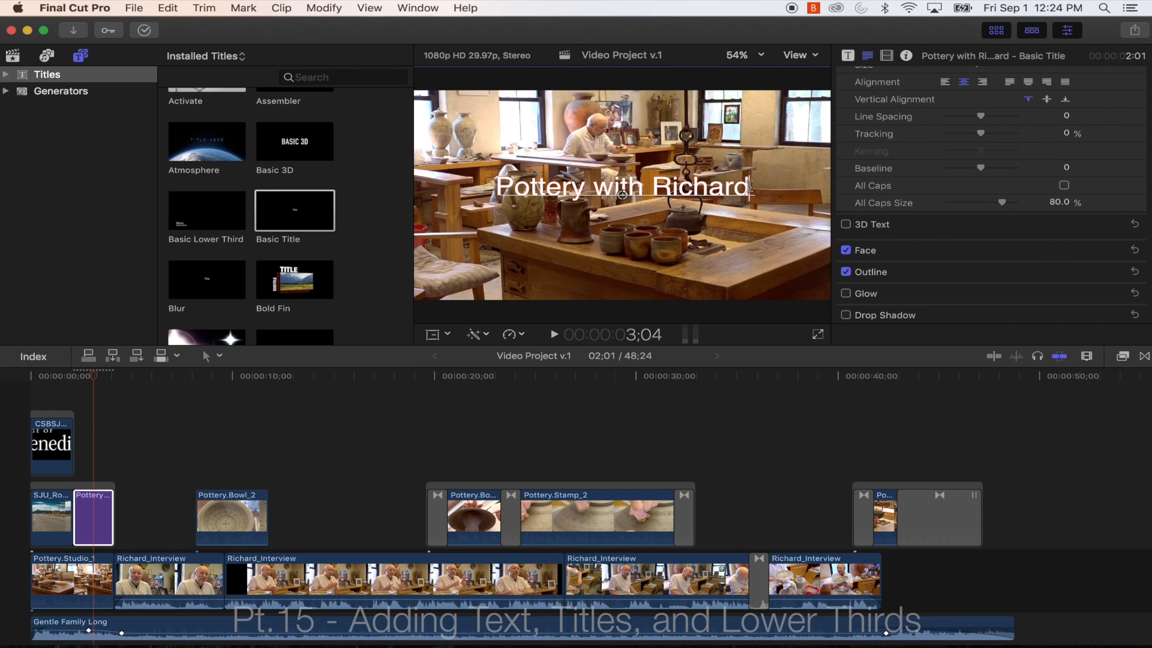
{"action": "left_click_drag", "start_coordinate": [752, 184], "coordinate": [489, 189]}
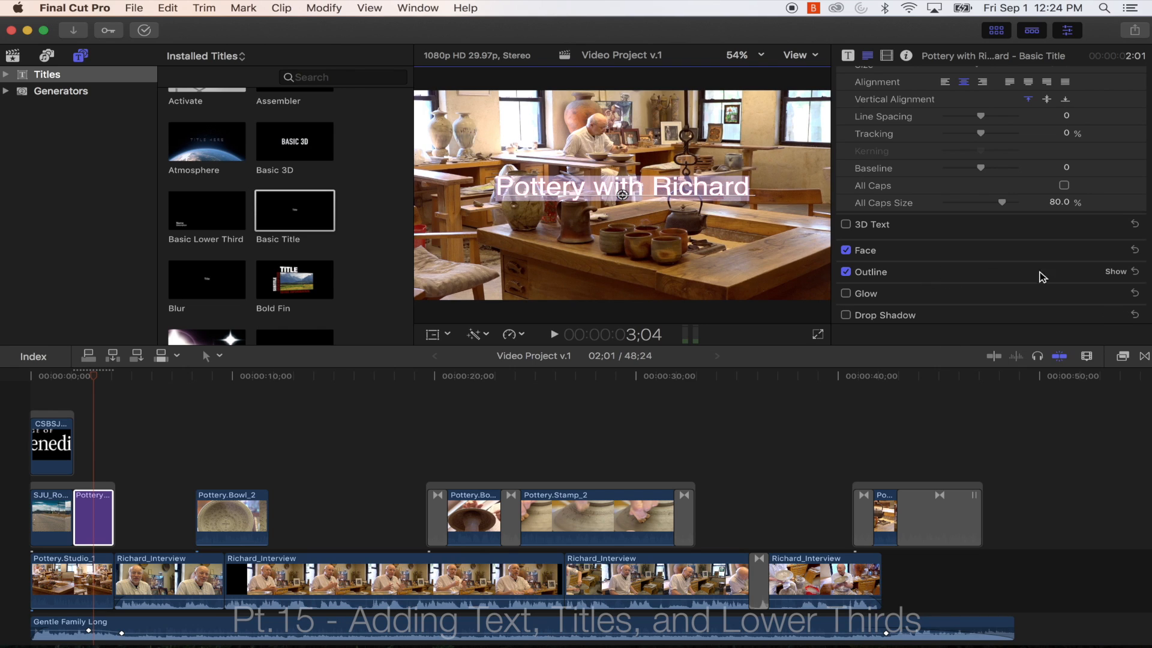
{"action": "scroll", "coordinate": [1099, 279], "scroll_direction": "down", "scroll_amount": 3}
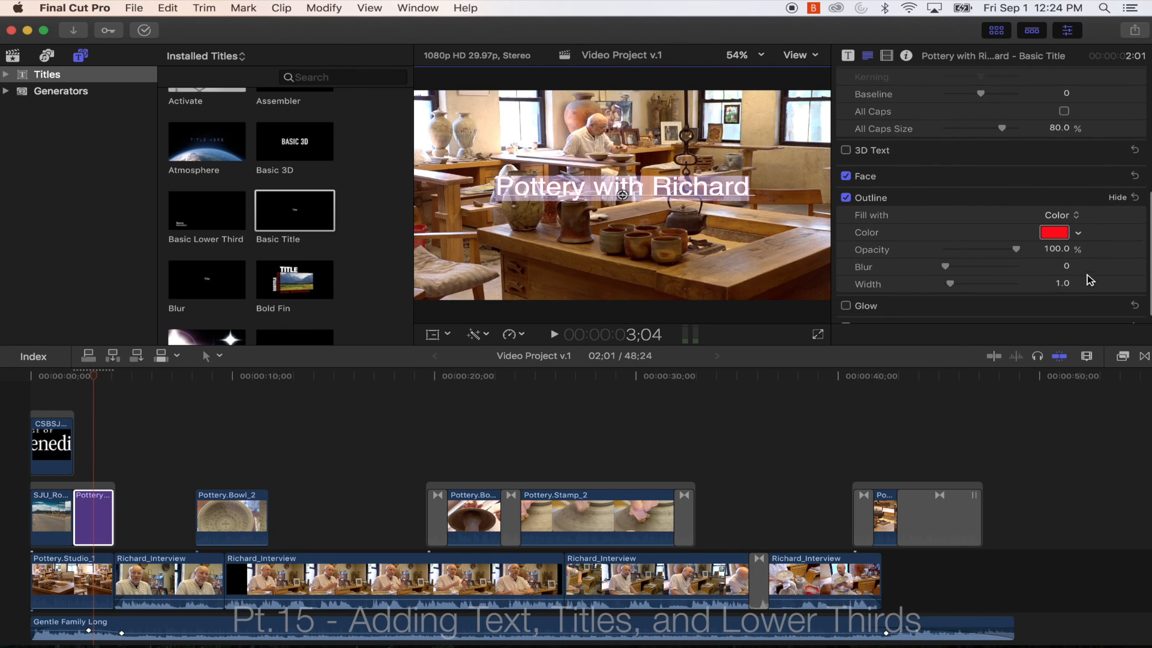
{"action": "left_click", "coordinate": [1078, 233]}
{"action": "left_click", "coordinate": [1105, 386]}
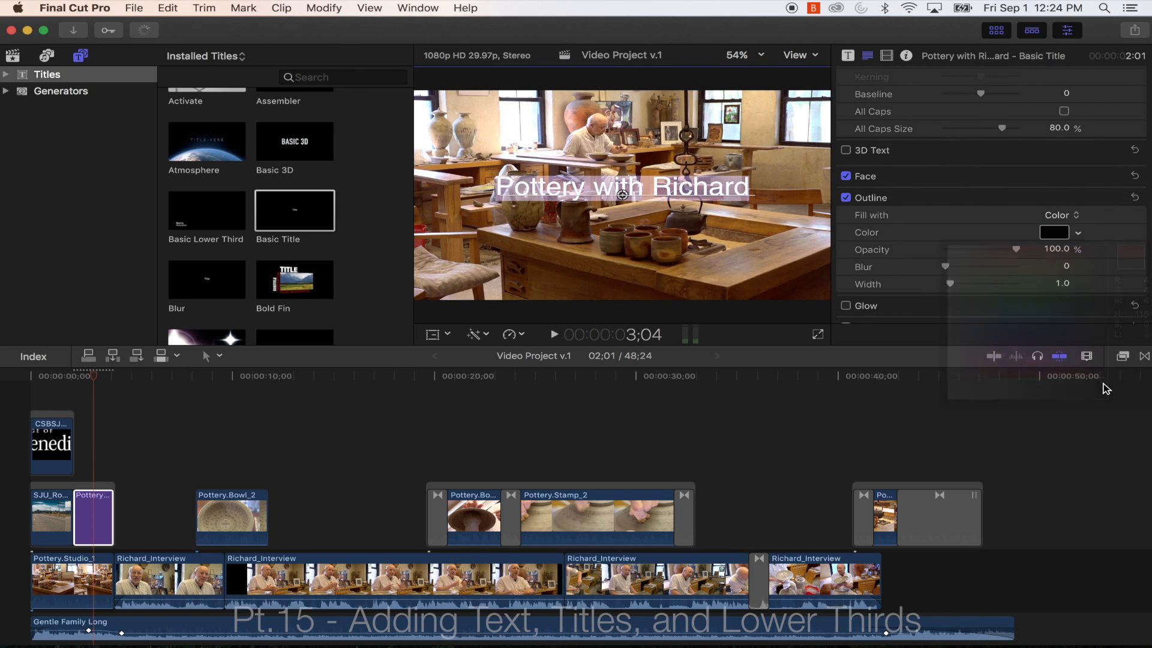
{"action": "scroll", "coordinate": [976, 278], "scroll_direction": "down", "scroll_amount": 2}
{"action": "mouse_move", "coordinate": [951, 271]}
{"action": "left_mouse_down"}
{"action": "mouse_move", "coordinate": [1005, 272]}
{"action": "mouse_move", "coordinate": [966, 255]}
{"action": "left_mouse_up"}
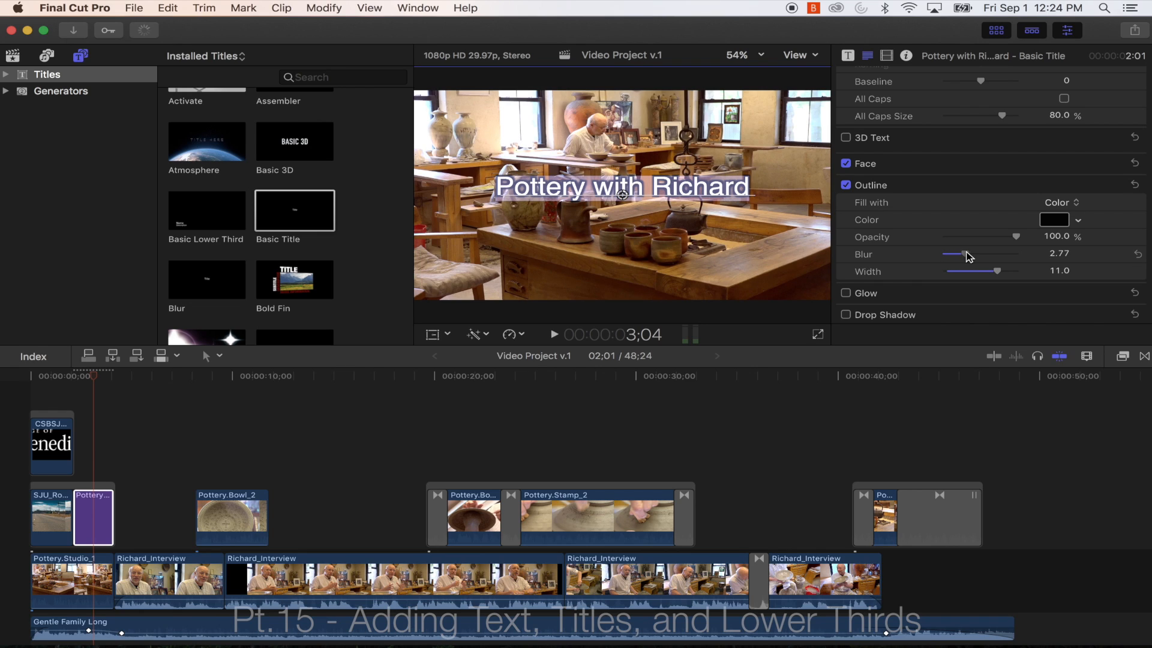
{"action": "left_click", "coordinate": [771, 171]}
Break the title before the potter's first name and move the two-line text to the lower right of the picture.
{"action": "left_click", "coordinate": [665, 180]}
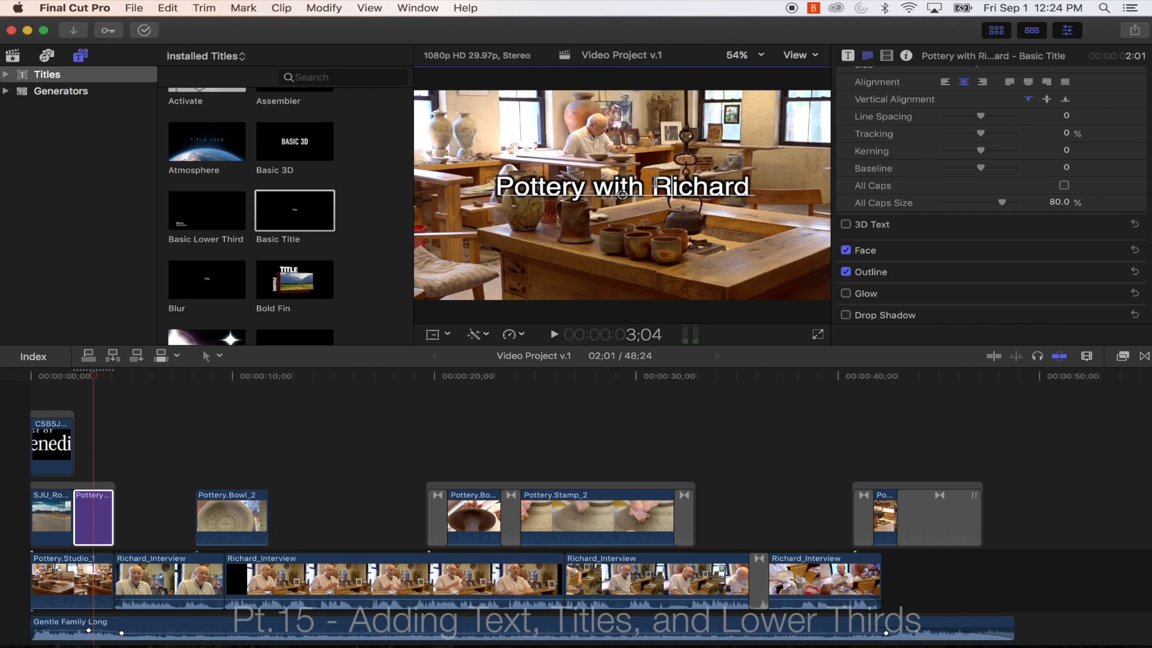
{"action": "key", "text": "Return"}
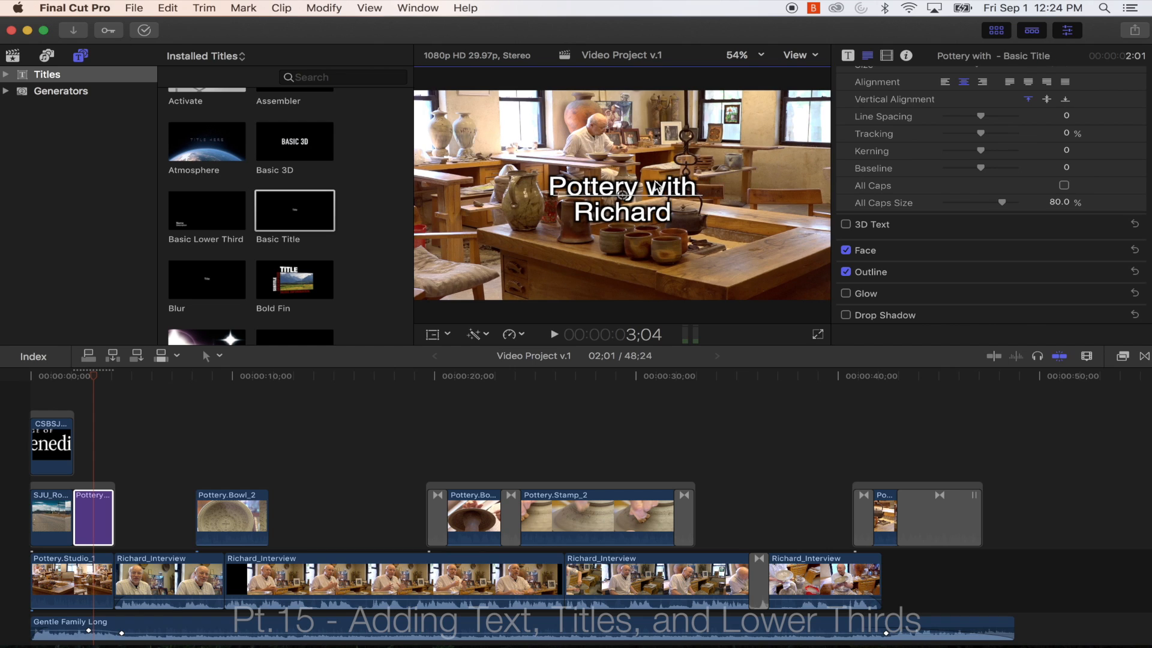
{"action": "left_click_drag", "start_coordinate": [624, 192], "coordinate": [730, 248]}
Play the video from the beginning into the first interview clip to check the opening title, turning up the volume.
{"action": "left_click_drag", "start_coordinate": [89, 377], "coordinate": [13, 381]}
{"action": "key", "text": "space"}
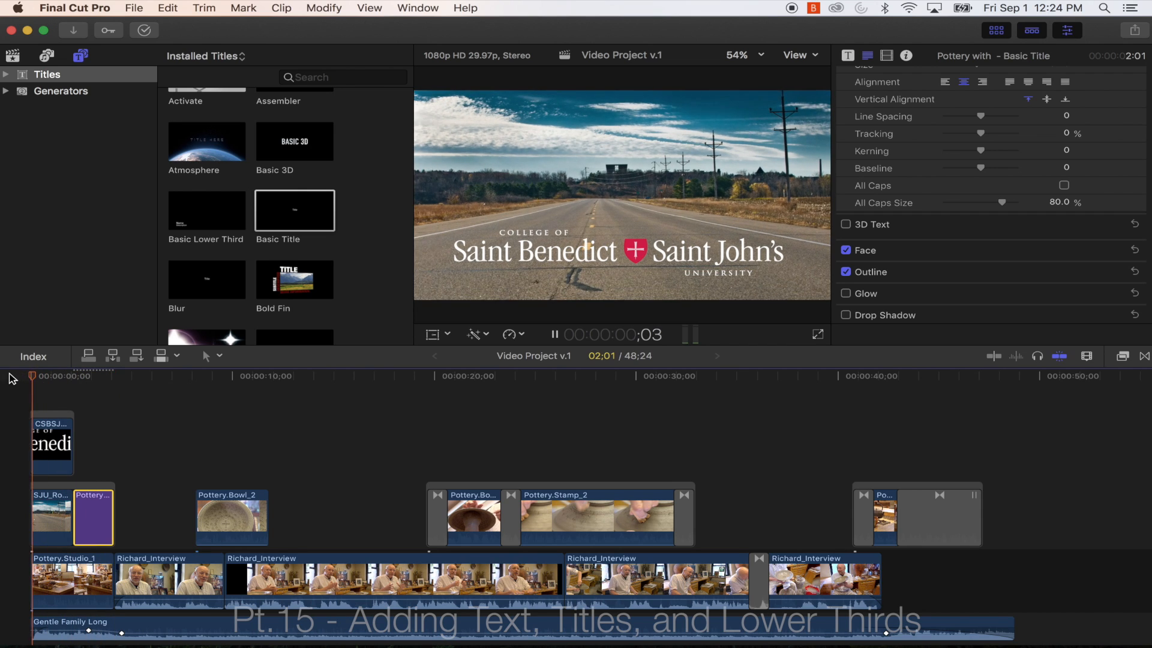
{"action": "key", "text": "XF86AudioRaiseVolume"}
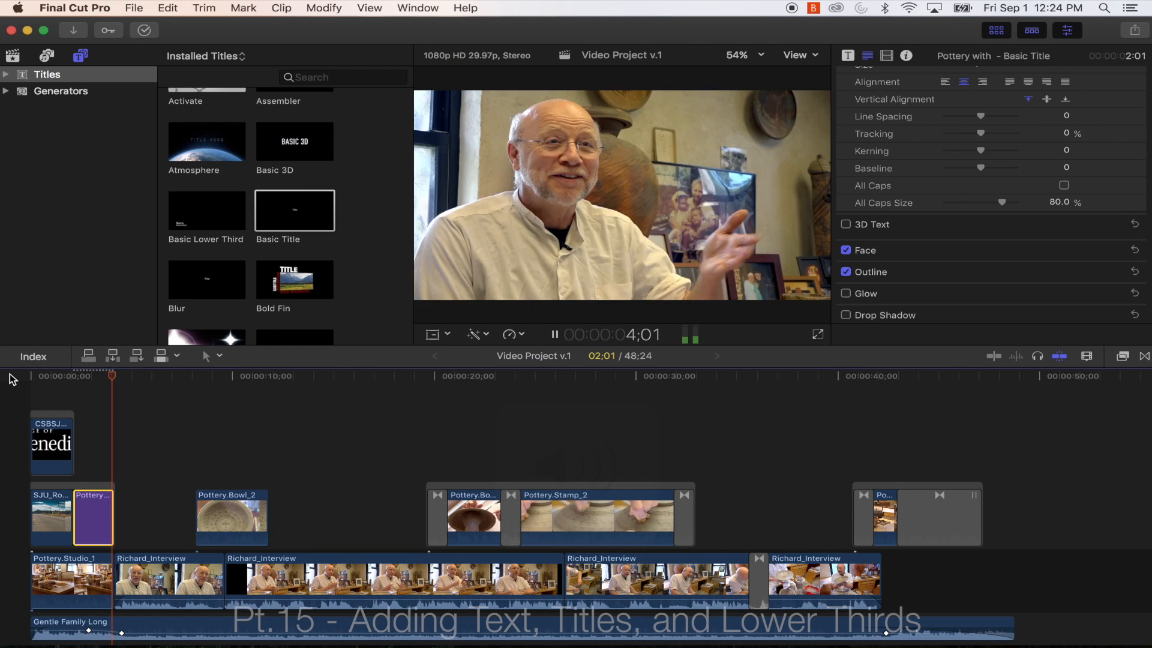
{"action": "key", "text": "space"}
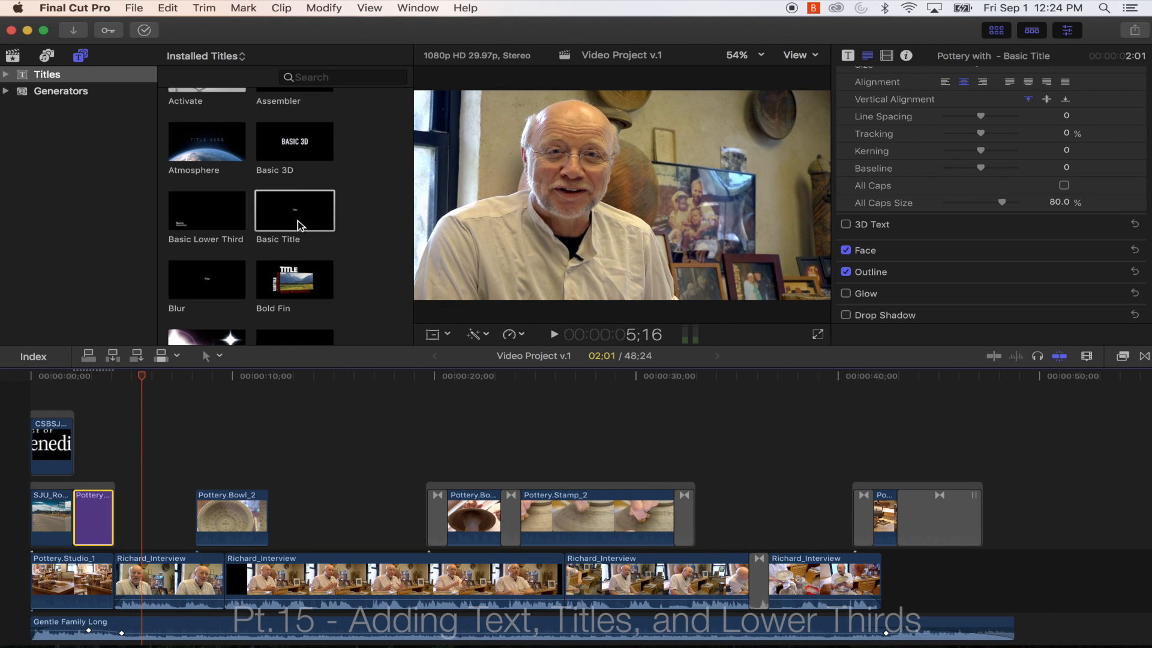
Add a Basic Lower Third above the first interview clip and trim it to 3:20, ending where Pottery.Bowl_2 starts.
{"action": "scroll", "coordinate": [315, 252], "scroll_direction": "down", "scroll_amount": 5}
{"action": "scroll", "coordinate": [192, 186], "scroll_direction": "up", "scroll_amount": 4}
{"action": "left_click", "coordinate": [198, 174]}
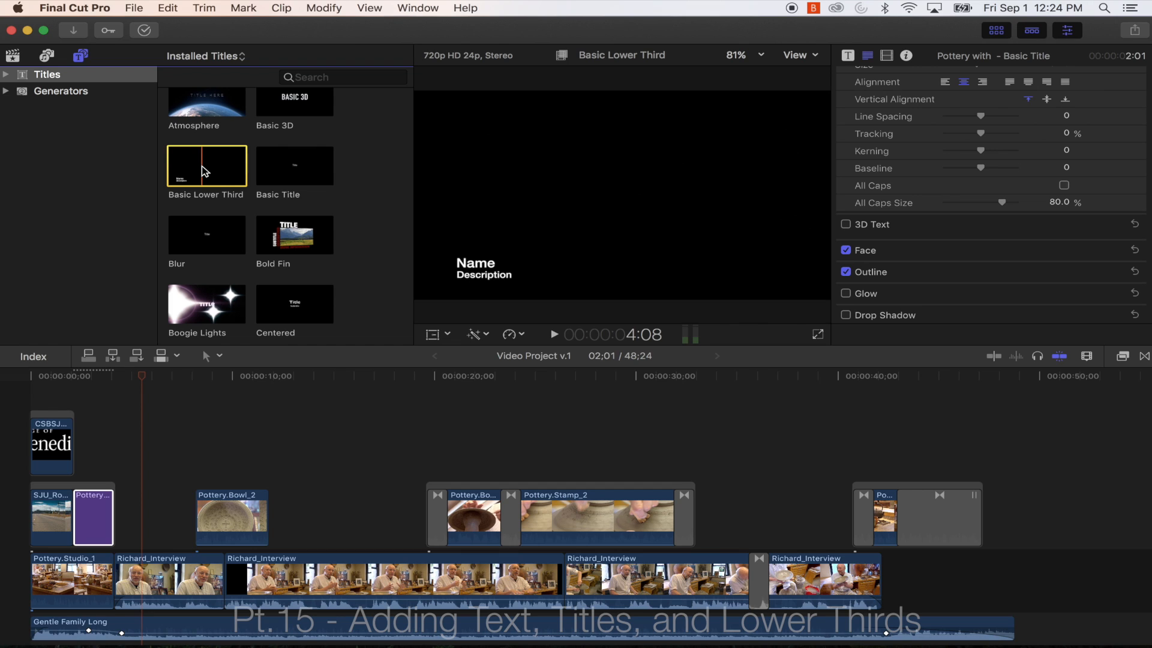
{"action": "left_click_drag", "start_coordinate": [203, 174], "coordinate": [131, 448]}
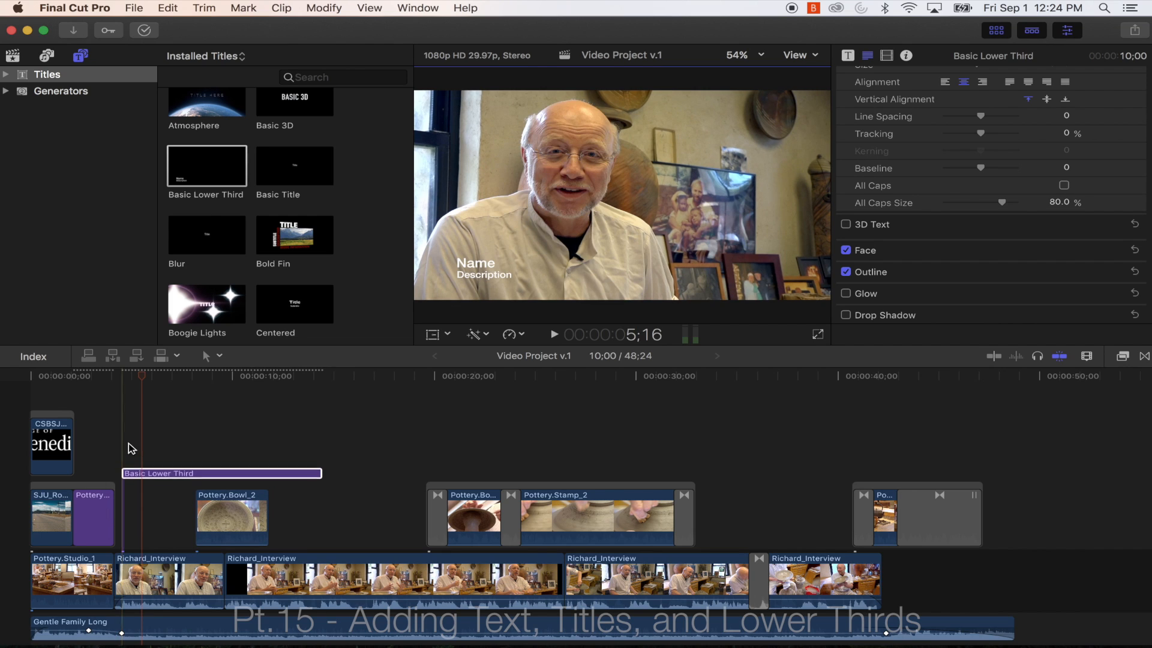
{"action": "left_click", "coordinate": [322, 478]}
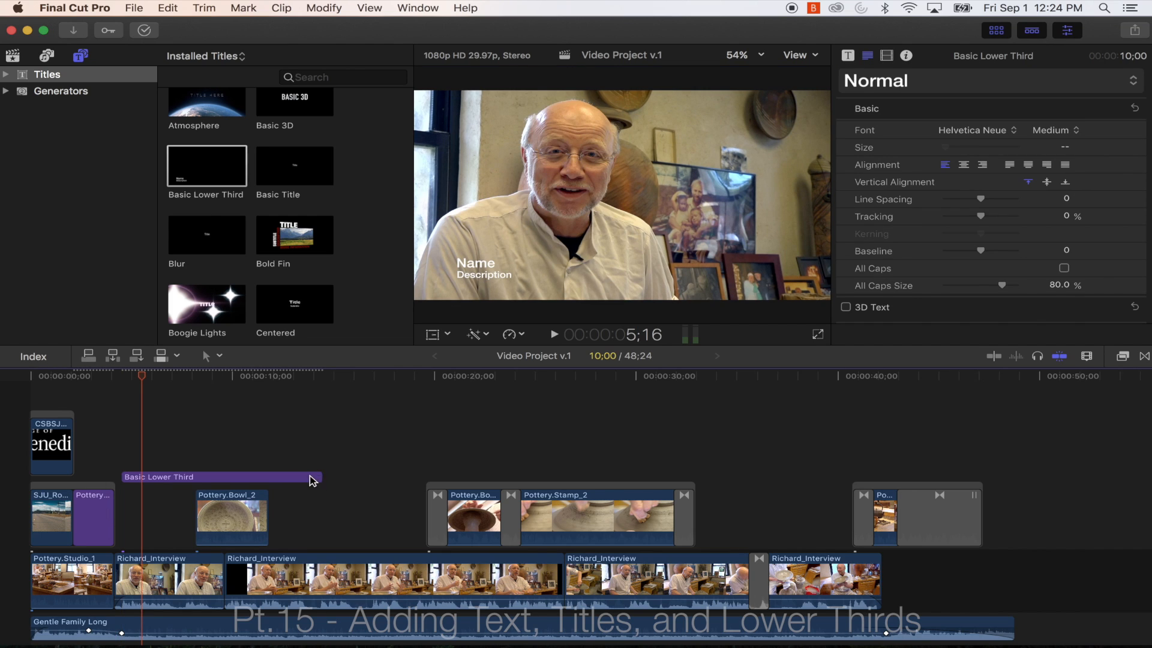
{"action": "left_click_drag", "start_coordinate": [323, 477], "coordinate": [193, 477]}
Fill in the lower third with the interviewee's full name and the description "Saint John's Pottery".
{"action": "left_click", "coordinate": [158, 541]}
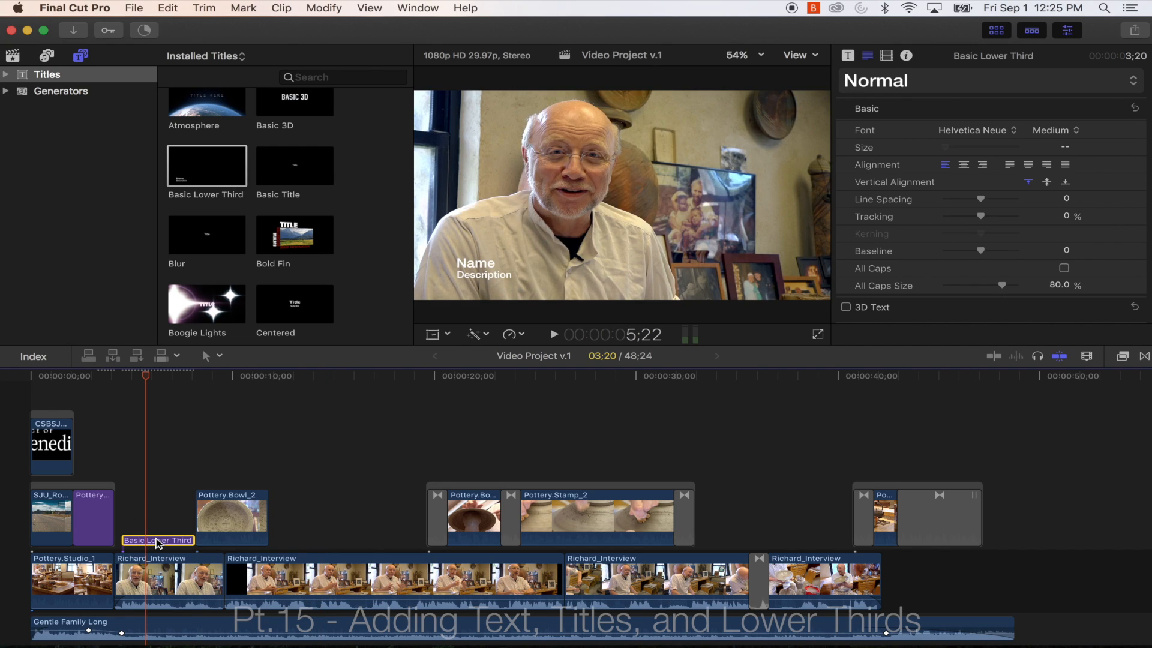
{"action": "double_click", "coordinate": [157, 540]}
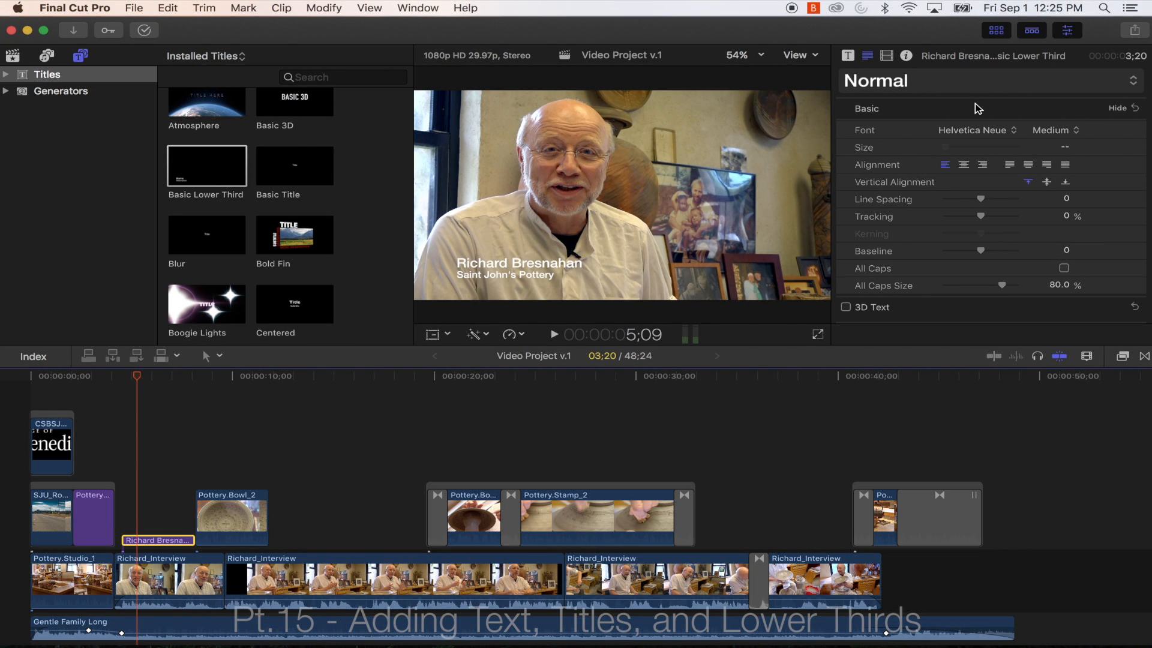
Try moving only the name line of the lower third to the right in the picture, and undo the move.
{"action": "left_click_drag", "start_coordinate": [521, 266], "coordinate": [600, 256]}
{"action": "left_click", "coordinate": [98, 5]}
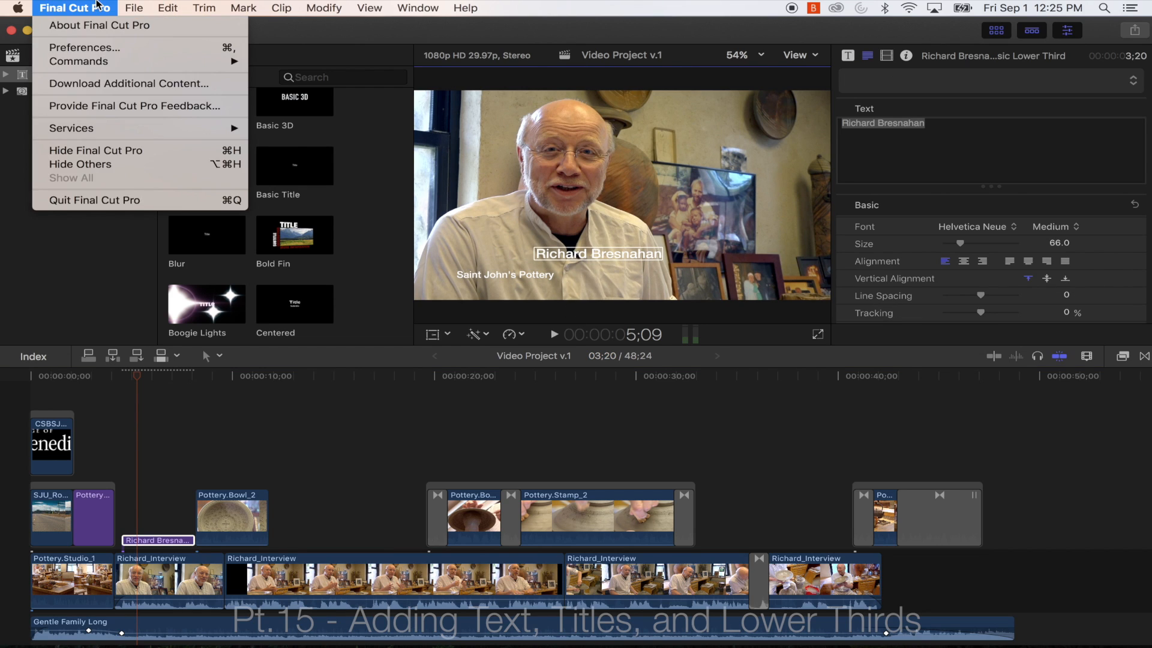
{"action": "mouse_move", "coordinate": [168, 7]}
{"action": "left_click", "coordinate": [189, 27]}
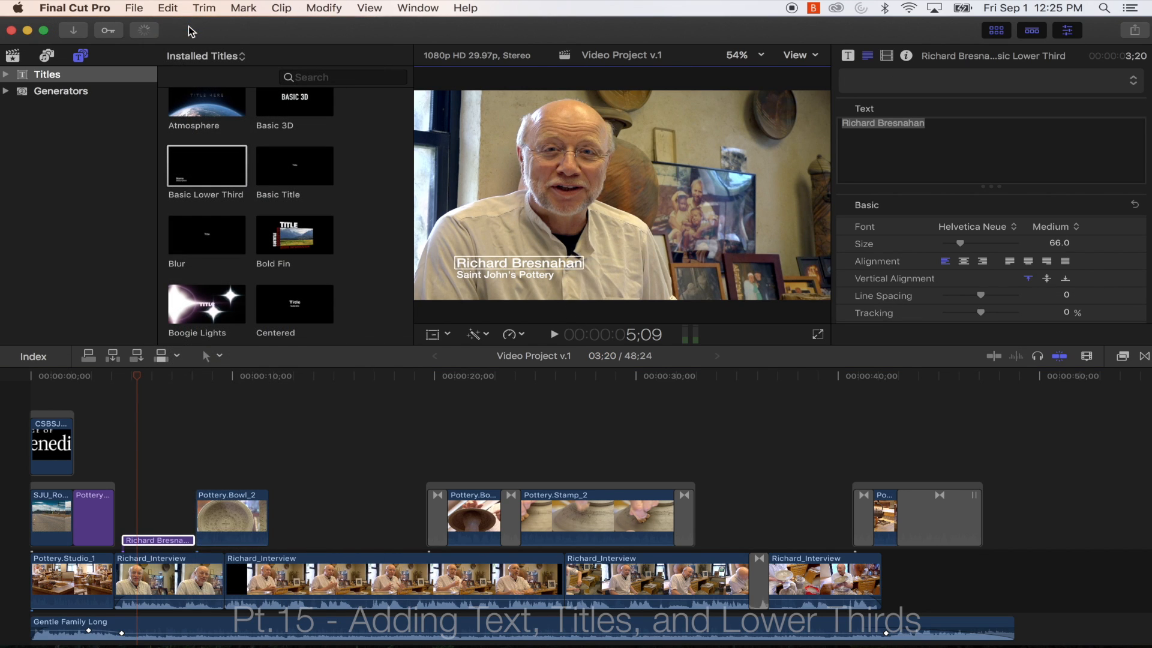
Transform the whole lower third to the picture's right side, at about X 1046 px and Y -2.9 px.
{"action": "left_click", "coordinate": [887, 56]}
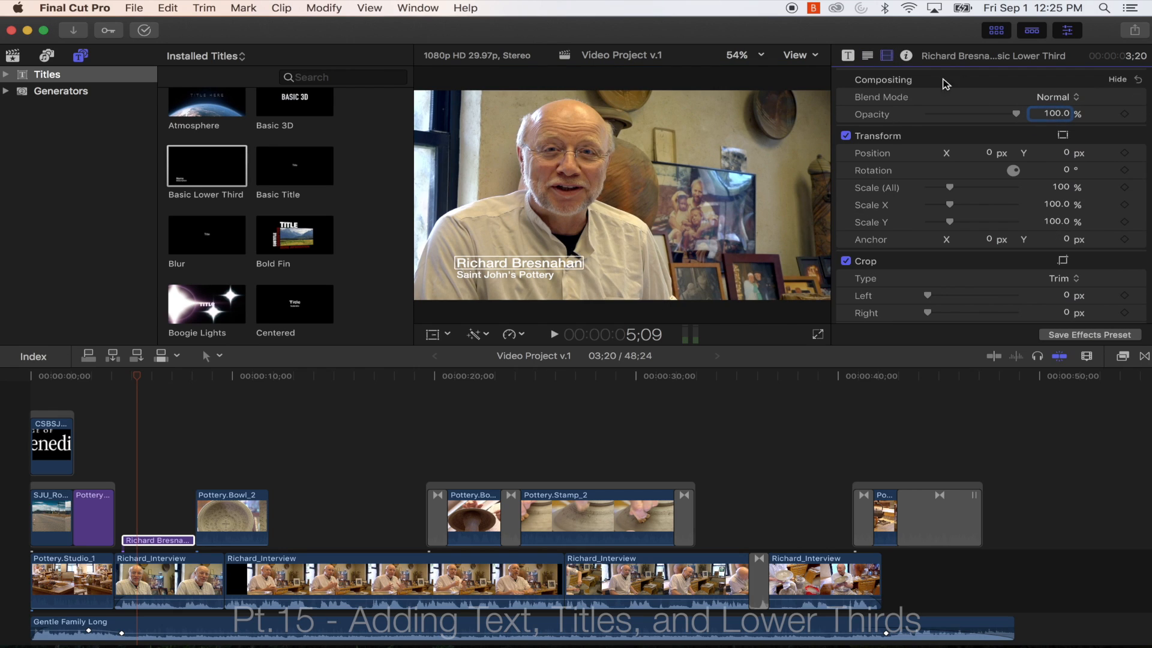
{"action": "left_click", "coordinate": [1063, 136]}
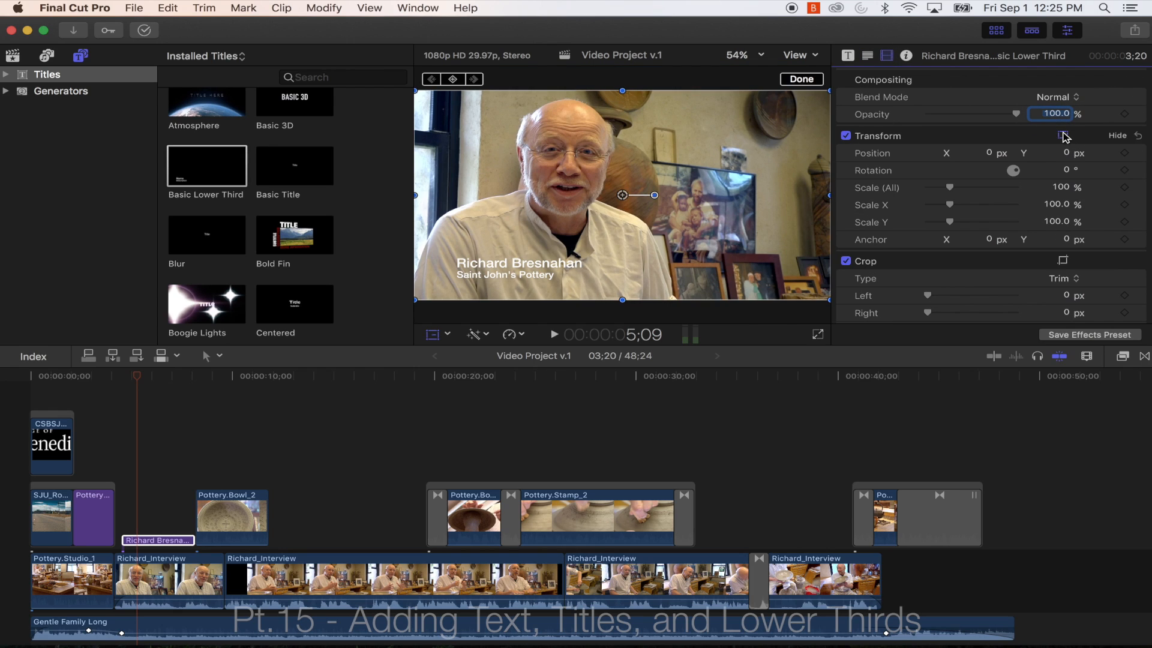
{"action": "left_click_drag", "start_coordinate": [547, 225], "coordinate": [777, 227]}
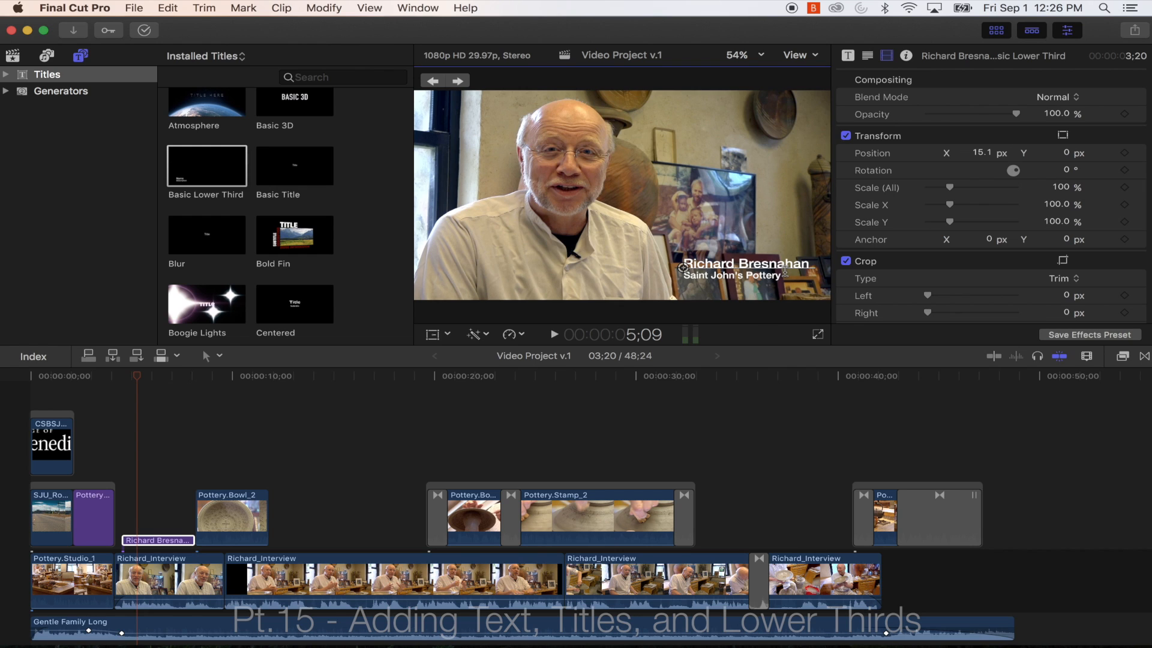
Play the video from about 1:05 through the bowl clip to review the title and lower third.
{"action": "left_click_drag", "start_coordinate": [165, 379], "coordinate": [55, 360]}
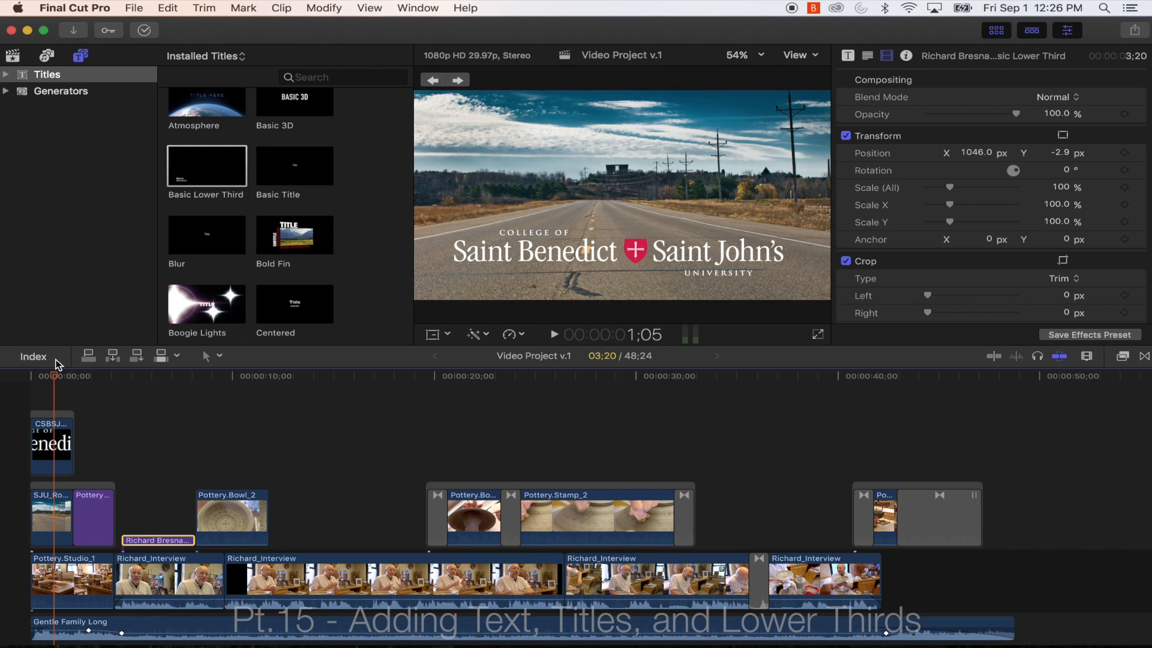
{"action": "key", "text": "space"}
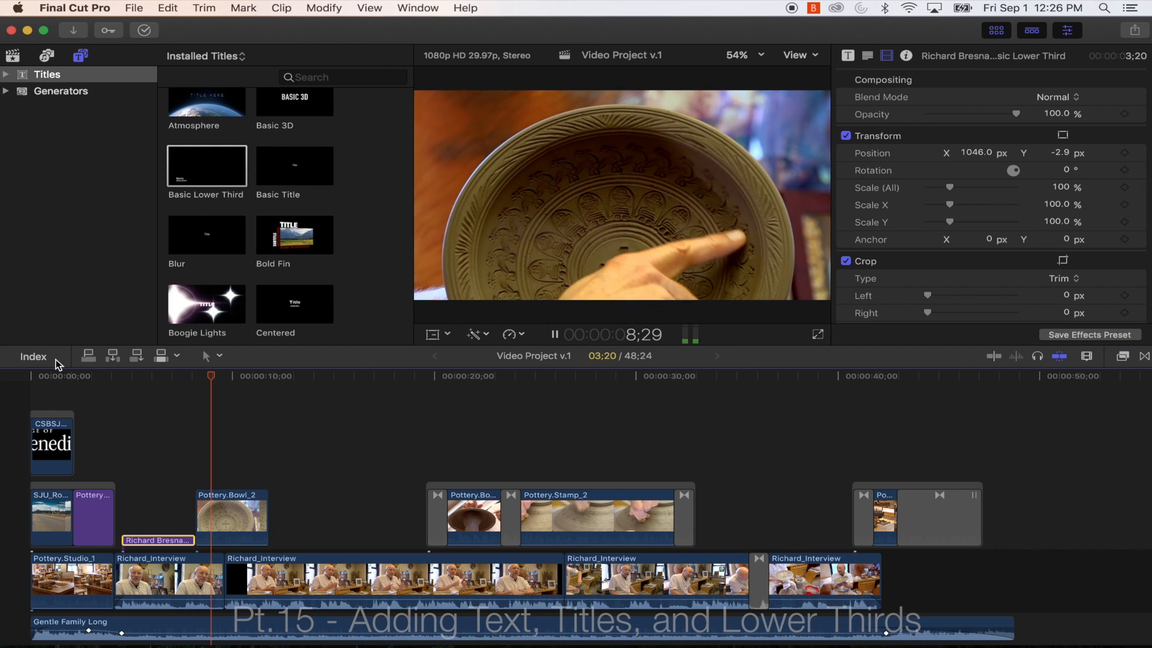
{"action": "key", "text": "space"}
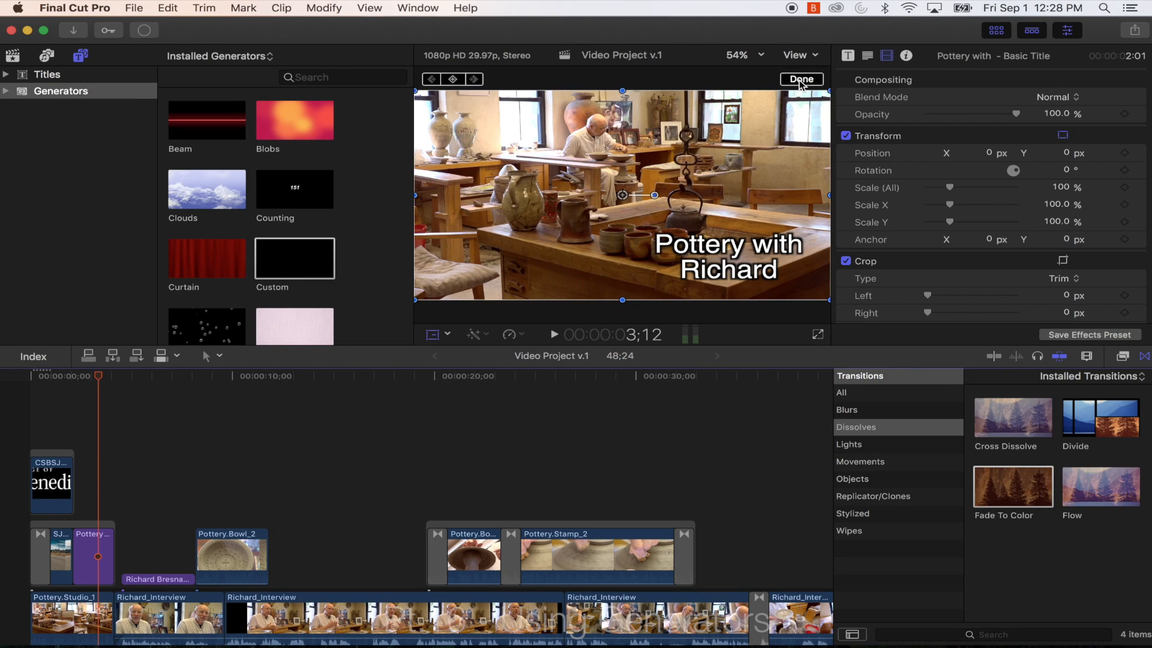
Finish the on-screen transform of the opening title.
{"action": "left_click", "coordinate": [800, 81]}
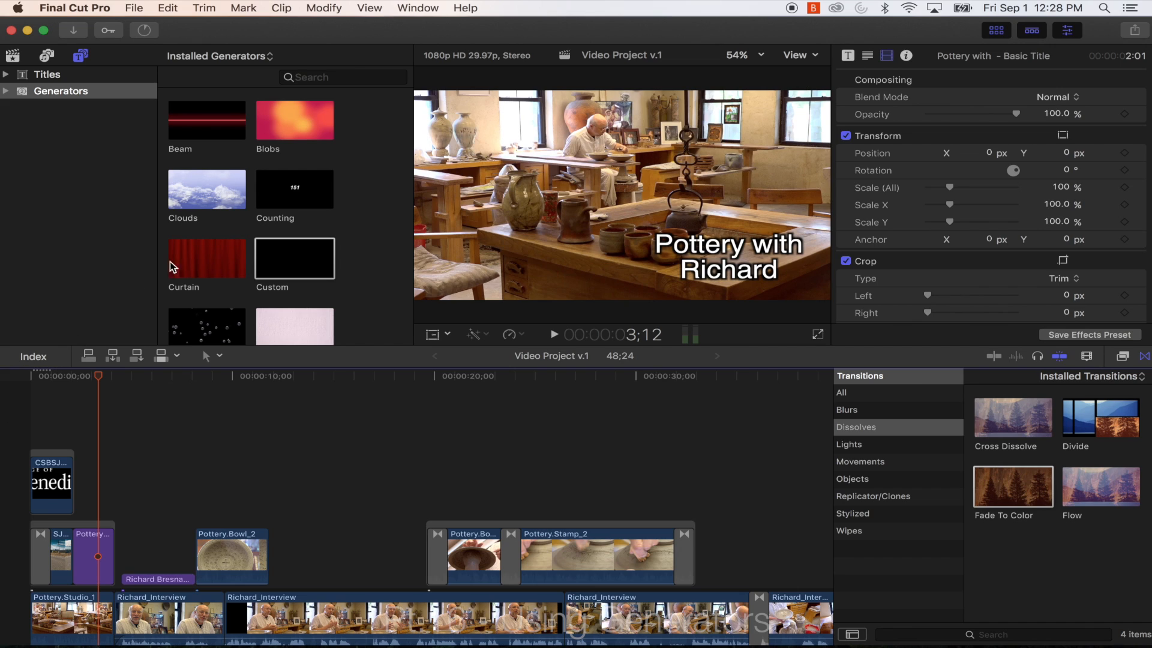
Insert a Custom generator at the very start of the primary storyline, ahead of the Pottery.Studio_1 clip.
{"action": "scroll", "coordinate": [336, 263], "scroll_direction": "down", "scroll_amount": 3}
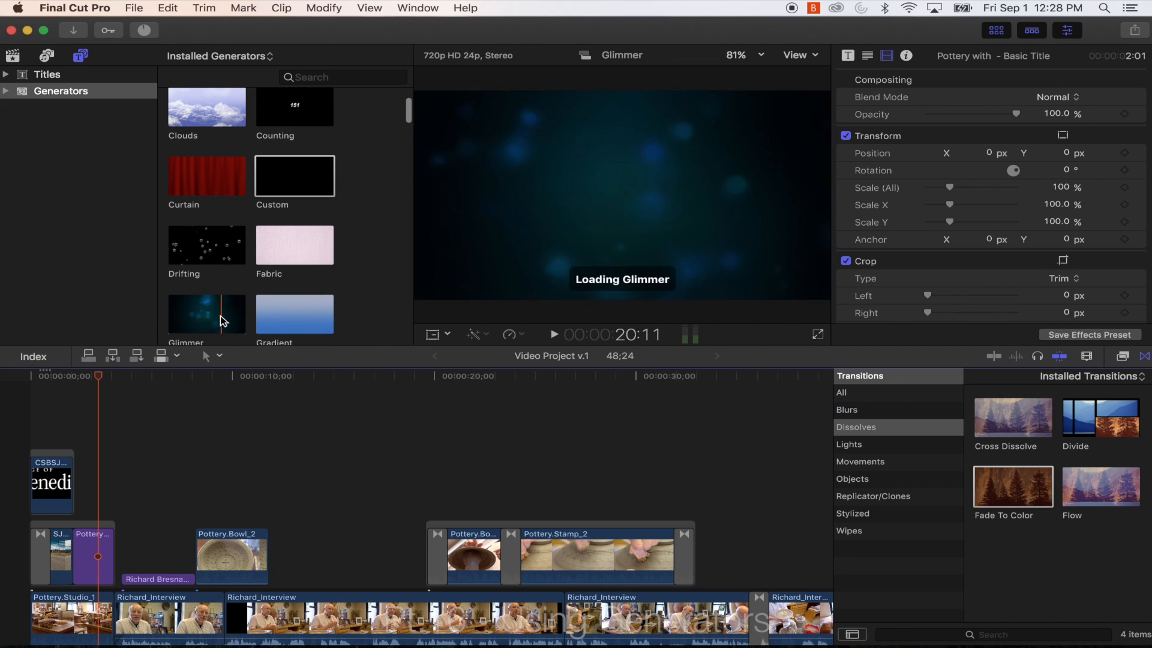
{"action": "left_click", "coordinate": [286, 180]}
{"action": "left_click_drag", "start_coordinate": [290, 179], "coordinate": [21, 612]}
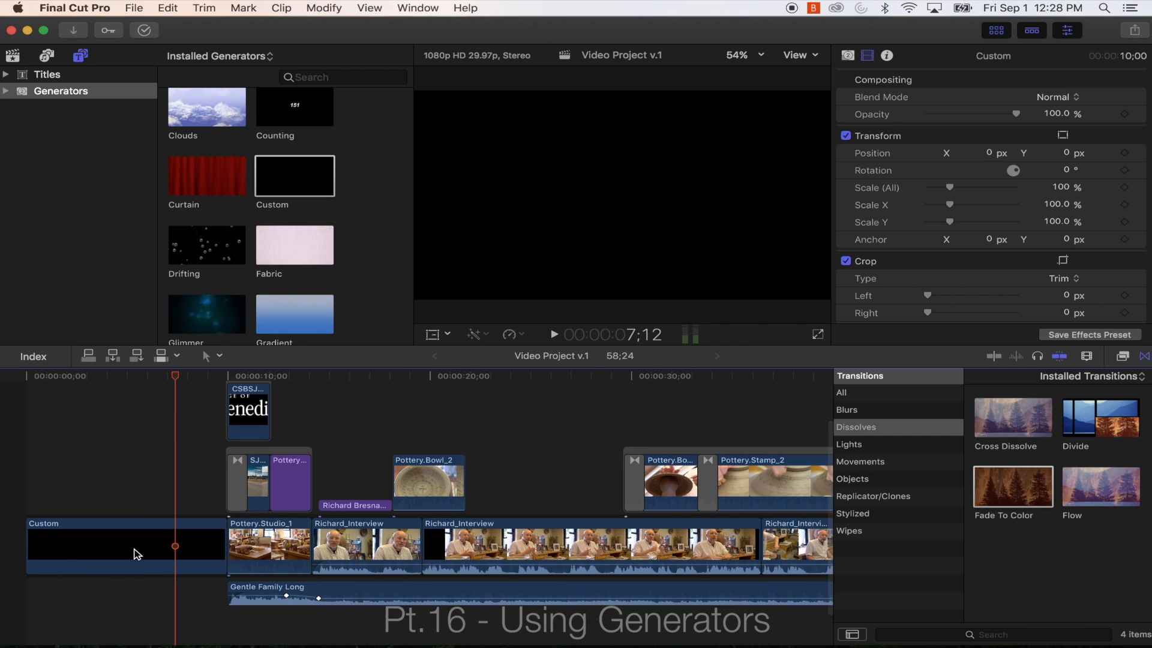
Remove the Fade To Color transition from the start of the SJU_Road clip, apply it again, and preview it.
{"action": "scroll", "coordinate": [200, 483], "scroll_direction": "up", "scroll_amount": 3}
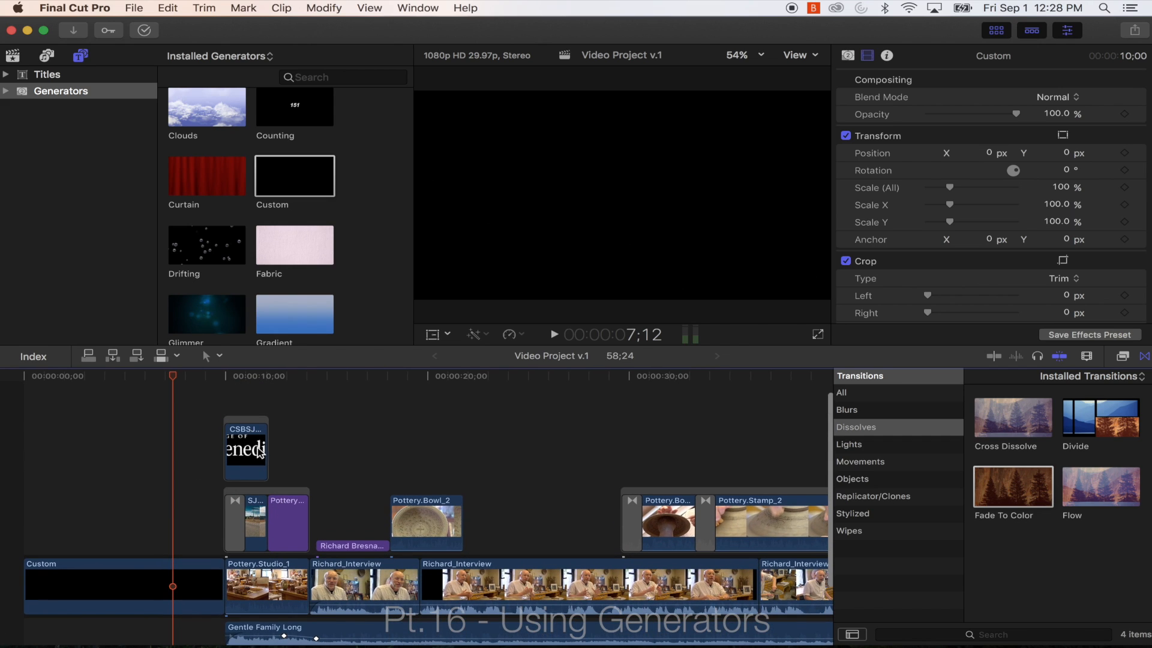
{"action": "left_click", "coordinate": [238, 519]}
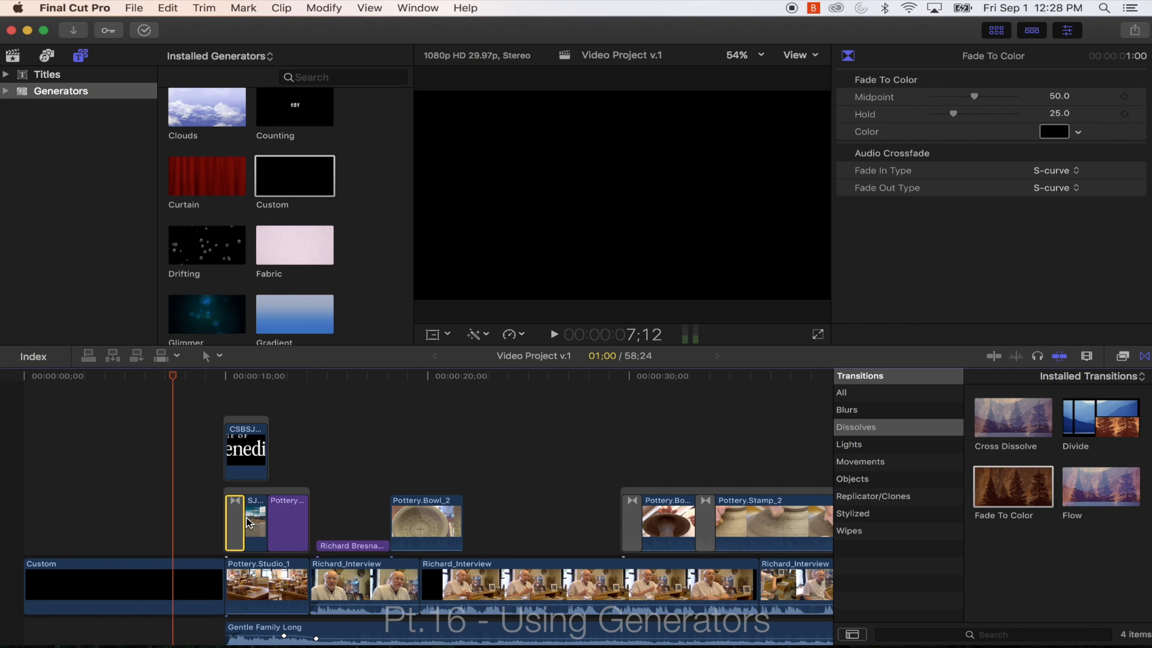
{"action": "left_click", "coordinate": [222, 375]}
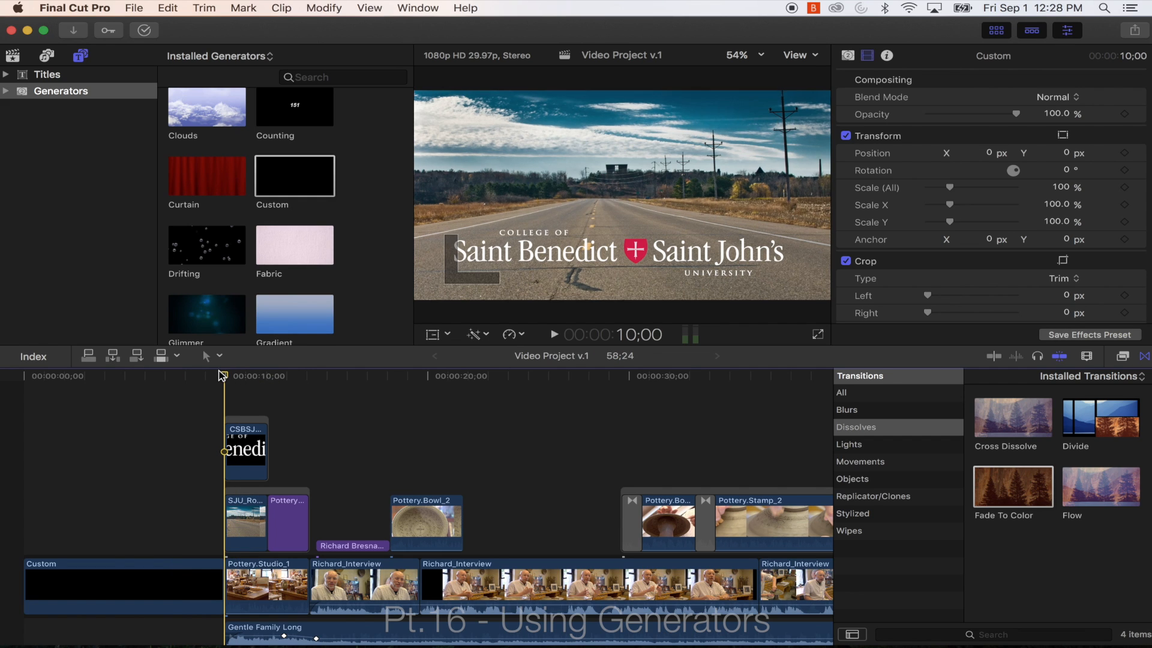
{"action": "left_click_drag", "start_coordinate": [1029, 484], "coordinate": [230, 521]}
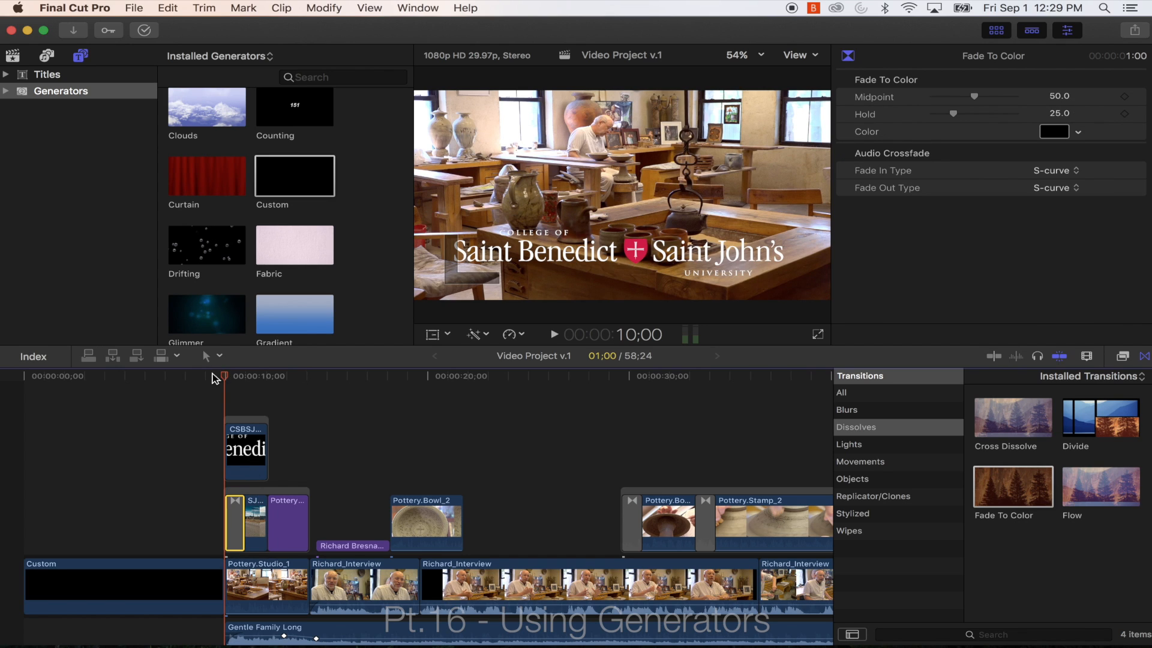
{"action": "key", "text": "space"}
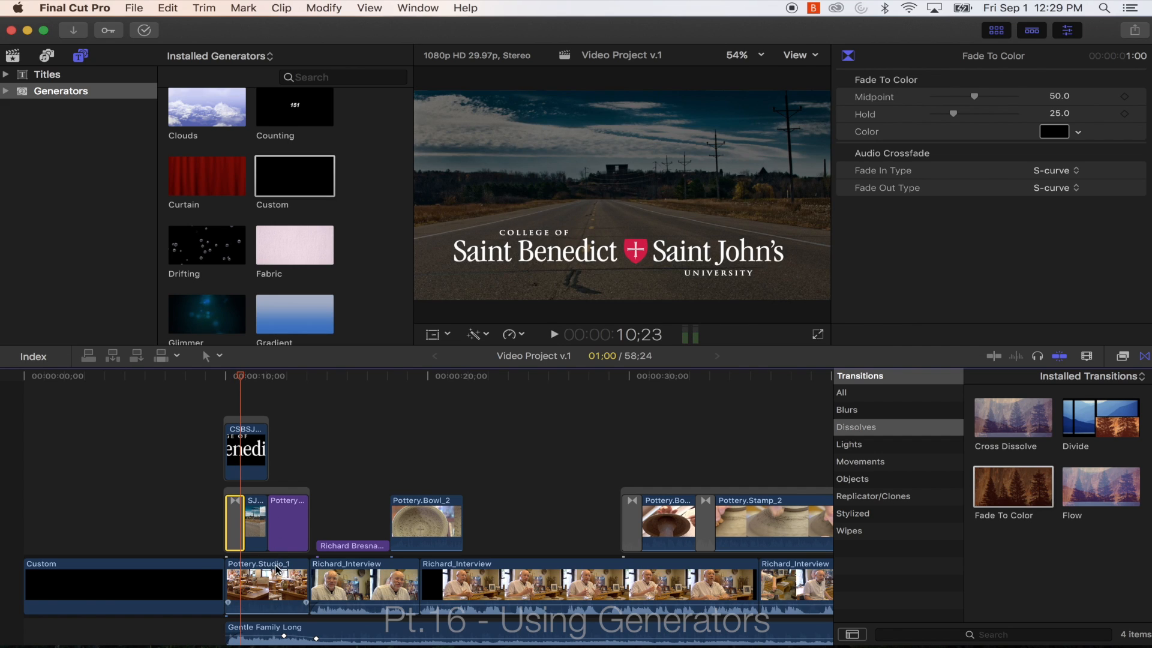
Move the Custom generator beneath the SJU_Road clip as a connected clip at the project's start and trim it to 2:04.
{"action": "left_click_drag", "start_coordinate": [185, 574], "coordinate": [131, 513]}
{"action": "left_click_drag", "start_coordinate": [220, 516], "coordinate": [62, 501]}
{"action": "scroll", "coordinate": [36, 540], "scroll_direction": "up", "scroll_amount": 3}
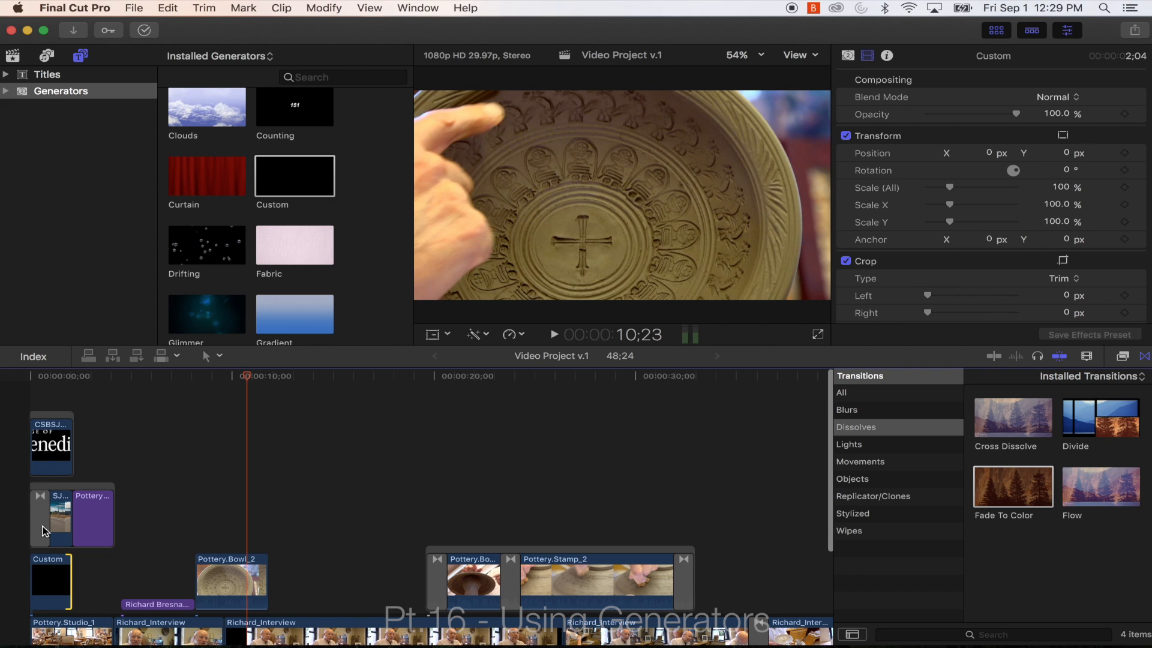
Play the opening from the start to about 3:02 to check the fade over the black generator, and browse the other generators.
{"action": "left_click_drag", "start_coordinate": [70, 378], "coordinate": [2, 375]}
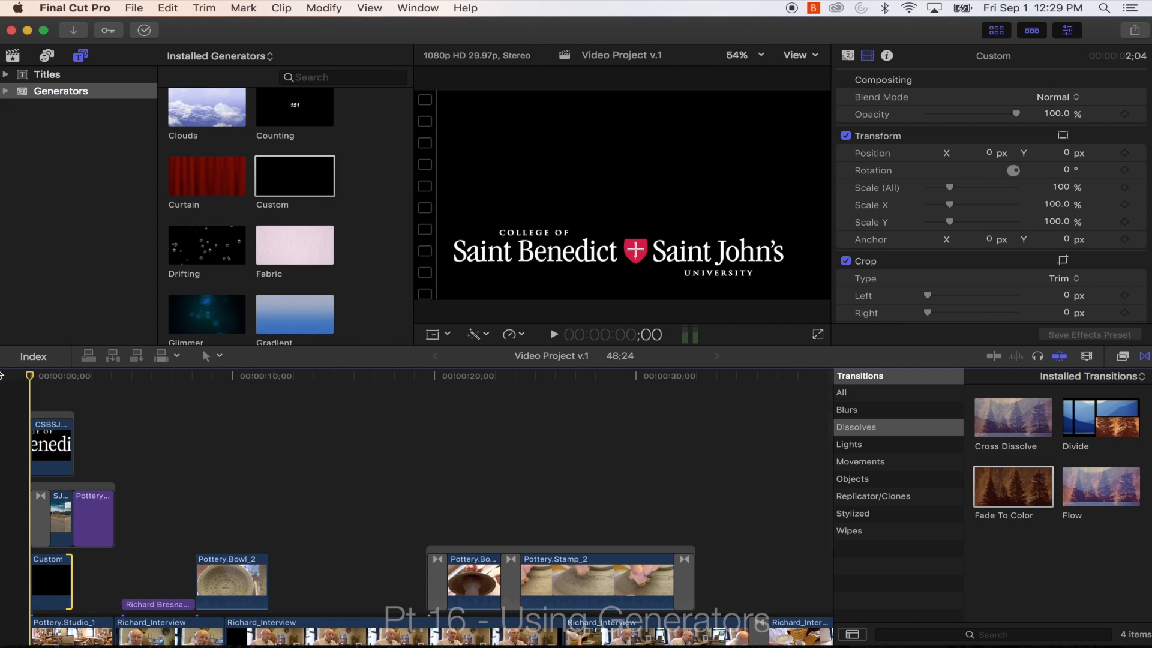
{"action": "key", "text": "space"}
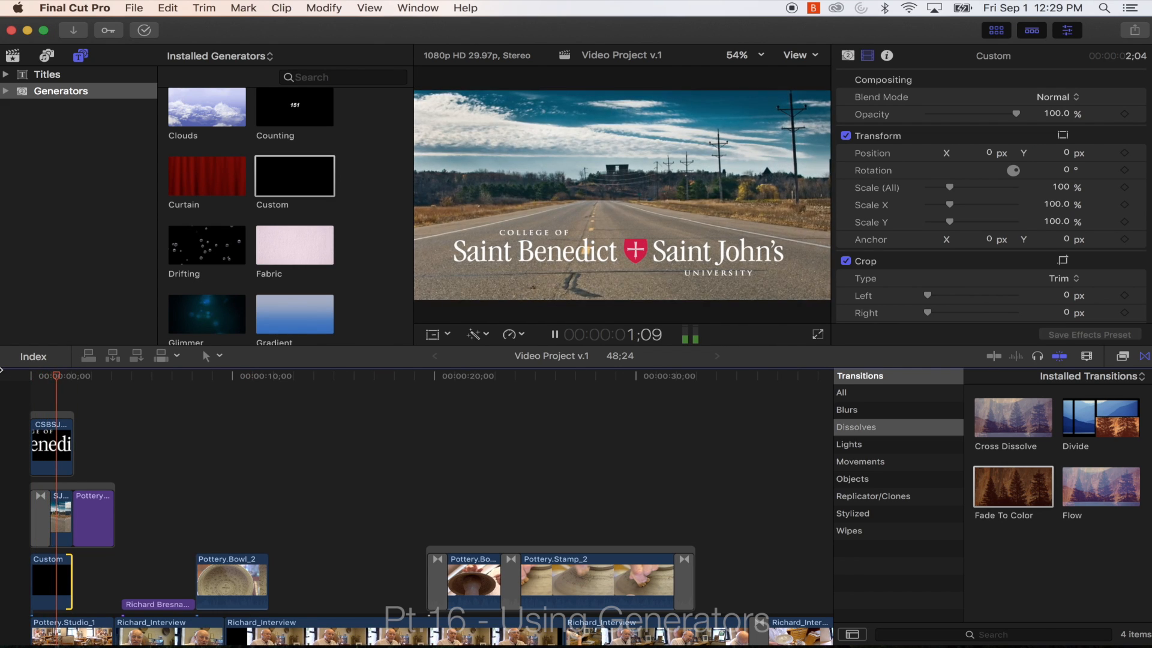
{"action": "key", "text": "space"}
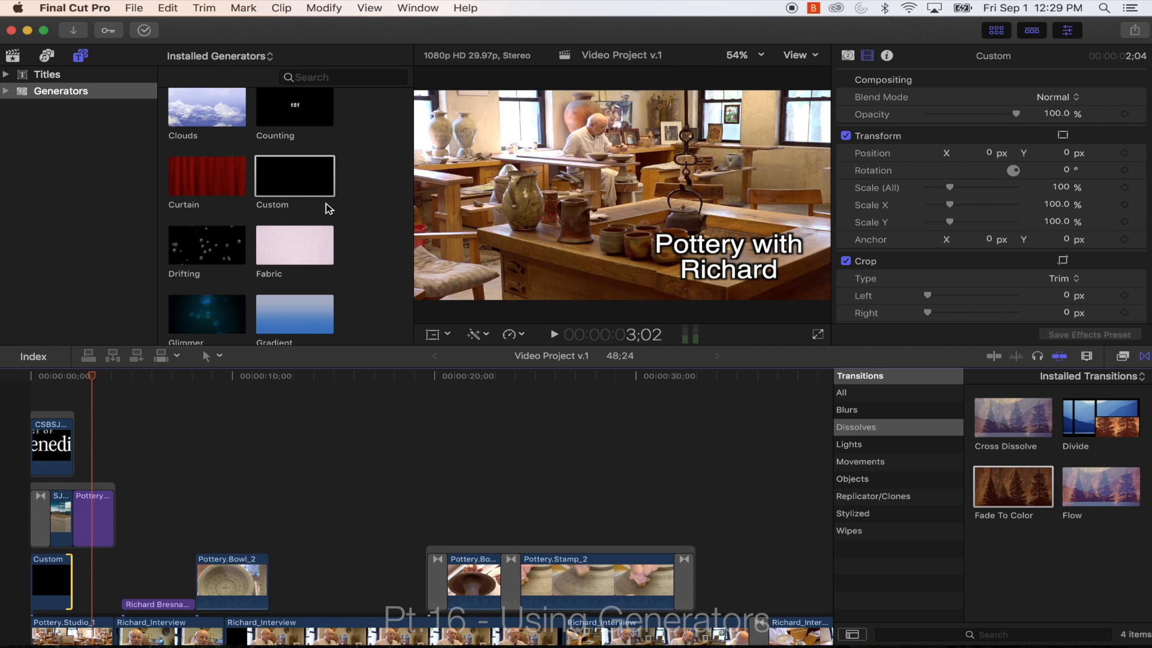
{"action": "scroll", "coordinate": [303, 219], "scroll_direction": "up", "scroll_amount": 3}
{"action": "scroll", "coordinate": [321, 234], "scroll_direction": "down", "scroll_amount": 6}
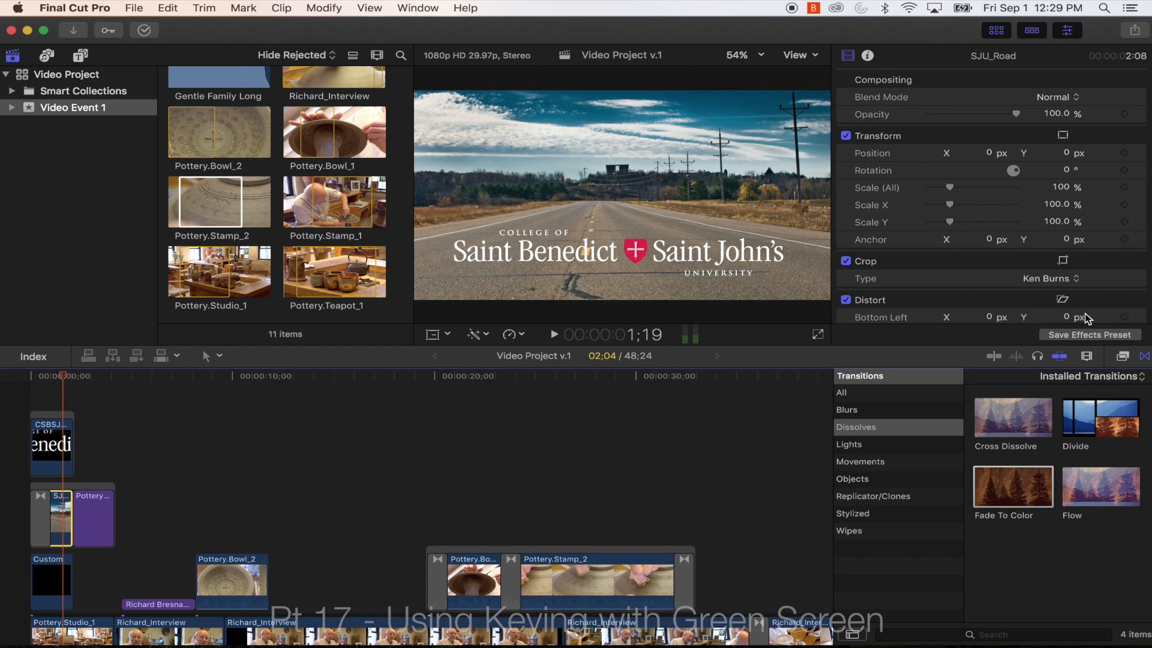
Try applying the Keyer effect from the Keying category to the SJU_Road clip.
{"action": "left_click", "coordinate": [1122, 356]}
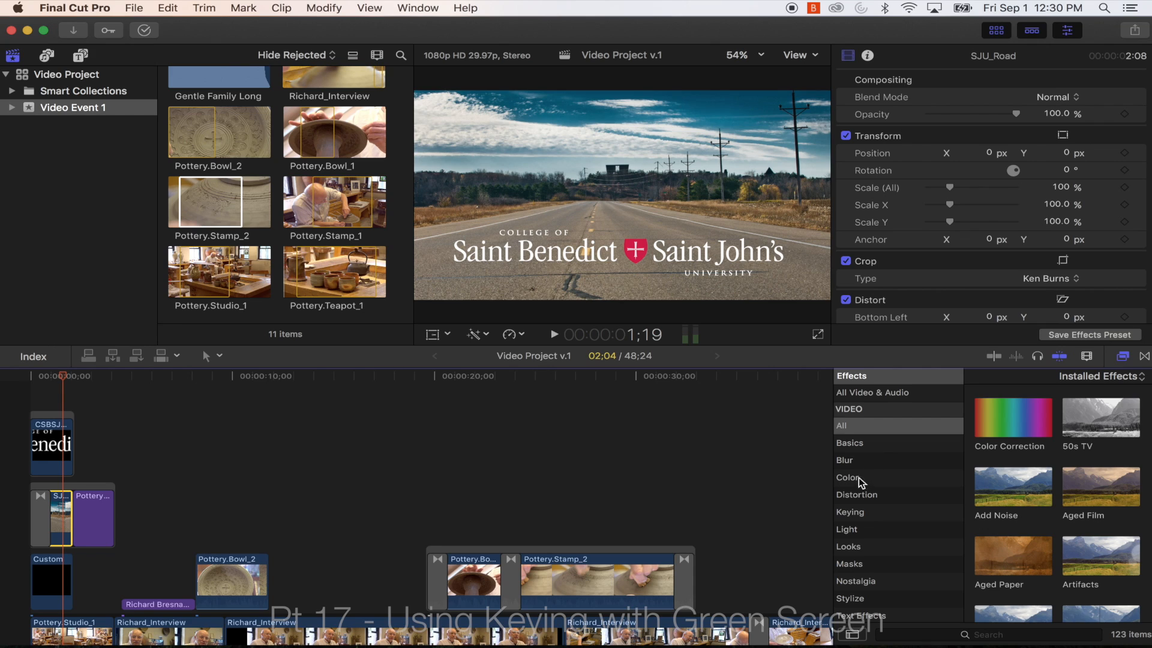
{"action": "left_click", "coordinate": [862, 517]}
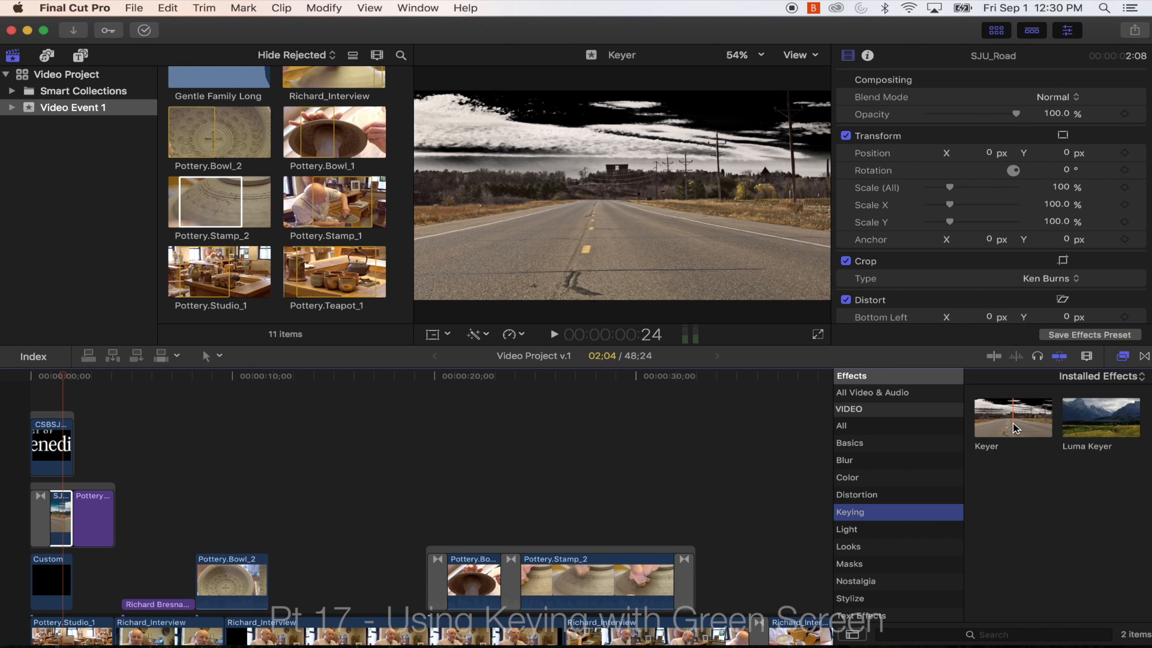
{"action": "left_click_drag", "start_coordinate": [1014, 428], "coordinate": [55, 517]}
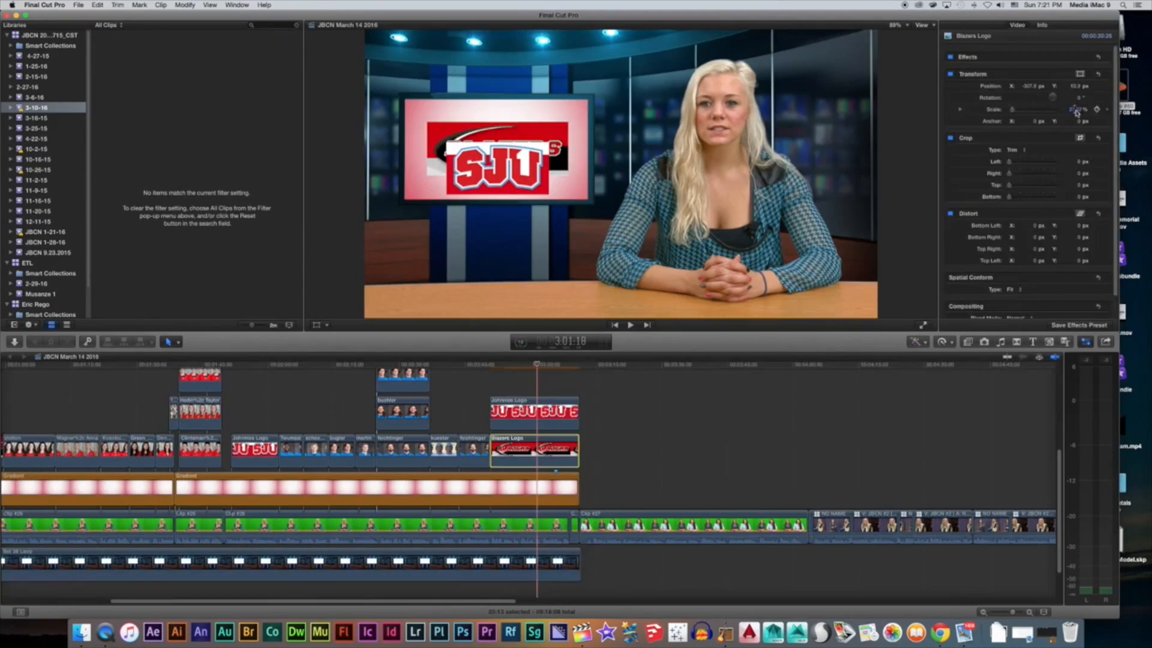
Raise the Blazers Logo in the picture so it sits above the SJU logo, and select both logo clips.
{"action": "left_click_drag", "start_coordinate": [1078, 87], "coordinate": [1081, 111]}
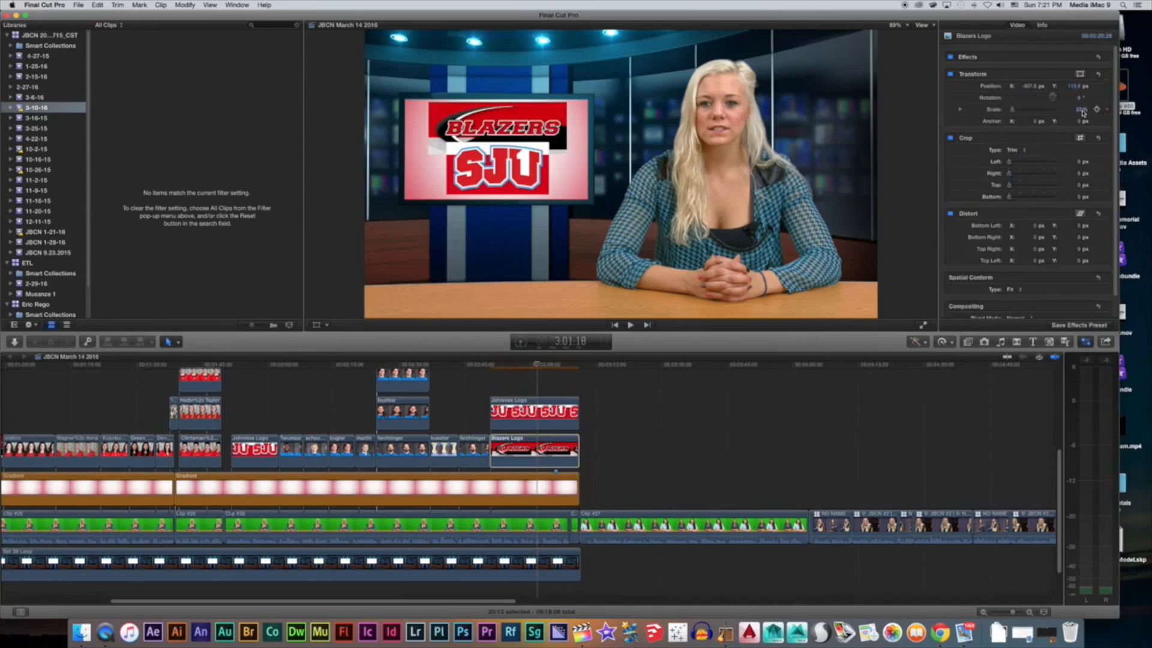
{"action": "left_click", "coordinate": [540, 421]}
{"action": "left_click", "coordinate": [540, 447], "text": "super"}
{"action": "left_click", "coordinate": [182, 174]}
{"action": "left_click", "coordinate": [37, 99]}
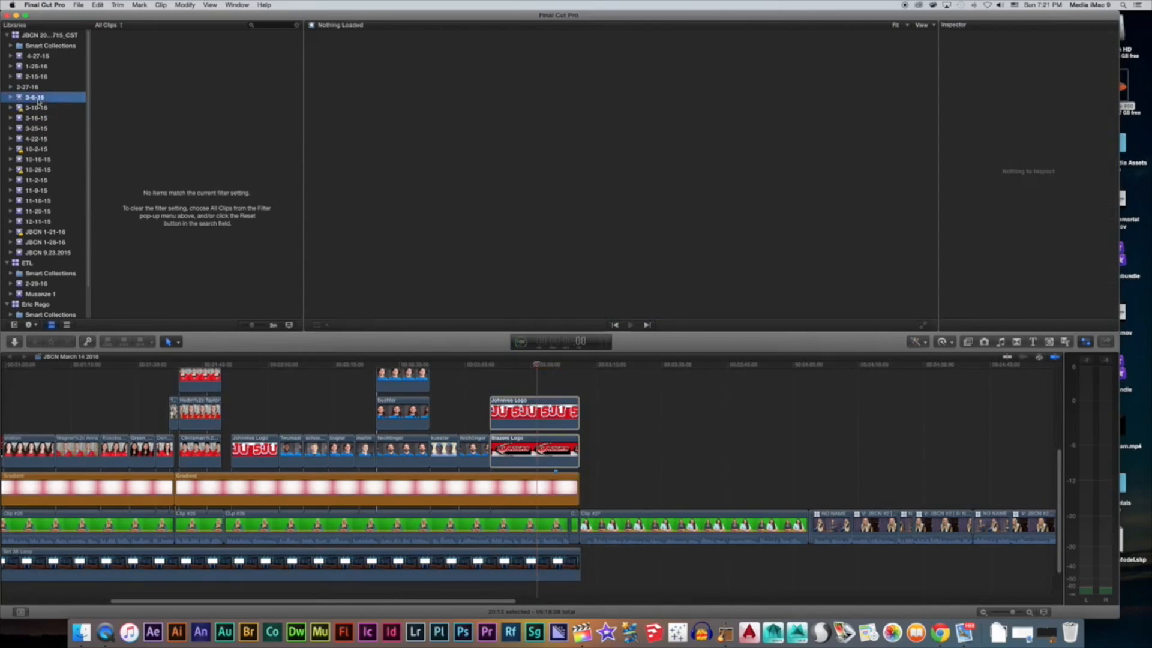
{"action": "left_click", "coordinate": [37, 108]}
{"action": "left_click", "coordinate": [663, 424]}
{"action": "left_click", "coordinate": [621, 424]}
Speed up the Pottery.Stamp_2 clip to 2x using the Fast retiming option.
{"action": "scroll", "coordinate": [15, 138], "scroll_direction": "up", "scroll_amount": 1}
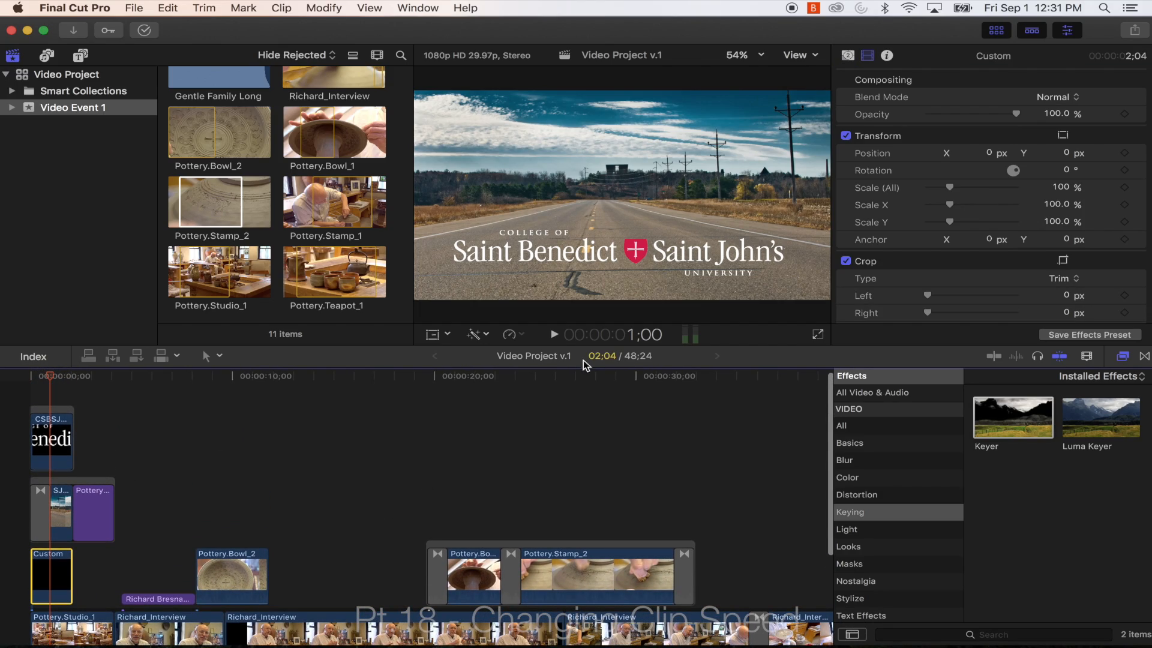
{"action": "left_click_drag", "start_coordinate": [534, 375], "coordinate": [625, 407]}
{"action": "scroll", "coordinate": [528, 480], "scroll_direction": "right", "scroll_amount": 5}
{"action": "left_click", "coordinate": [432, 564]}
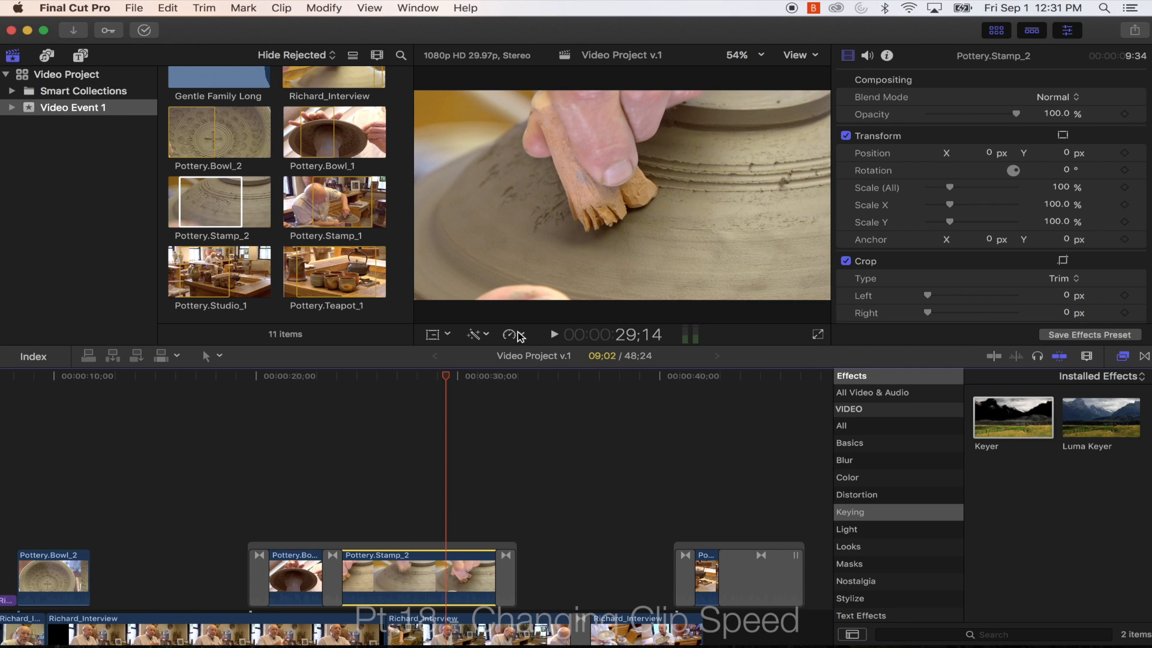
{"action": "left_click", "coordinate": [519, 337]}
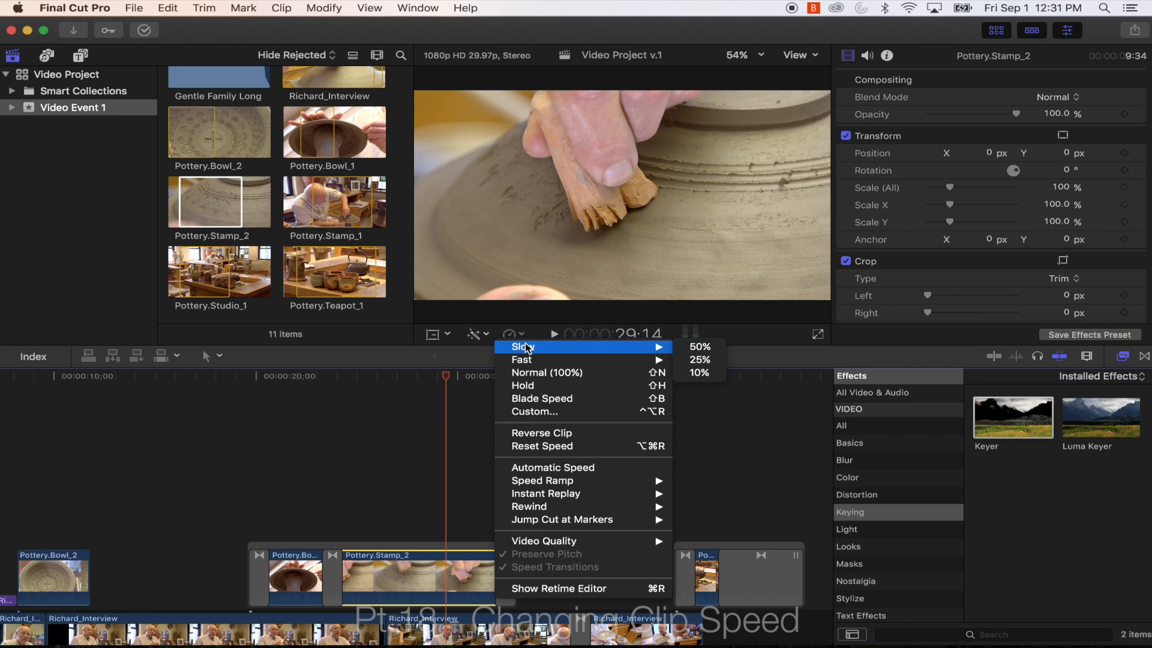
{"action": "mouse_move", "coordinate": [527, 360]}
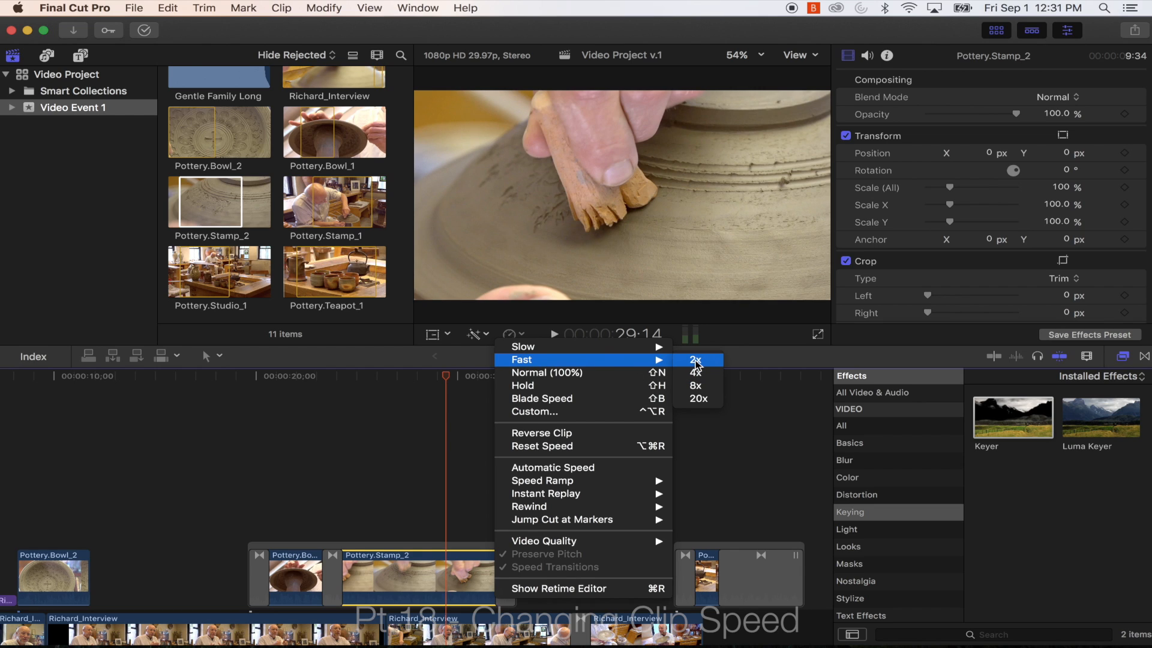
{"action": "left_click", "coordinate": [696, 361]}
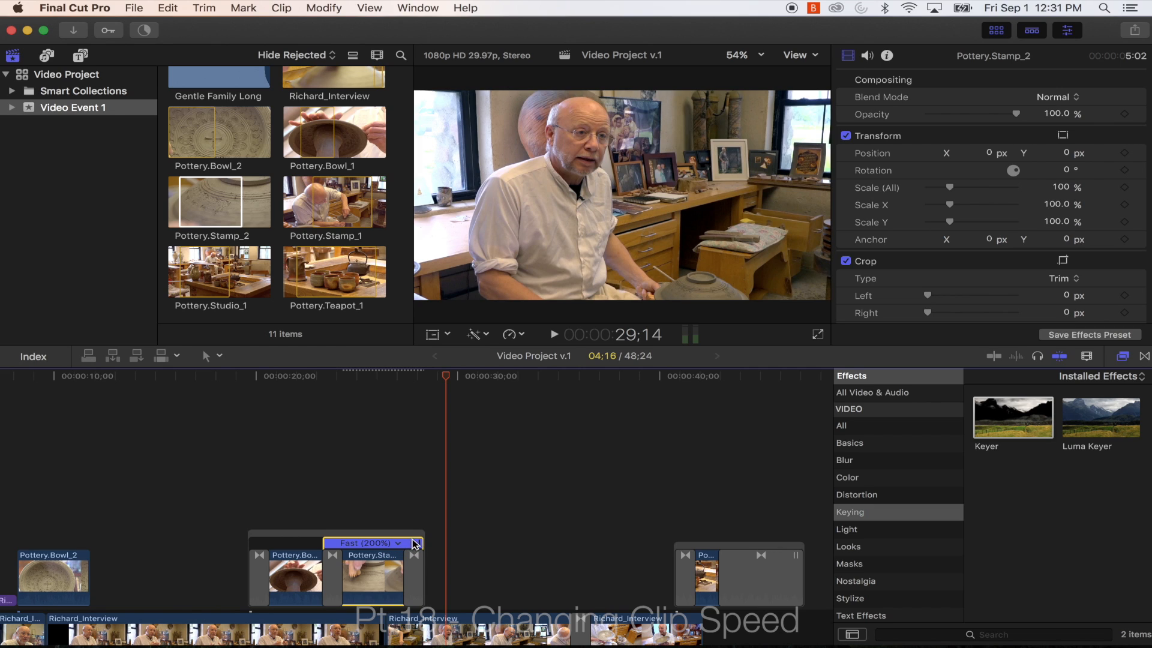
{"action": "mouse_move", "coordinate": [418, 546]}
{"action": "left_mouse_down"}
{"action": "mouse_move", "coordinate": [383, 550]}
{"action": "mouse_move", "coordinate": [503, 539]}
{"action": "mouse_move", "coordinate": [419, 542]}
{"action": "left_mouse_up"}
Play from about 21:21 in the Pottery.Bowl_1 clip through the sped-up stamp clip to review its new speed.
{"action": "left_click", "coordinate": [290, 508]}
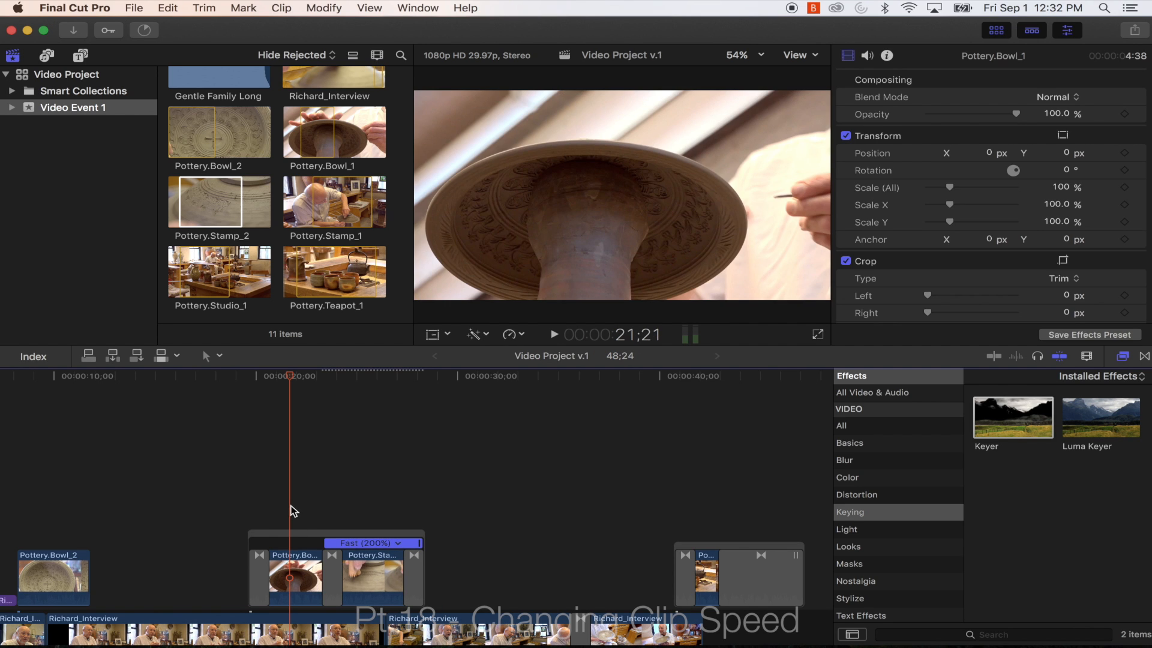
{"action": "key", "text": "space"}
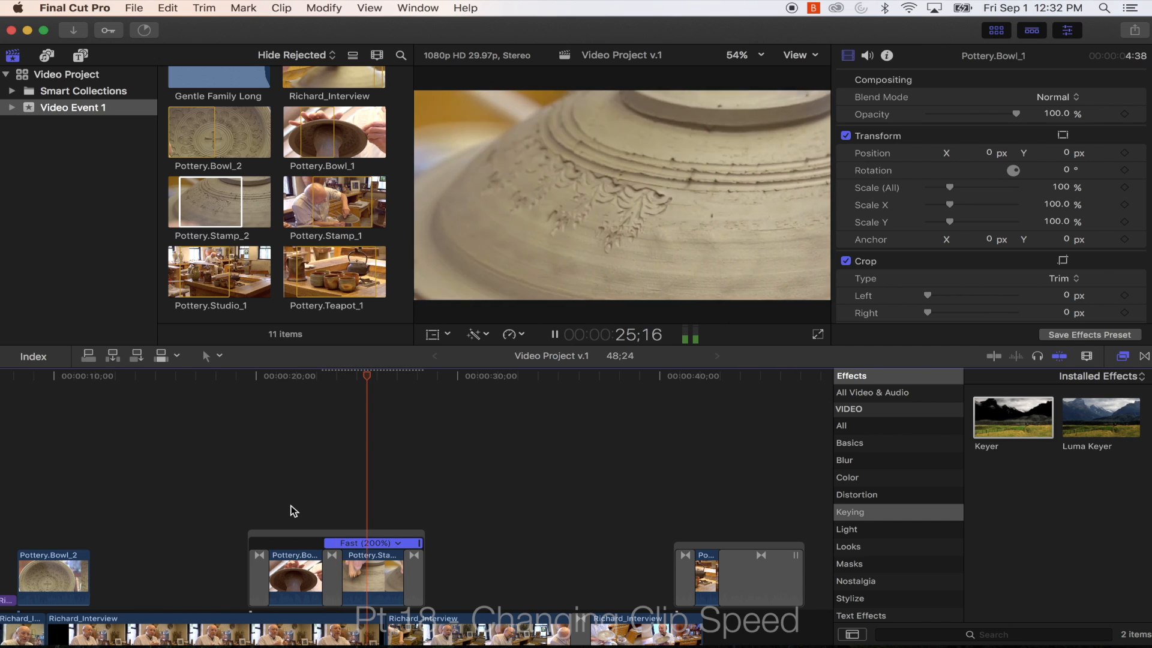
{"action": "key", "text": "Down"}
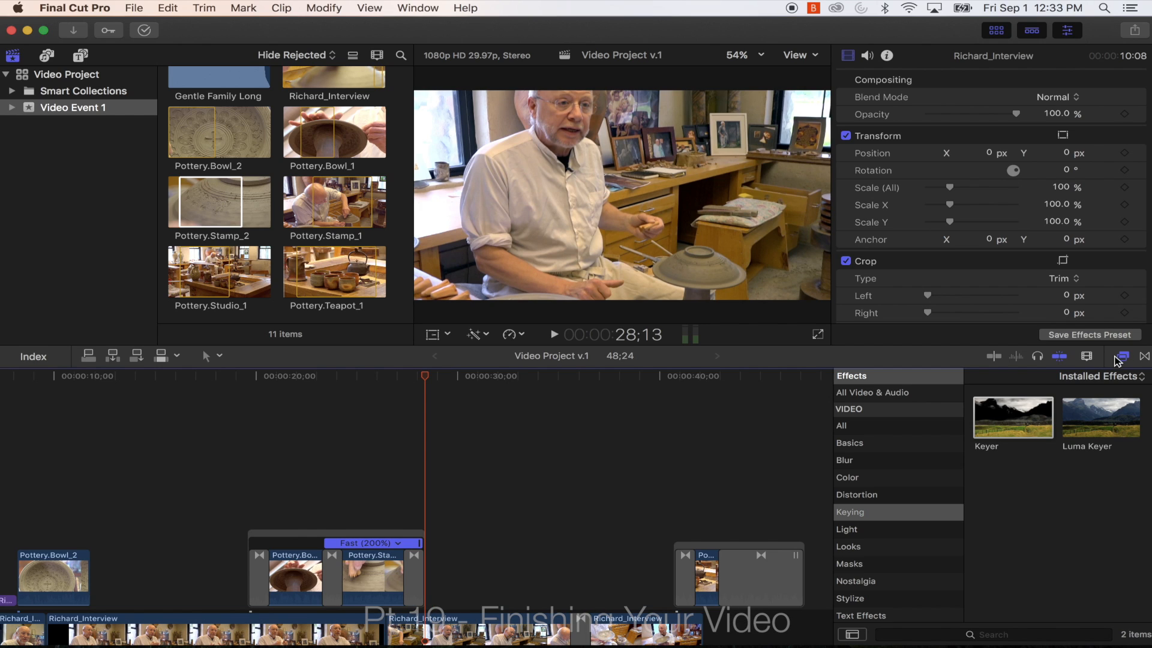
Hide the effects browser and return the playhead to the start of the project.
{"action": "left_click", "coordinate": [1122, 357]}
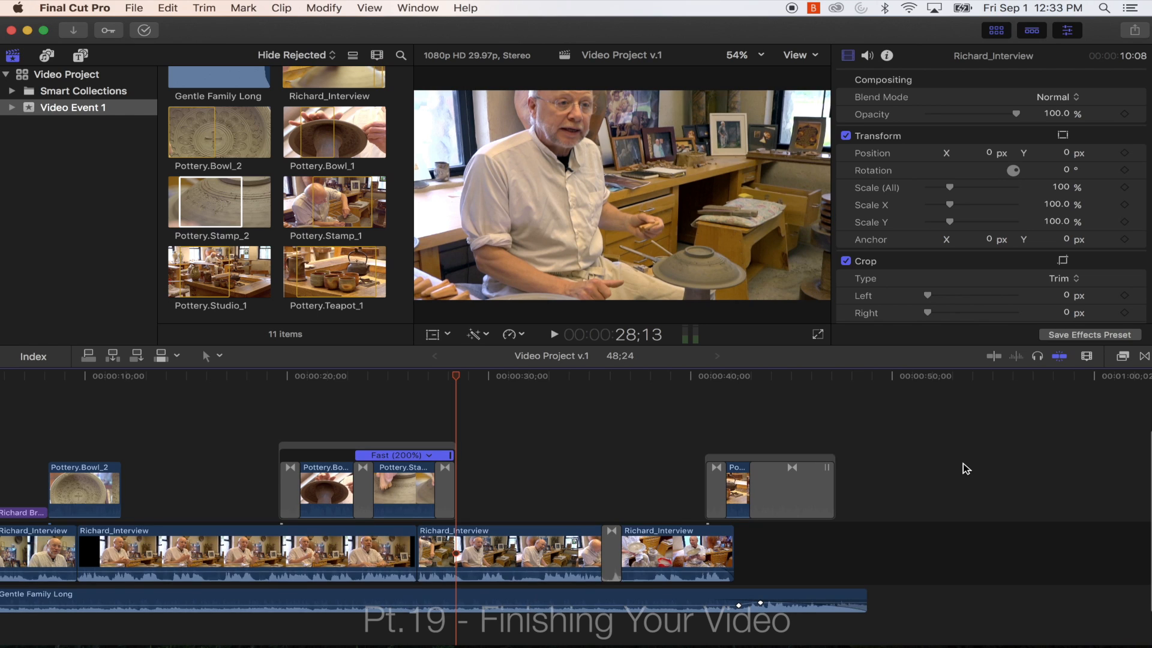
{"action": "scroll", "coordinate": [967, 467], "scroll_direction": "left", "scroll_amount": 5}
{"action": "scroll", "coordinate": [968, 467], "scroll_direction": "down", "scroll_amount": 1}
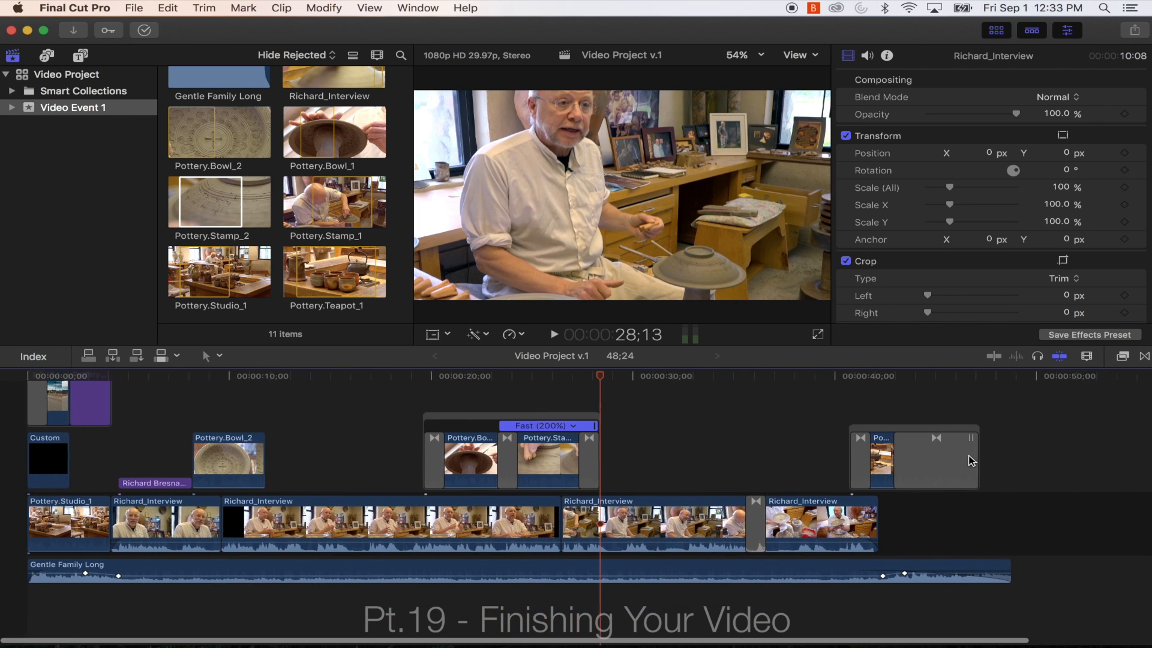
{"action": "scroll", "coordinate": [972, 461], "scroll_direction": "up", "scroll_amount": 1}
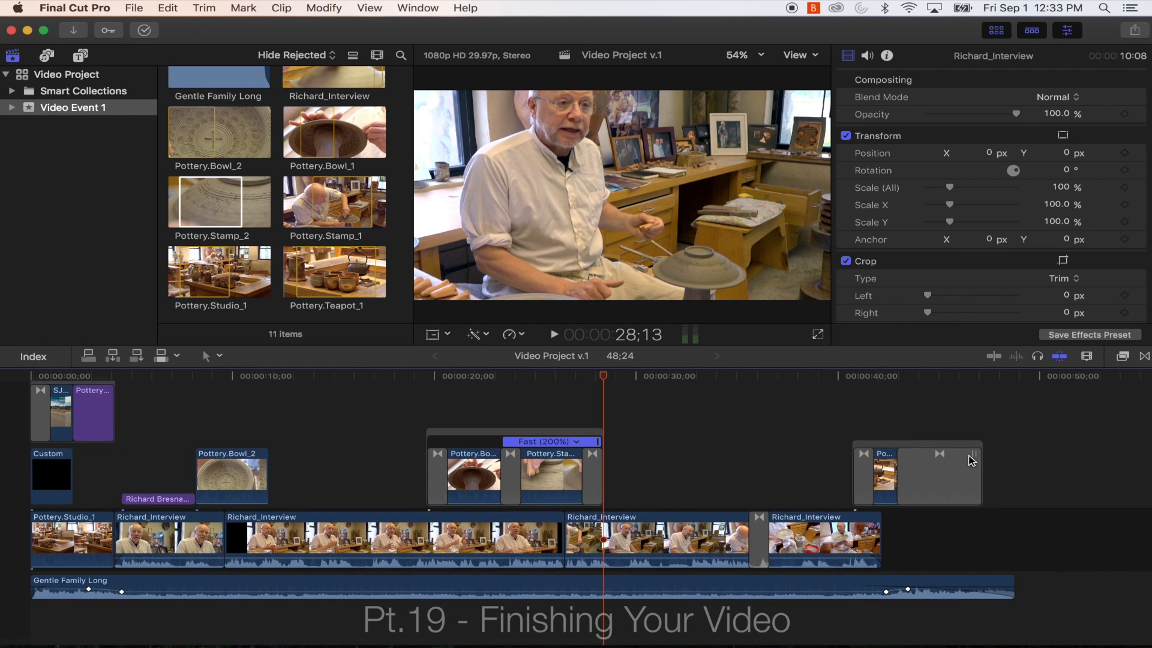
{"action": "left_click_drag", "start_coordinate": [397, 377], "coordinate": [2, 375]}
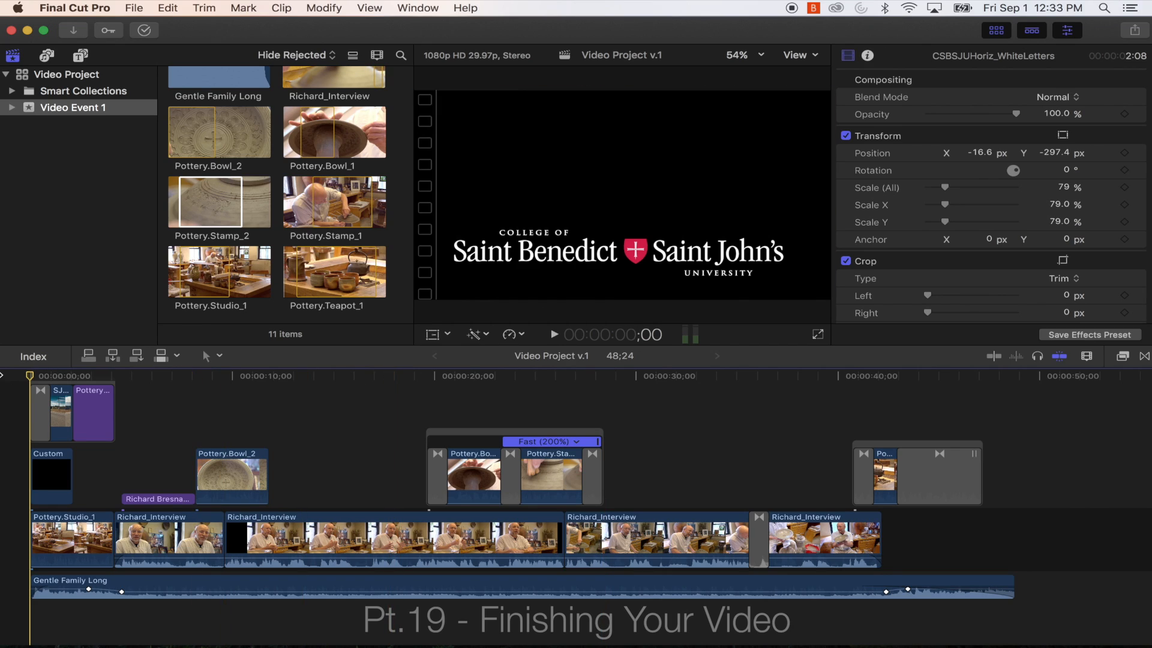
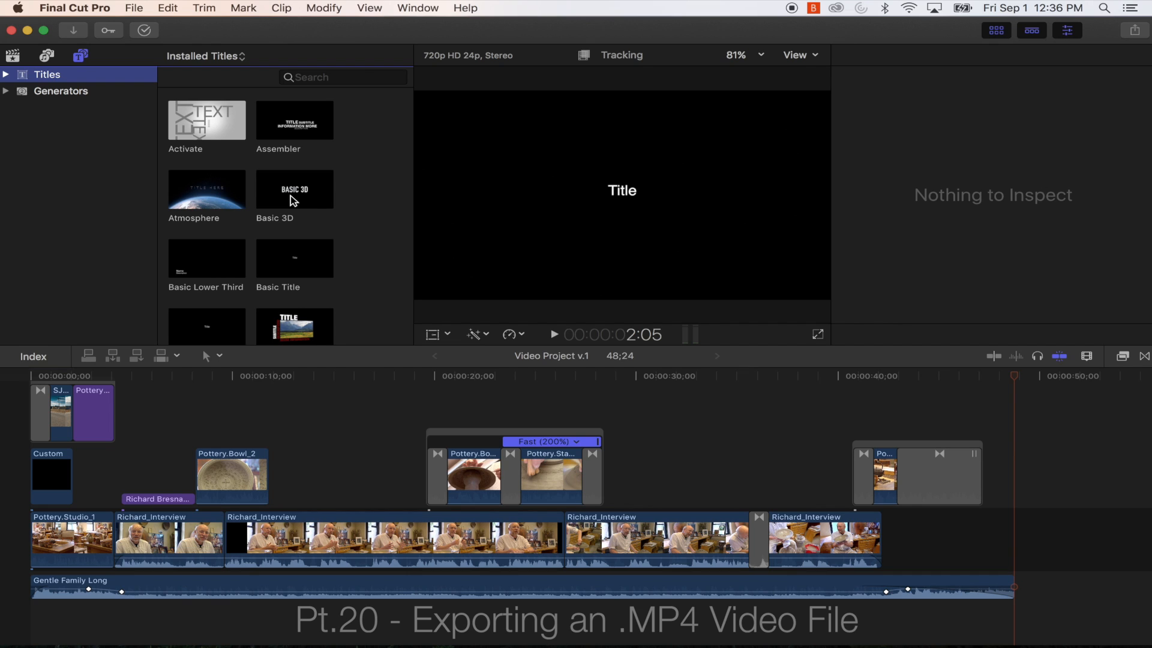
Place the playhead at about 6:24 and start sharing the project as a Master File.
{"action": "left_click", "coordinate": [169, 413]}
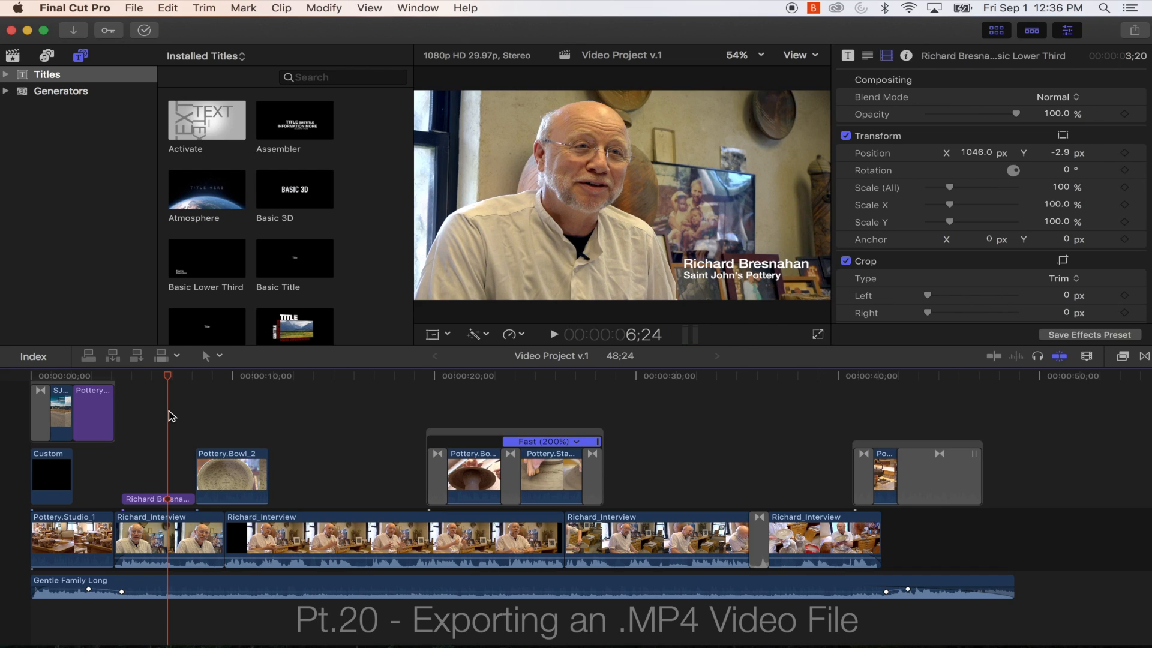
{"action": "left_click", "coordinate": [131, 5]}
{"action": "mouse_move", "coordinate": [166, 151]}
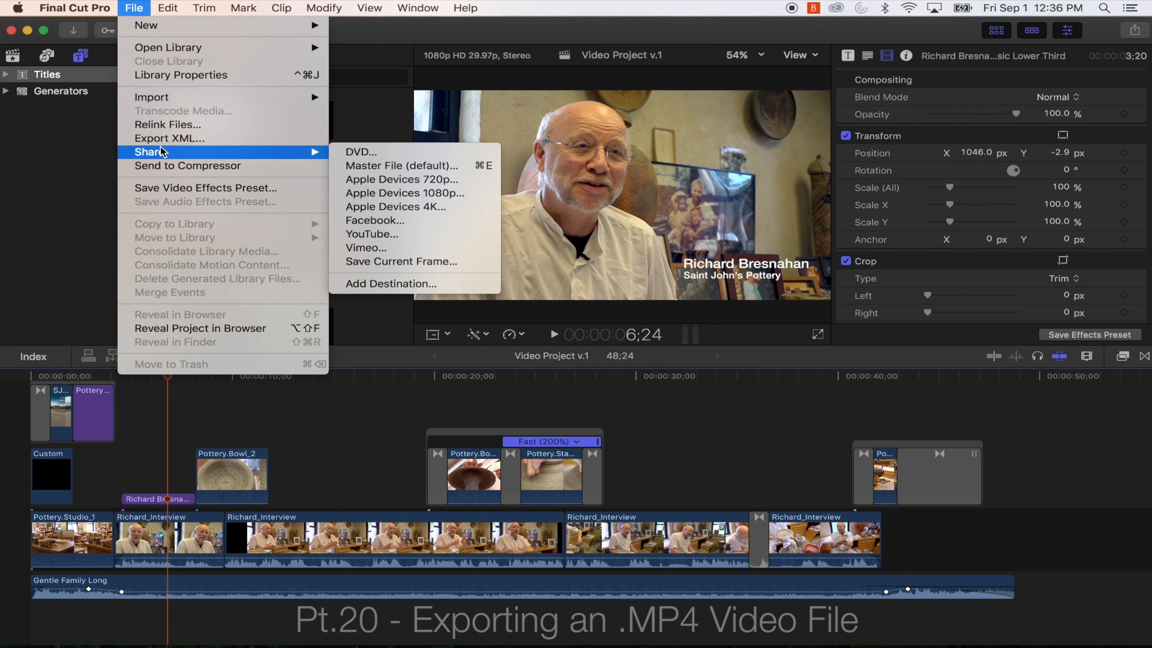
{"action": "left_click", "coordinate": [379, 166]}
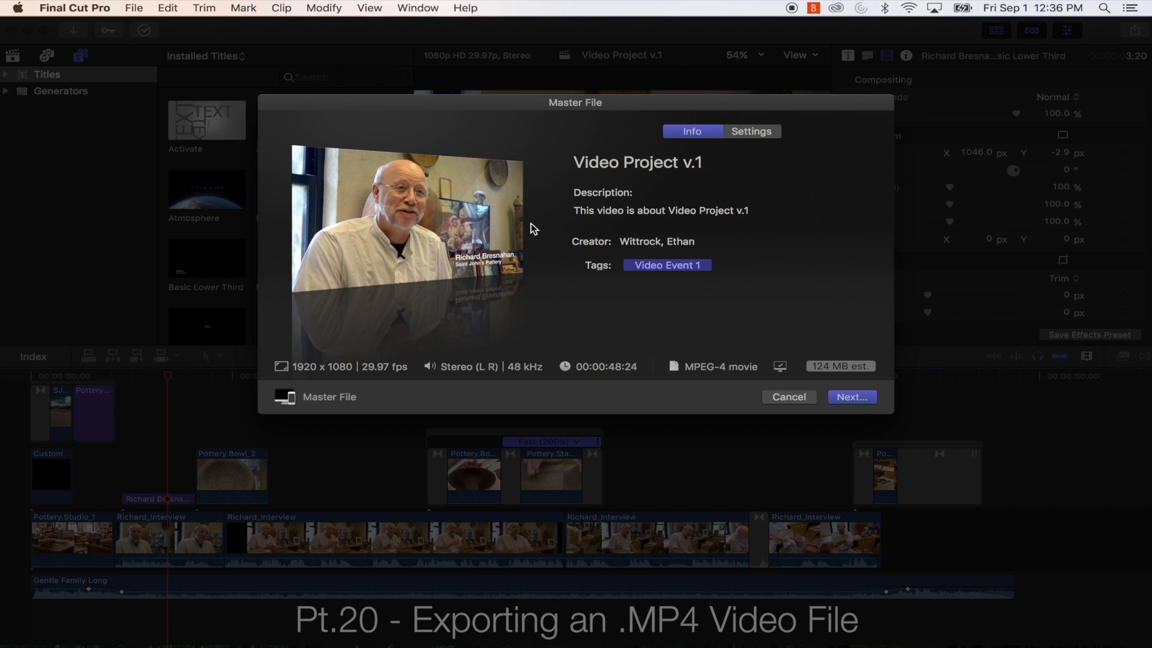
Retitle the master file "Pottery with" followed by the potter's first name, "v.9.1.2017" and the editor's first name.
{"action": "left_click", "coordinate": [587, 163]}
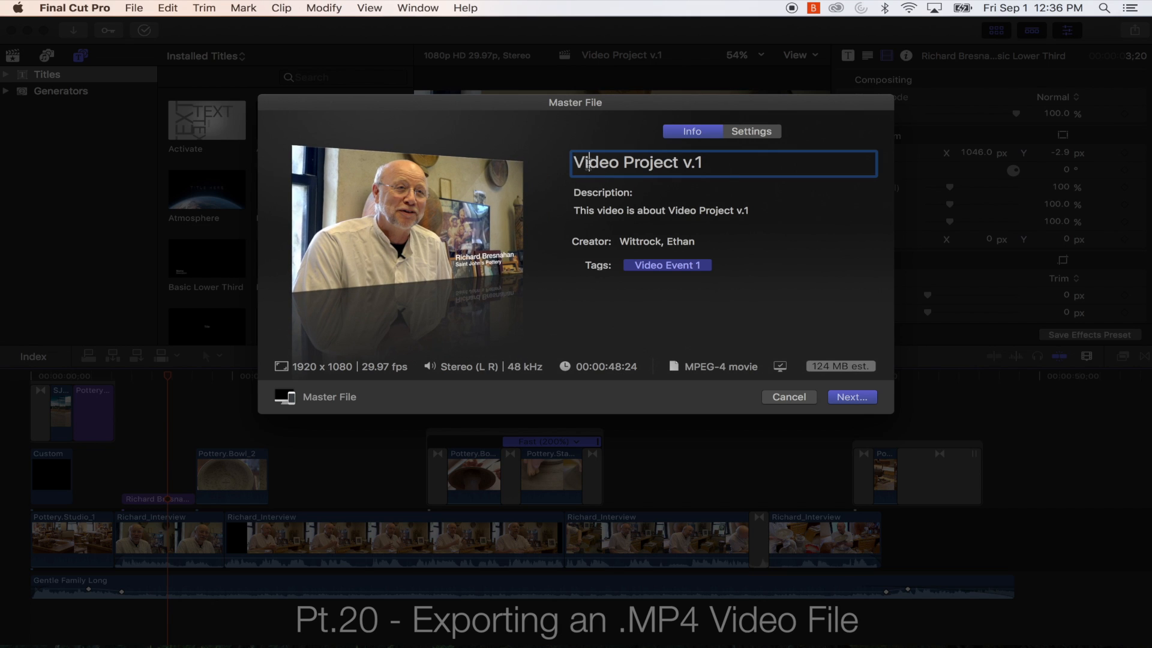
{"action": "left_click_drag", "start_coordinate": [735, 161], "coordinate": [543, 160]}
{"action": "type", "text": "Pott"}
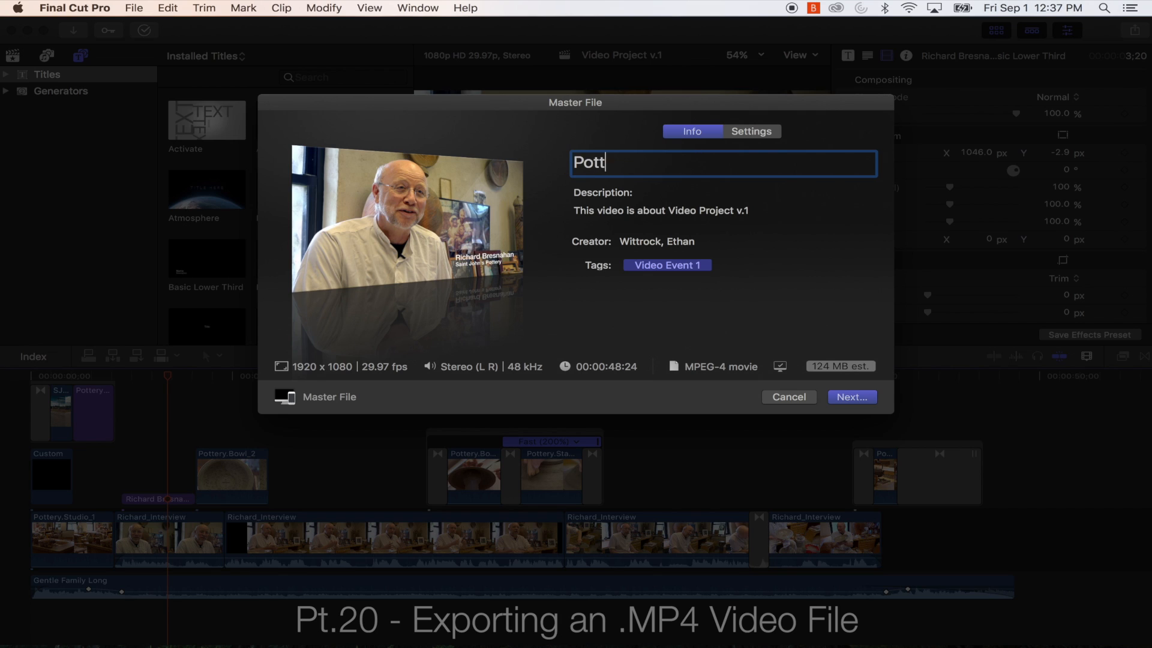
{"action": "type", "text": "ery with Richard "}
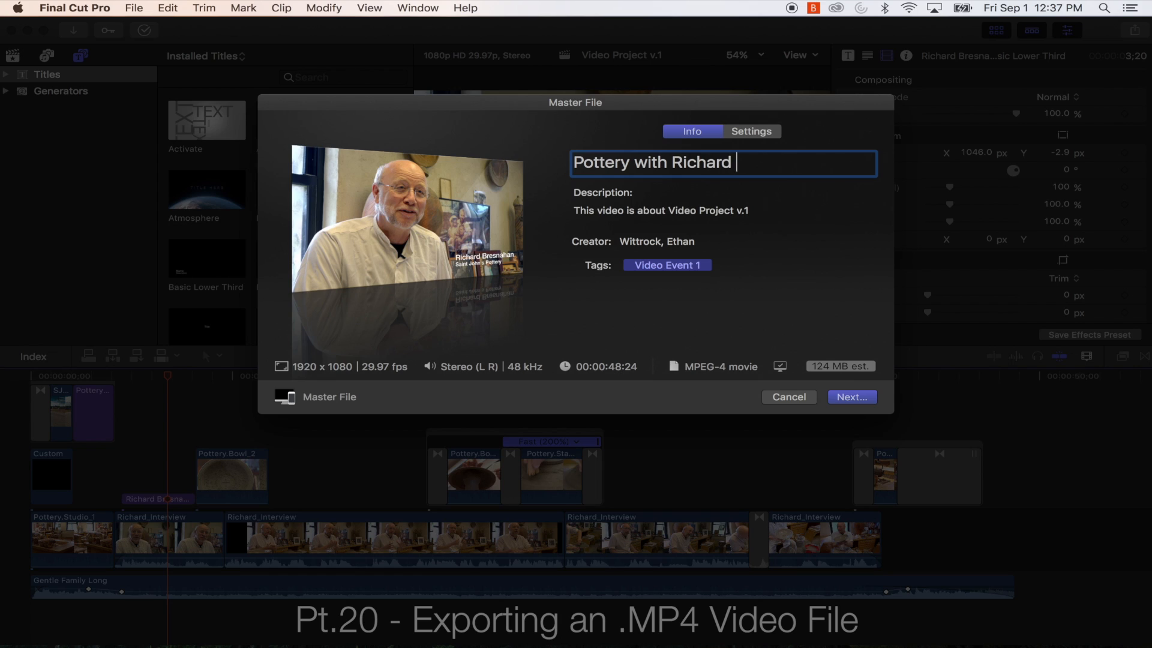
{"action": "type", "text": "-"}
{"action": "key", "text": "BackSpace"}
{"action": "key", "text": "BackSpace"}
{"action": "type", "text": "v.9.1.2017"}
{"action": "type", "text": "Ethan"}
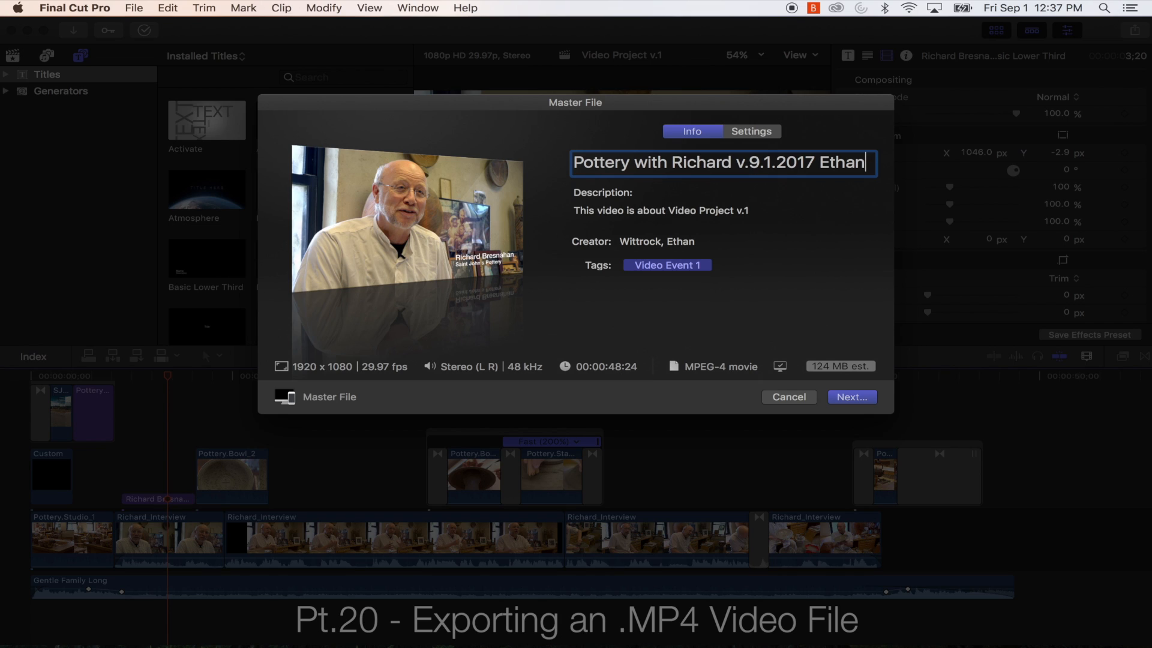
Set the master file's export format to Computer after trying the Video and Audio format.
{"action": "left_click", "coordinate": [748, 132]}
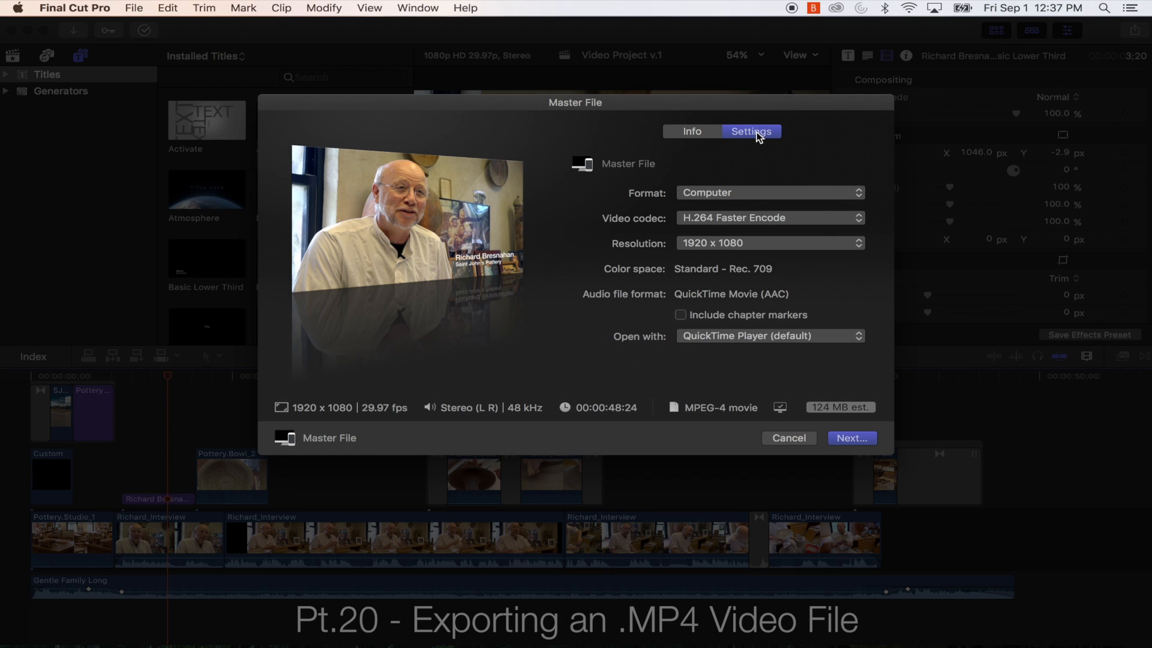
{"action": "left_click", "coordinate": [860, 193]}
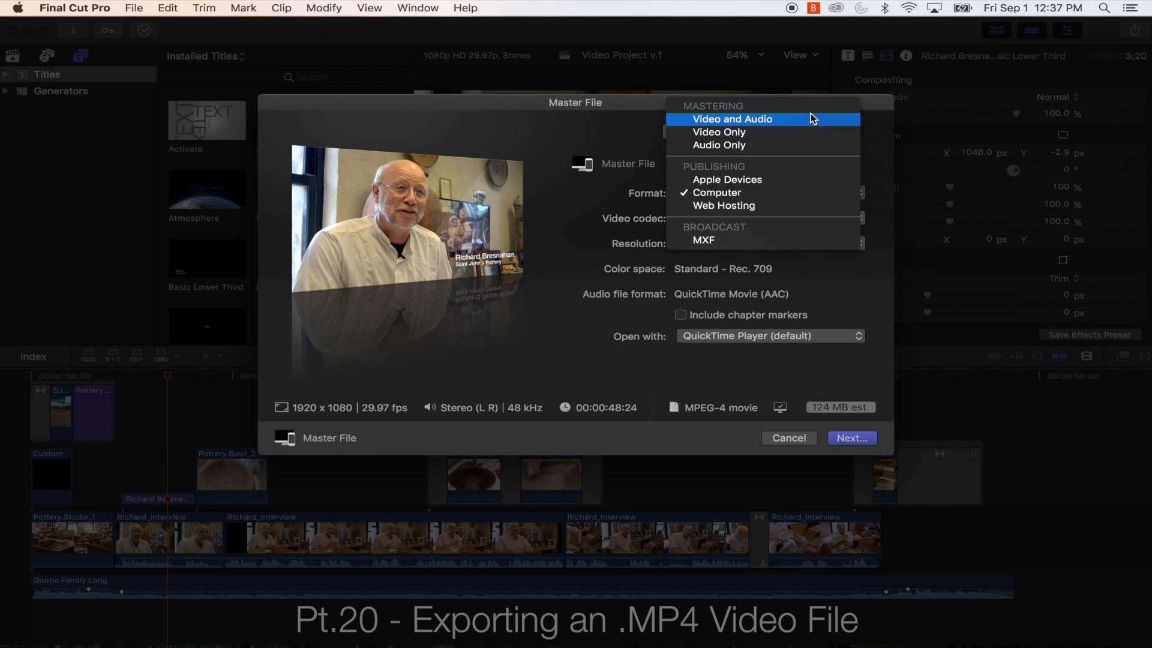
{"action": "left_click", "coordinate": [813, 121]}
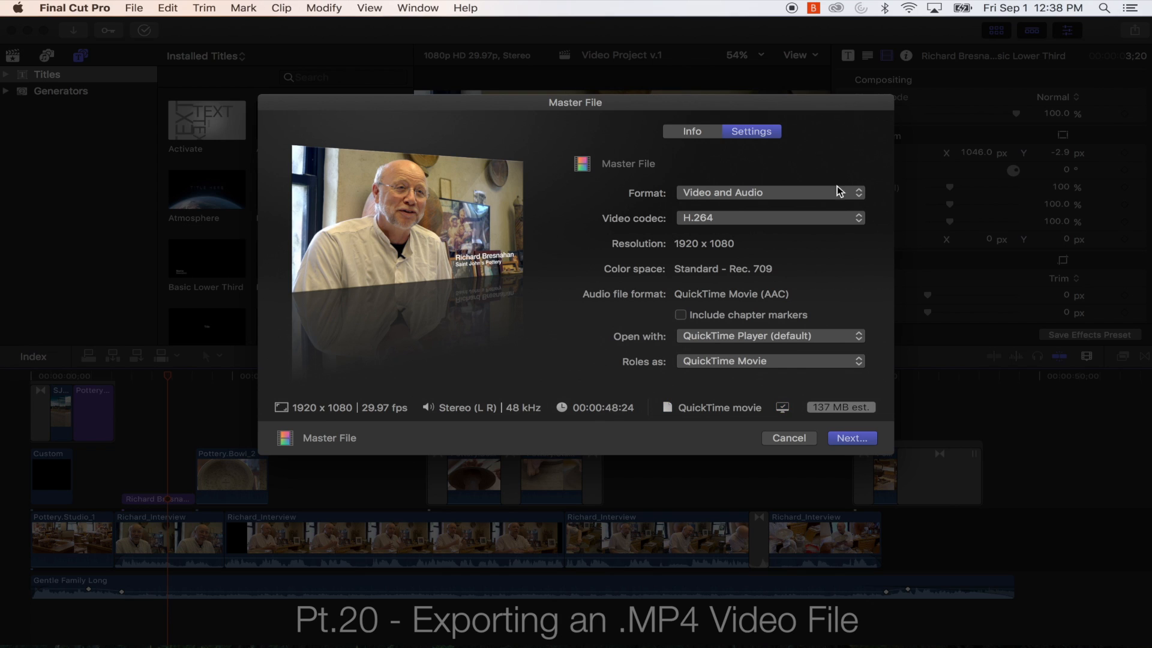
{"action": "left_click", "coordinate": [860, 194]}
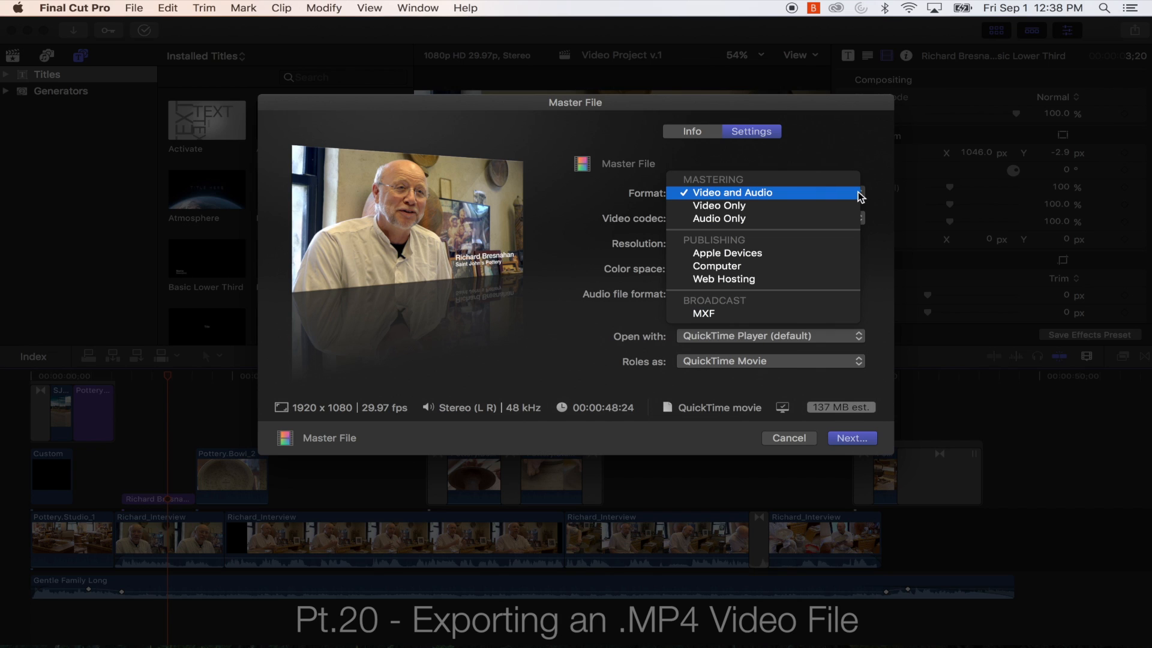
{"action": "left_click", "coordinate": [792, 265]}
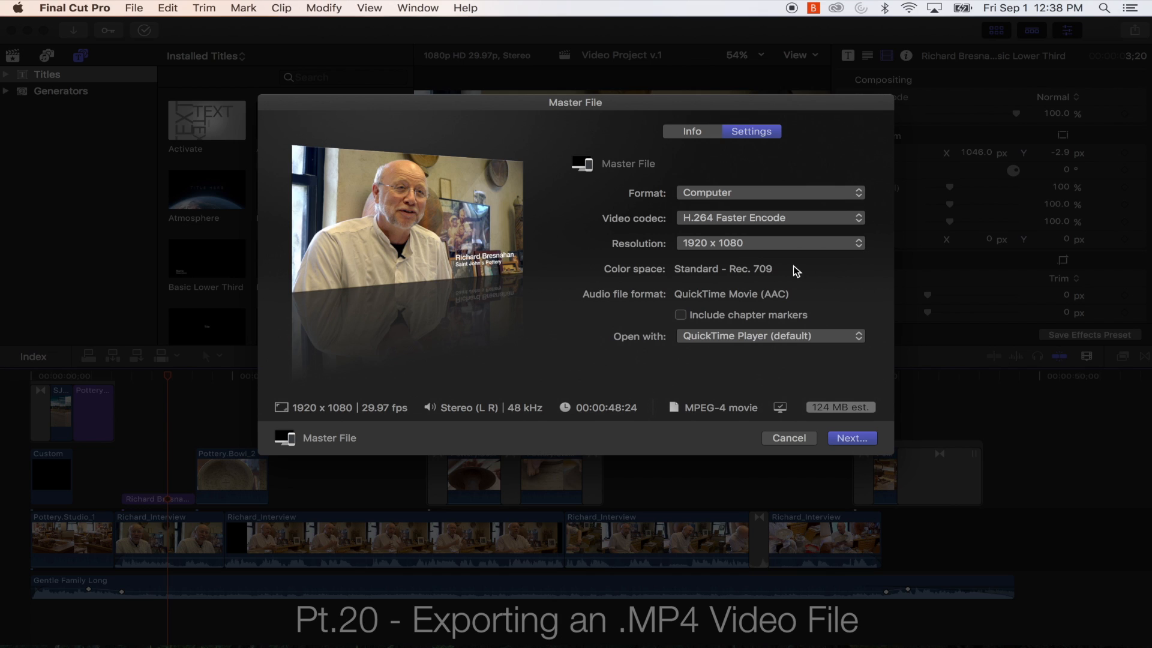
{"action": "left_click", "coordinate": [820, 197]}
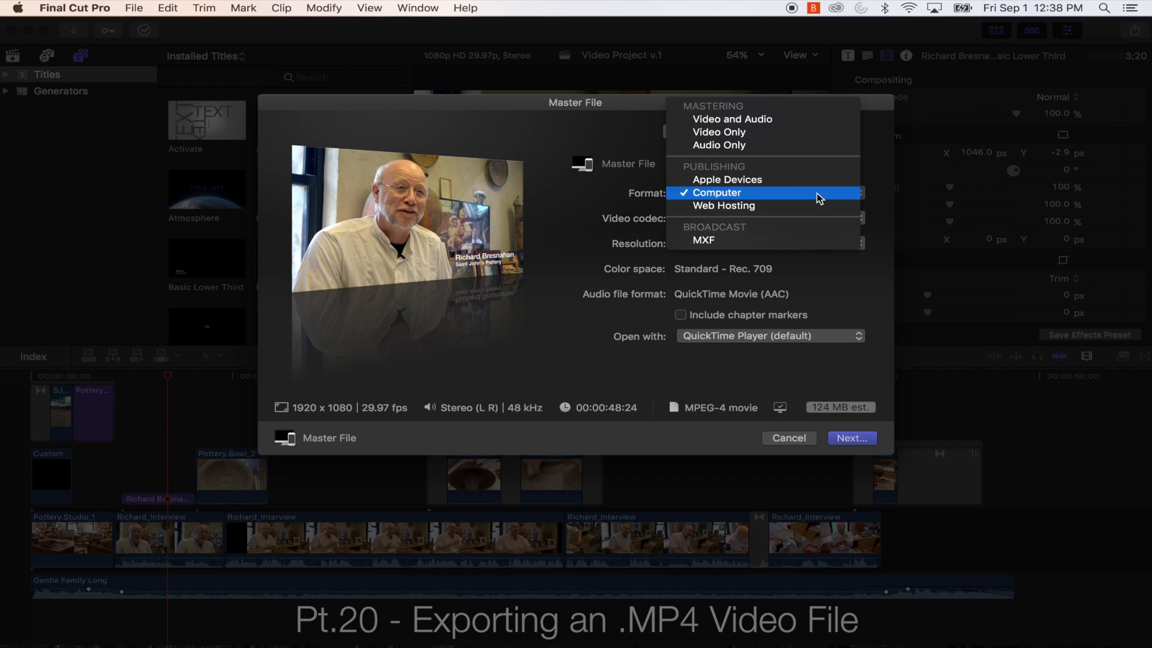
{"action": "left_click", "coordinate": [820, 193]}
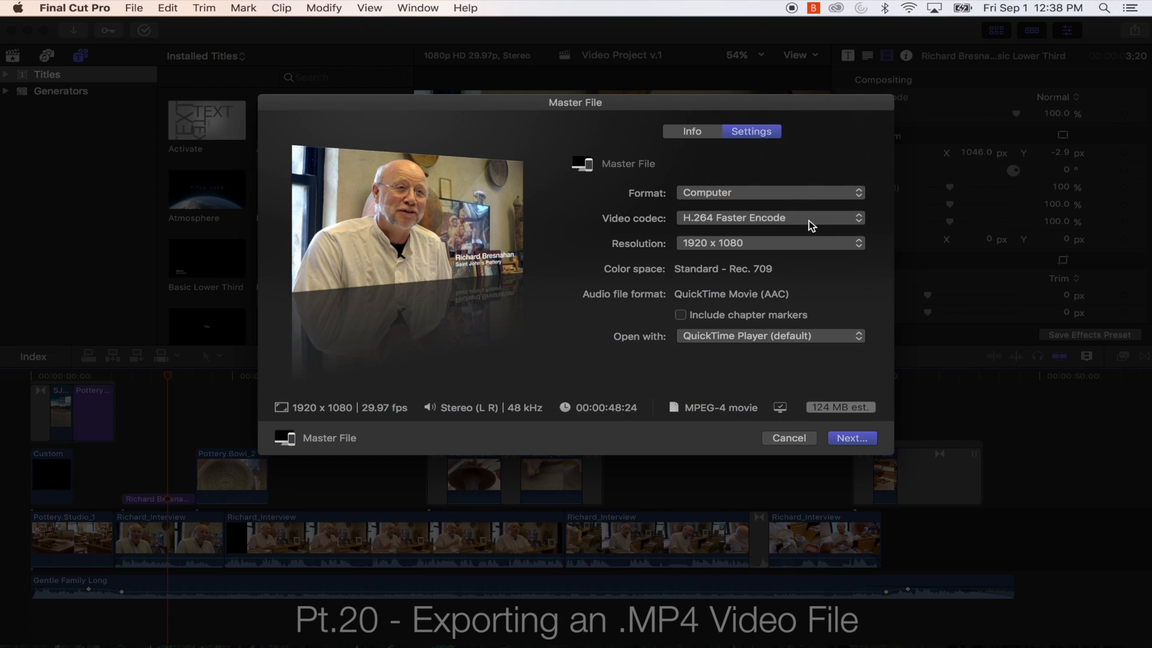
Set the video codec to H.264 Better Quality and keep the resolution at 1920 x 1080.
{"action": "left_click", "coordinate": [812, 222]}
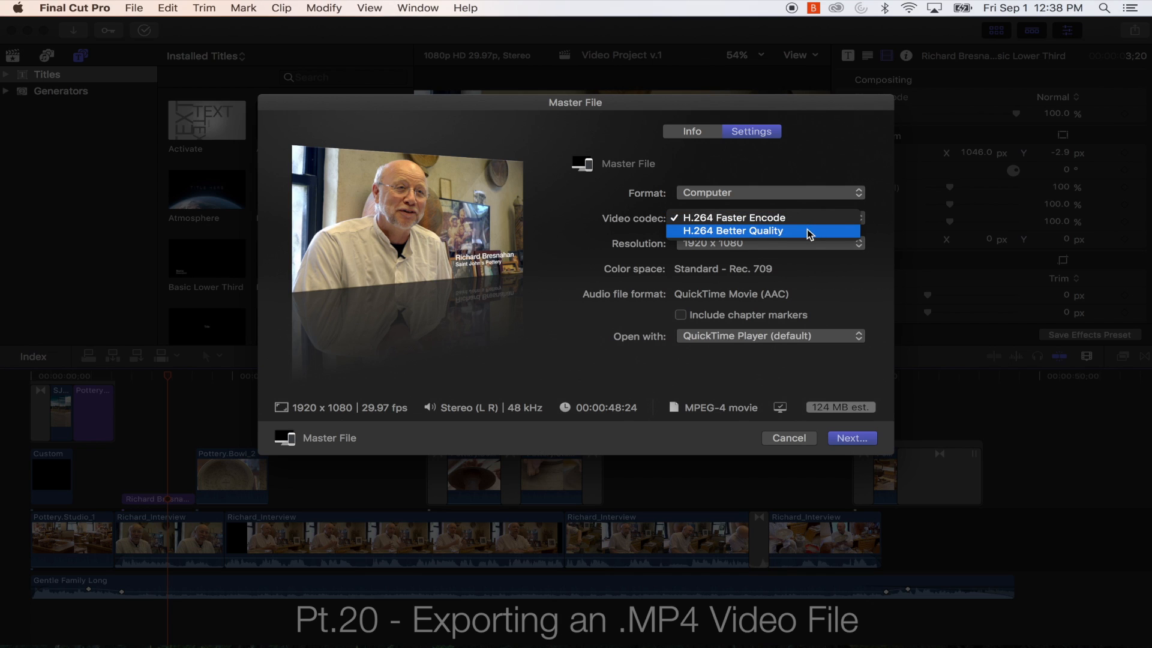
{"action": "left_click", "coordinate": [808, 232]}
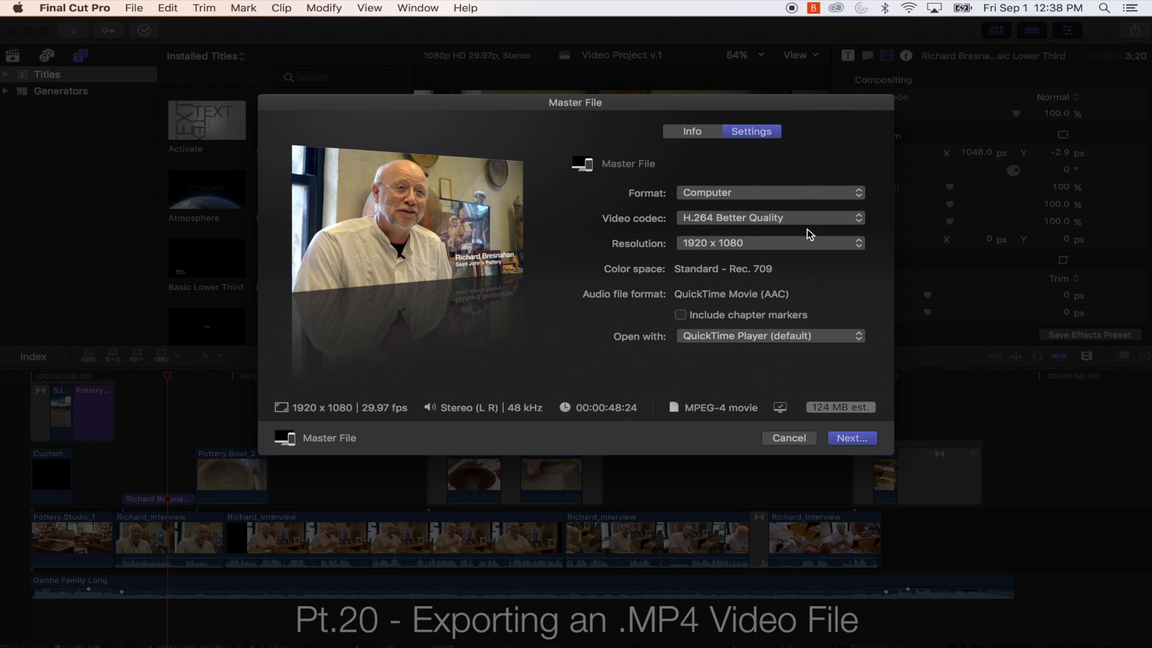
{"action": "left_click", "coordinate": [791, 245]}
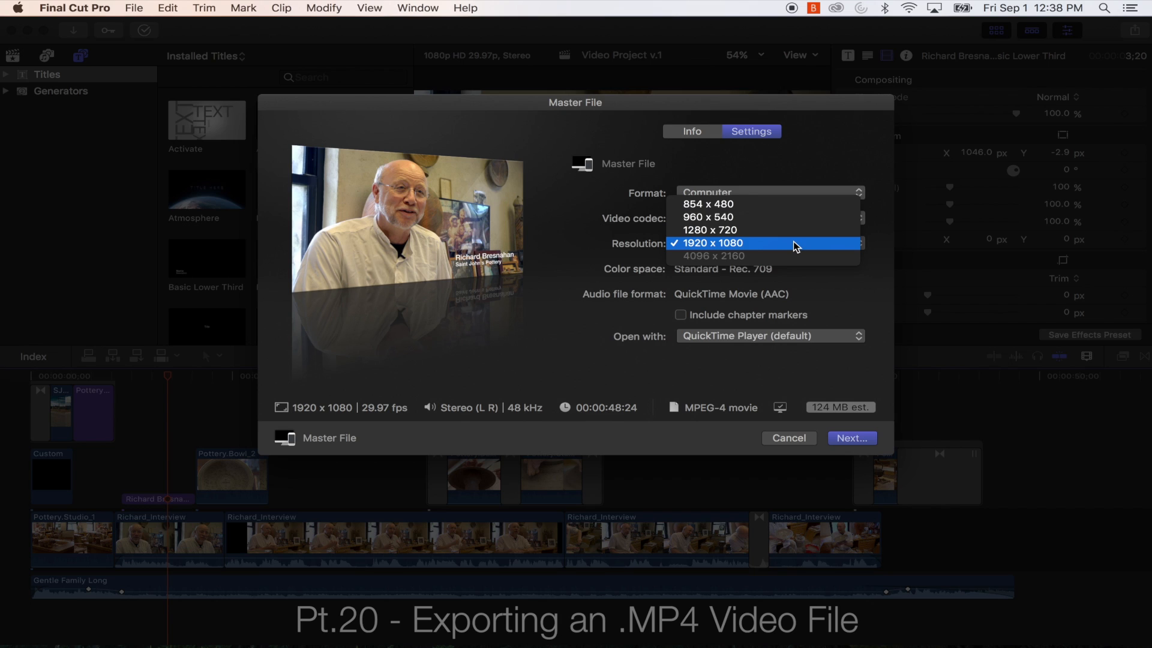
{"action": "left_click", "coordinate": [796, 245]}
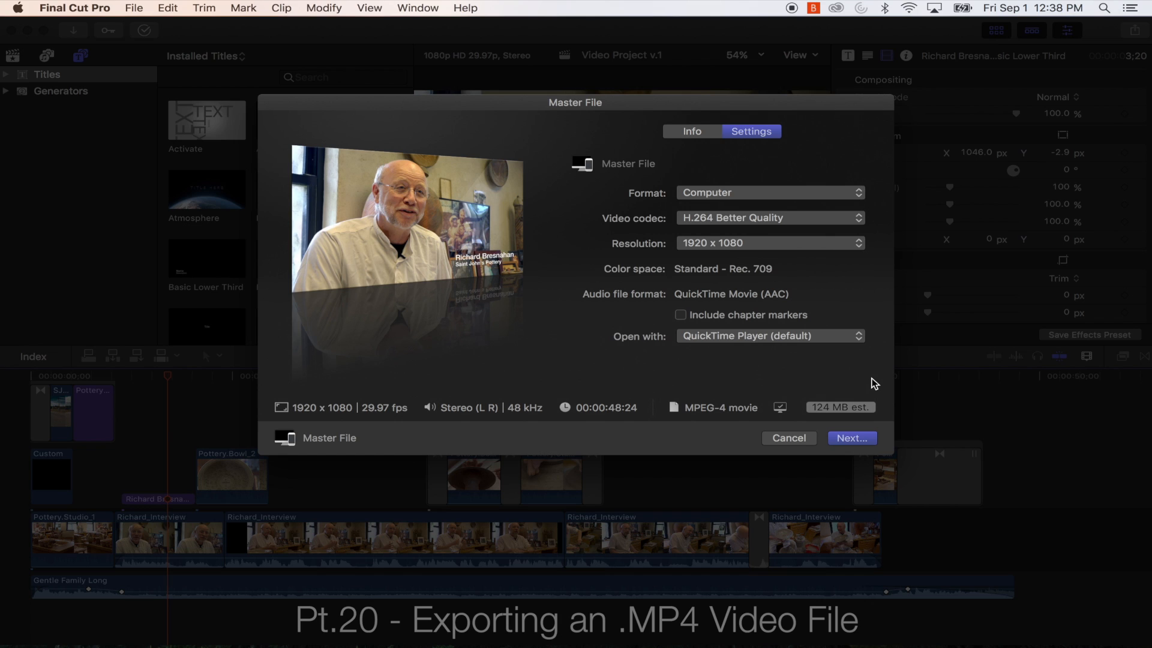
Save the master file into the Finished Videos folder on the COMP 144 drive.
{"action": "left_click", "coordinate": [853, 438]}
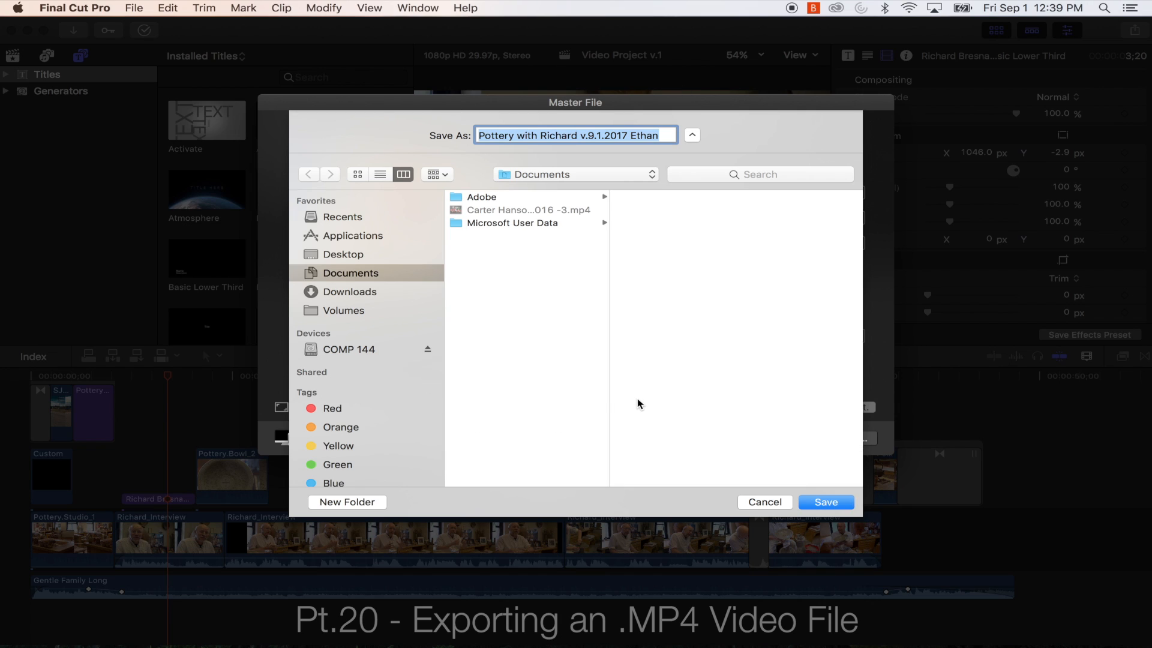
{"action": "left_click", "coordinate": [352, 351]}
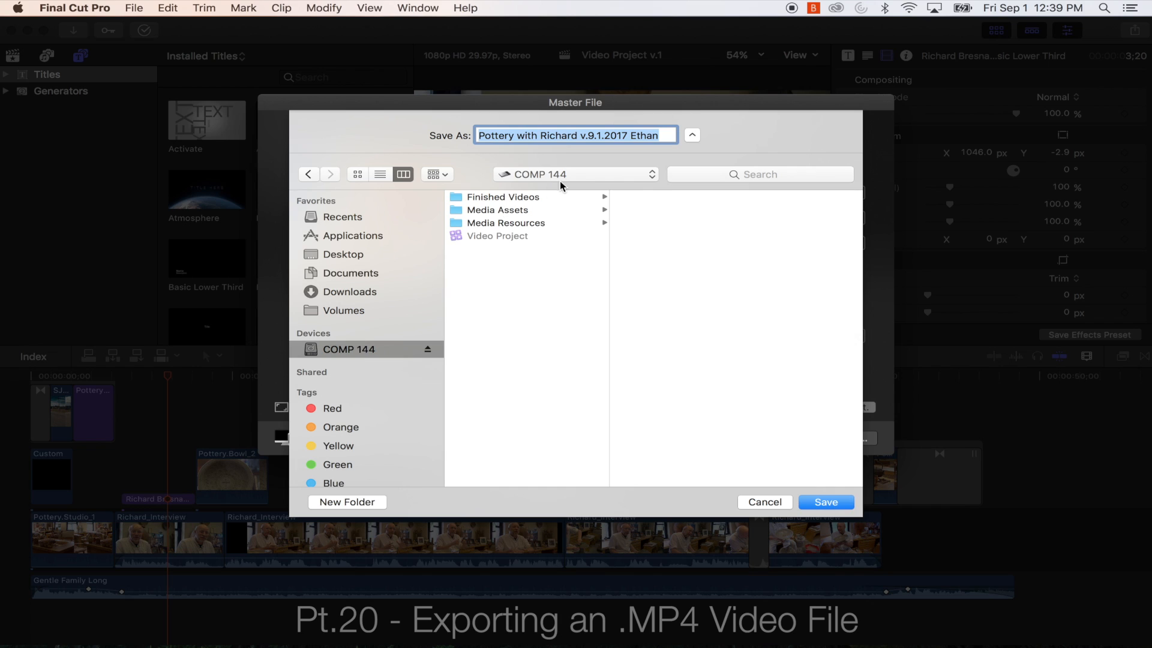
{"action": "left_click", "coordinate": [505, 198]}
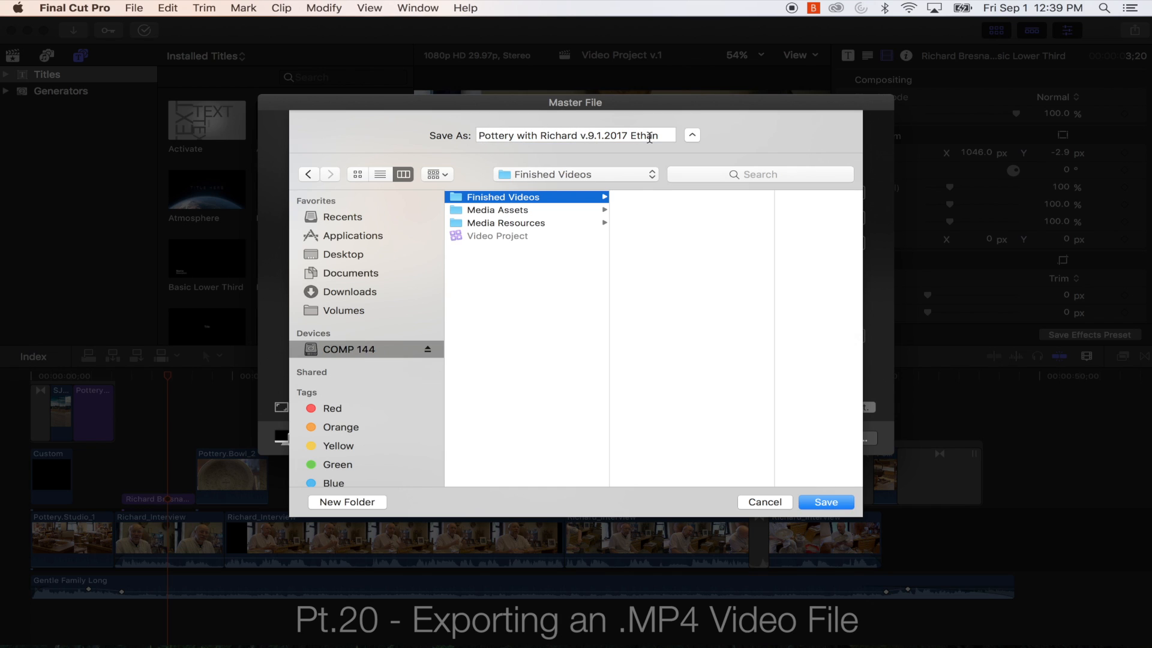
{"action": "left_click", "coordinate": [826, 503]}
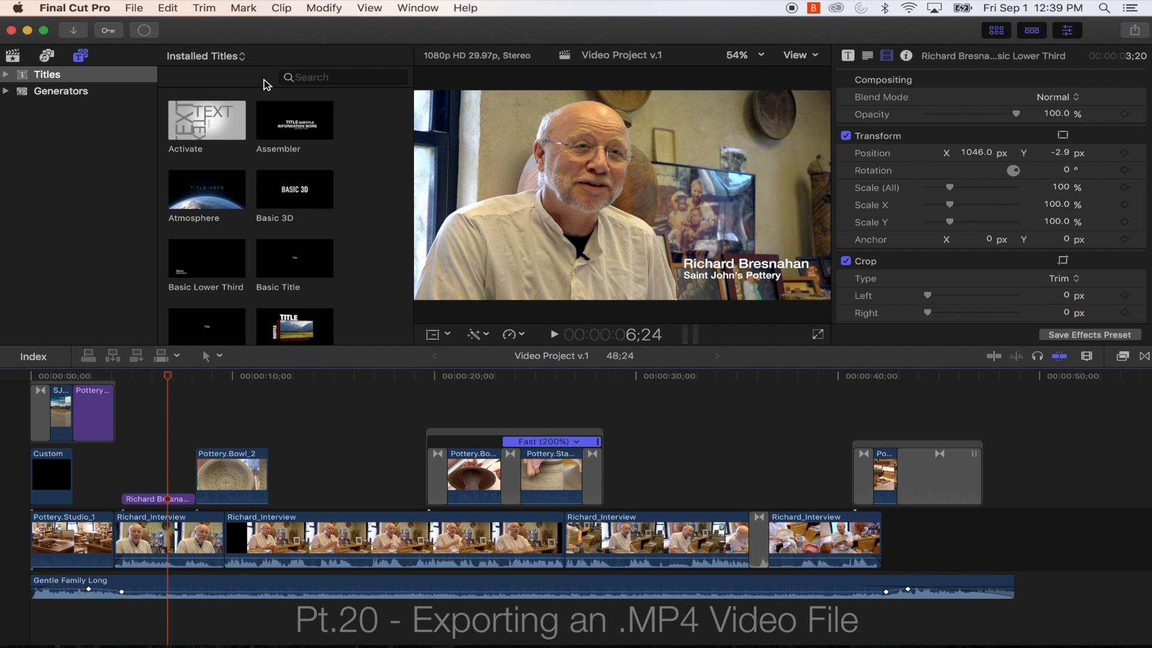
Check the sharing progress in Background Tasks, and dismiss the export notification, player and task windows.
{"action": "left_click", "coordinate": [144, 30]}
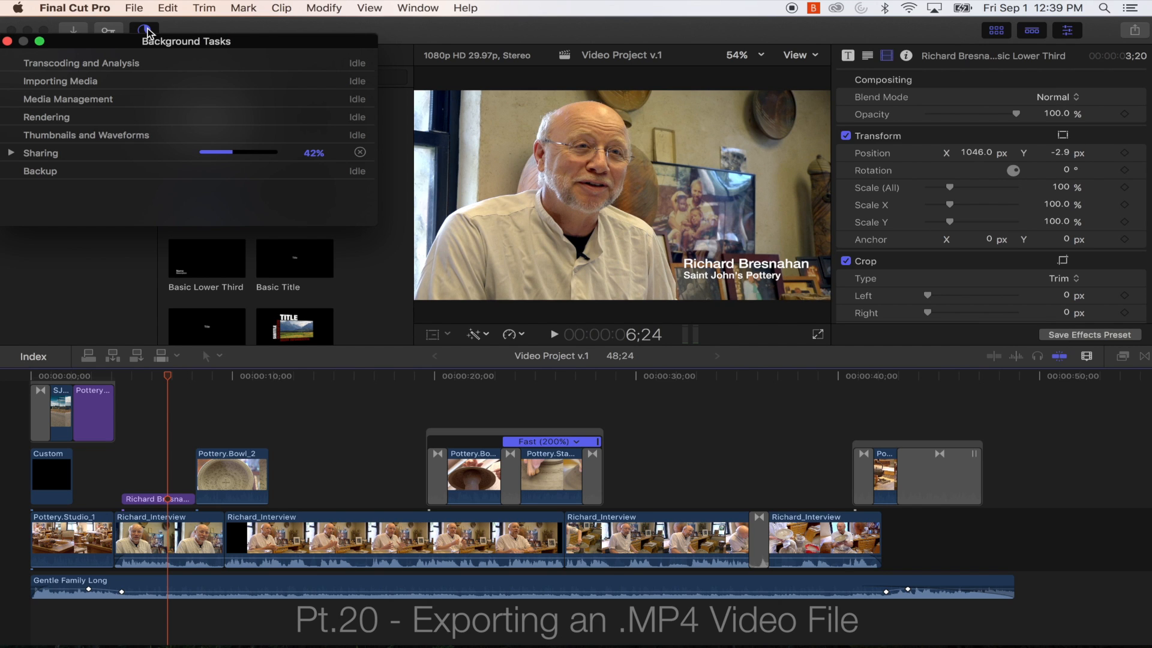
{"action": "left_click", "coordinate": [11, 153]}
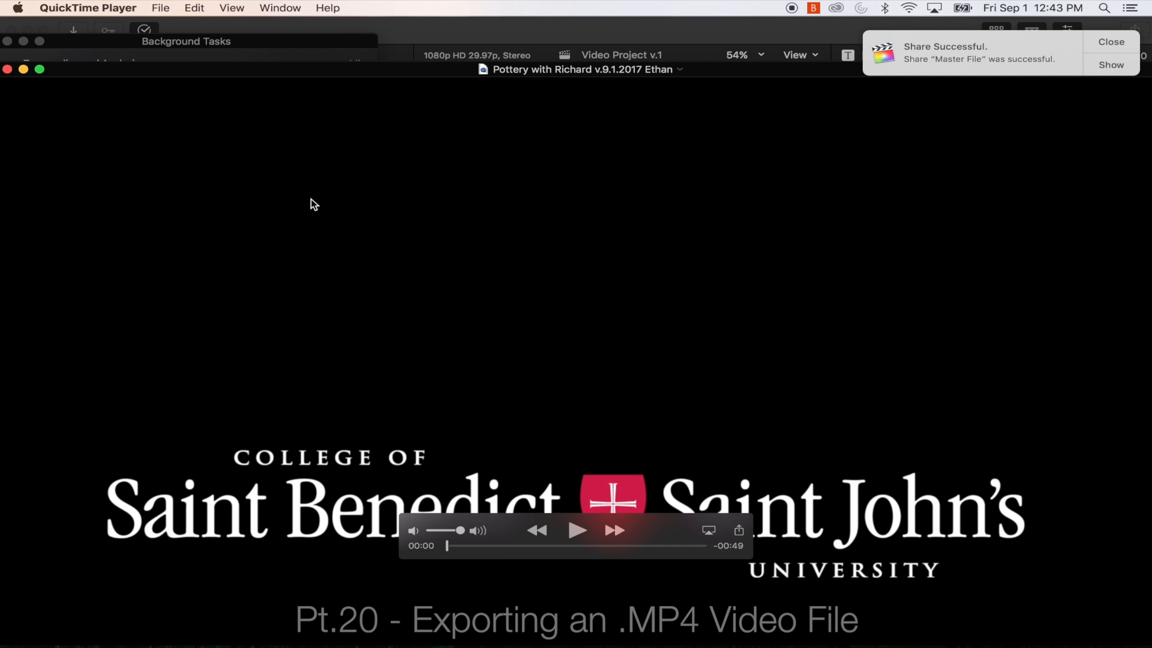
{"action": "left_click", "coordinate": [1112, 42]}
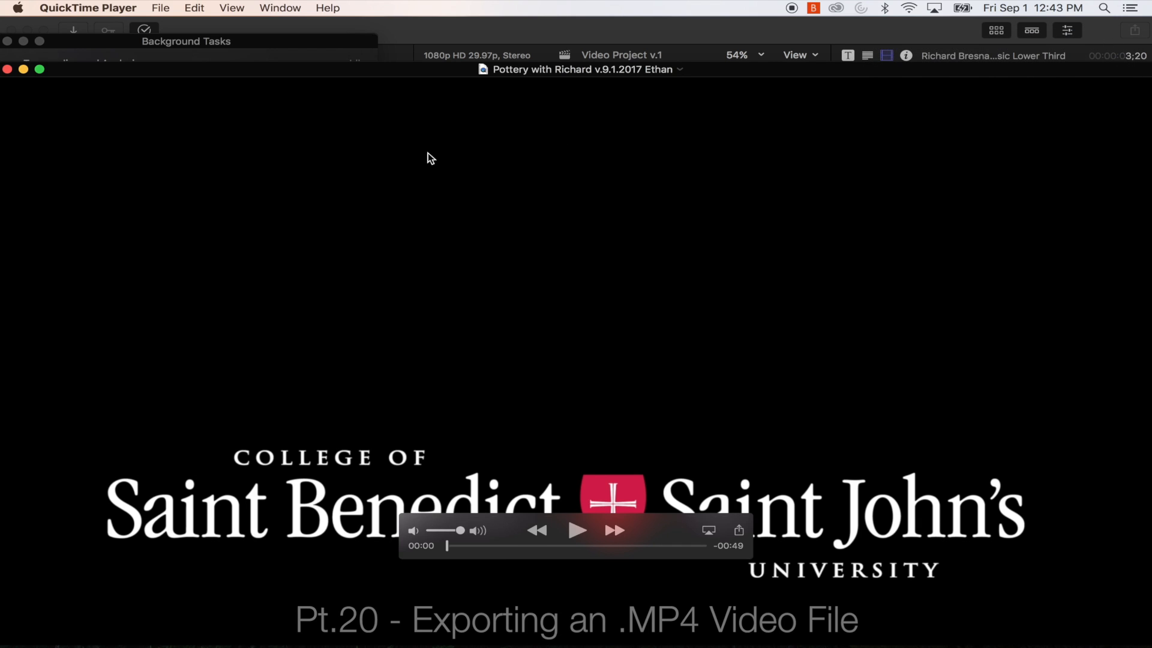
{"action": "left_click", "coordinate": [8, 69]}
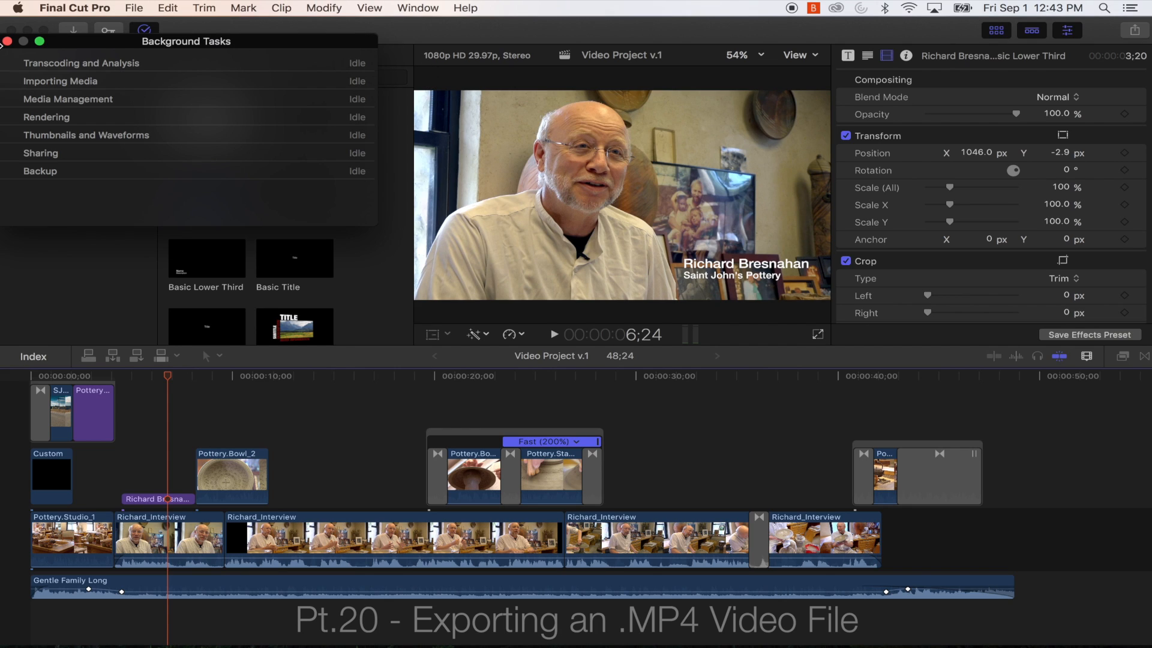
{"action": "left_click", "coordinate": [8, 41]}
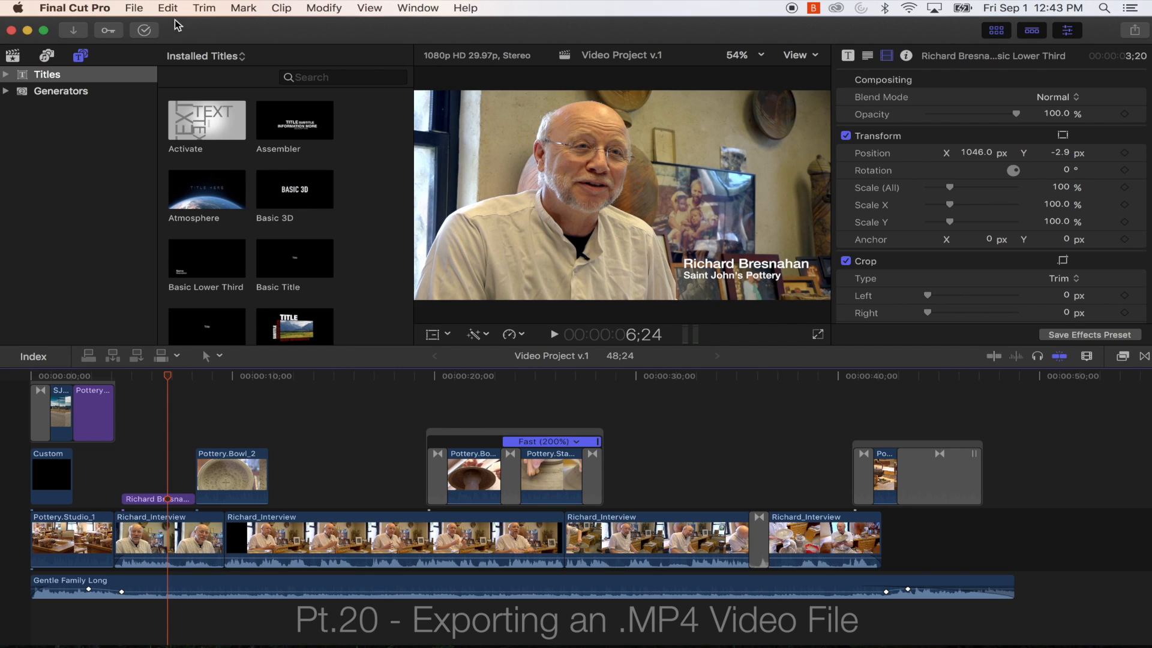
Quit Final Cut Pro and select the exported MP4 in the Finished Videos folder on COMP 144.
{"action": "left_click", "coordinate": [57, 7]}
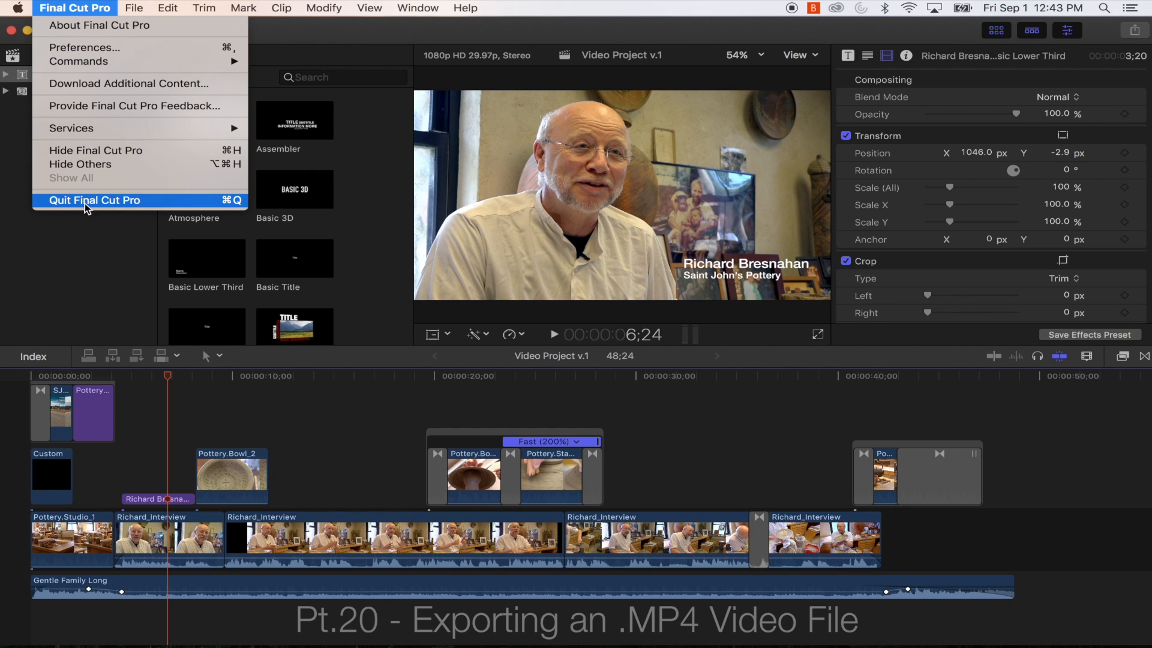
{"action": "left_click", "coordinate": [85, 203]}
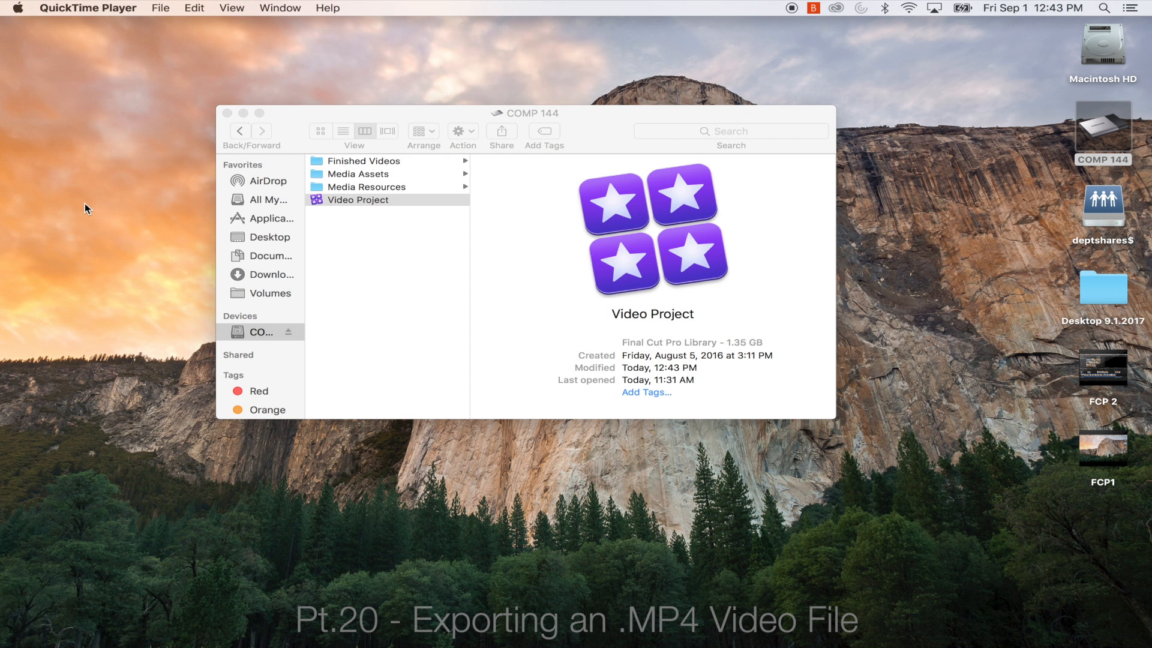
{"action": "left_click", "coordinate": [394, 267]}
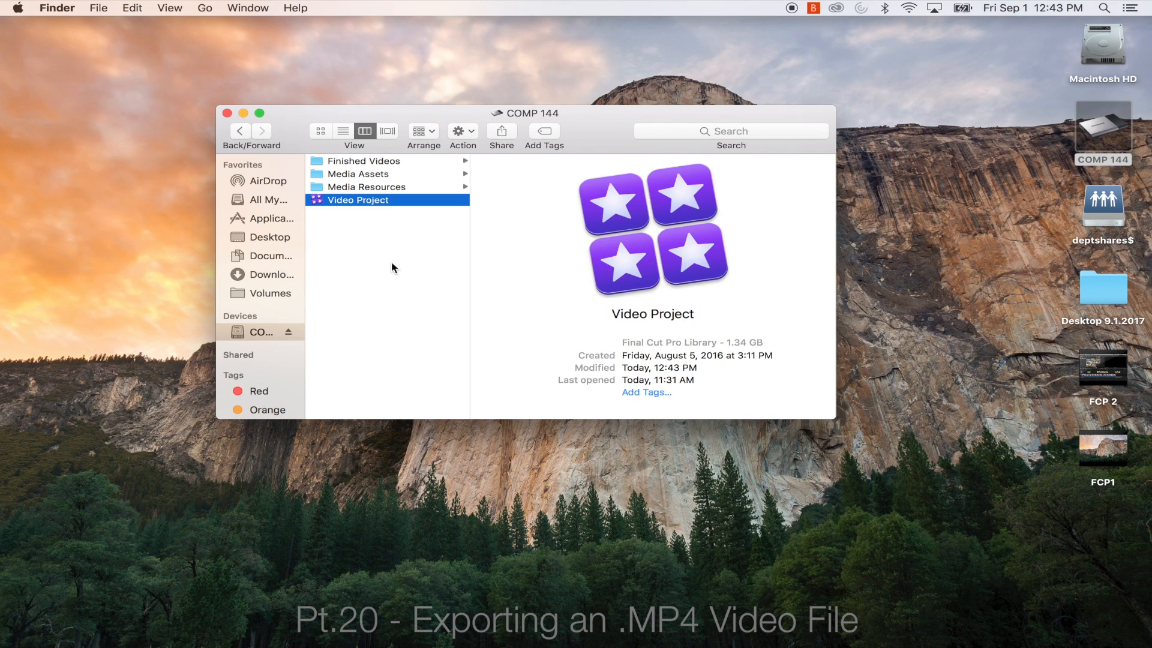
{"action": "left_click", "coordinate": [382, 162]}
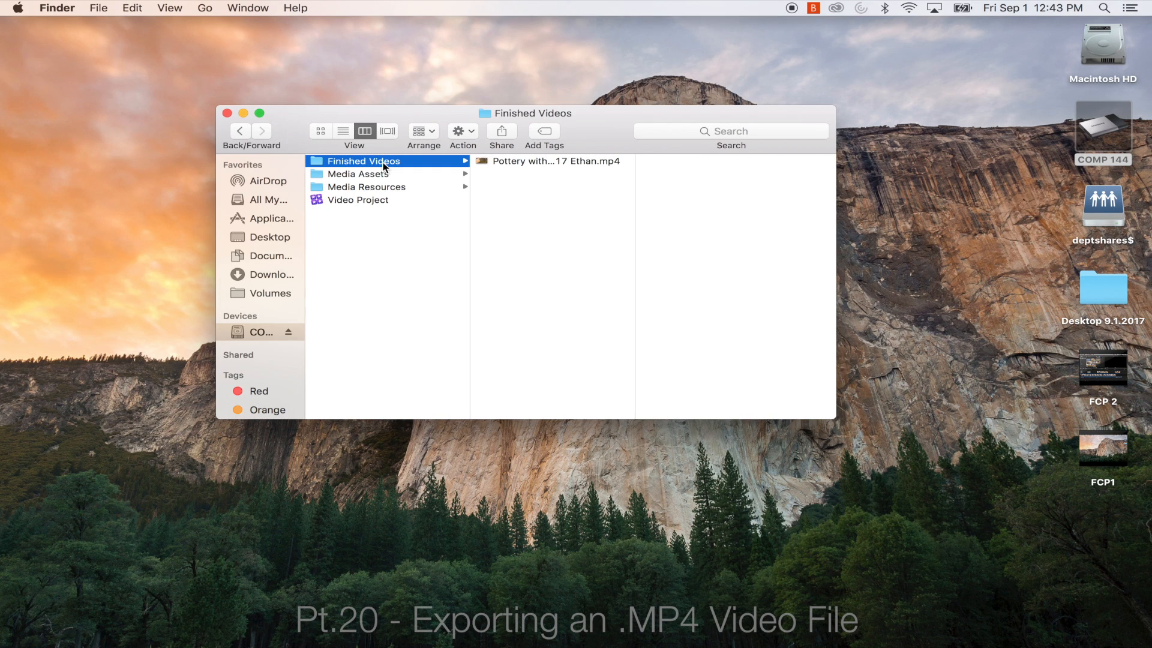
{"action": "left_click", "coordinate": [522, 160]}
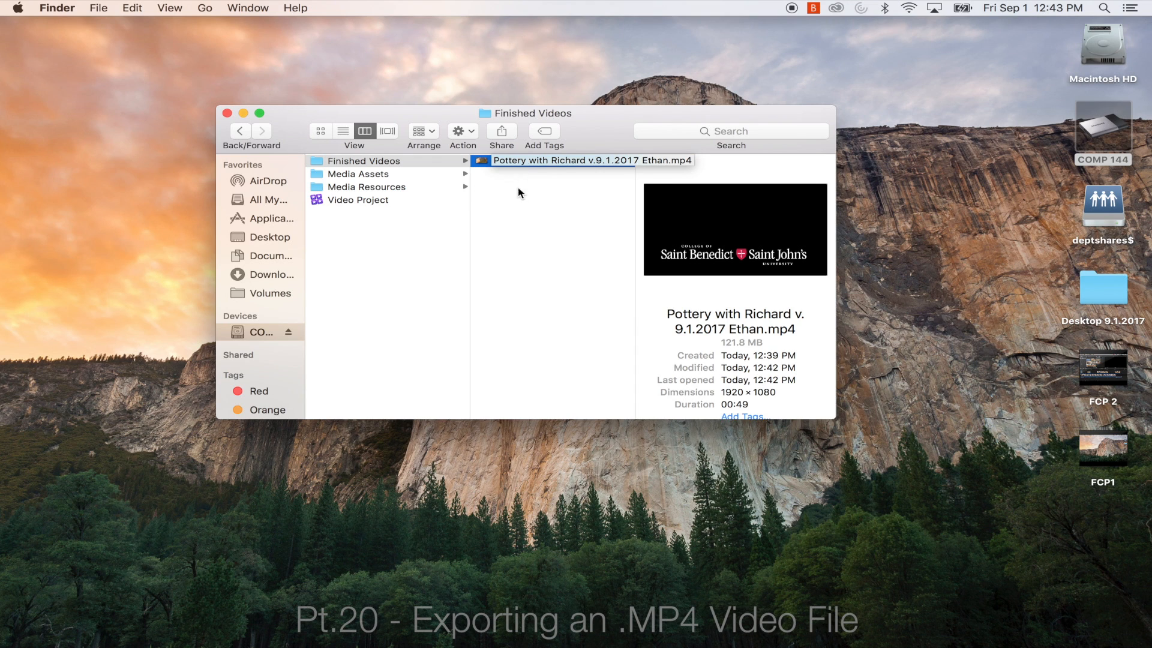
Play the exported MP4 in QuickTime Player from the start, skip to about 0:25, and close the video.
{"action": "left_click", "coordinate": [520, 181]}
{"action": "double_click", "coordinate": [524, 162]}
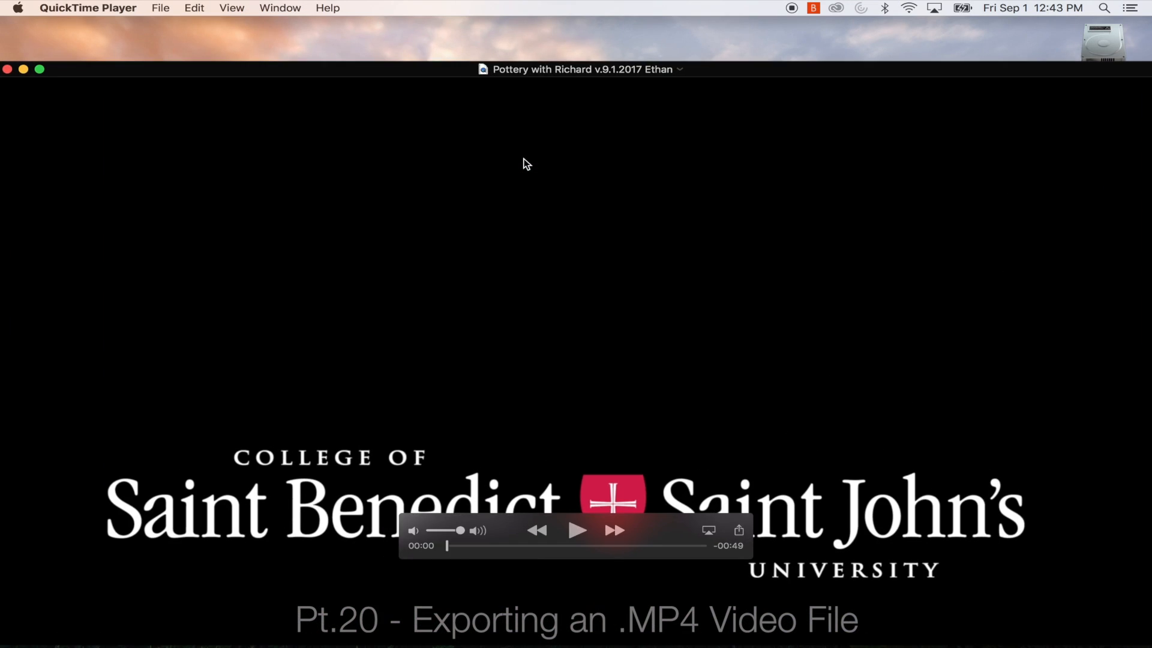
{"action": "key", "text": "space"}
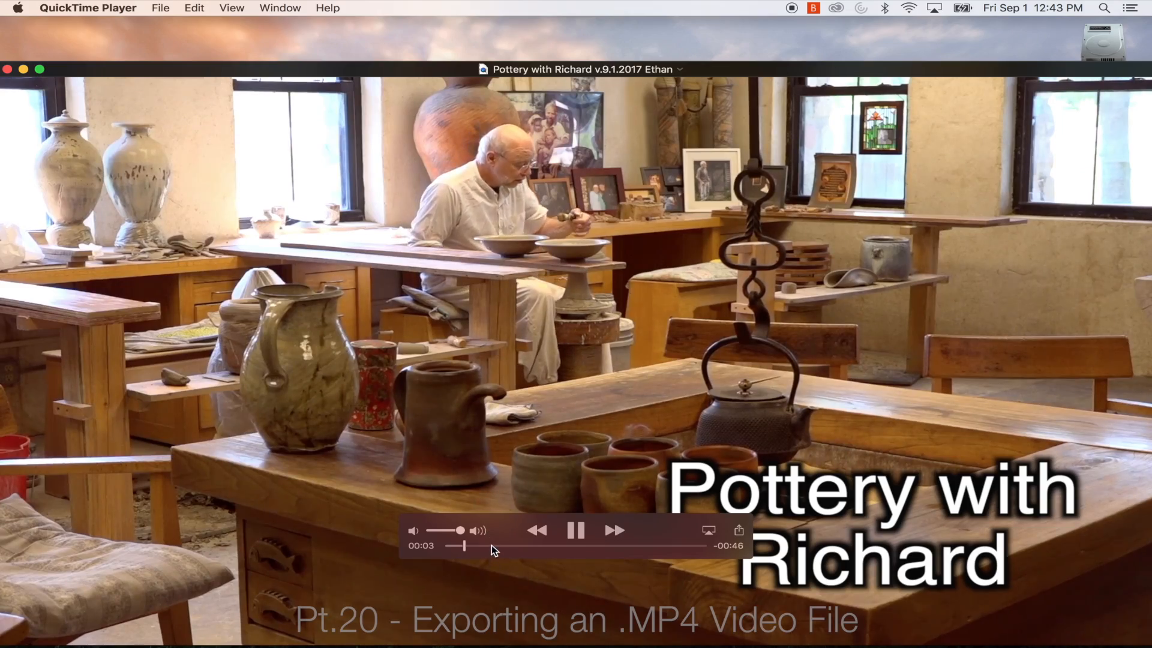
{"action": "left_click_drag", "start_coordinate": [492, 546], "coordinate": [576, 540]}
{"action": "left_click", "coordinate": [577, 536]}
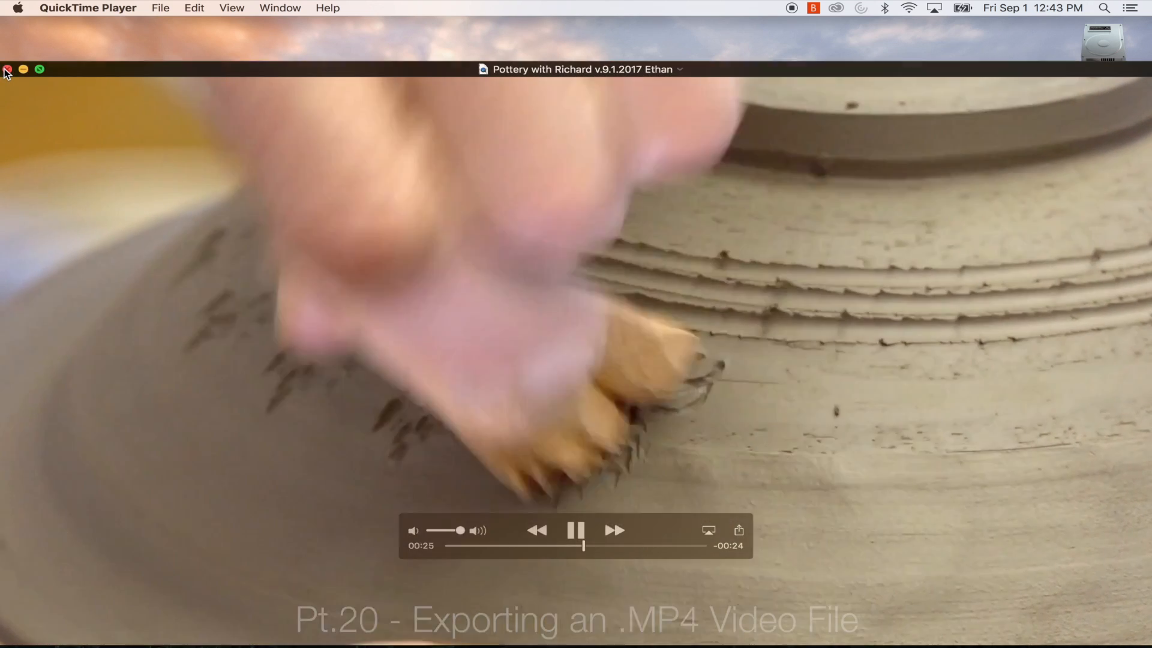
{"action": "left_click", "coordinate": [8, 69]}
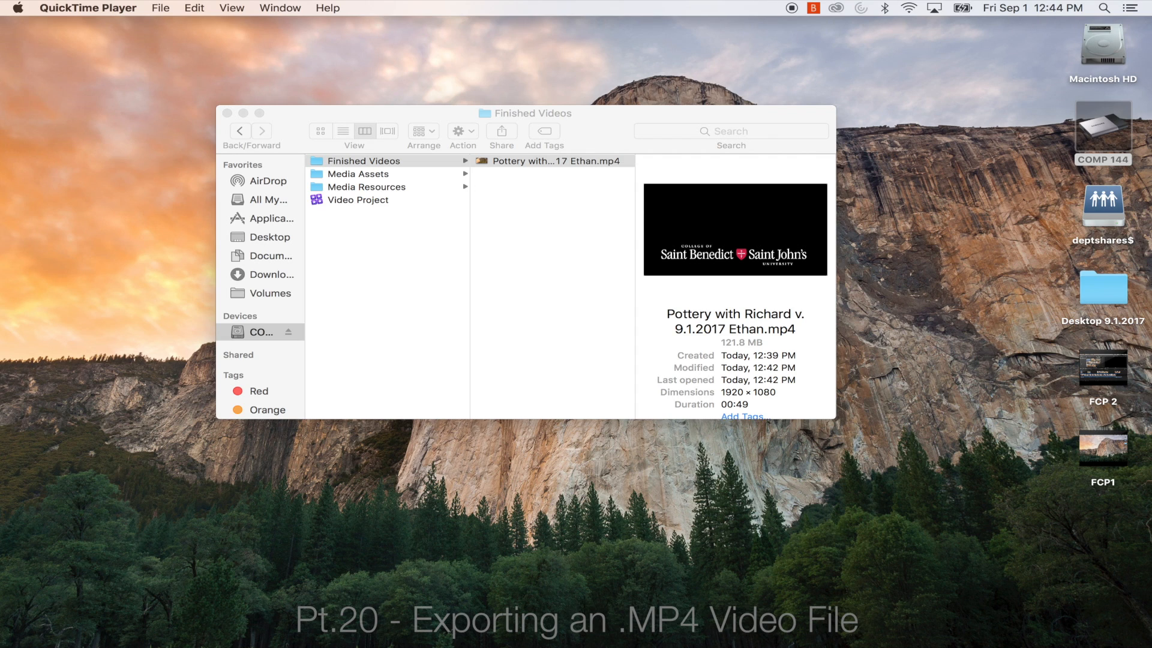
{"action": "left_click", "coordinate": [544, 222]}
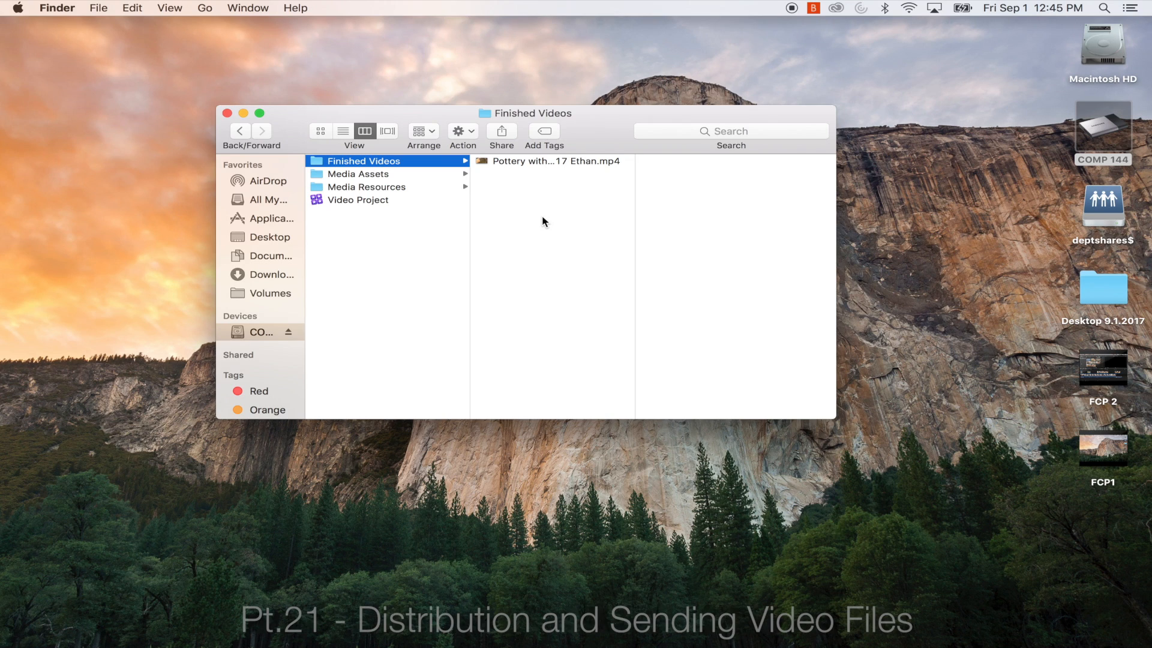
{"action": "left_click", "coordinate": [529, 159]}
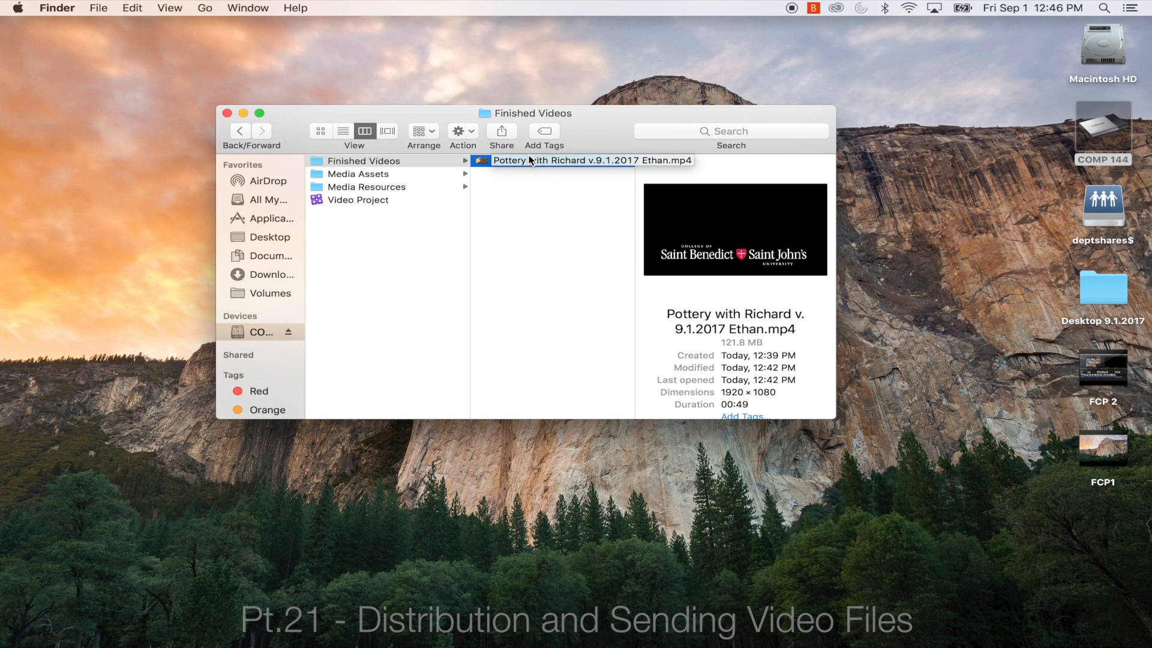
{"action": "left_click", "coordinate": [546, 218]}
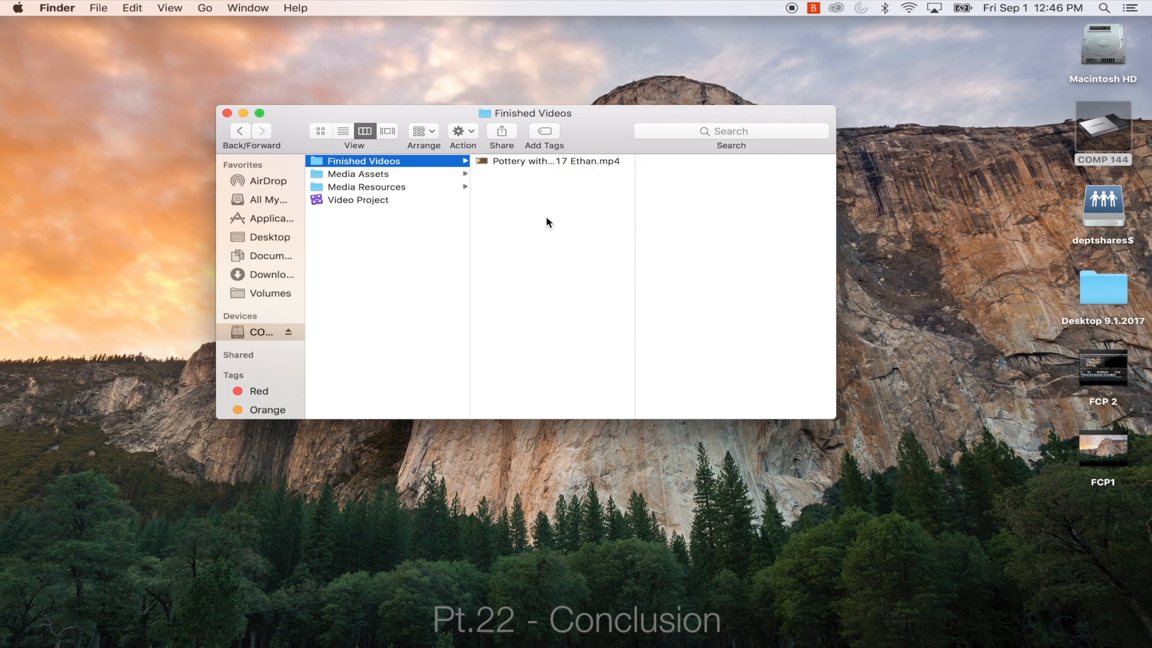